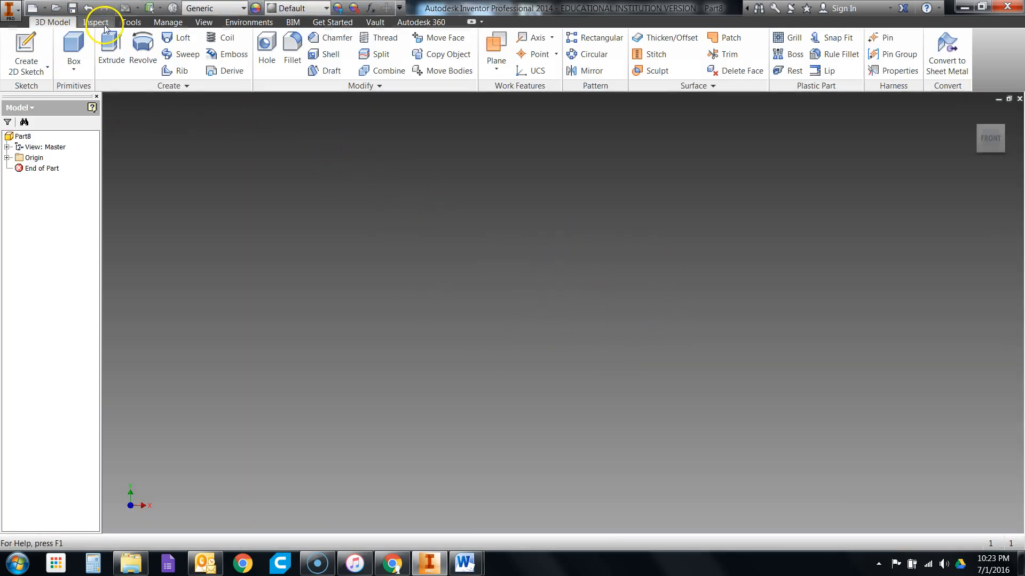
Step: Apply the Presentation color scheme with a 1 Color background in the application options, and review the application's sketch settings
click(131, 23)
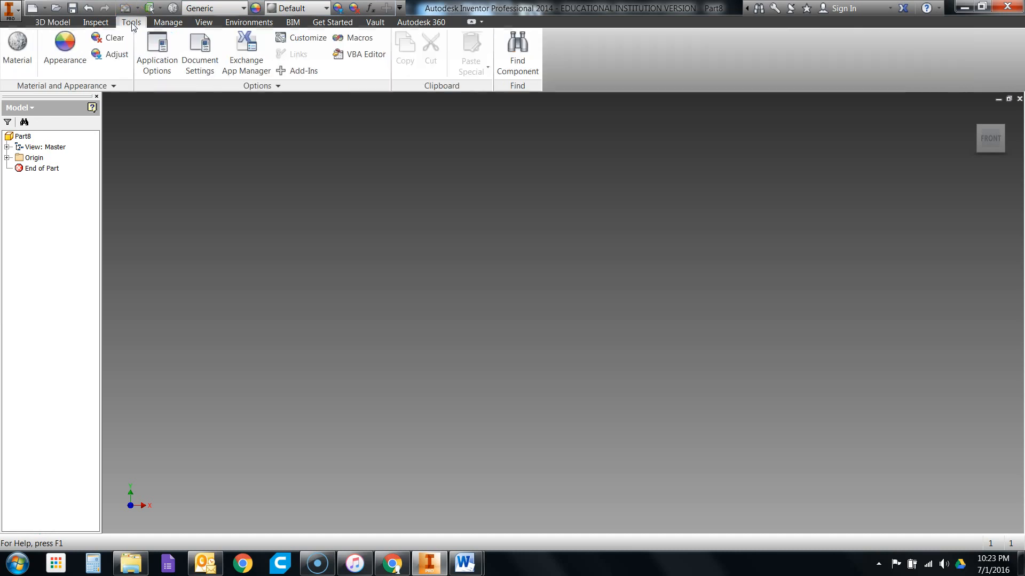
click(160, 63)
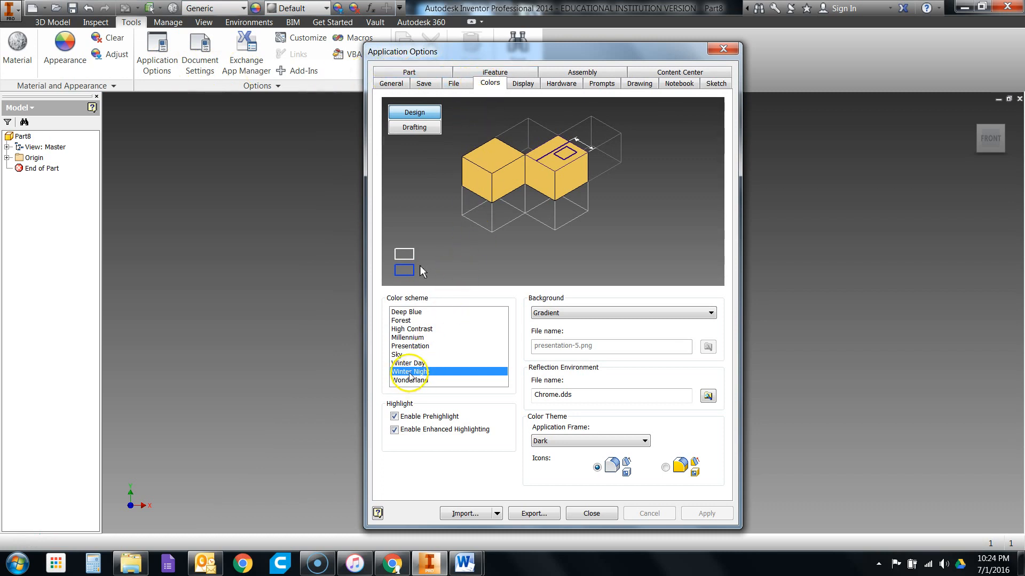
click(422, 347)
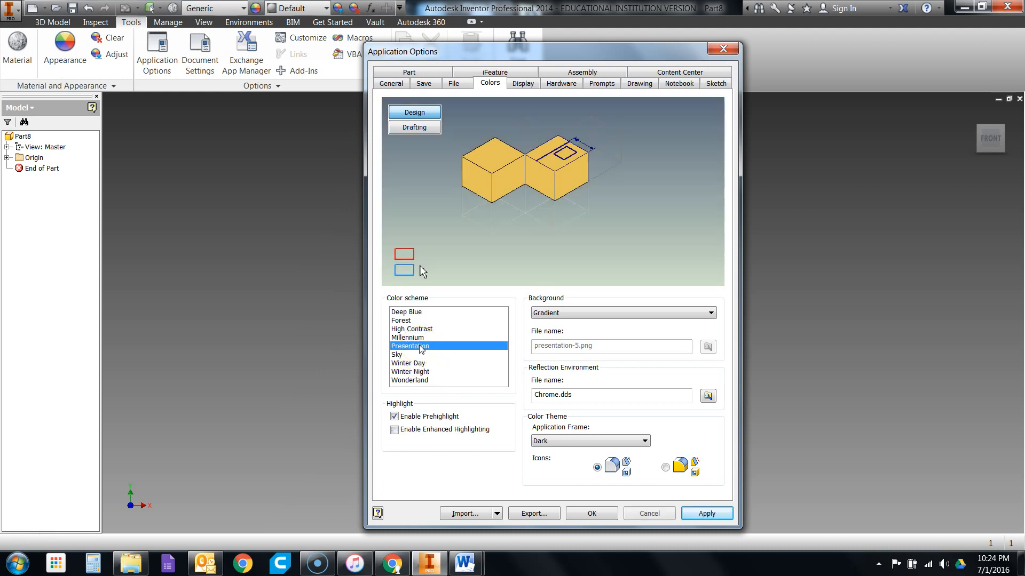
click(555, 313)
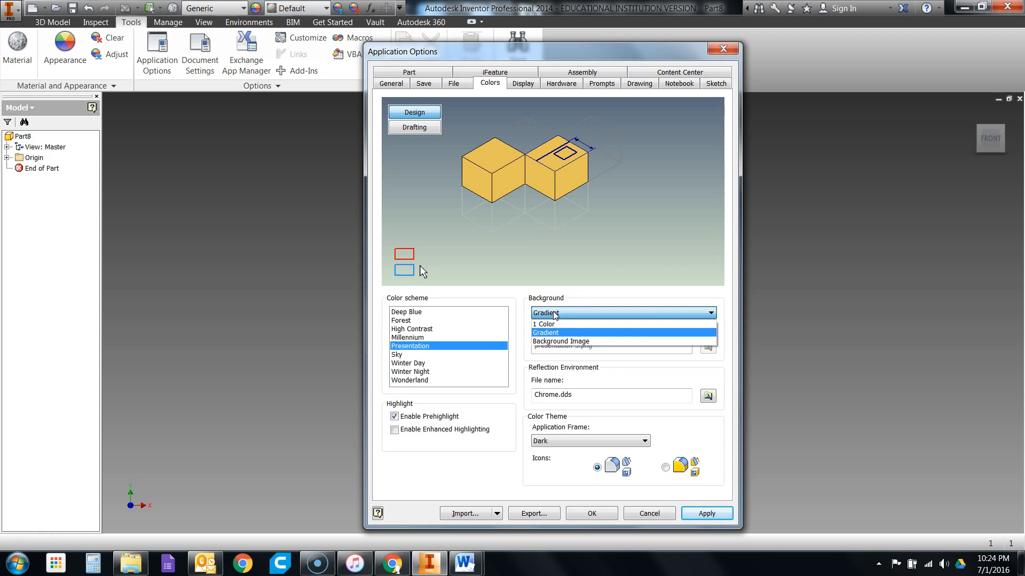
click(550, 321)
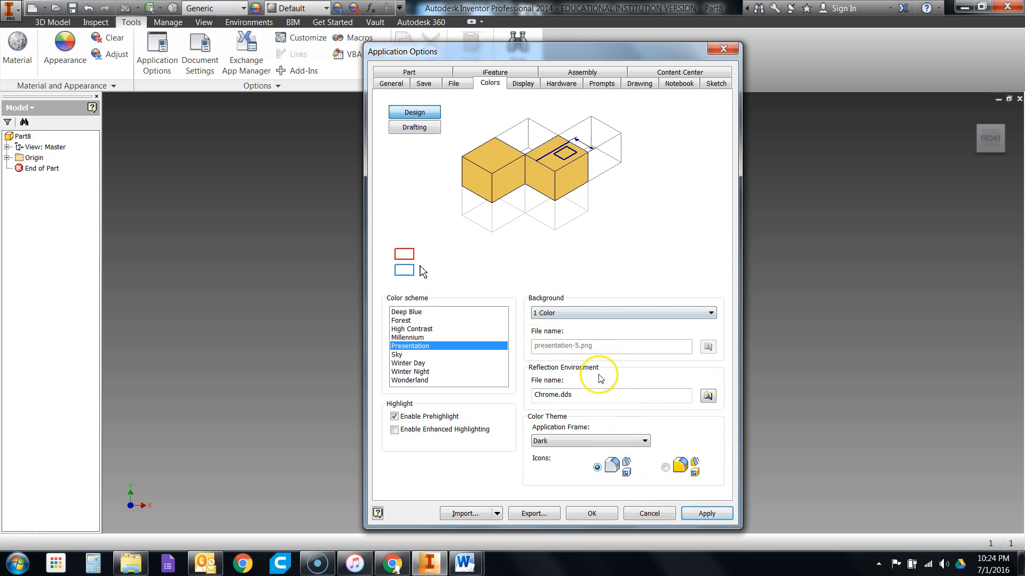
click(710, 516)
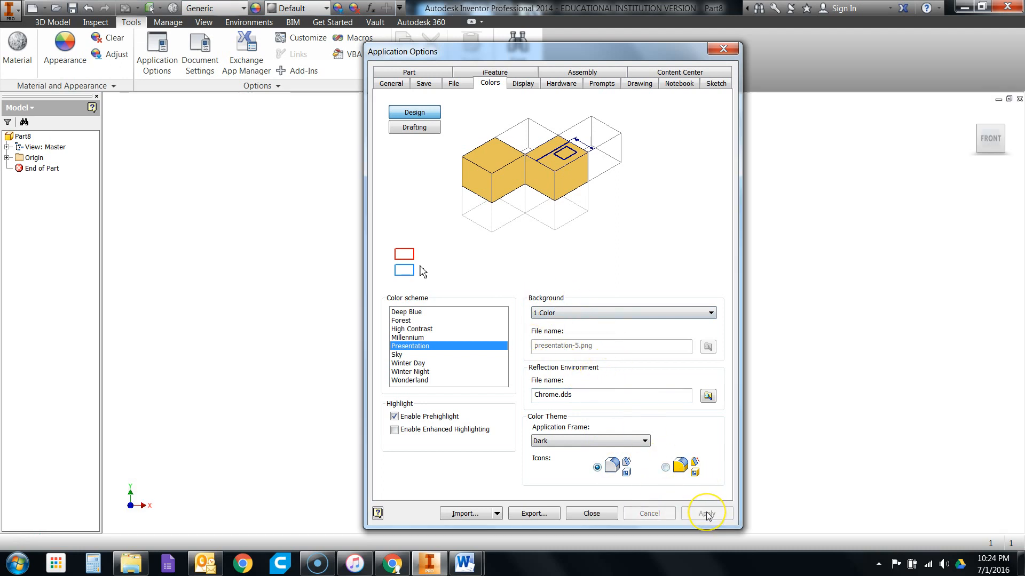
click(713, 85)
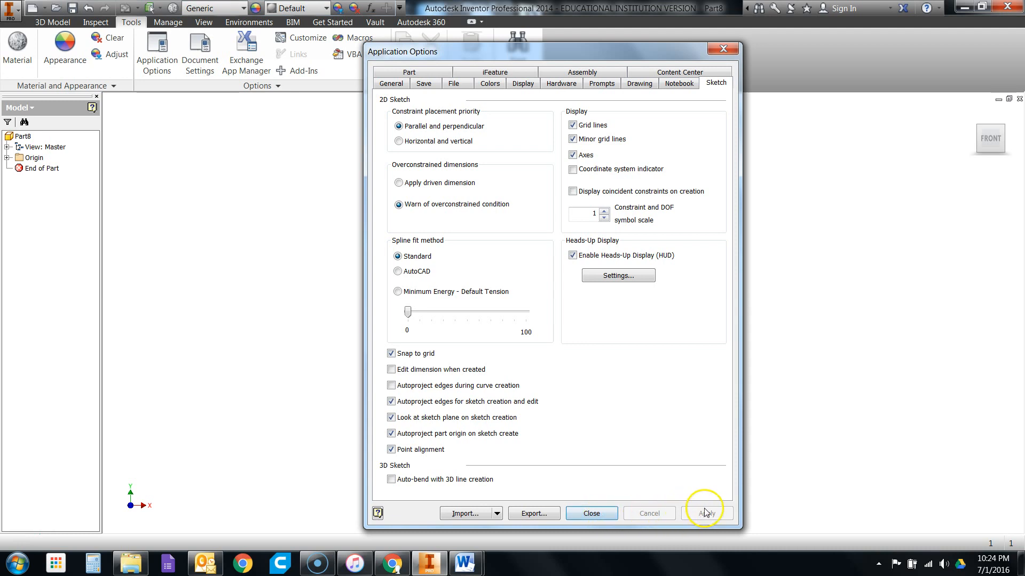
click(603, 514)
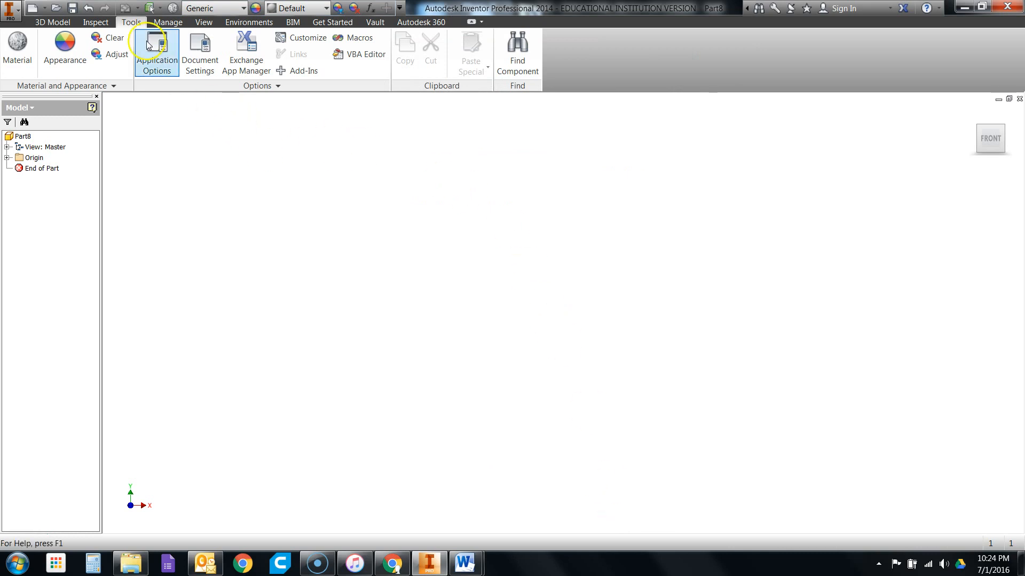
Step: Configure the document's sketch grid with 0.0625 in X and Y snap spacing, 2 snaps per minor line, and a major line every 8 minor lines
click(202, 63)
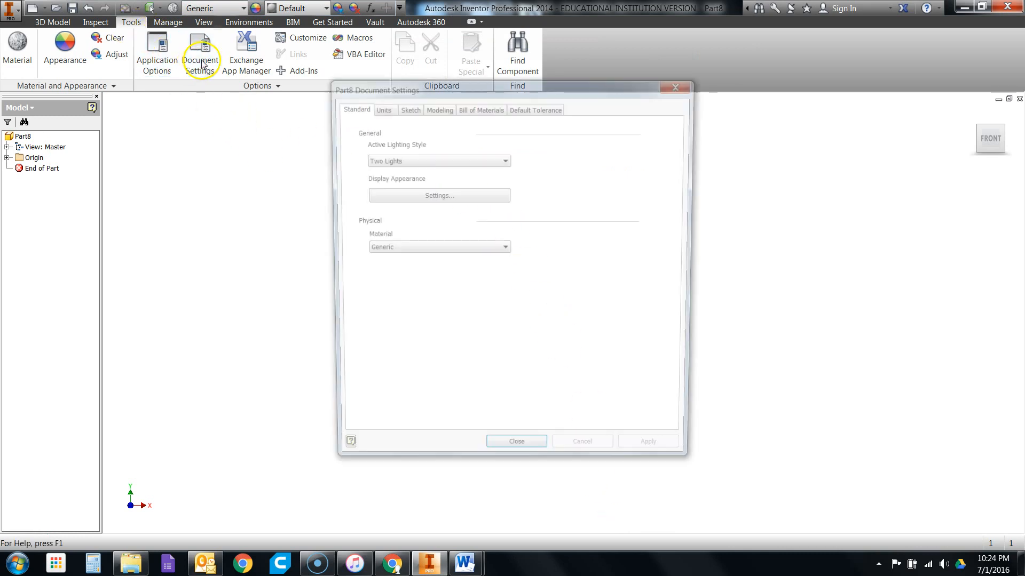
click(409, 108)
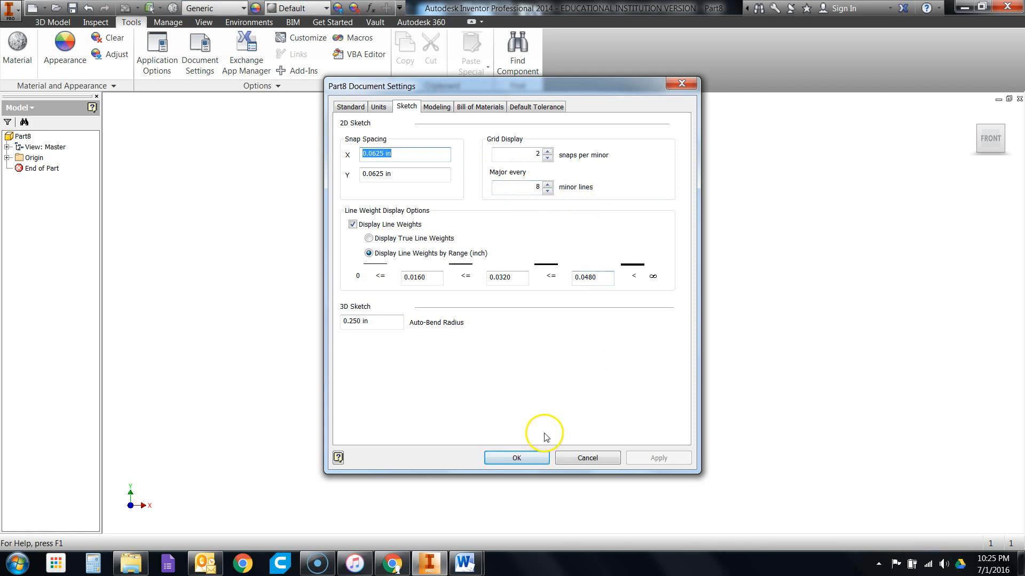
click(517, 458)
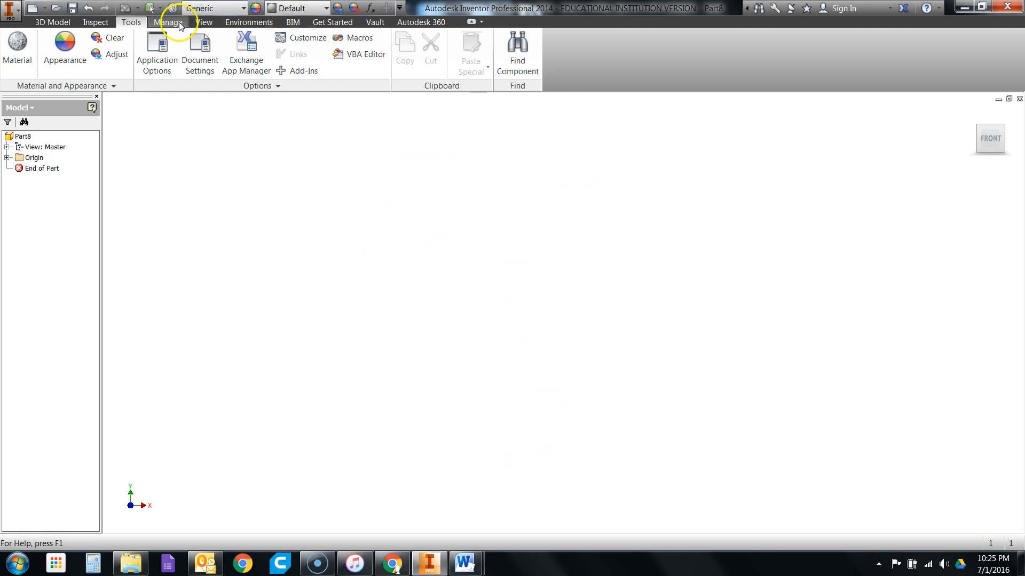
Step: Create a 2D sketch on the YZ plane and rotate the view so the Y axis points up
click(54, 23)
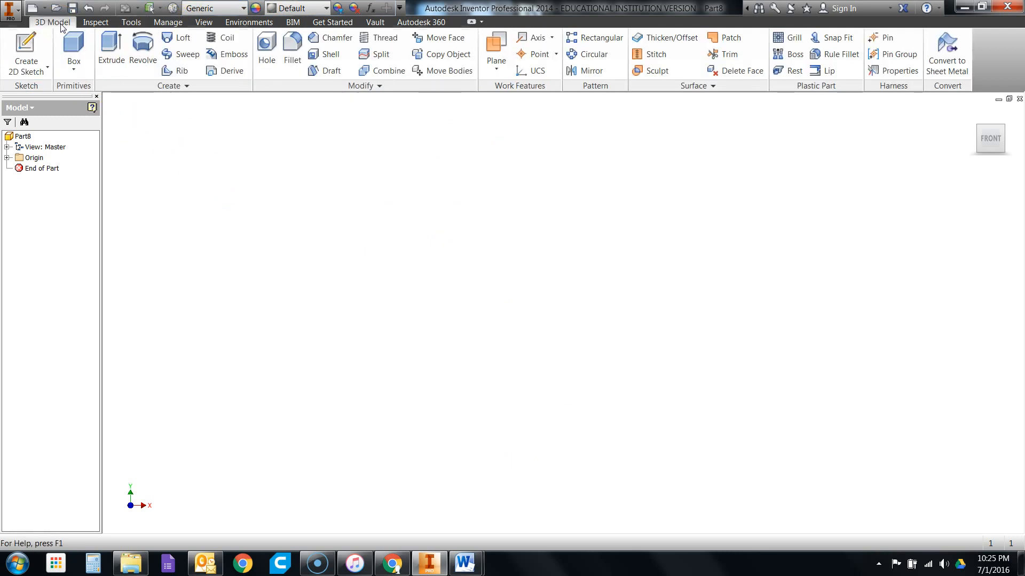
click(19, 46)
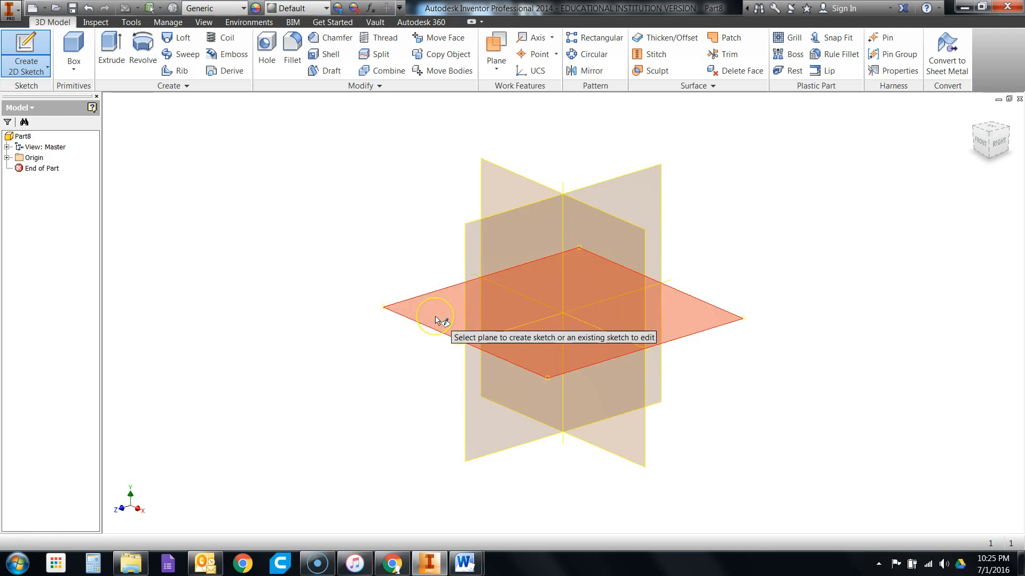
click(468, 259)
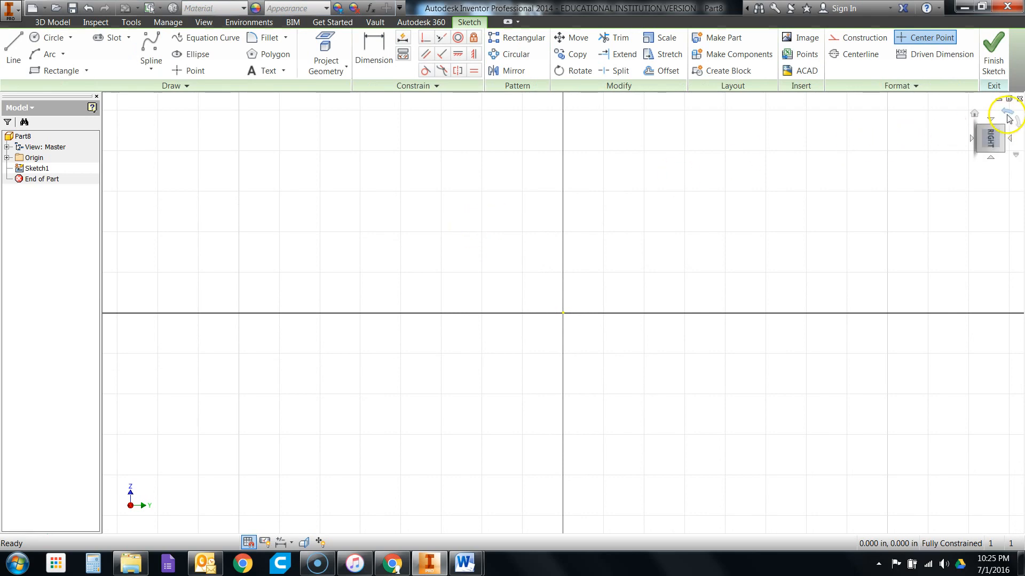
click(1009, 117)
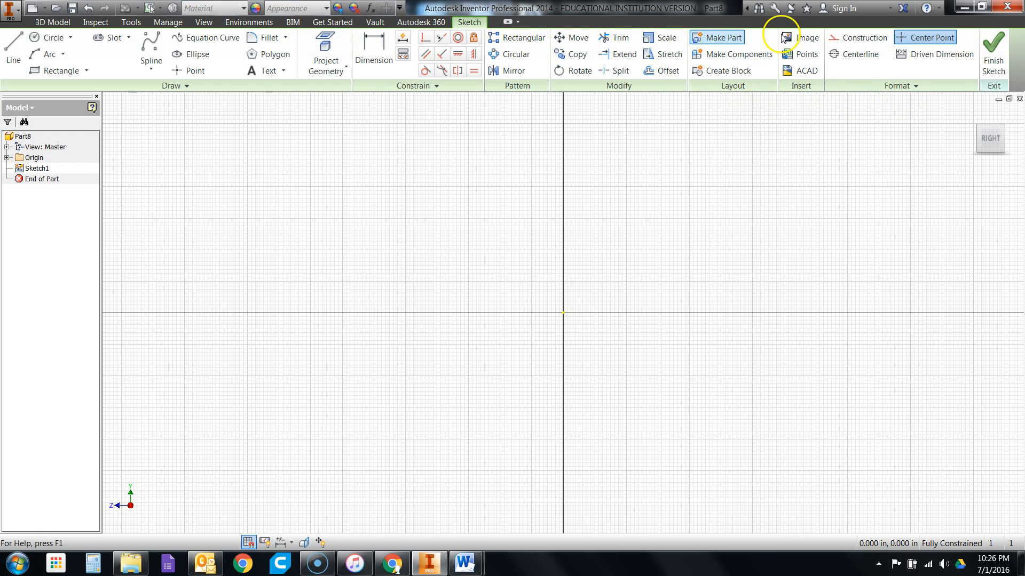
Step: Finish the empty sketch, restore the home view, and reopen the sketch for editing
click(1000, 59)
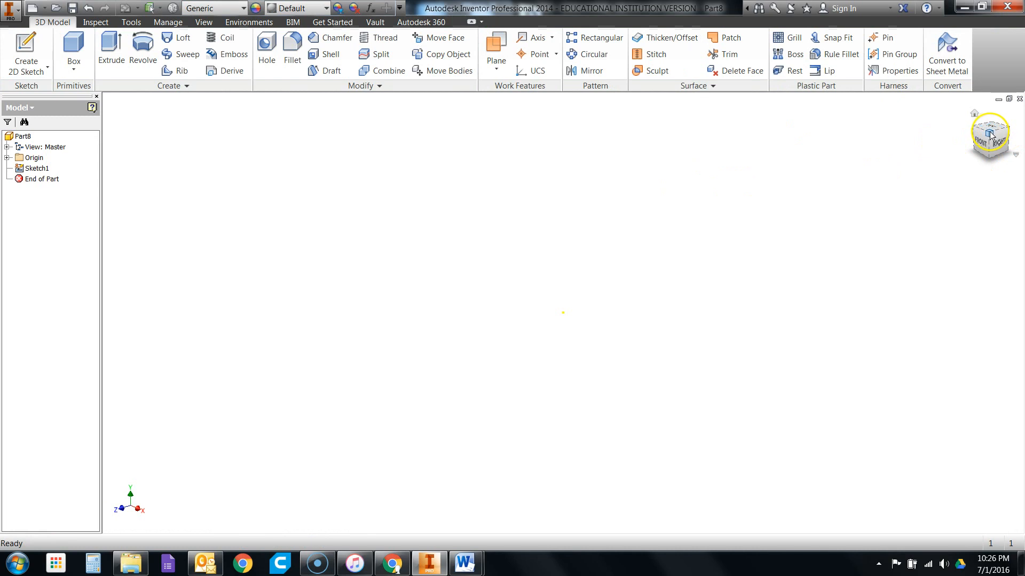
click(974, 115)
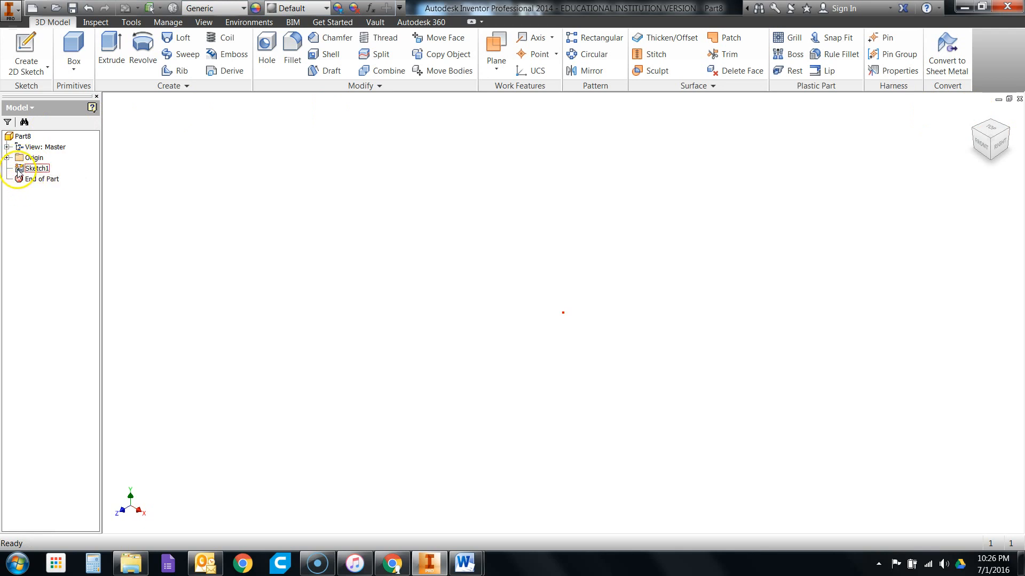
double_click(19, 170)
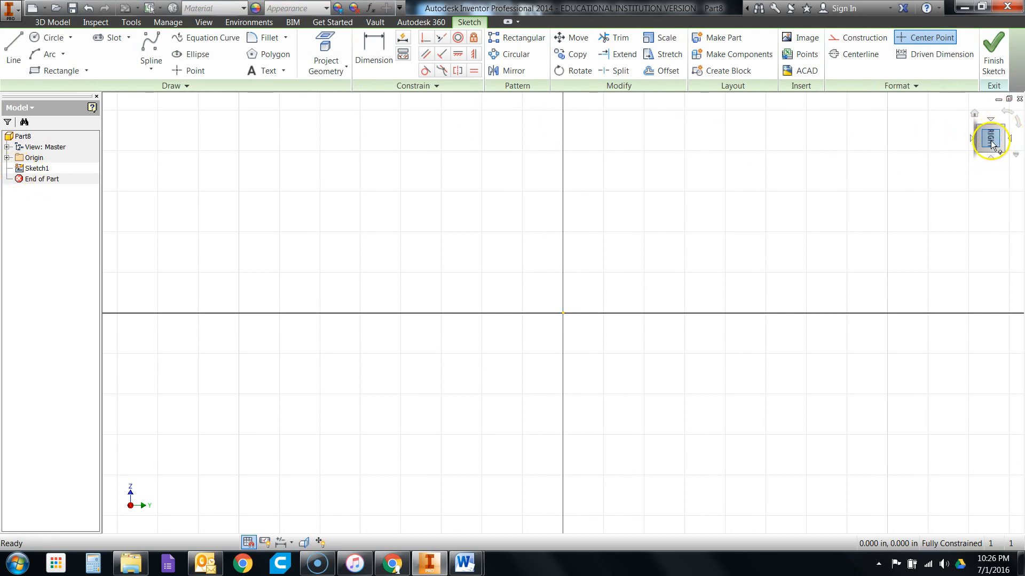
scroll(426, 400, down, 3)
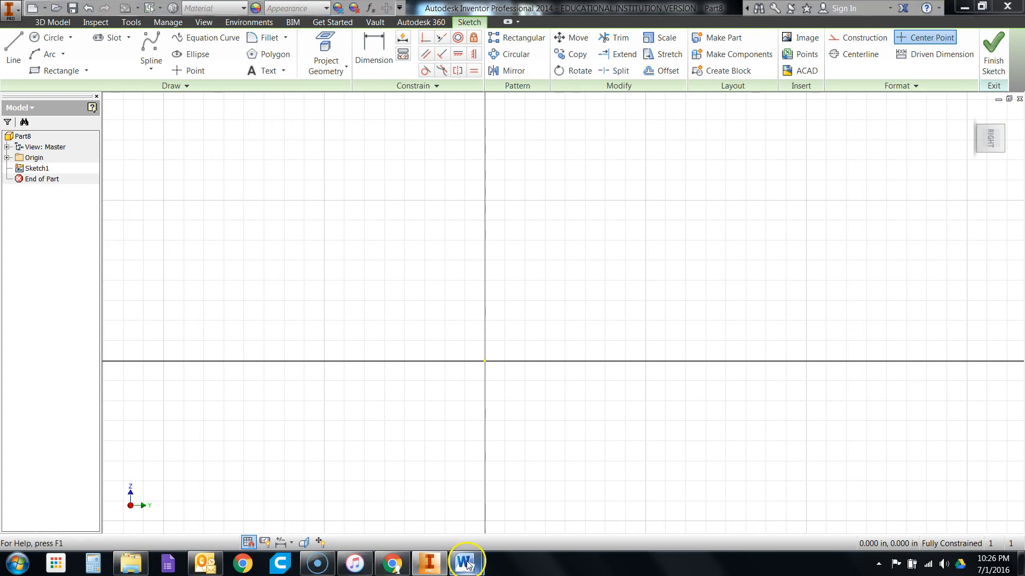
Step: Switch to the Word activity document and examine the suggested tools and the rectangle and fillet sizes required by the first exercise
mouse_move(465, 563)
click(402, 513)
scroll(315, 422, up, 3)
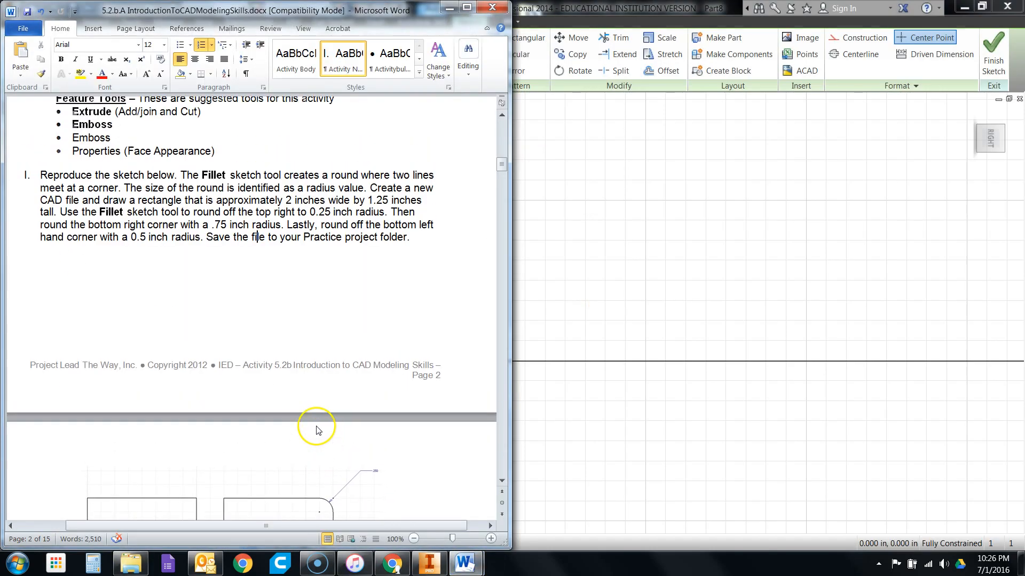
scroll(397, 389, up, 1)
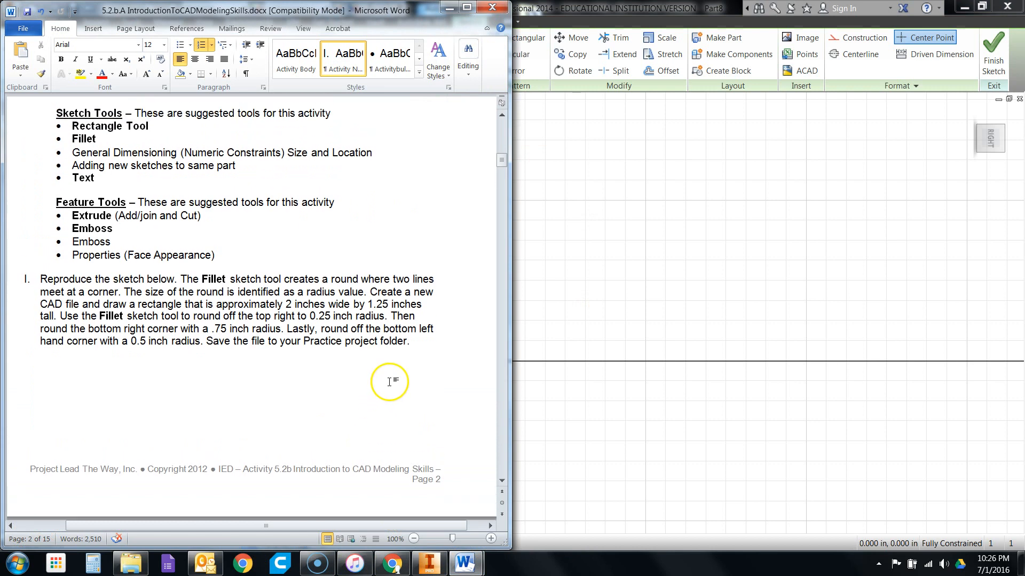
scroll(240, 297, up, 2)
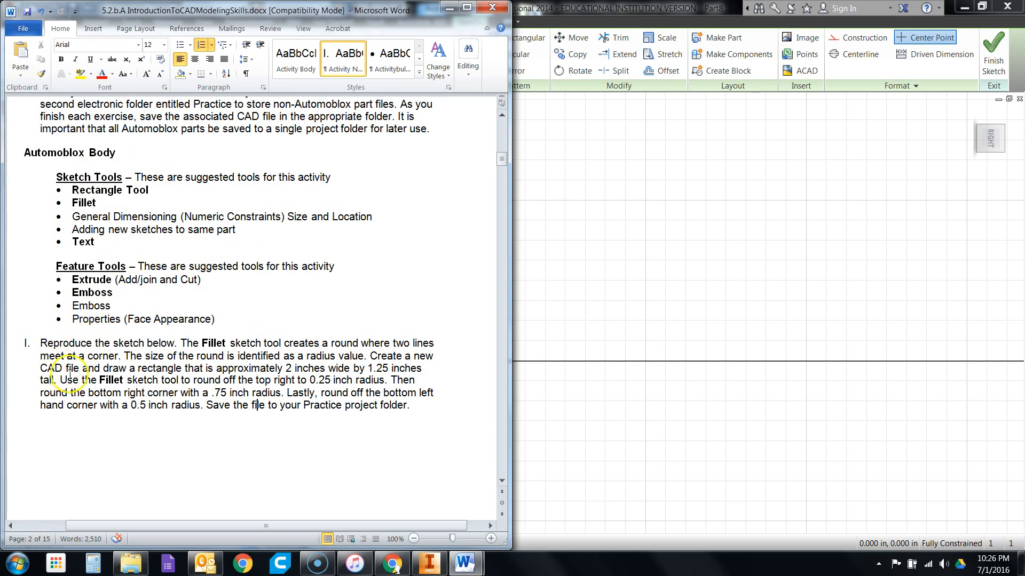
scroll(205, 405, up, 1)
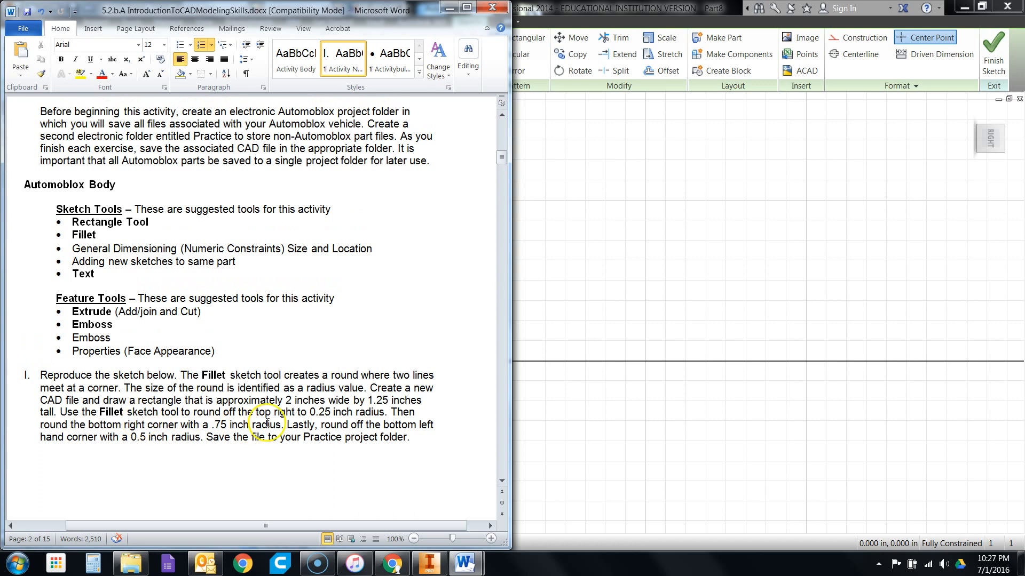
click(450, 9)
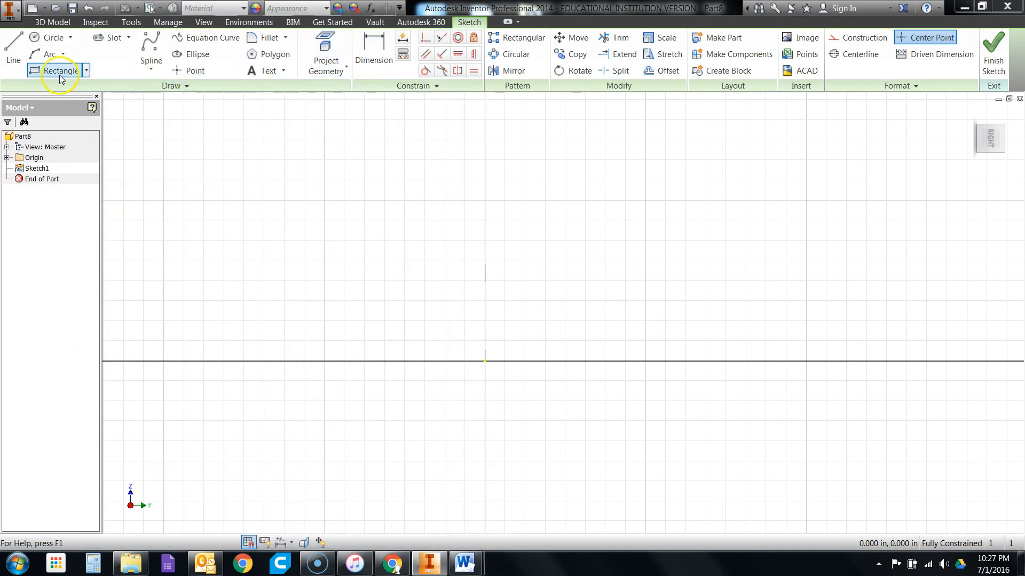
Step: Draw a two-point rectangle 2.000 in wide by 1.250 in tall with its lower-left corner at the sketch origin
click(58, 72)
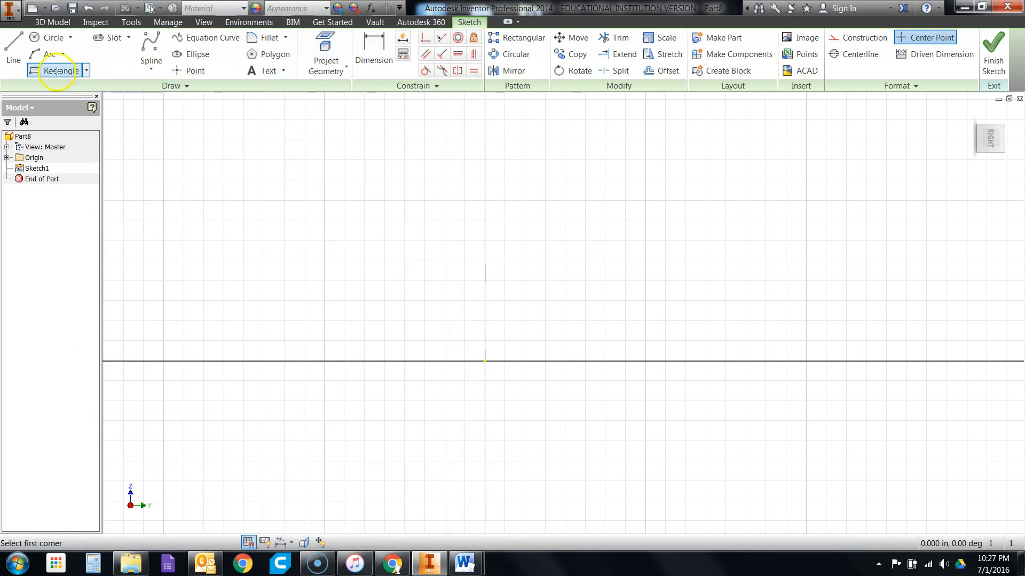
click(87, 71)
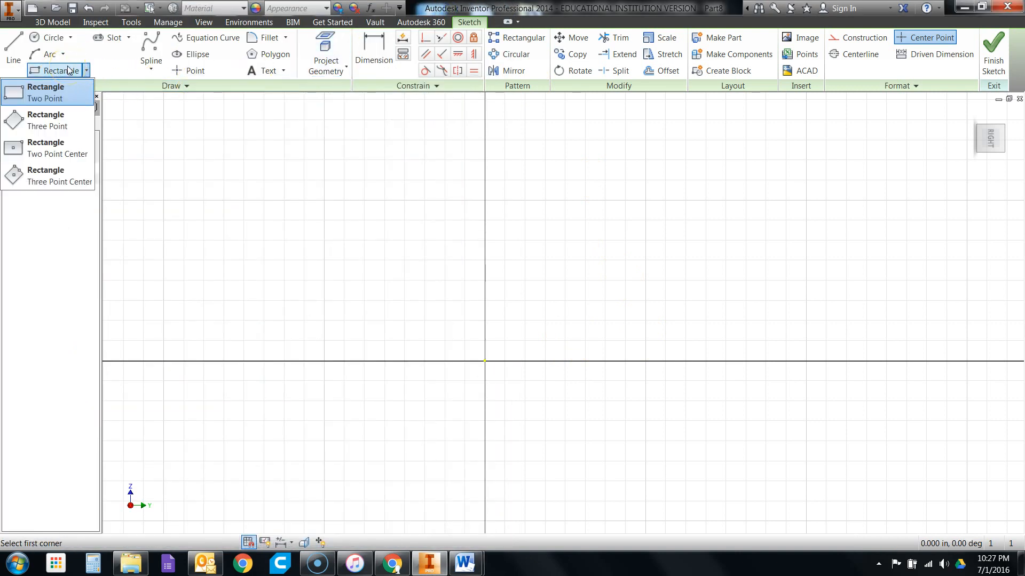
click(69, 69)
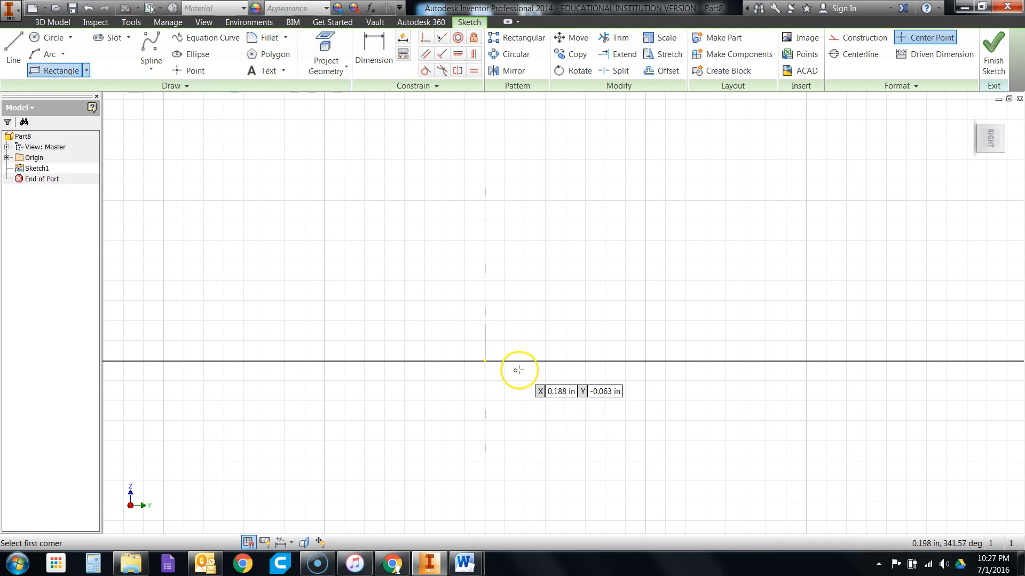
click(485, 361)
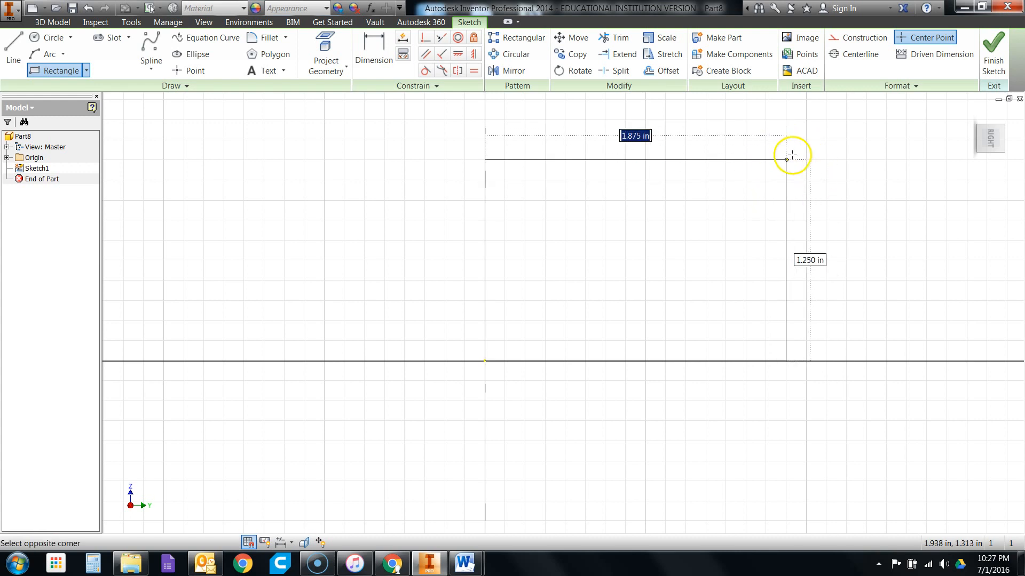
click(804, 159)
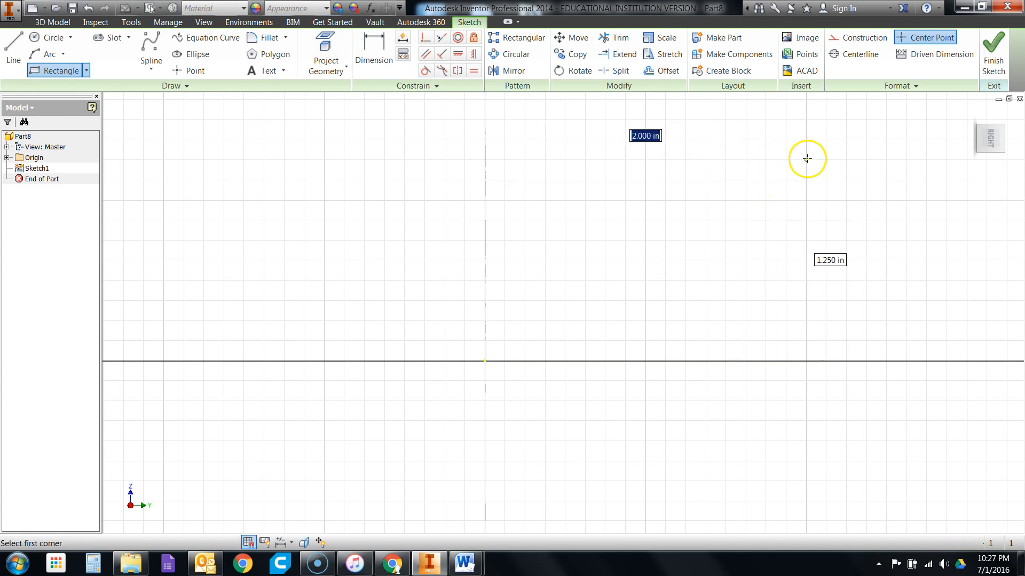
Step: Fillet the rectangle's upper-right corner with a .25 in radius and its lower-right corner with a .75 in radius
click(256, 39)
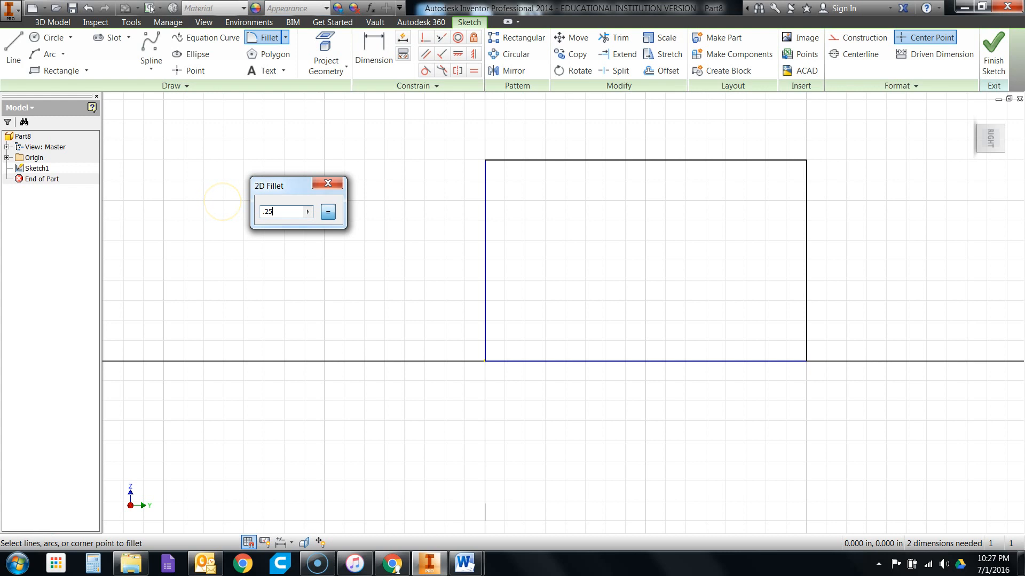
click(807, 162)
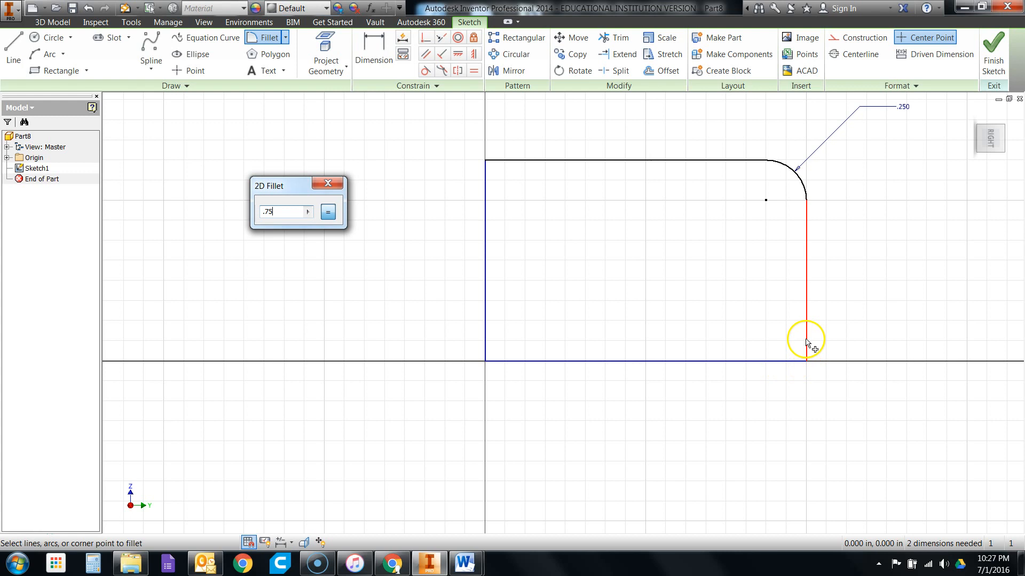
click(807, 342)
click(790, 362)
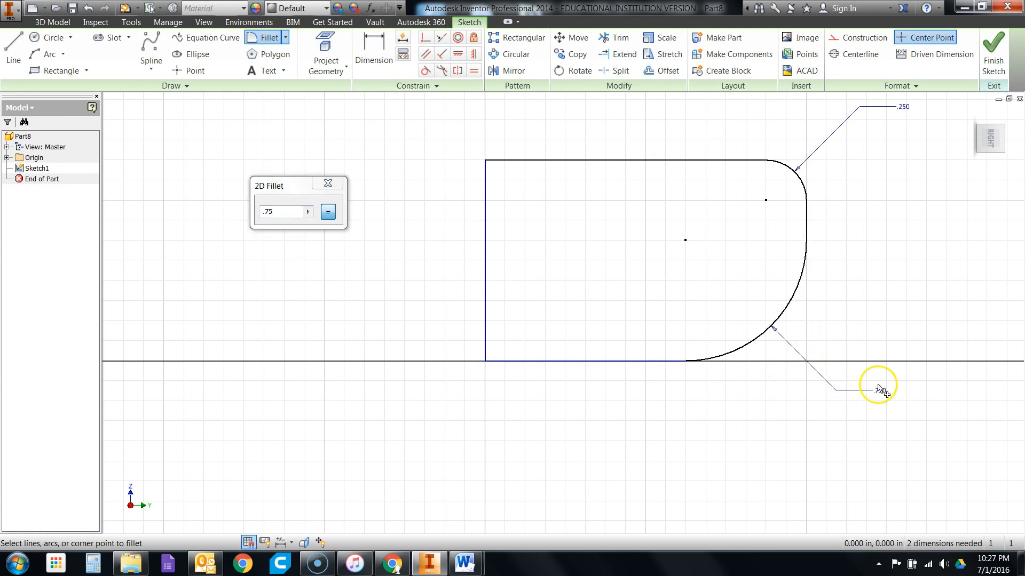
Step: Fillet the rectangle's lower-left corner with a .5 in radius and end the Fillet command
click(281, 212)
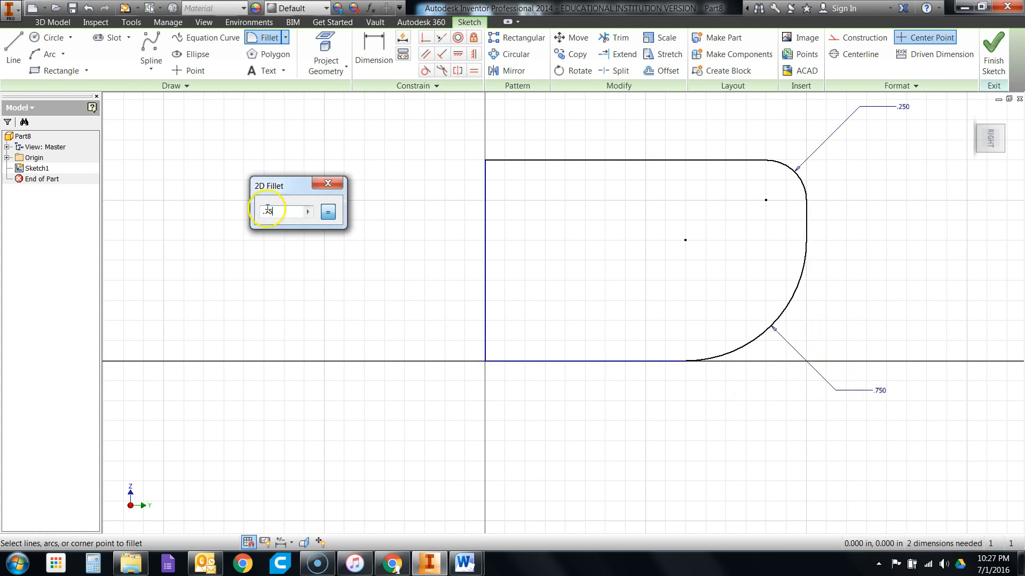
click(485, 362)
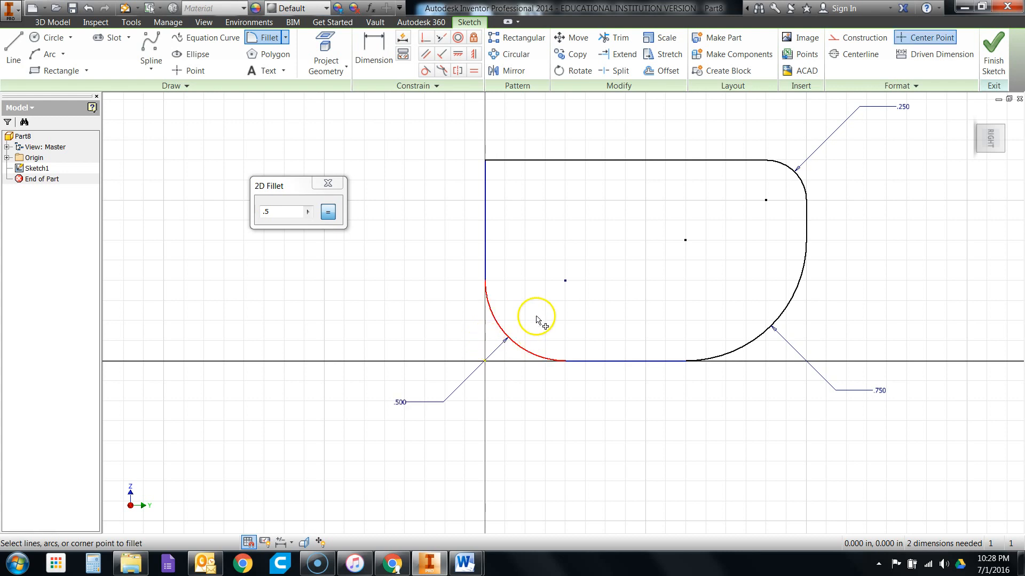
click(507, 320)
click(327, 184)
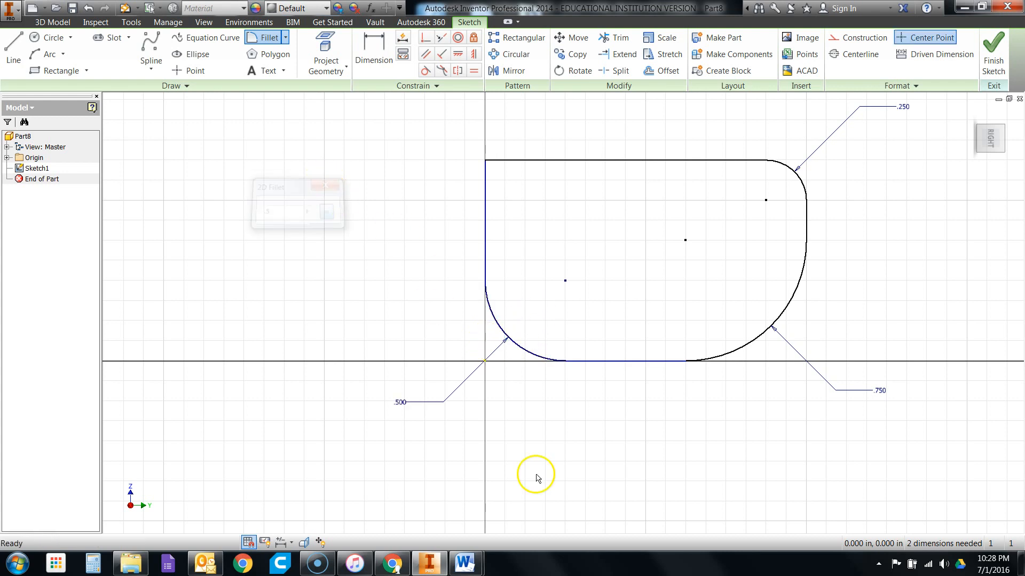
Step: Finish the sketch containing the filleted rectangle
scroll(454, 405, down, 3)
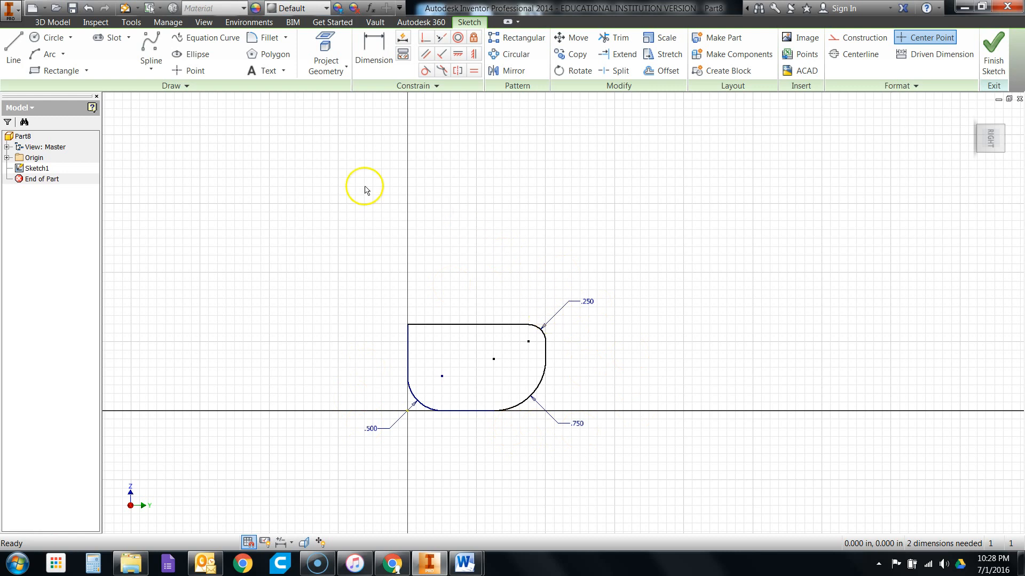
click(1015, 63)
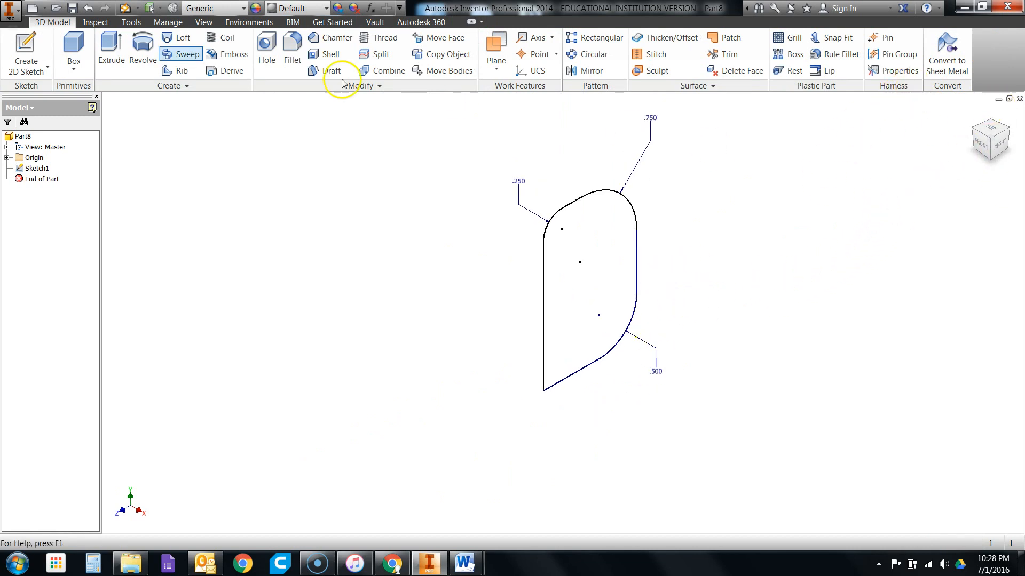
Step: Save the part as Fillet in the Practice folder inside STUDENT INVENTOR FILES, and close the file
click(72, 8)
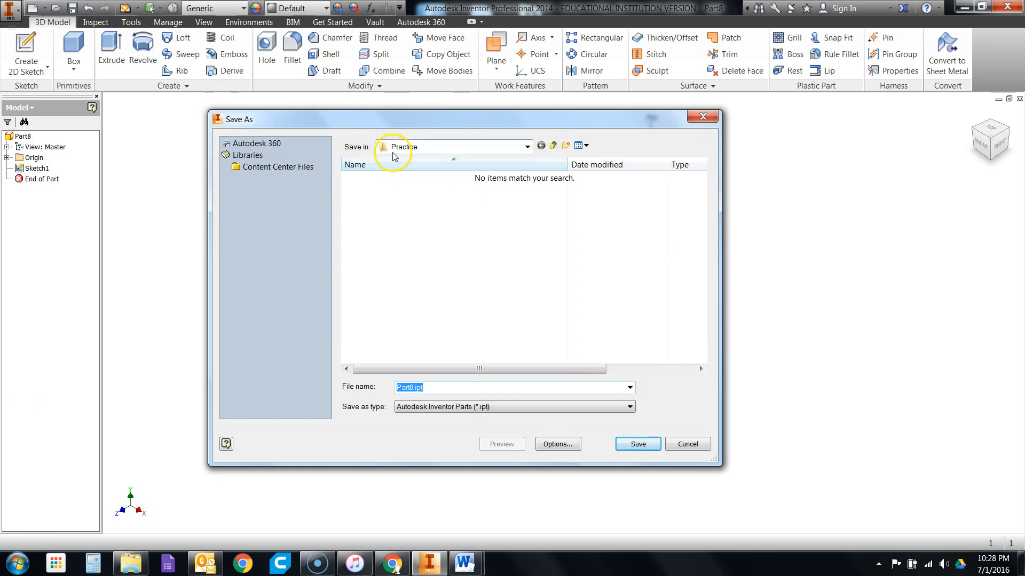
click(555, 146)
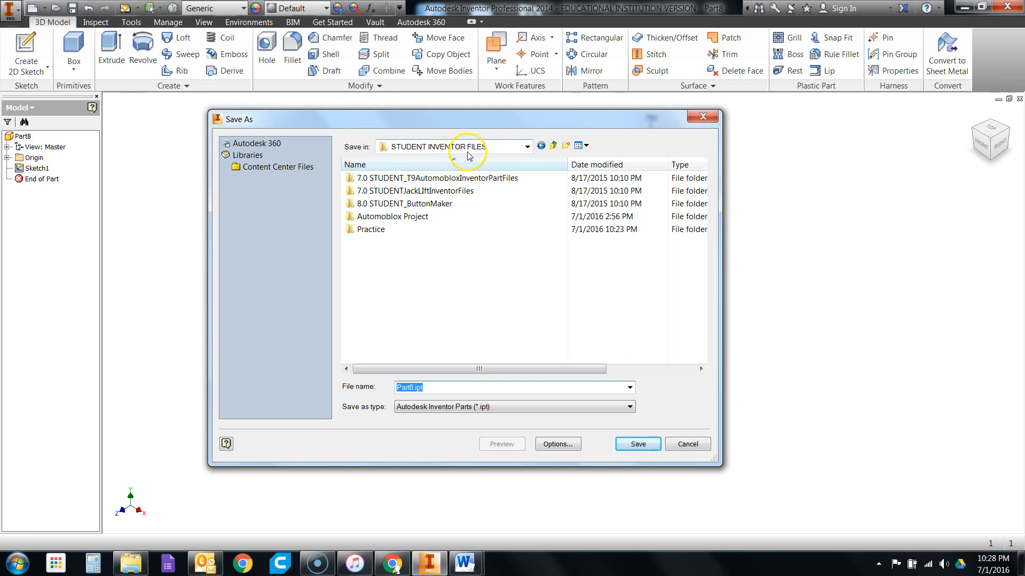
click(553, 145)
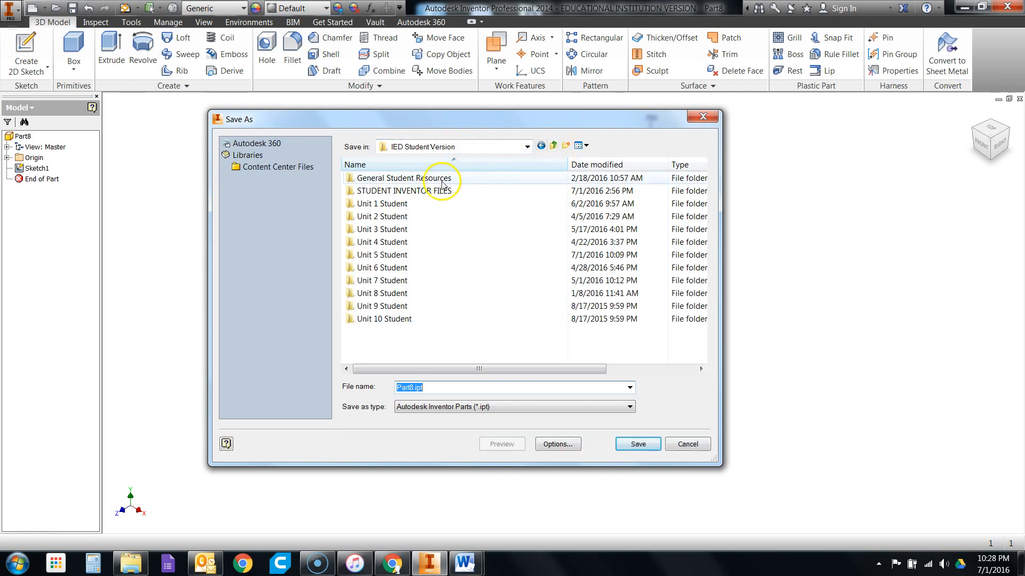
double_click(392, 192)
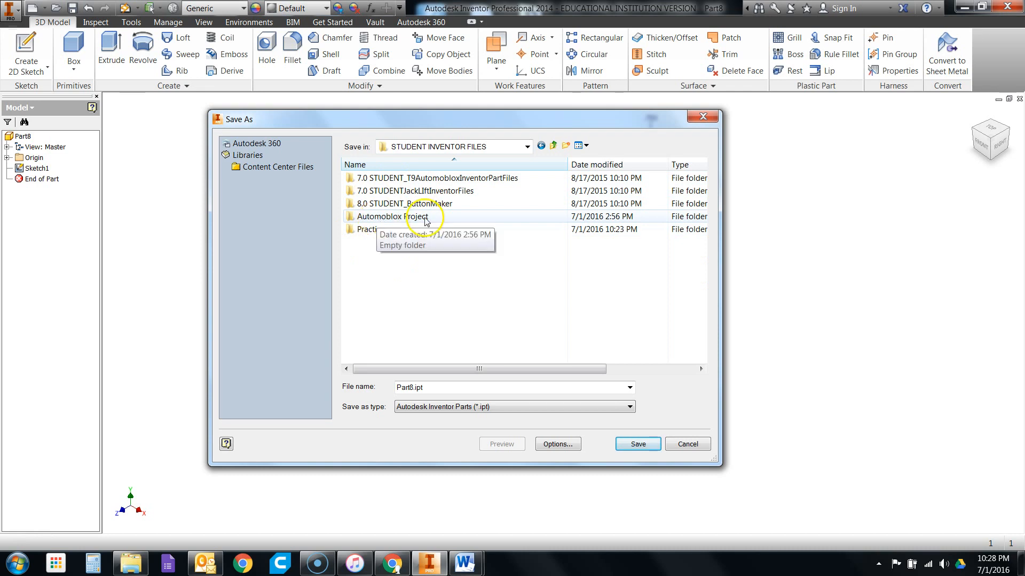
double_click(368, 229)
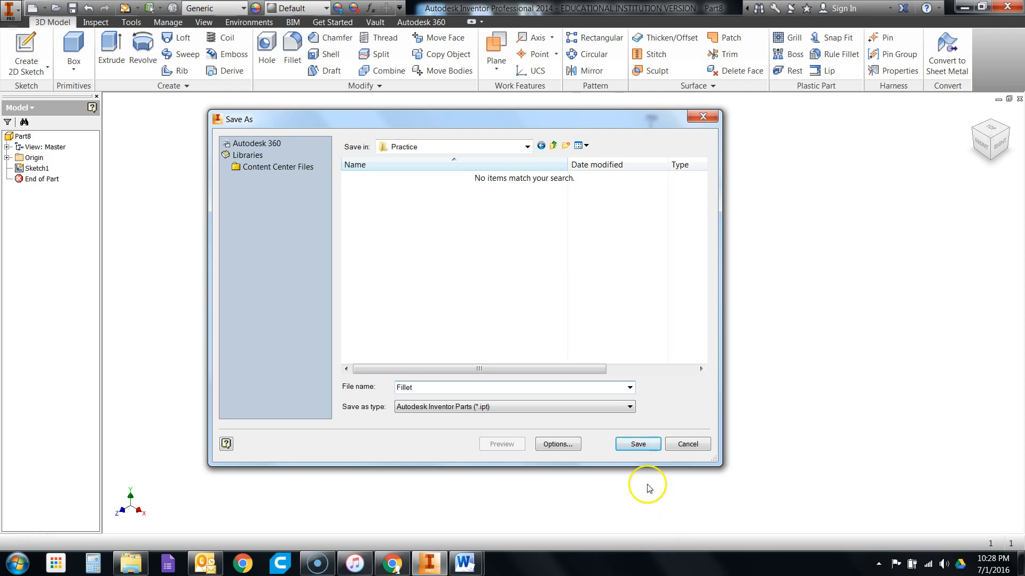
click(635, 445)
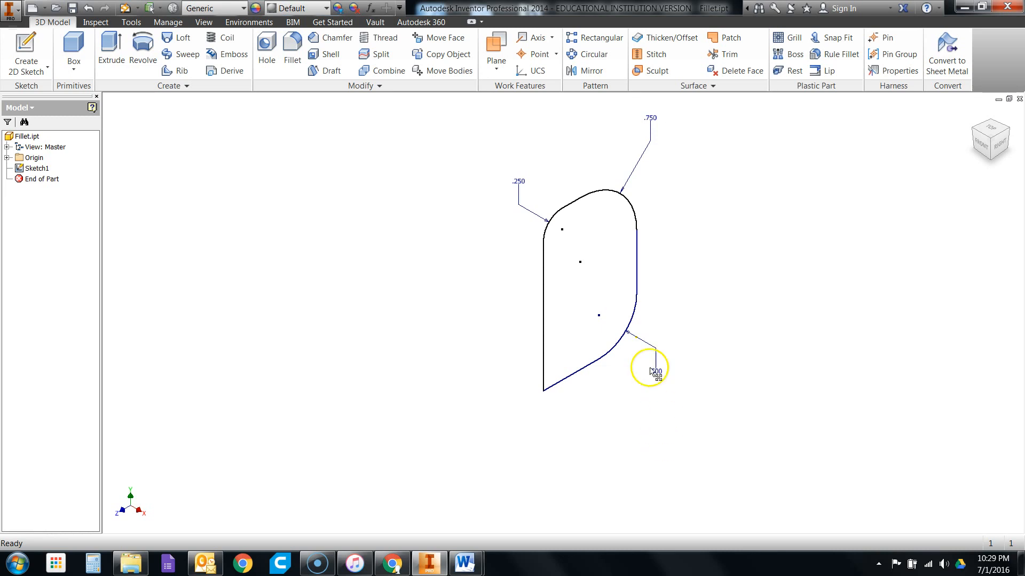
click(1020, 100)
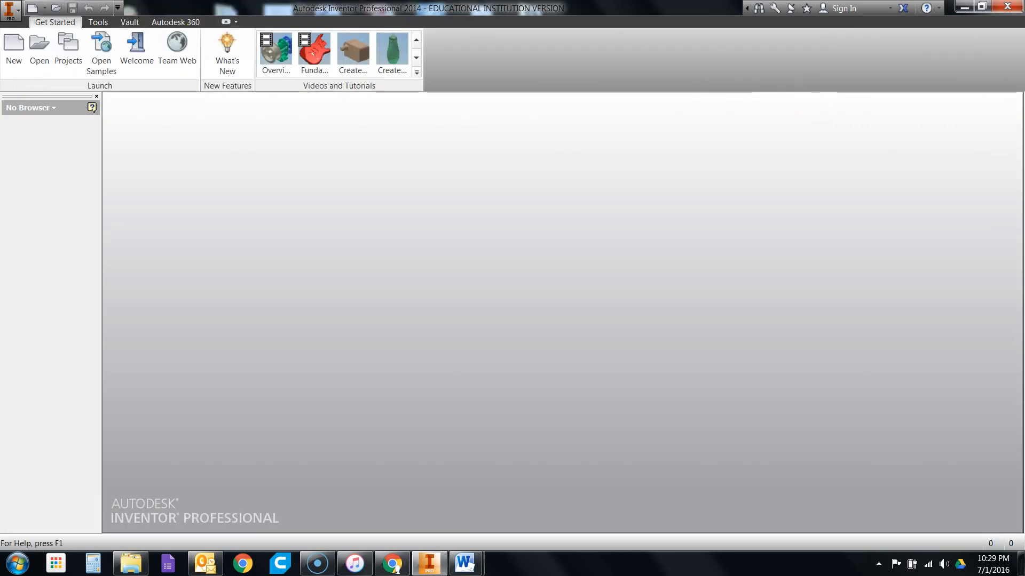
click(15, 62)
click(225, 123)
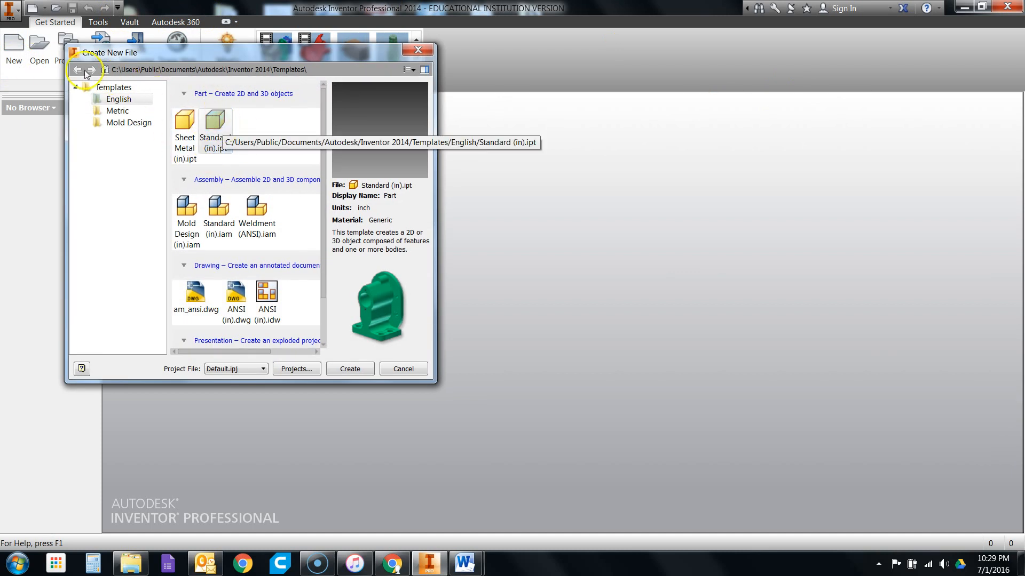
click(229, 158)
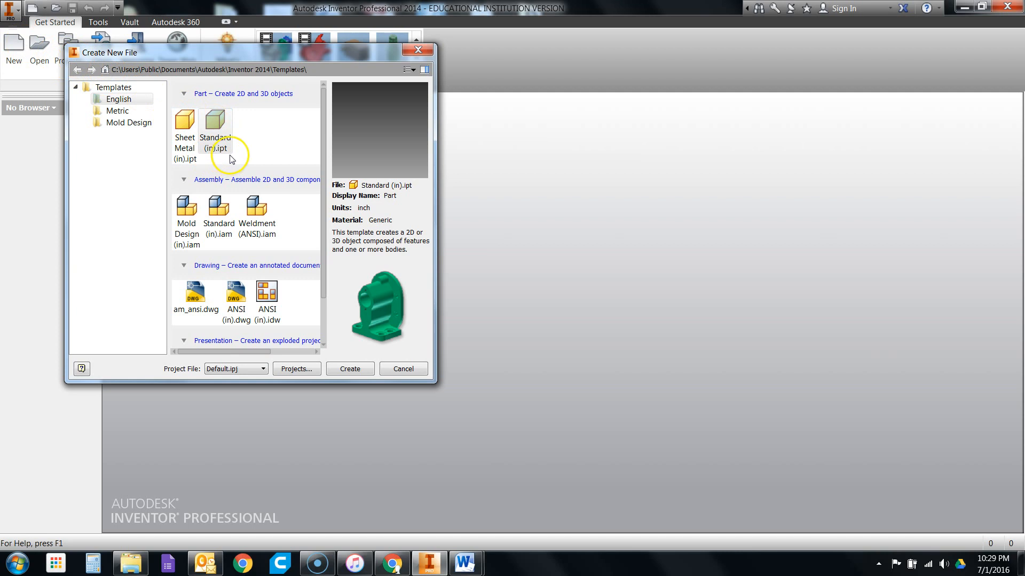
click(418, 50)
Step: Create a new part and start the Rectangle tool in a 2D sketch on the front XY plane
click(45, 10)
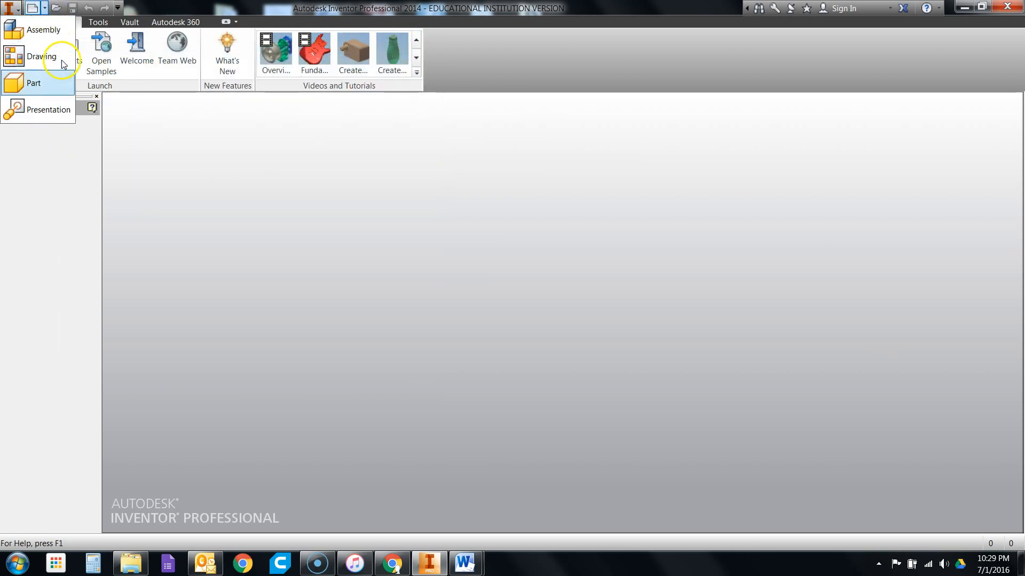
click(44, 87)
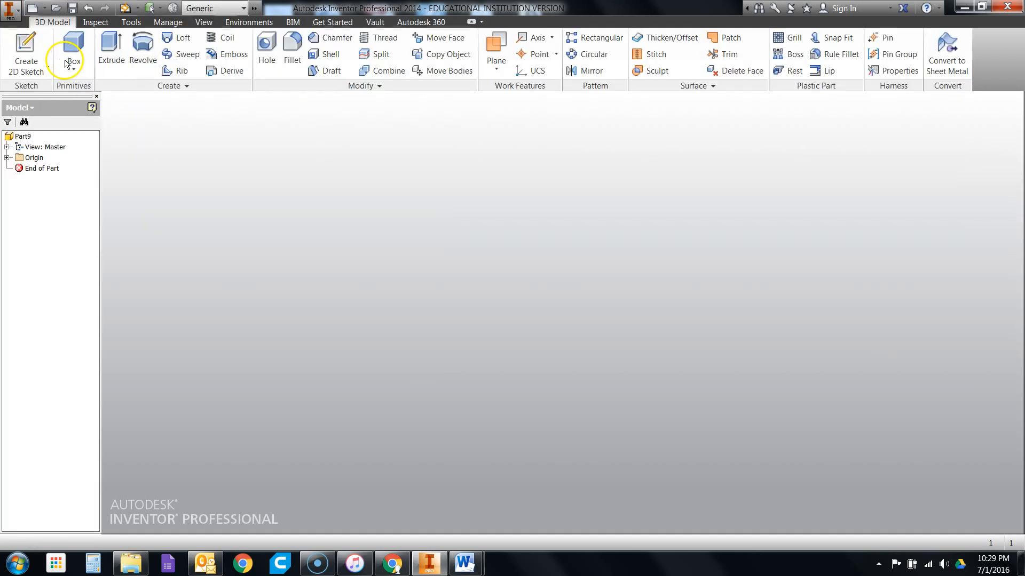
click(25, 50)
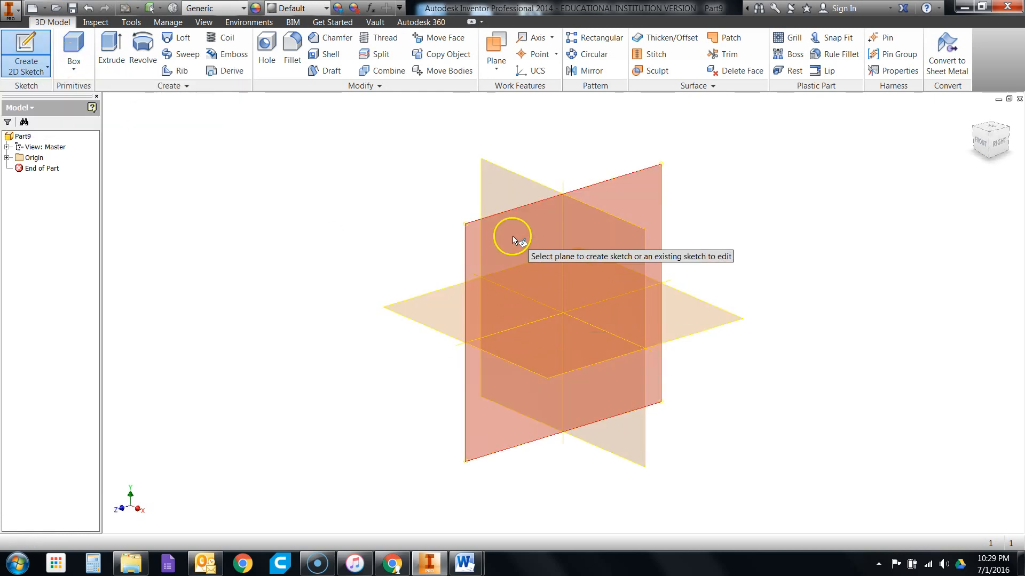
click(513, 182)
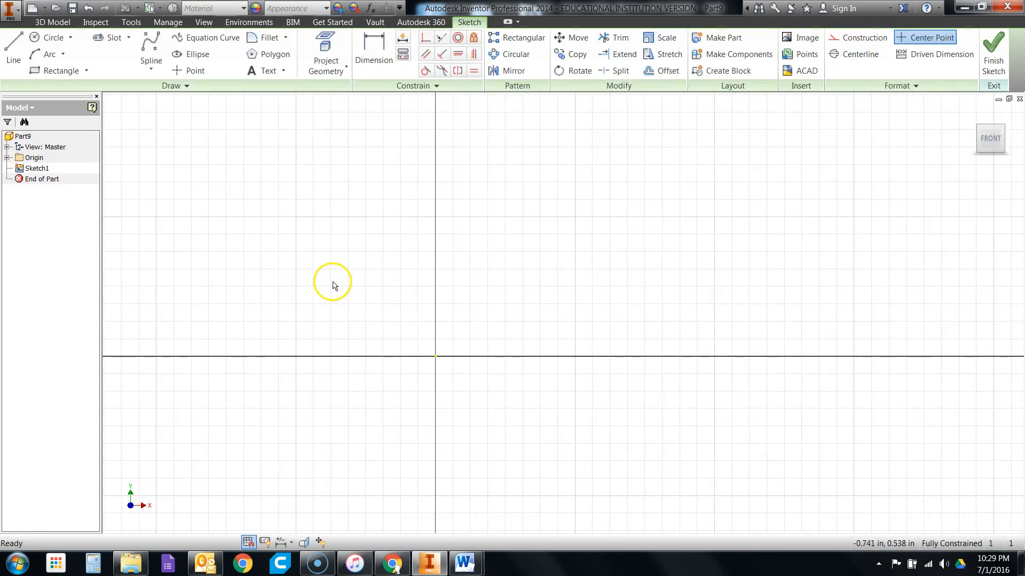
click(39, 71)
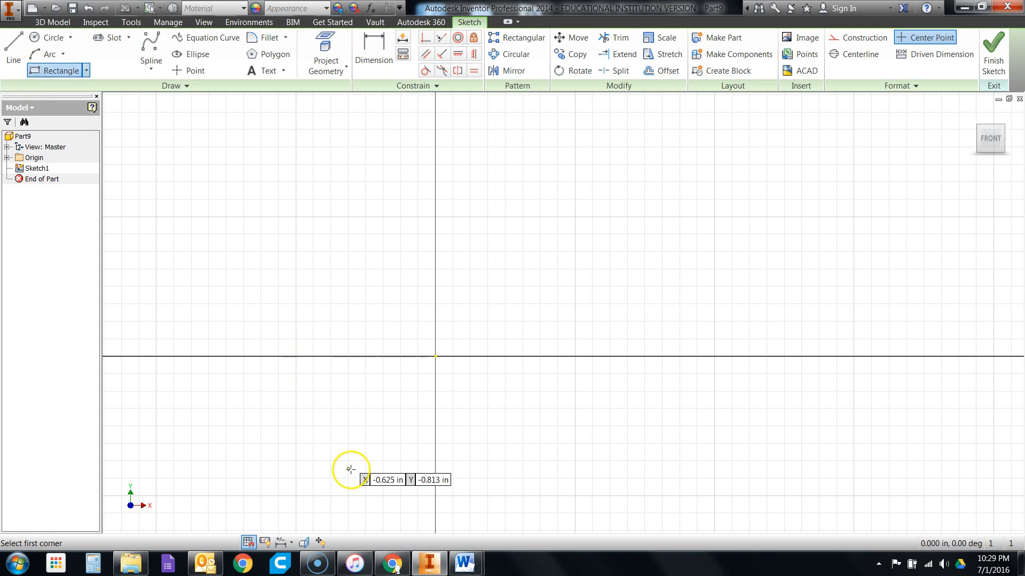
Step: Switch to the Word activity document and read the section II instructions for modeling the Automoblox passenger section
mouse_move(466, 567)
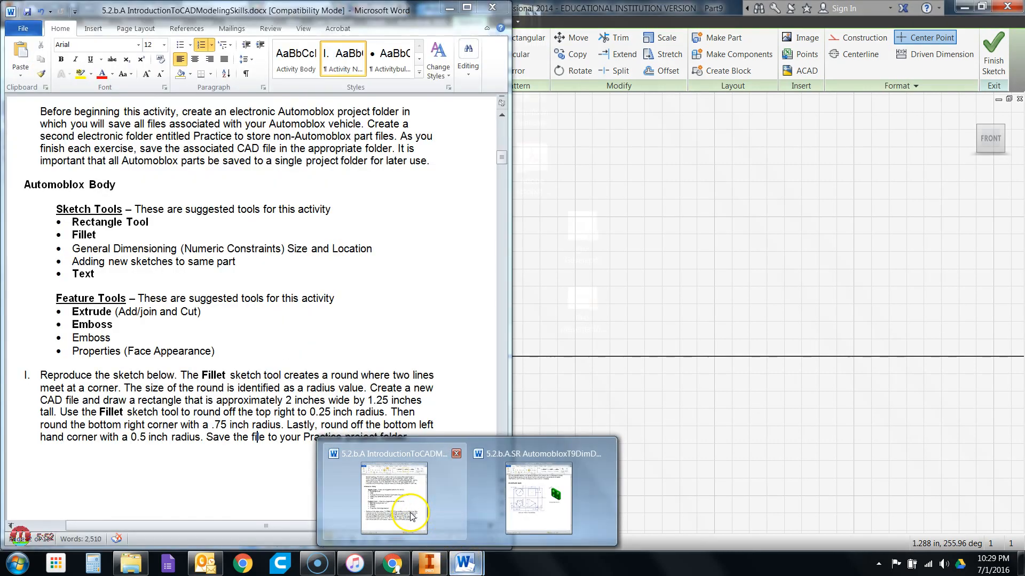
click(437, 531)
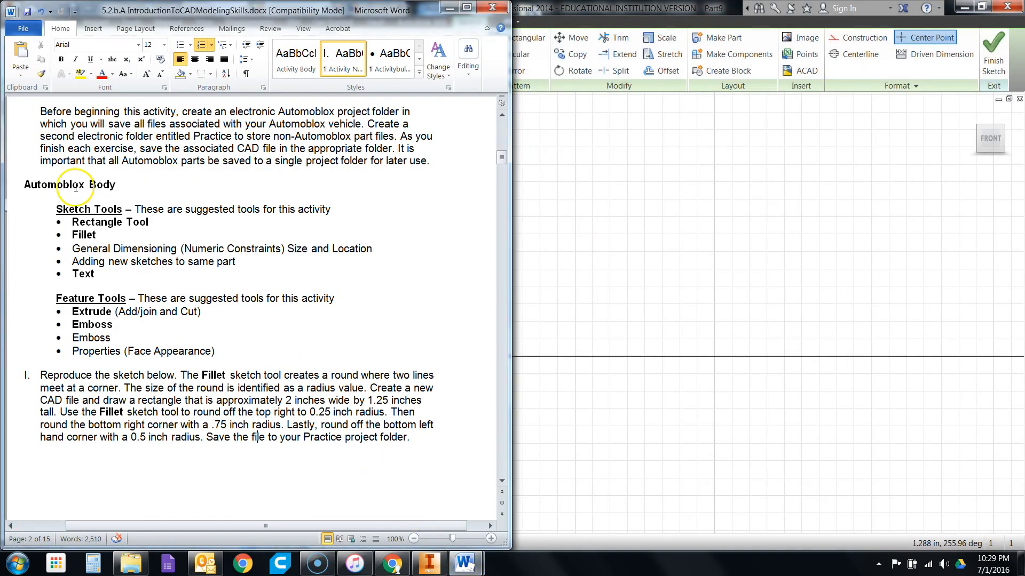
scroll(207, 337, down, 15)
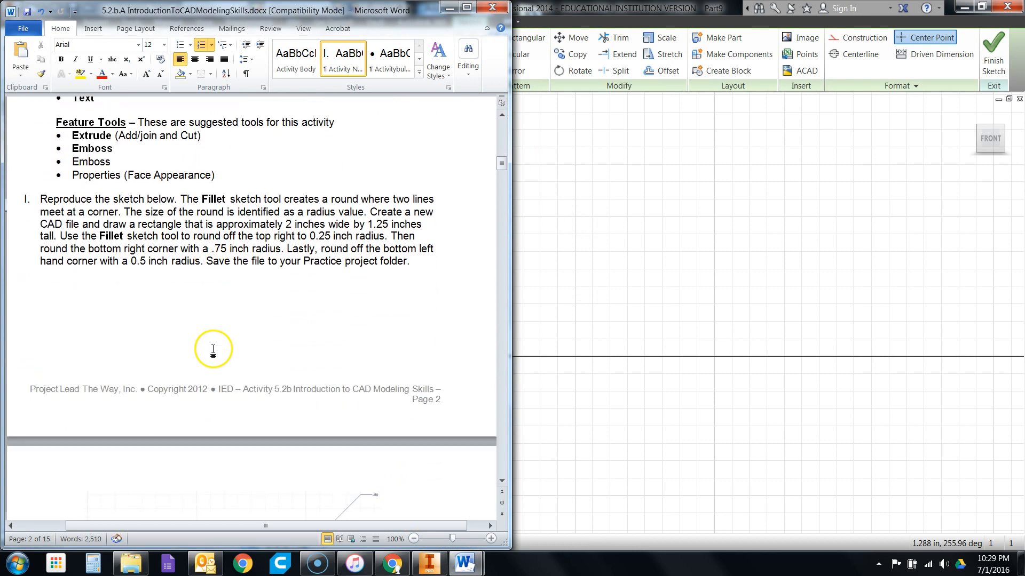
scroll(213, 350, down, 5)
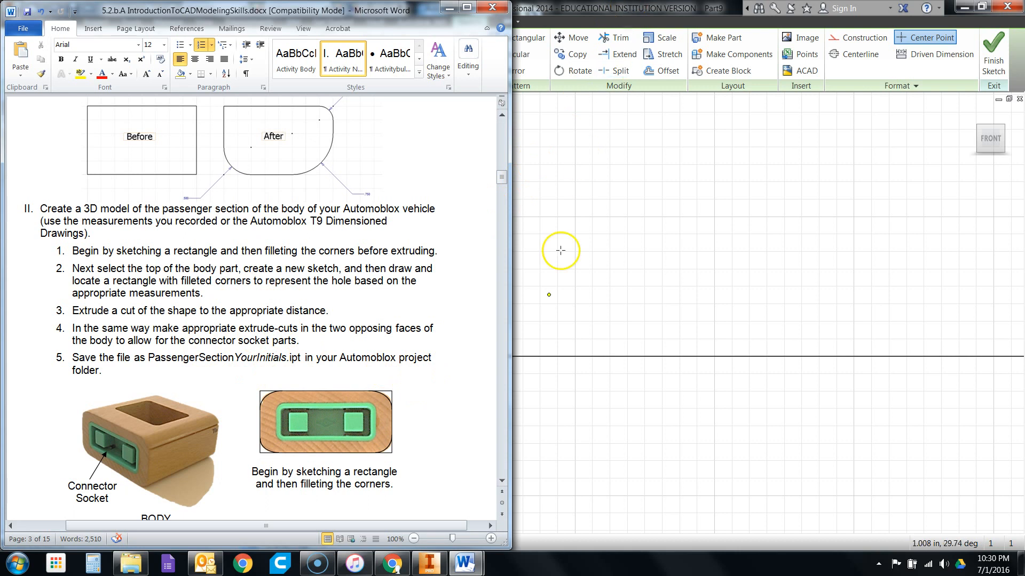
Step: Open the Automoblox T9 dimensioned drawings document in Word and find the Passenger Section drawing
mouse_move(477, 569)
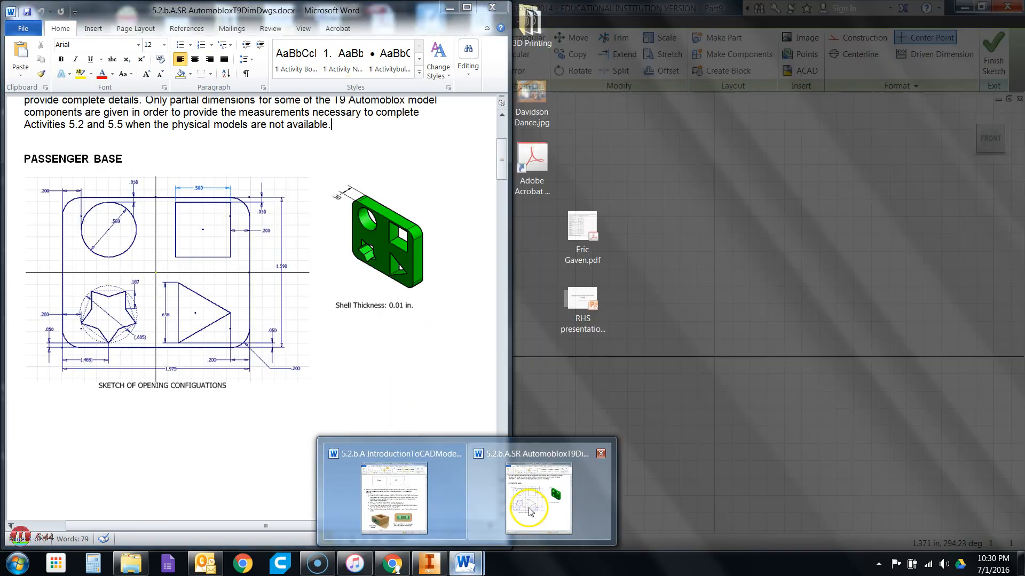
click(528, 499)
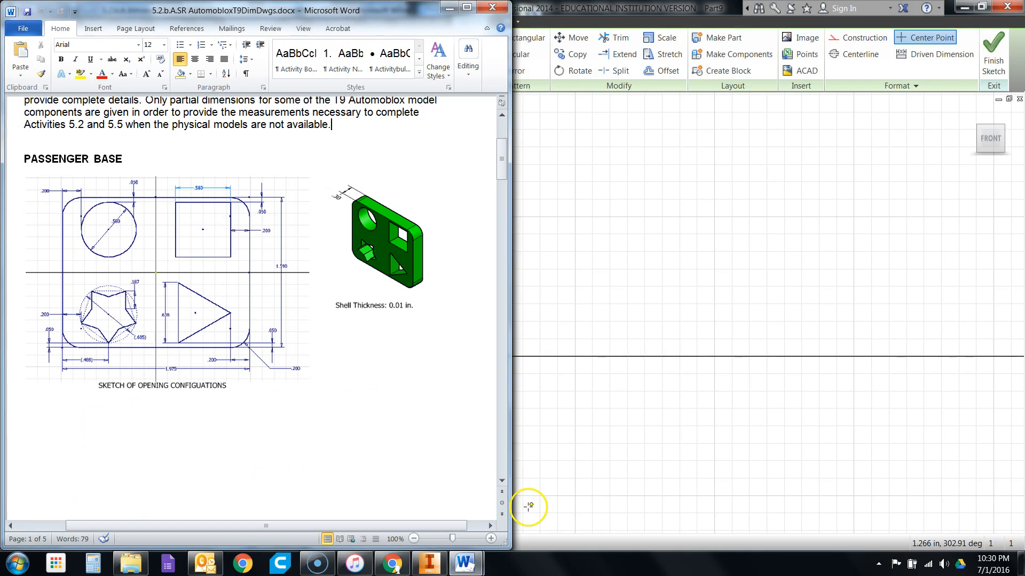
click(183, 14)
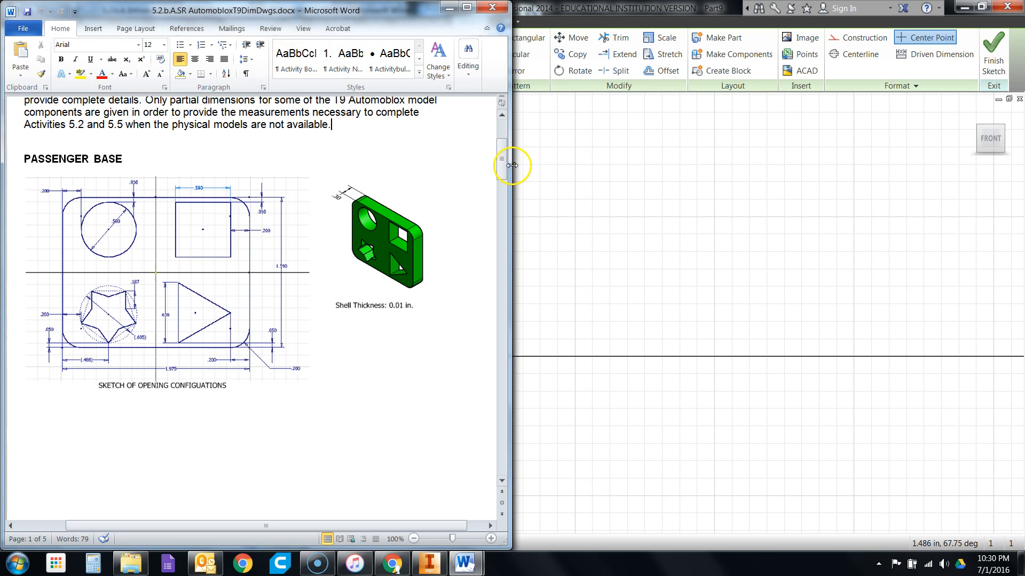
drag(502, 163, 503, 145)
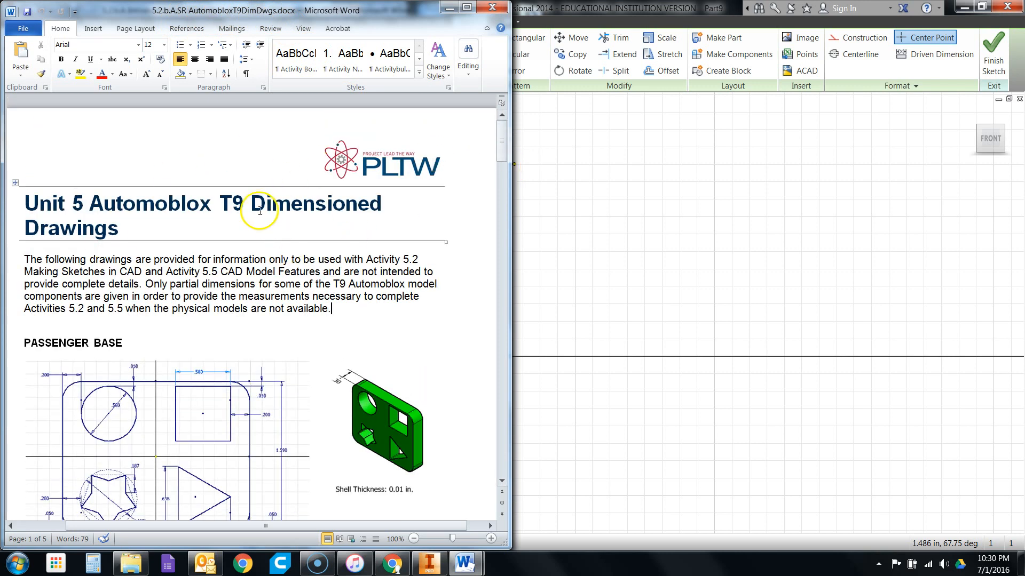
scroll(260, 211, down, 15)
scroll(256, 222, down, 5)
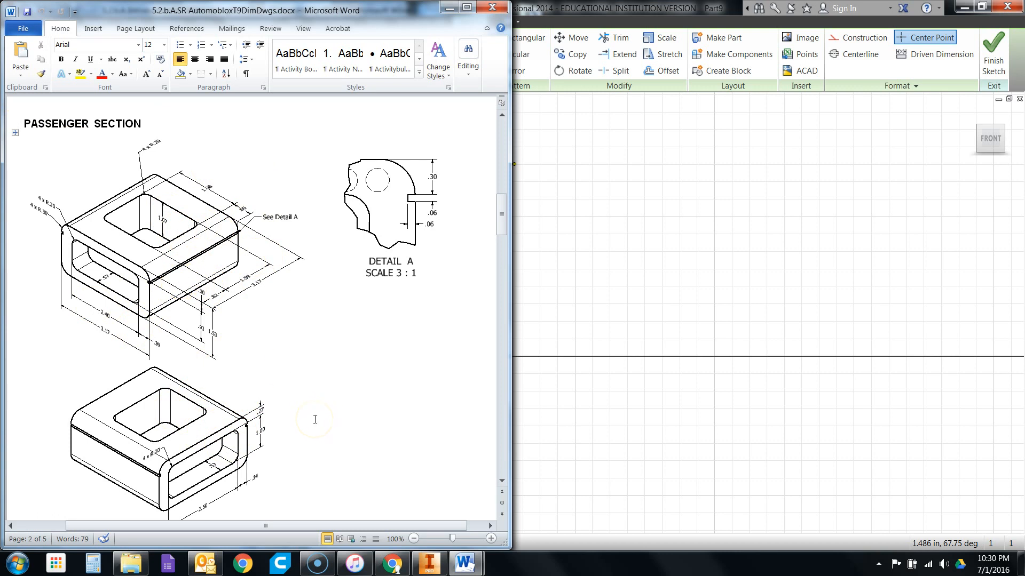
Step: Enlarge the Passenger Section drawing to 150% and examine its overall dimensions and corner radii
click(491, 539)
click(491, 539)
click(491, 539)
click(491, 539)
click(491, 539)
click(258, 378)
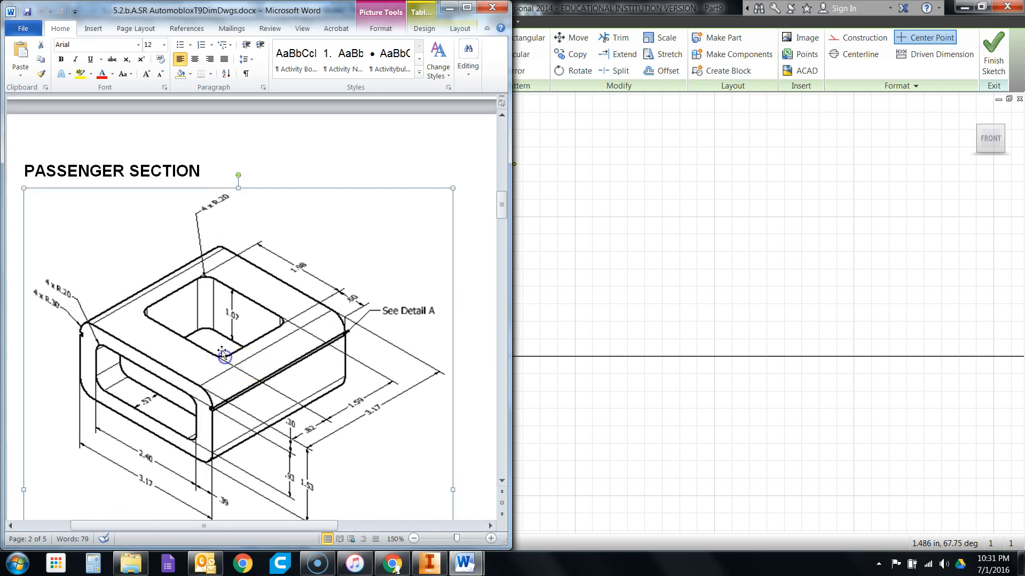
scroll(214, 320, down, 3)
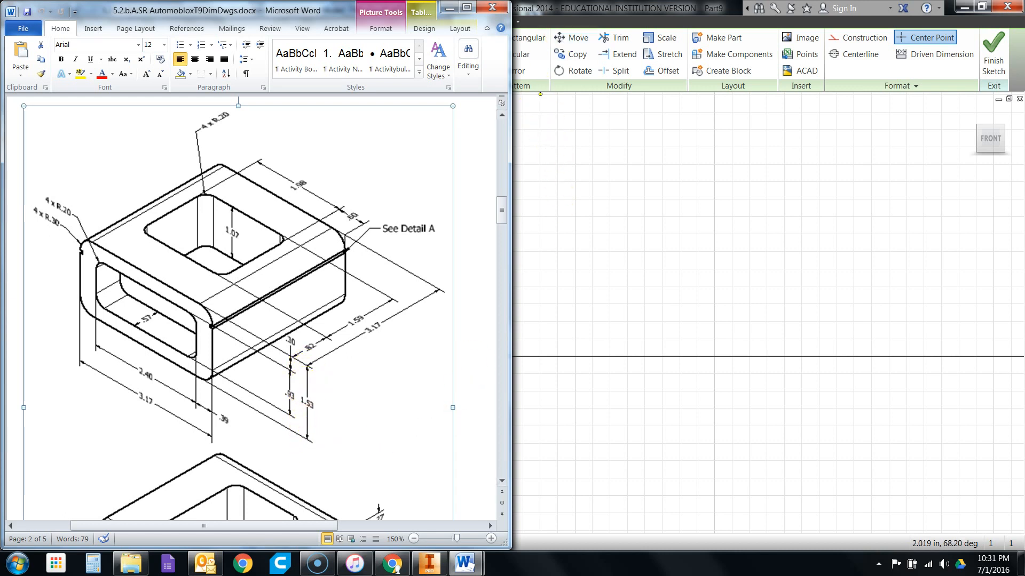
Step: Switch back to Inventor, start a rectangle at the sketch origin, and recheck the Passenger Section dimensions in Word
click(580, 8)
click(60, 70)
click(435, 356)
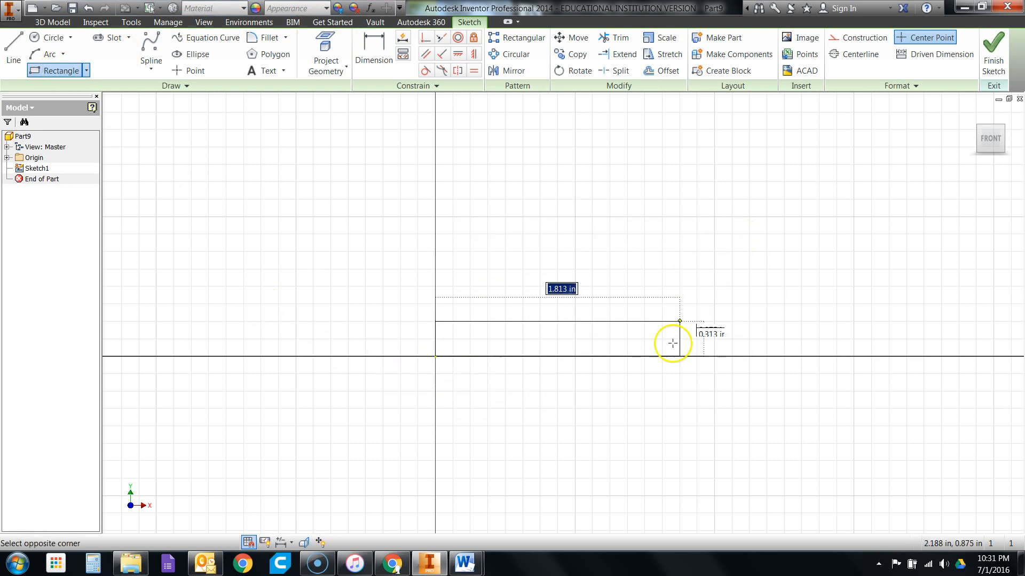
mouse_move(464, 563)
click(432, 527)
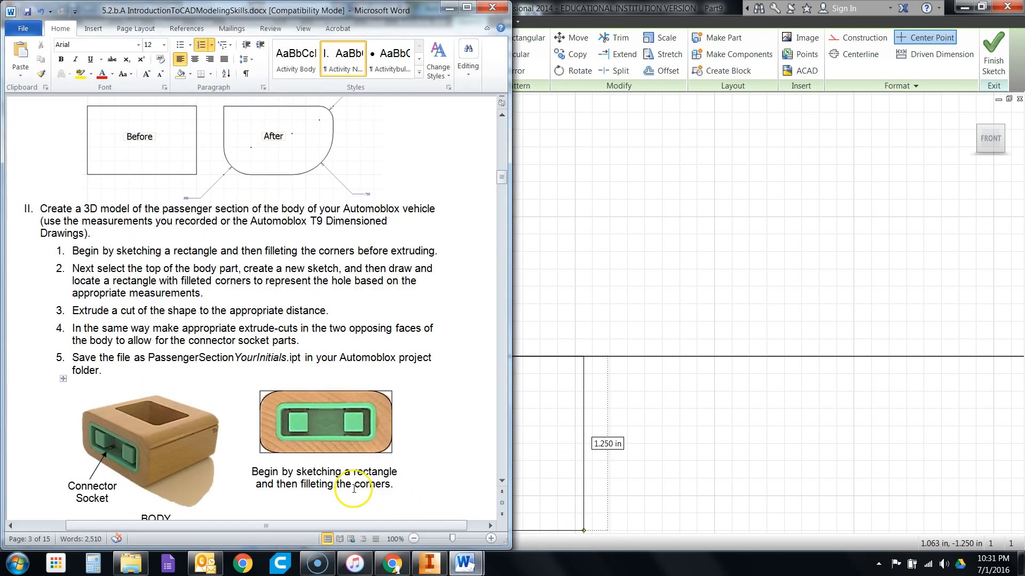
click(509, 541)
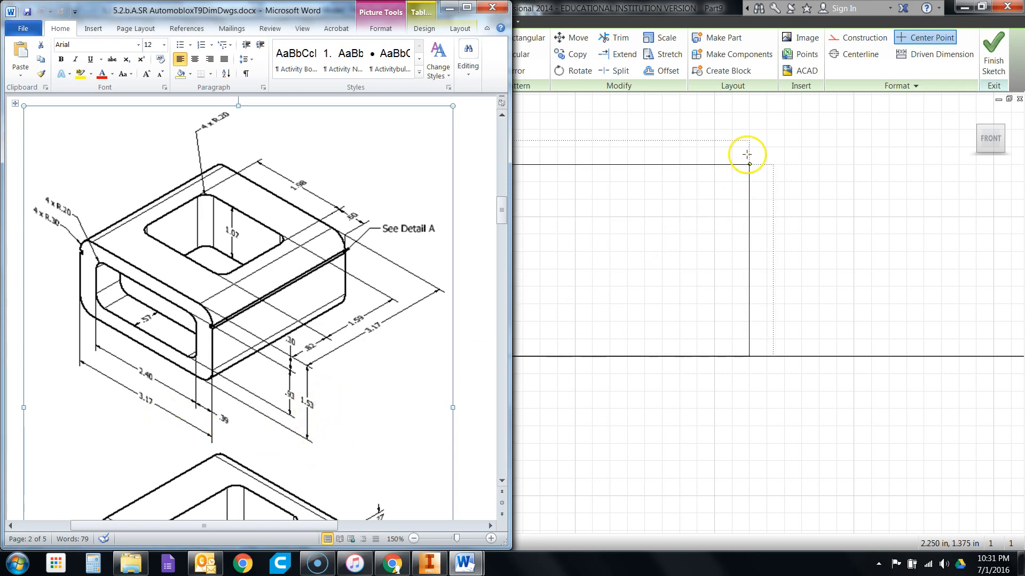
Step: Return to Inventor and set the rectangle's size to 3.17 in wide by 1.53 in tall
click(688, 9)
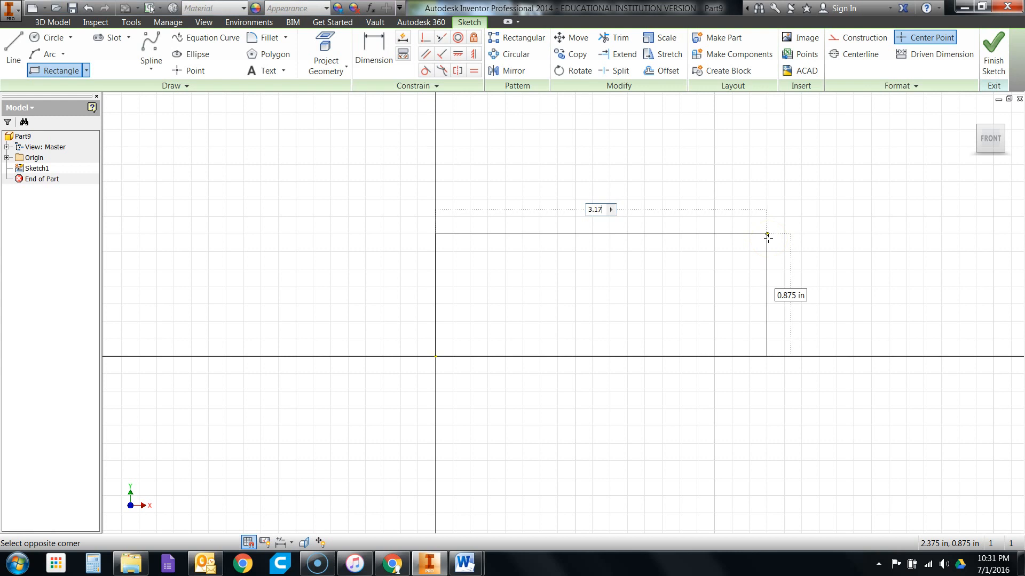
key(Tab)
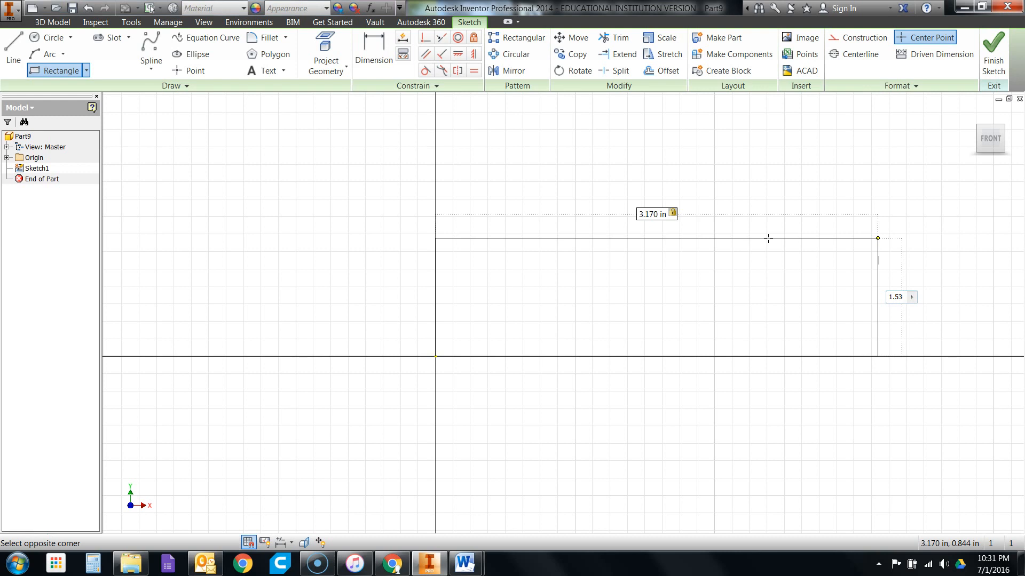
key(Tab)
key(Tab)
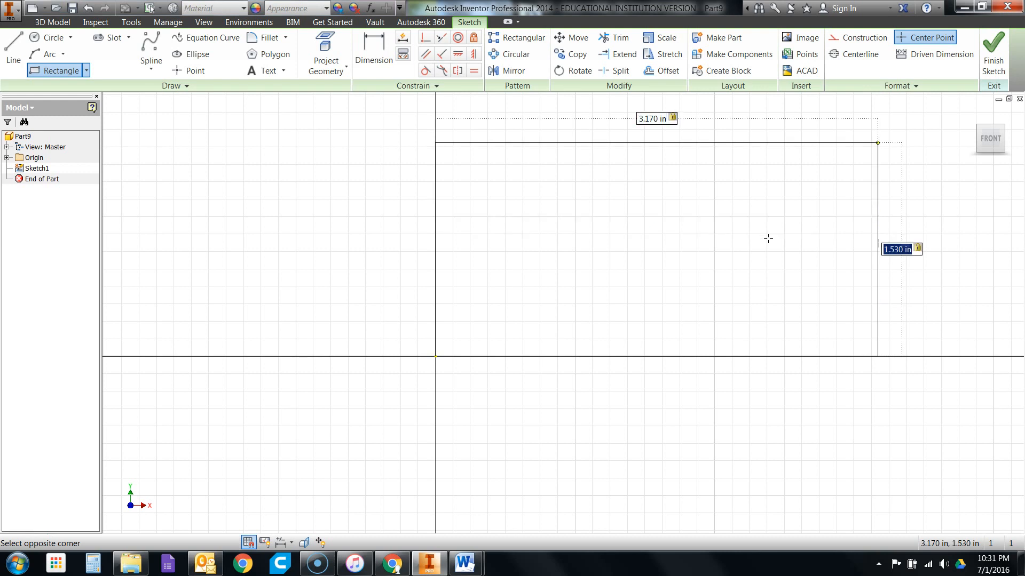
key(Tab)
key(Tab)
key(Tab)
key(Tab)
key(Tab)
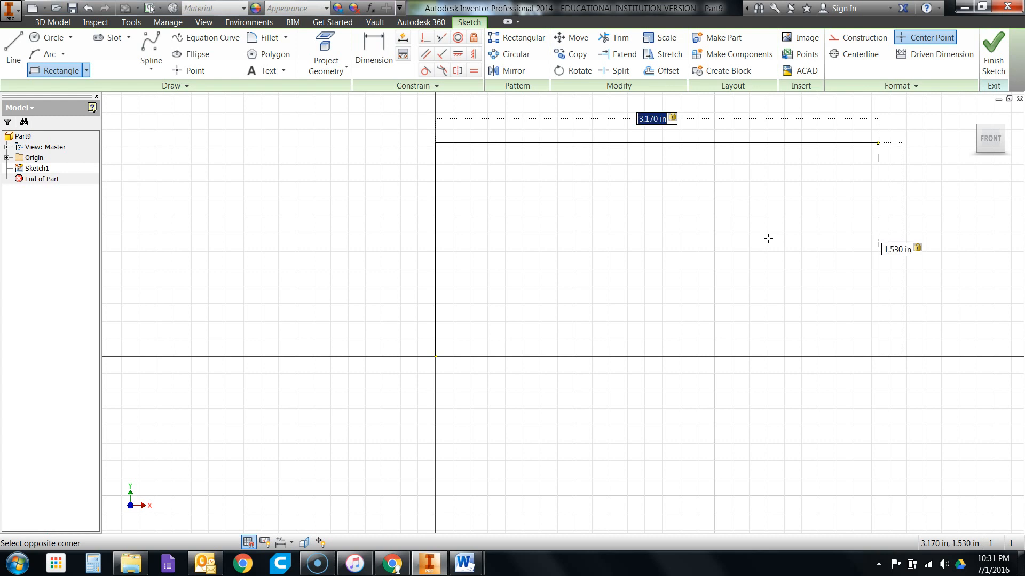
key(Tab)
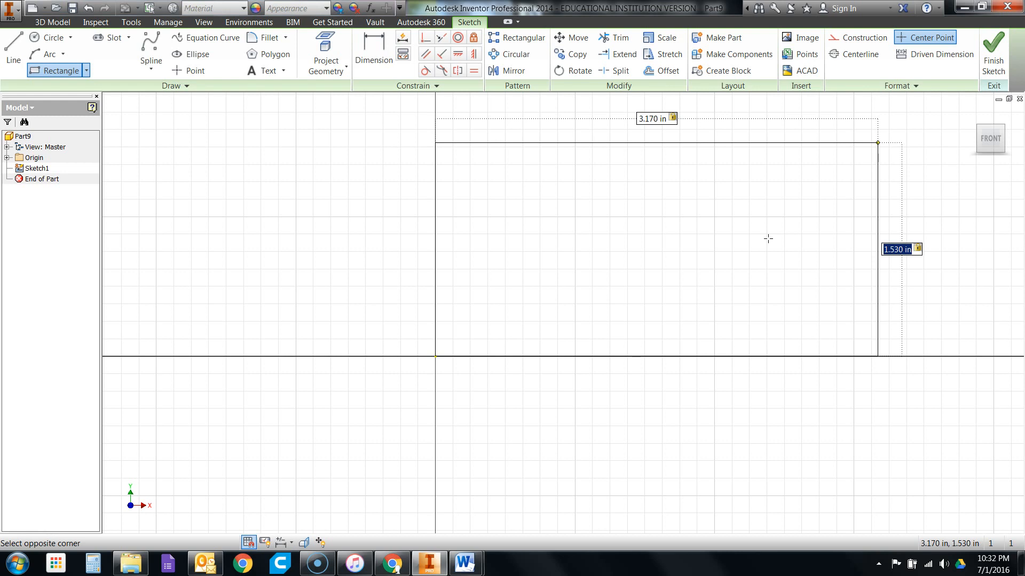
Step: Place the 3.17 in by 1.53 in rectangle in the sketch
key(Tab)
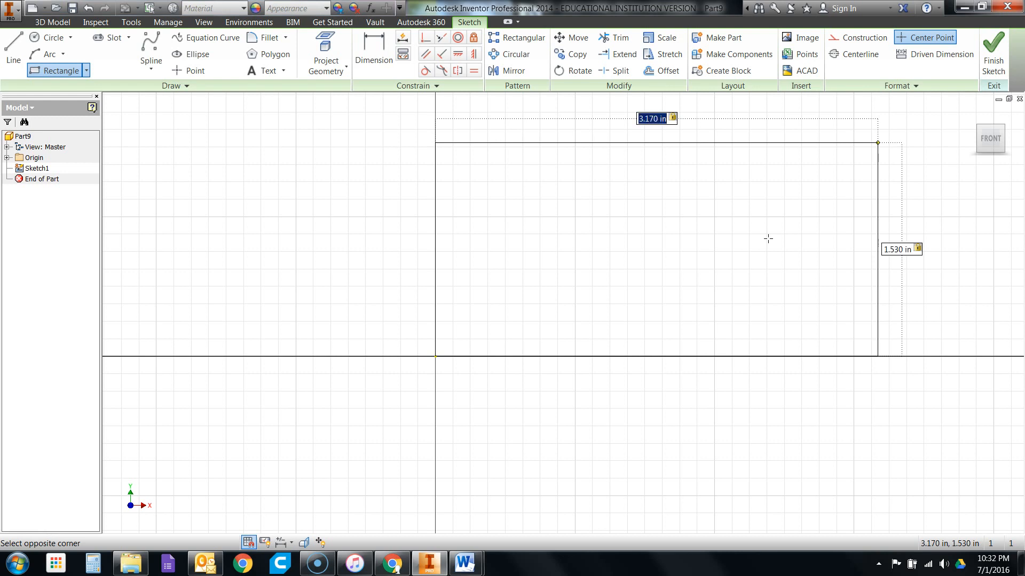
scroll(694, 309, up, 3)
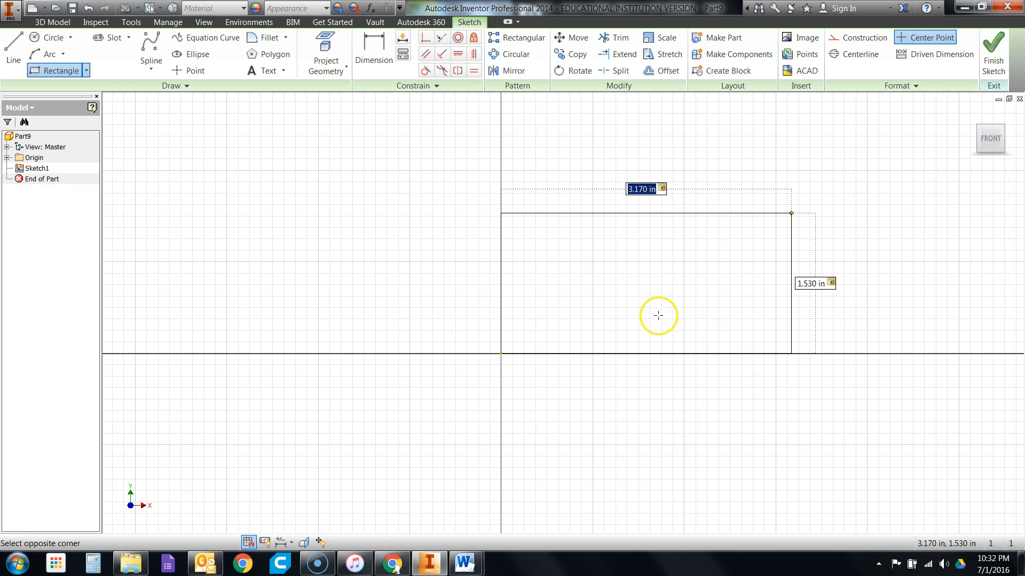
click(769, 317)
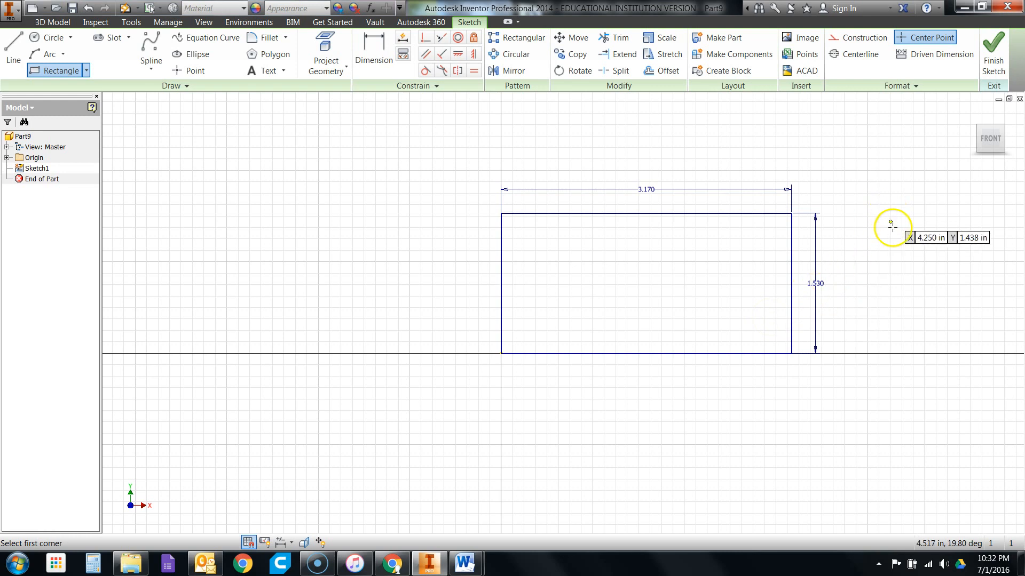
click(892, 250)
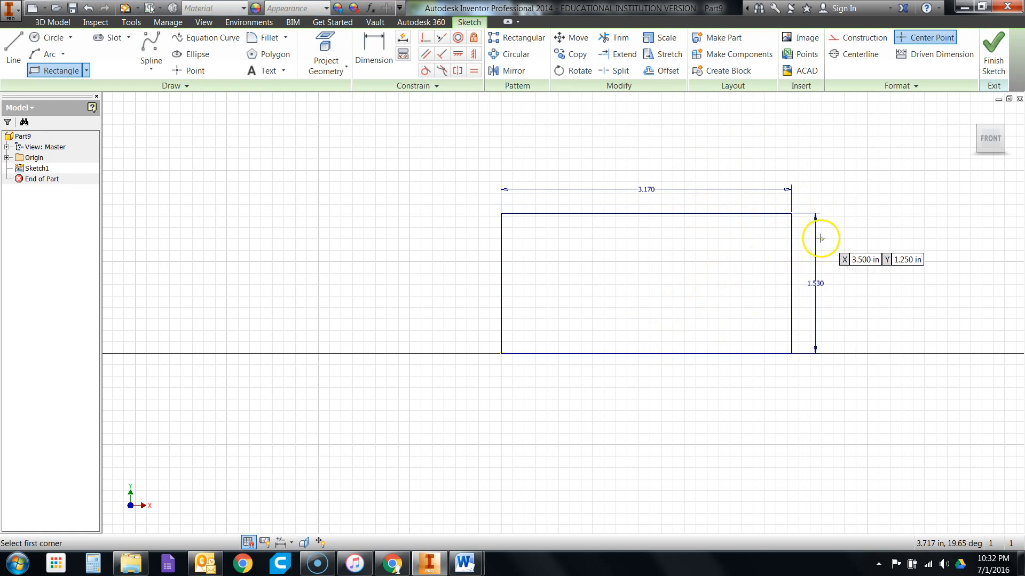
Step: Fillet all four corners of the rectangle at a 0.3 in radius, checking the outer corner radius in the Word drawing
click(270, 39)
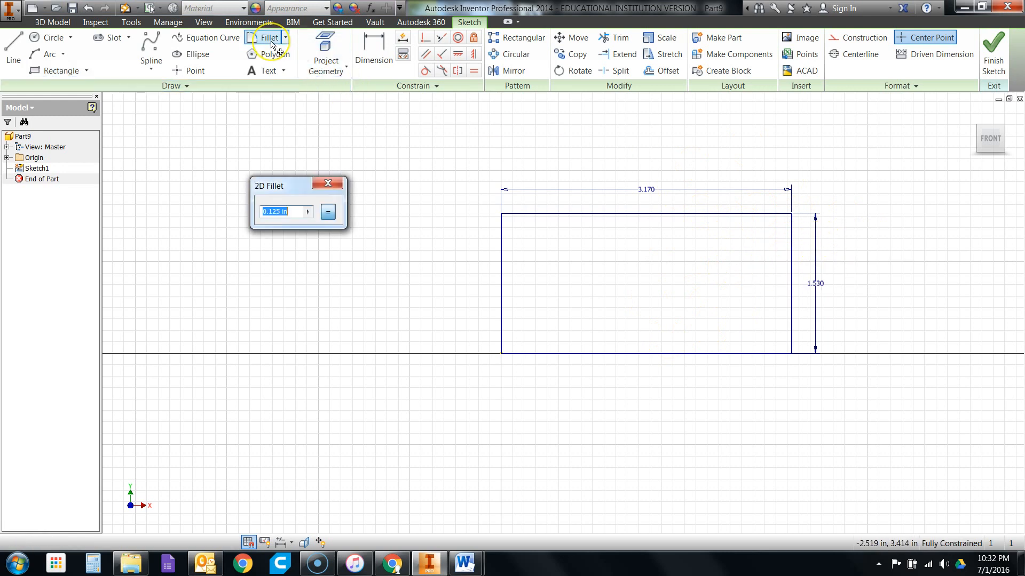
mouse_move(464, 563)
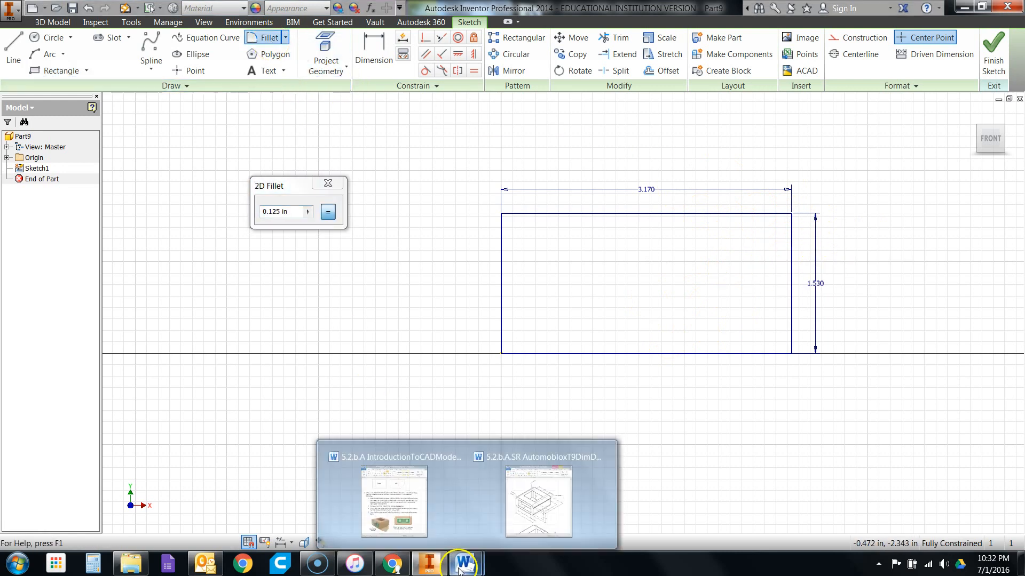
click(406, 494)
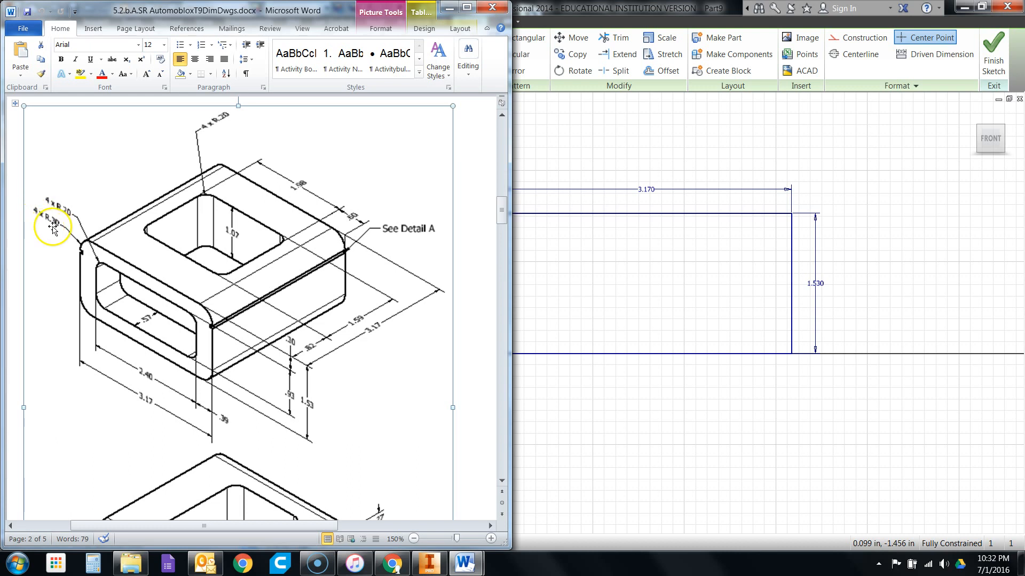
click(688, 175)
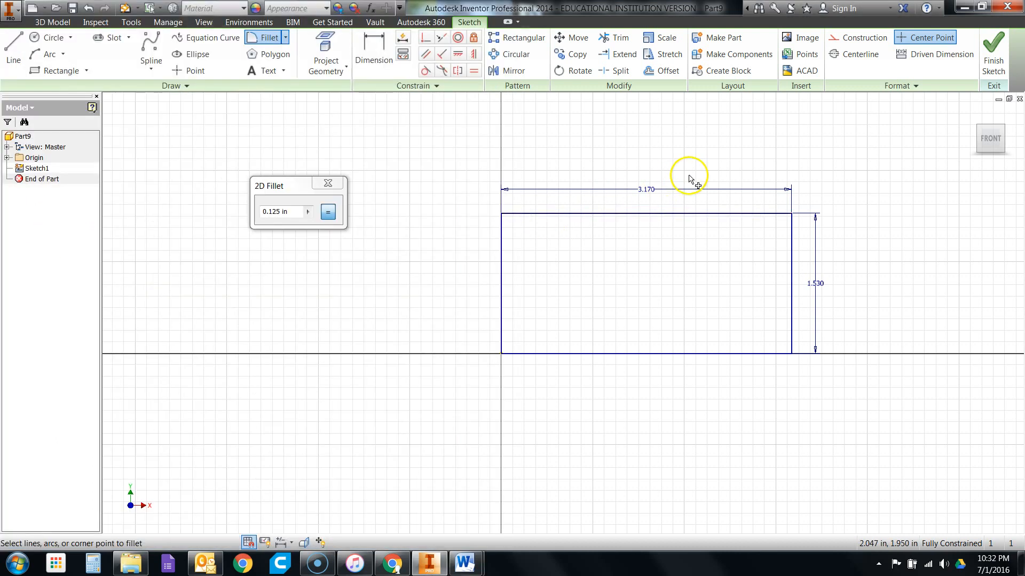
drag(297, 211, 203, 212)
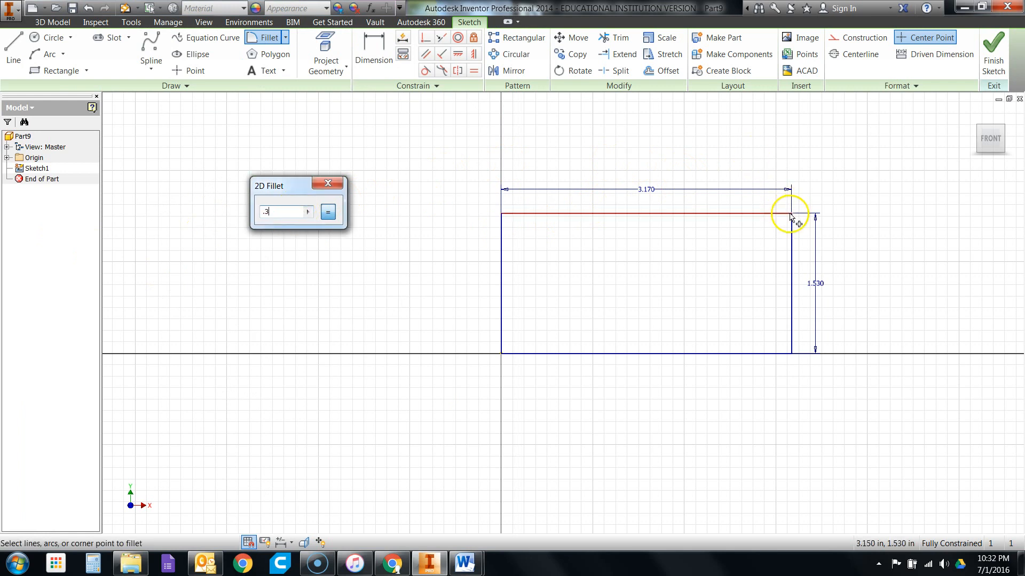
click(792, 214)
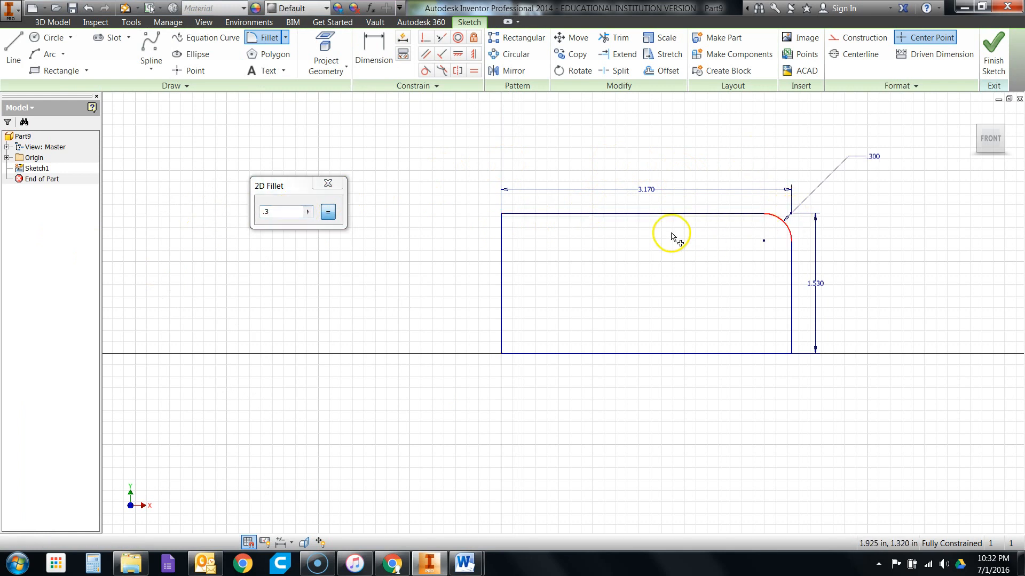
click(504, 215)
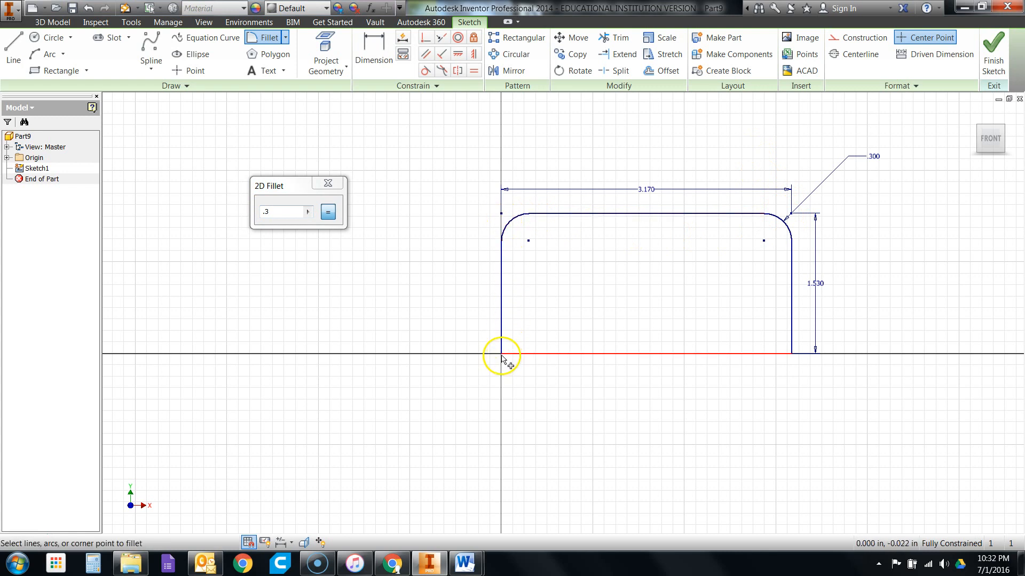
click(757, 356)
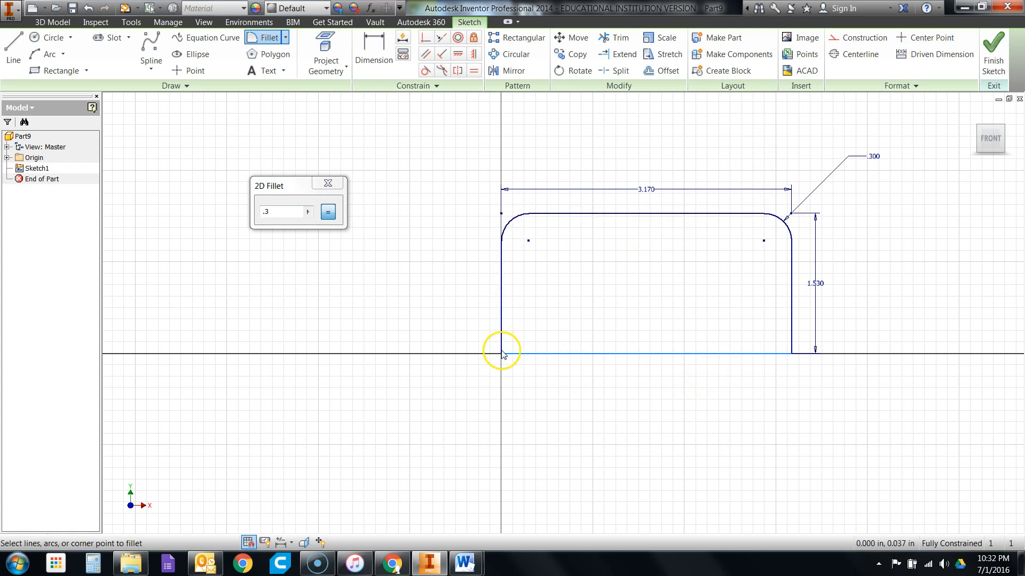
click(502, 351)
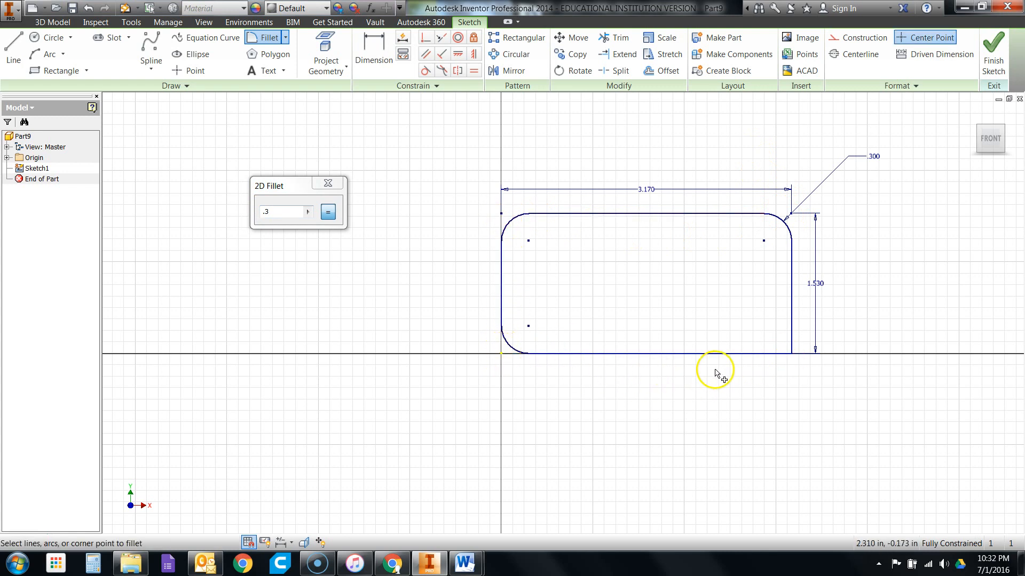
click(792, 352)
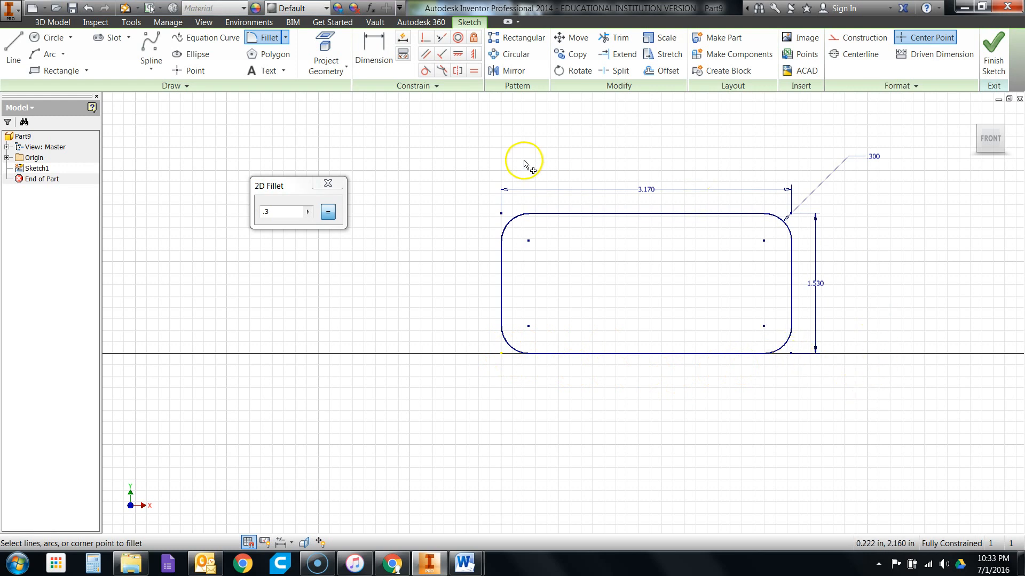
click(329, 184)
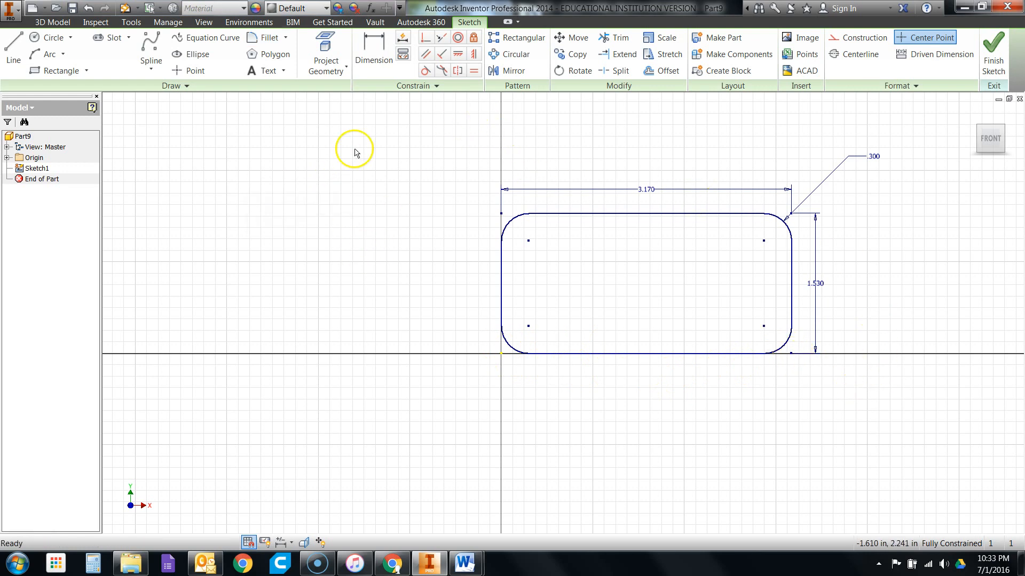
Step: Reposition the dimensions: the width below the rectangle, the height farther from its side, and the fillet radius closer to the corner
scroll(427, 414, down, 2)
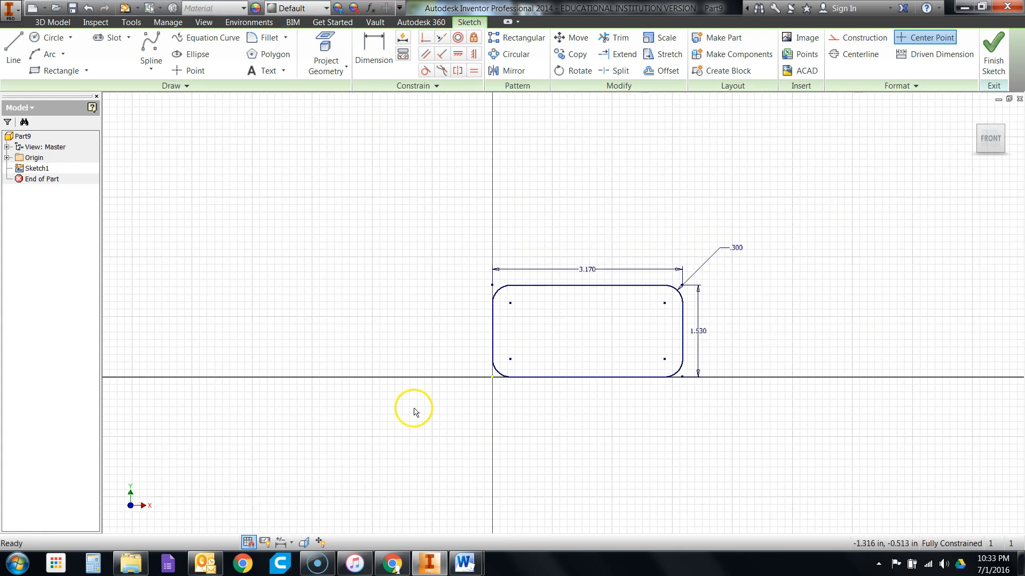
scroll(914, 314, up, 1)
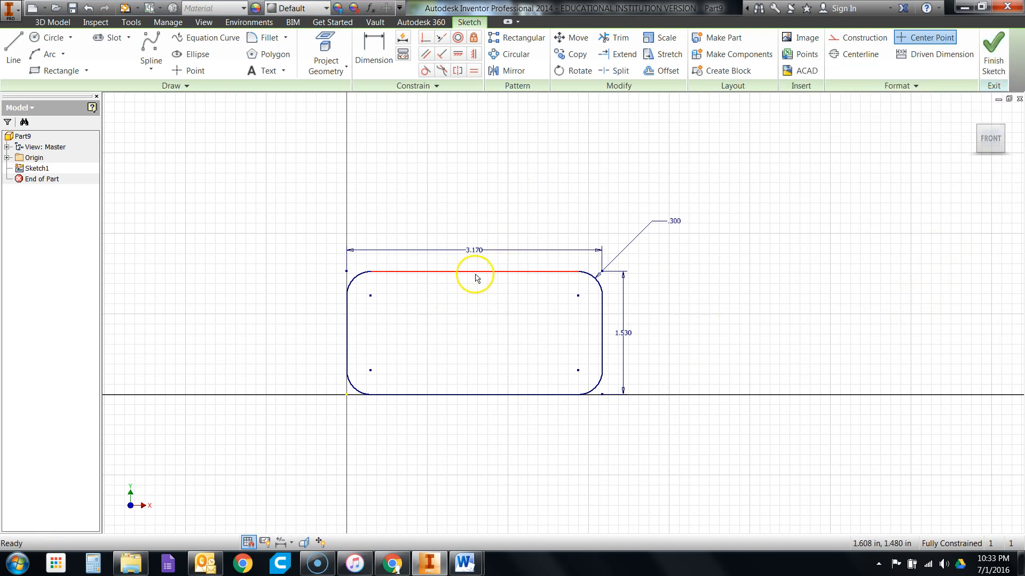
mouse_move(473, 249)
mouse_down()
mouse_move(489, 316)
mouse_move(474, 411)
mouse_move(476, 462)
mouse_move(482, 456)
mouse_up()
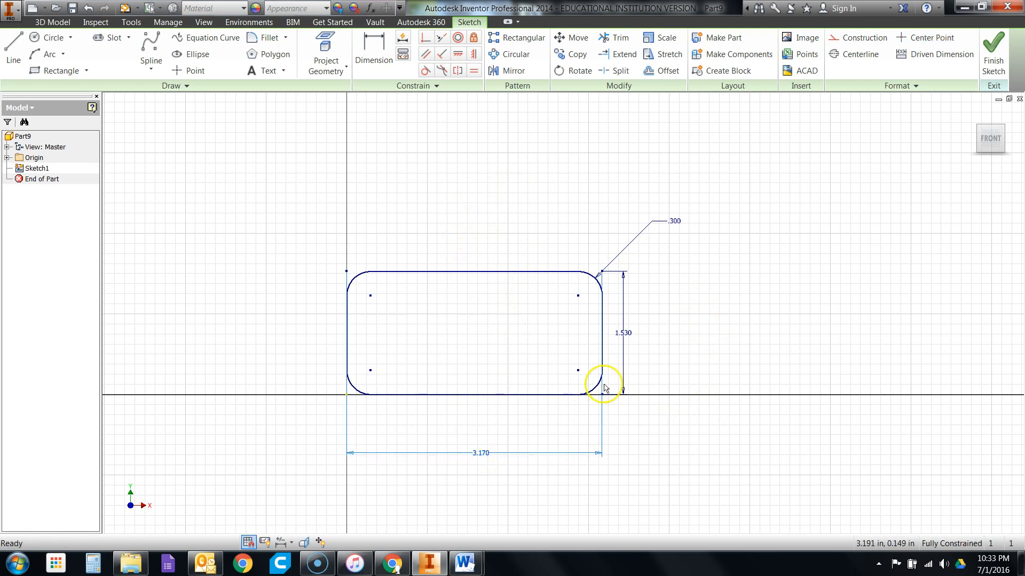
drag(622, 334, 665, 336)
drag(672, 220, 633, 231)
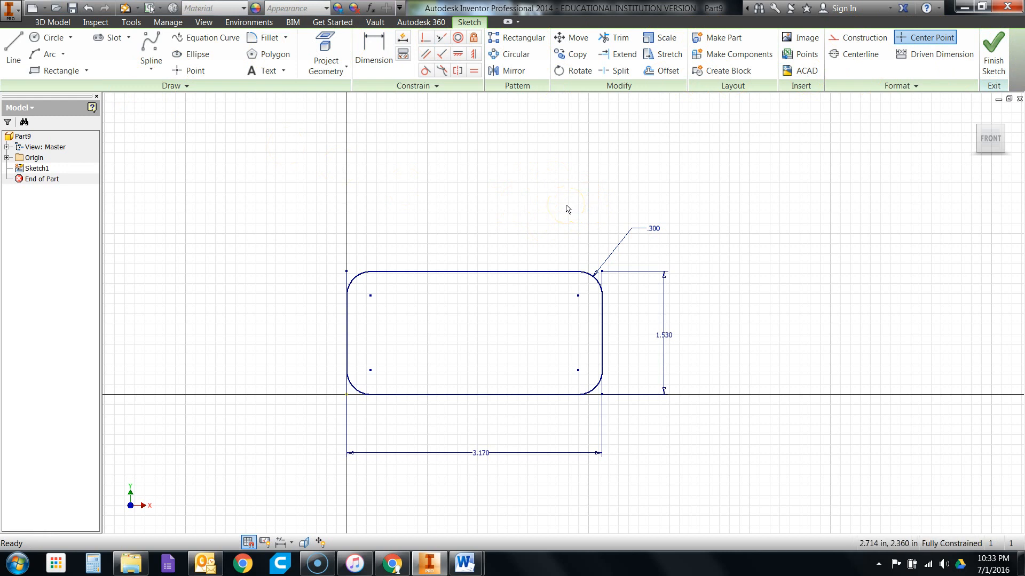
Step: Finish the rounded rectangle sketch
right_click(562, 206)
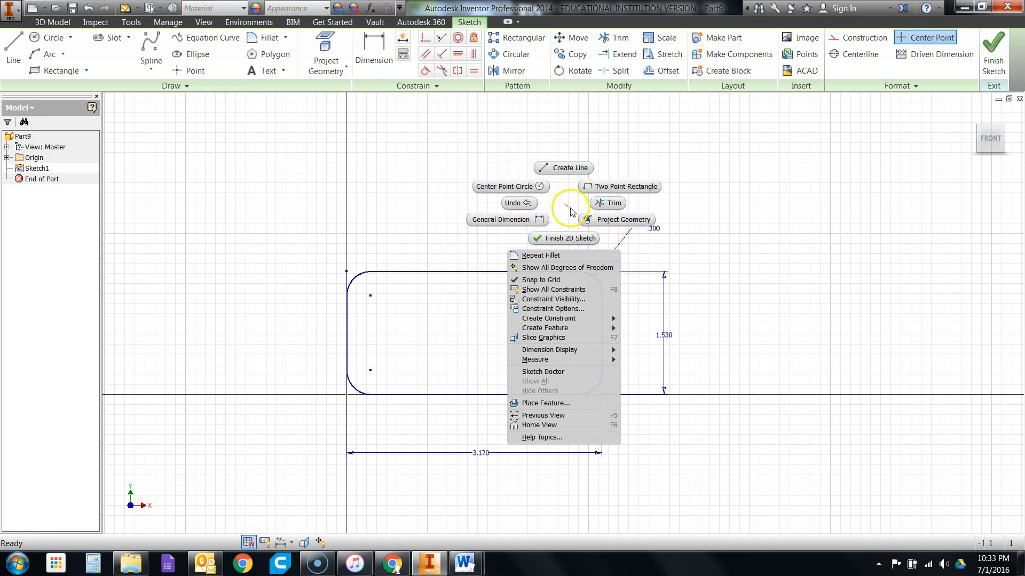
click(564, 204)
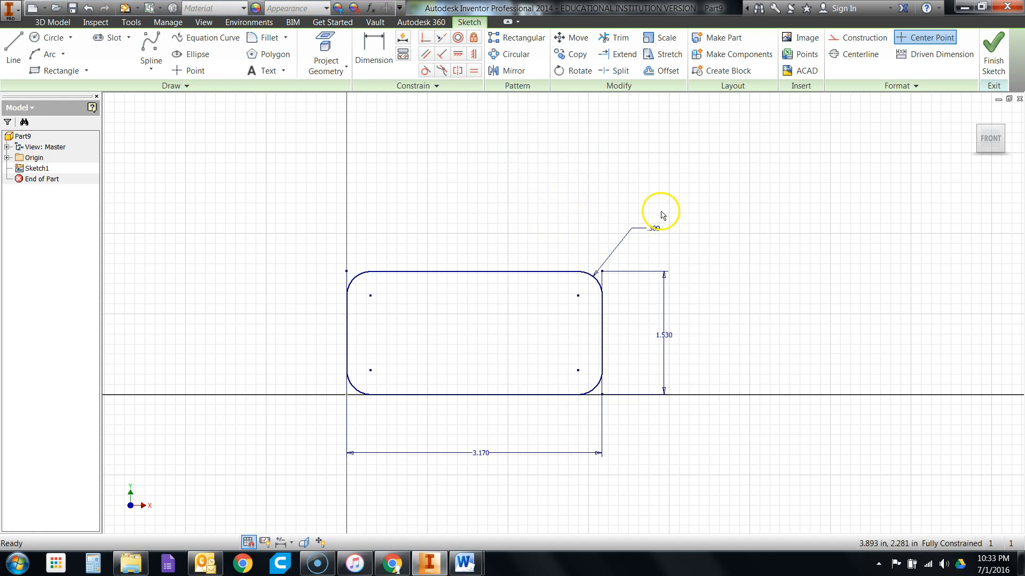
click(994, 56)
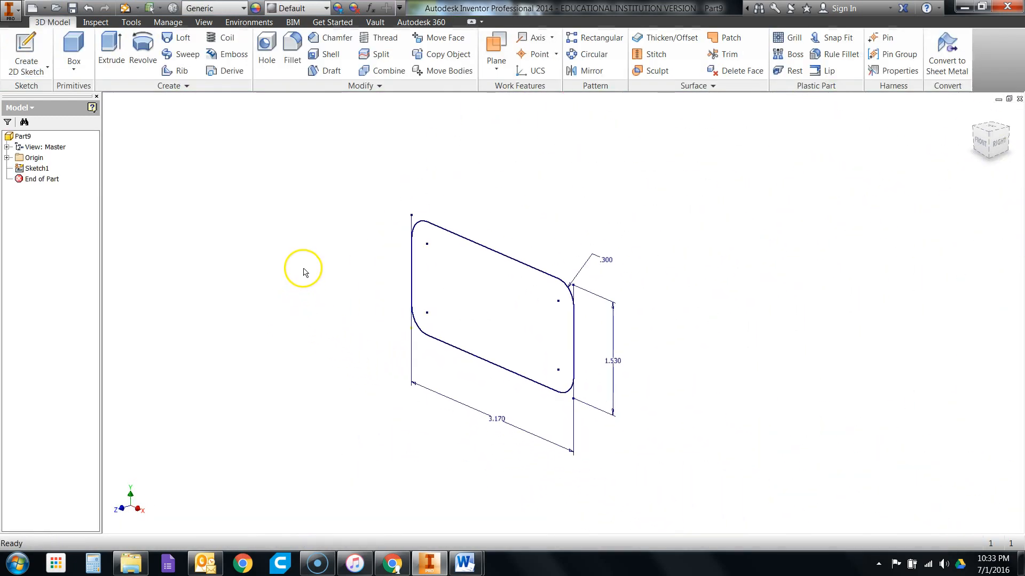
Step: Start extruding the rounded rectangle, check the Passenger Section's overall depth in Word, and reverse the extrusion so it runs behind the sketch
click(111, 52)
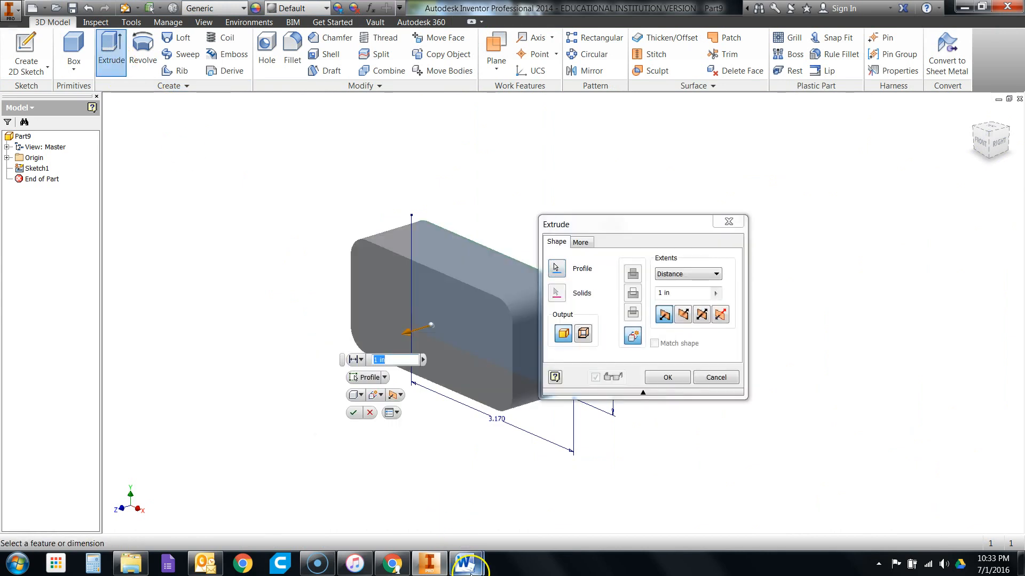
mouse_move(466, 564)
click(530, 510)
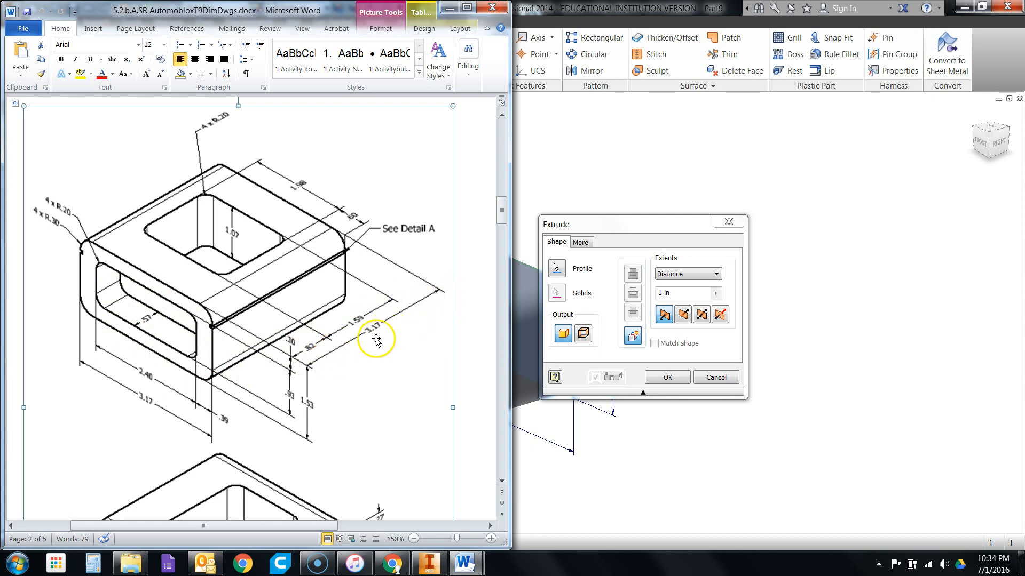
click(638, 227)
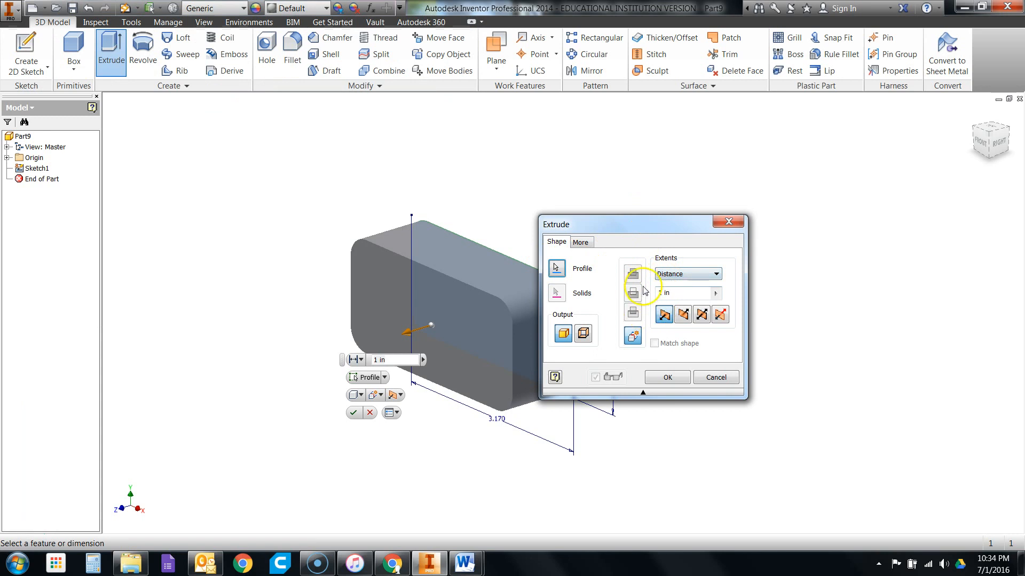
drag(616, 227, 661, 128)
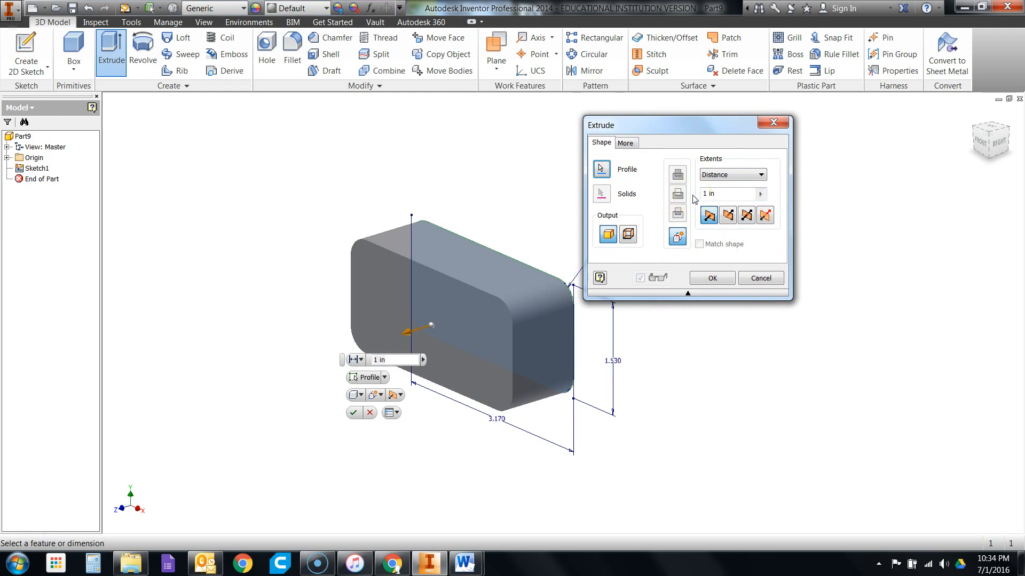
click(981, 143)
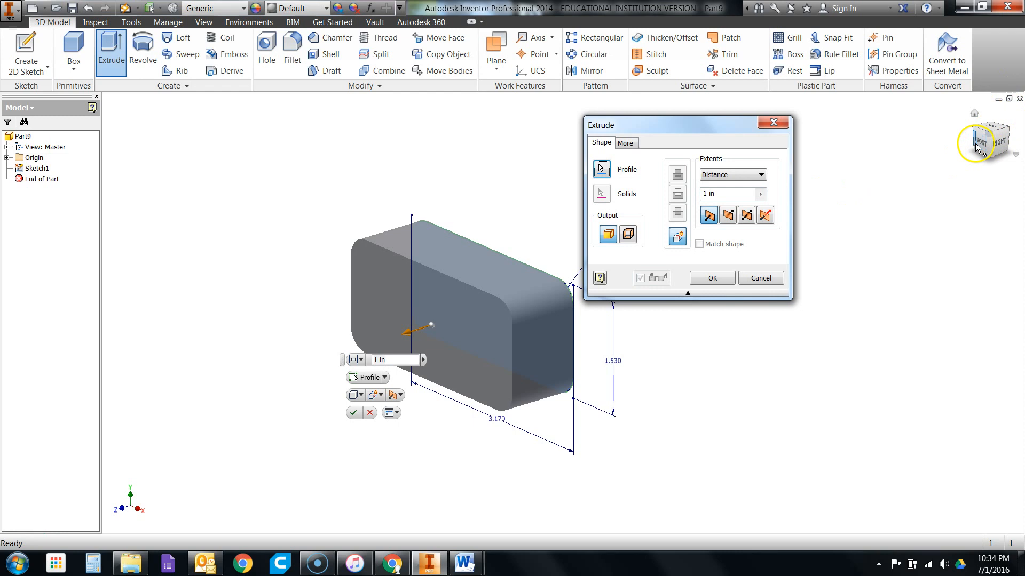
click(728, 219)
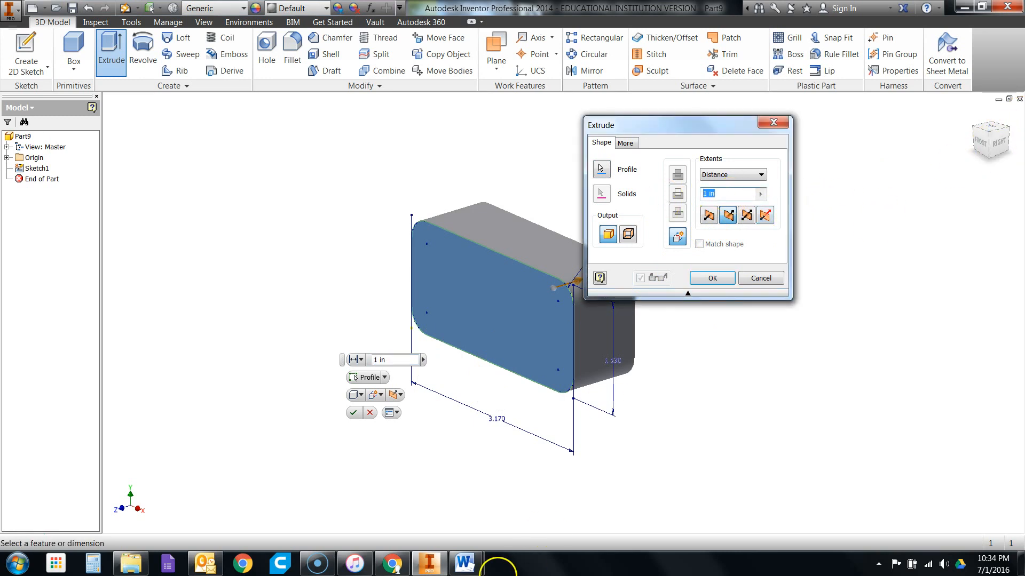
Step: Recheck the overall depth in the Word drawing and enter 3.17 in as the extrusion distance
mouse_move(465, 564)
click(516, 536)
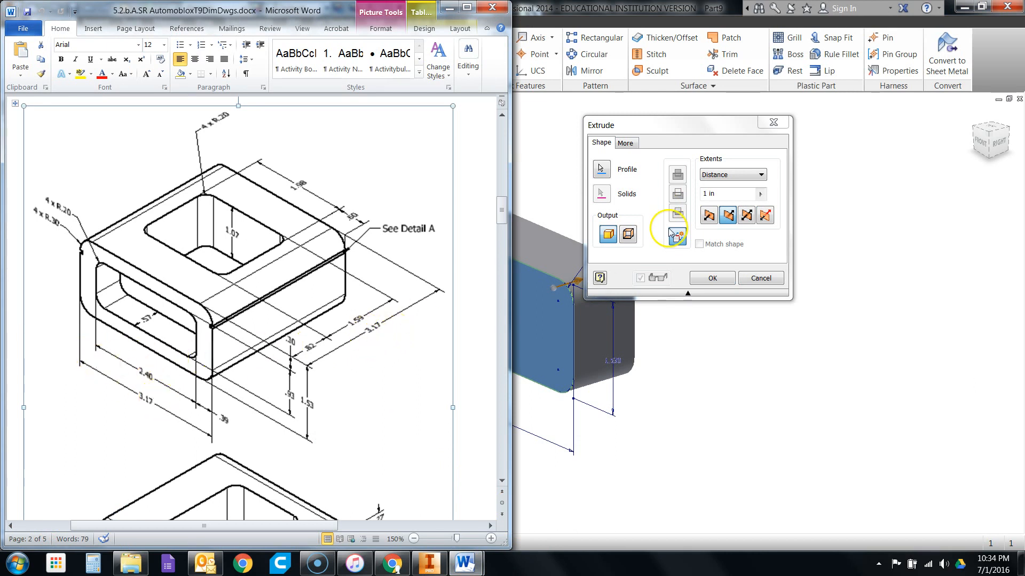
click(730, 195)
double_click(730, 195)
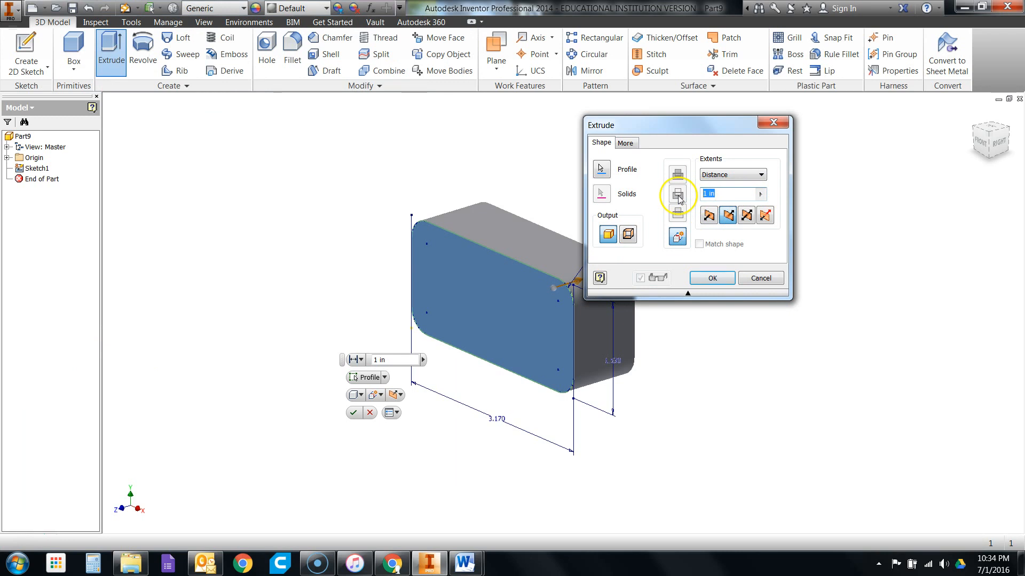
text(3.17)
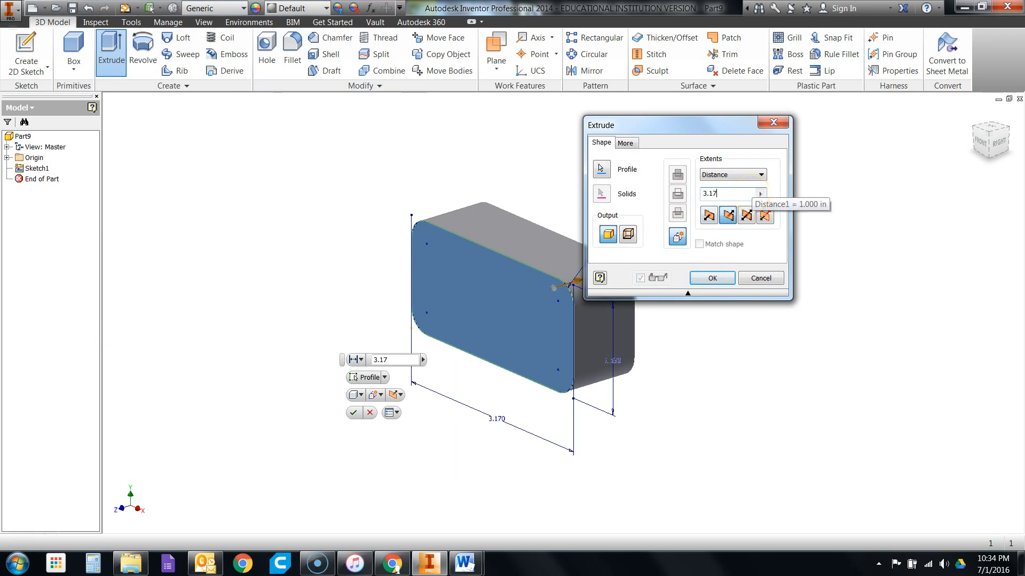
Step: Link the extrusion distance to the sketch's 3.17 in width dimension (d0) and complete the extrusion
drag(721, 126, 915, 206)
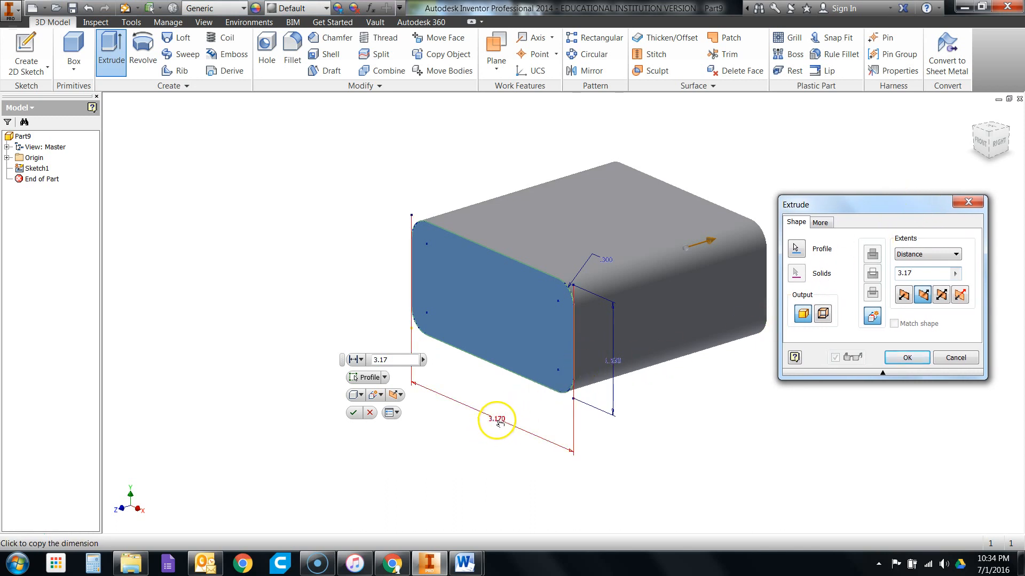
click(918, 273)
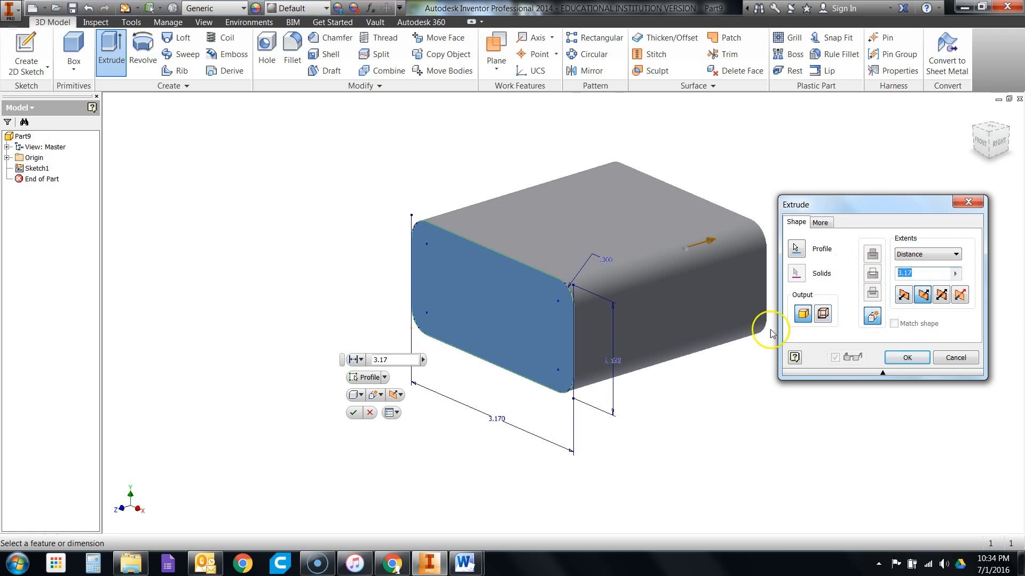
click(496, 420)
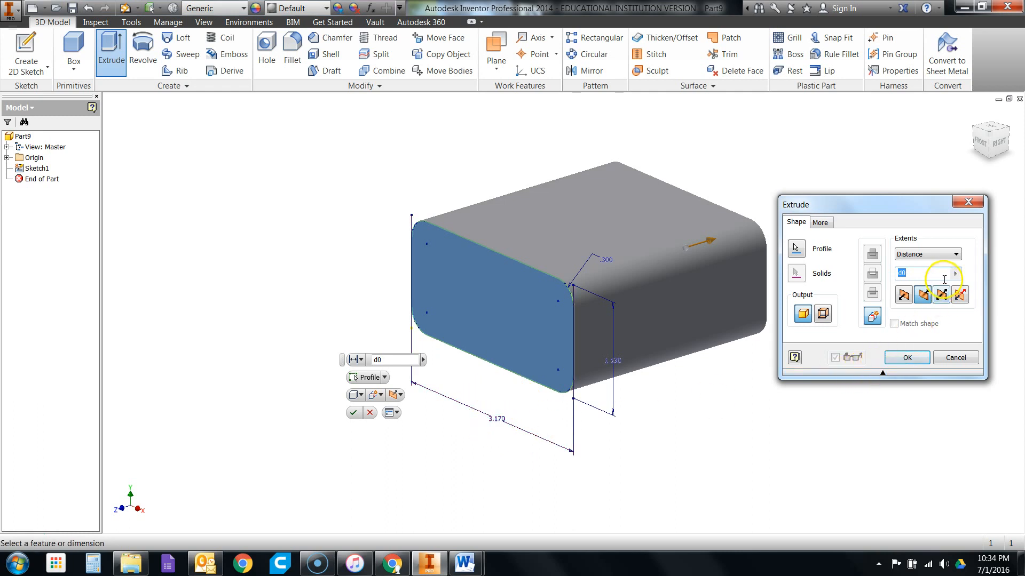
click(907, 357)
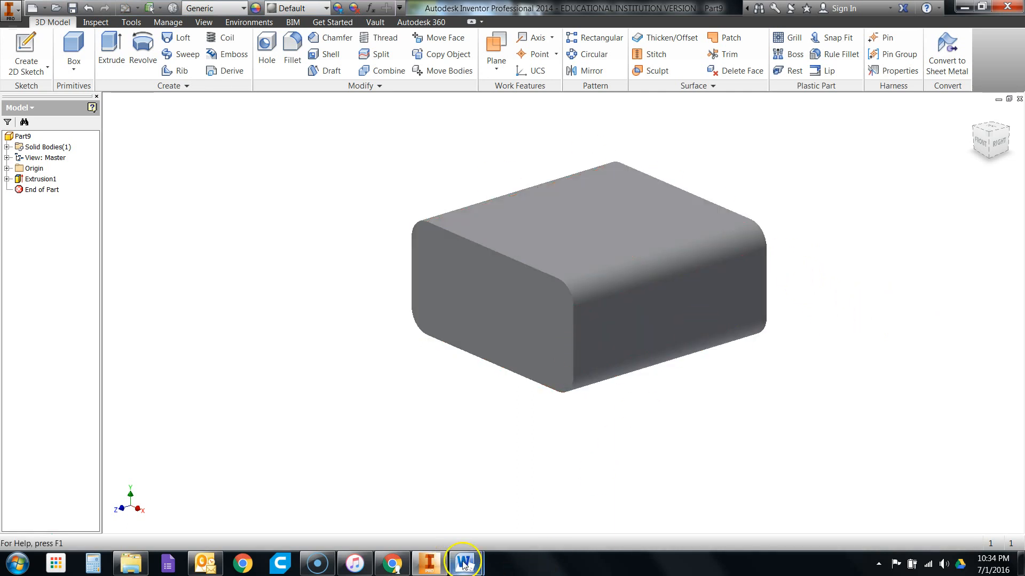
Step: Review the passenger section instructions and the T9 dimensioned drawing in Word, and return to the Inventor model
mouse_move(464, 563)
click(365, 501)
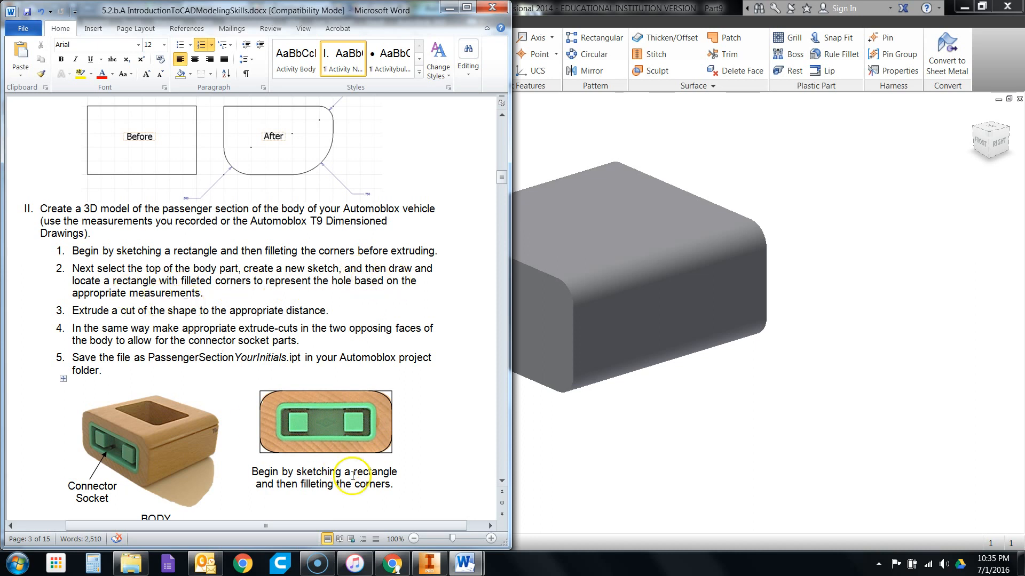
mouse_move(465, 563)
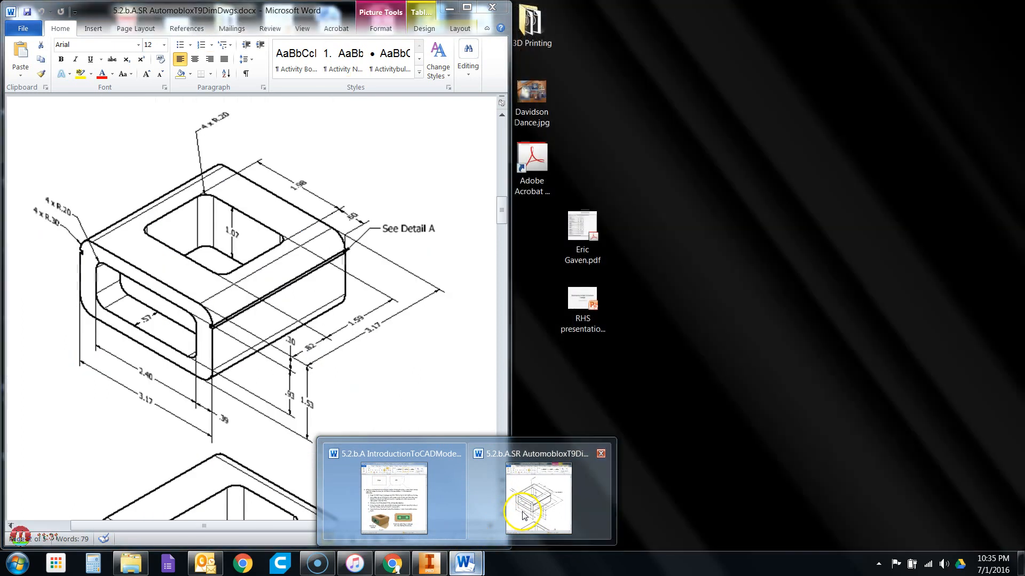
click(523, 514)
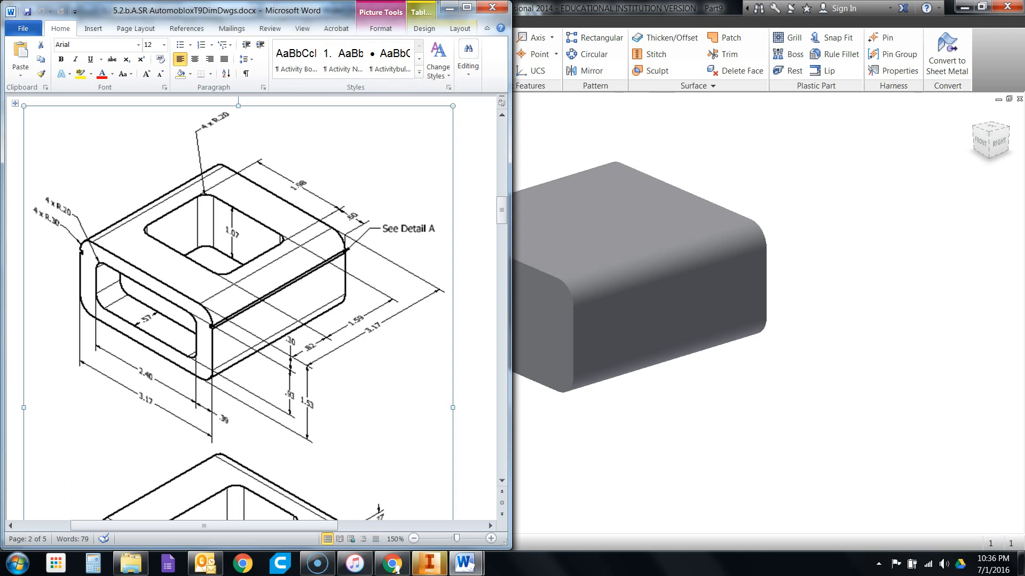
click(447, 10)
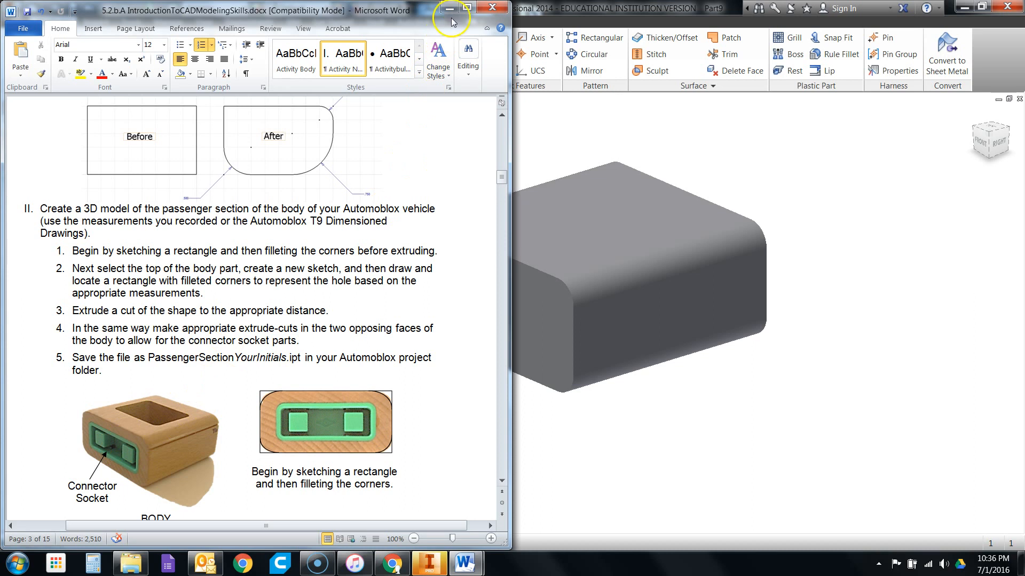
click(537, 7)
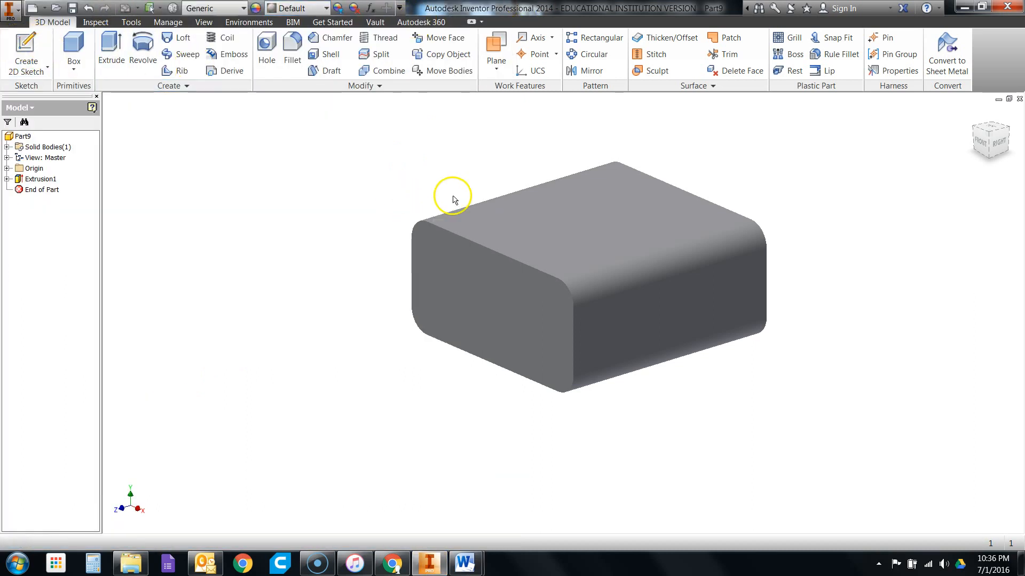
click(21, 51)
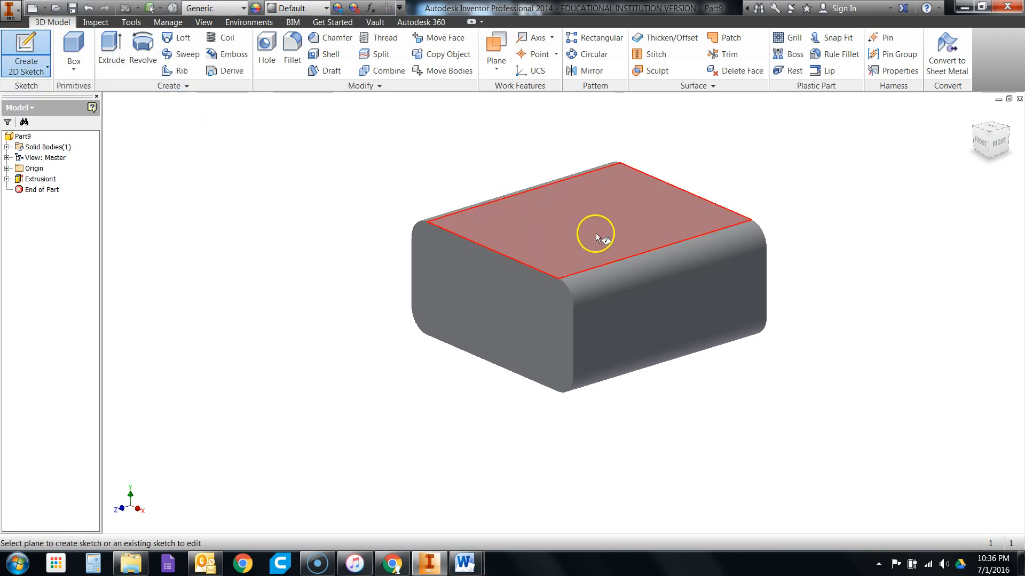
right_click(341, 186)
click(294, 184)
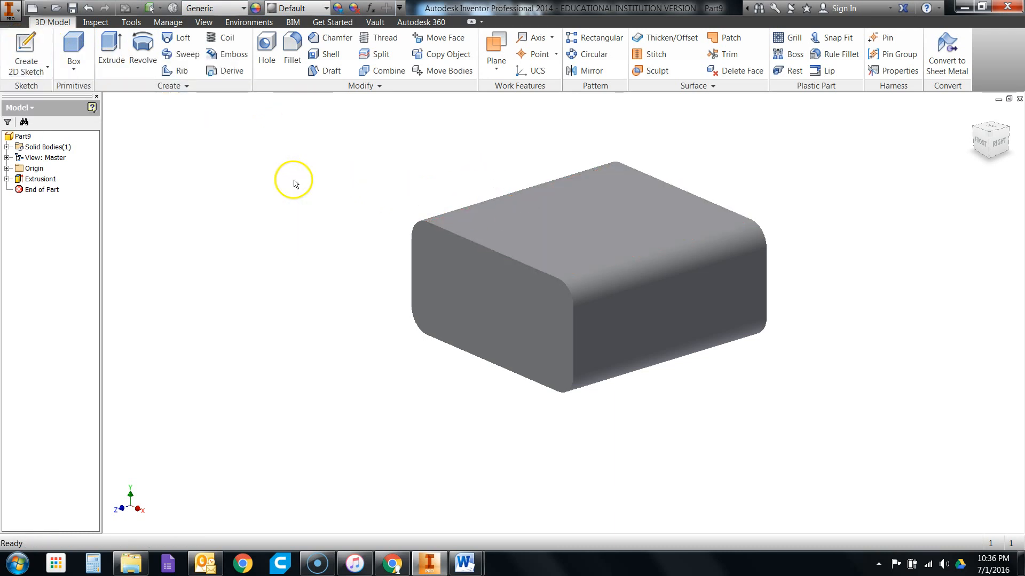
right_click(596, 223)
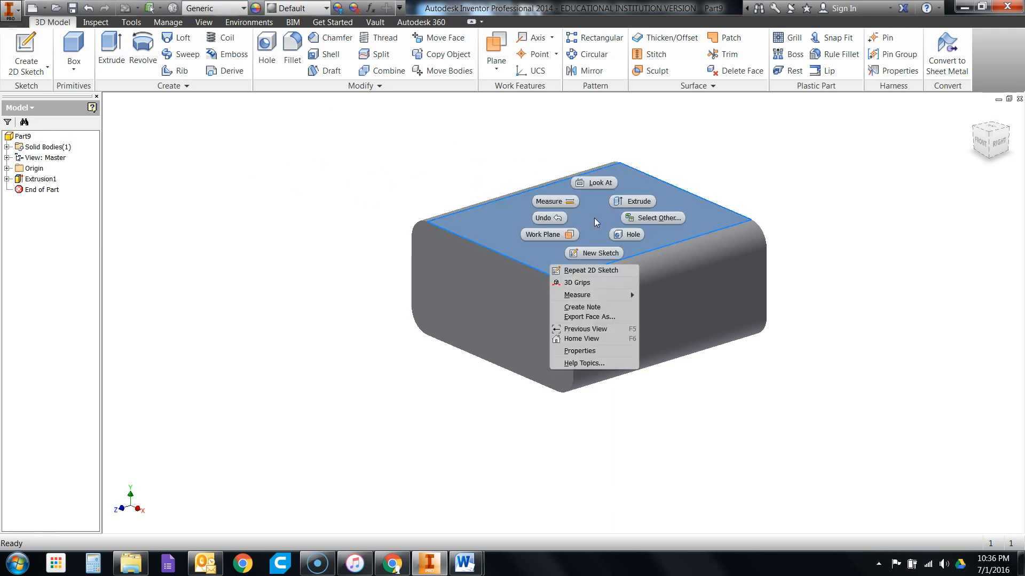
click(601, 253)
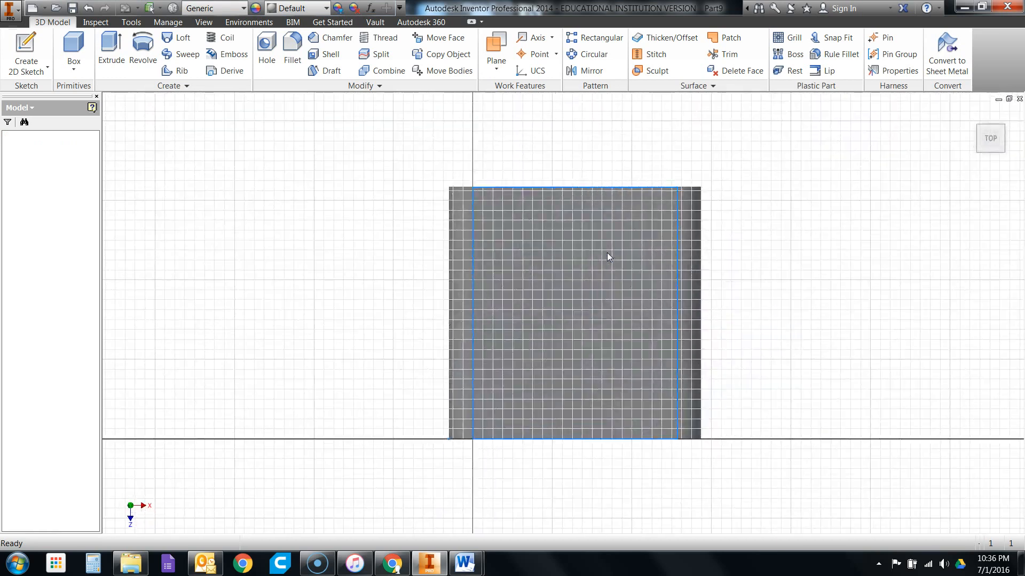
click(88, 8)
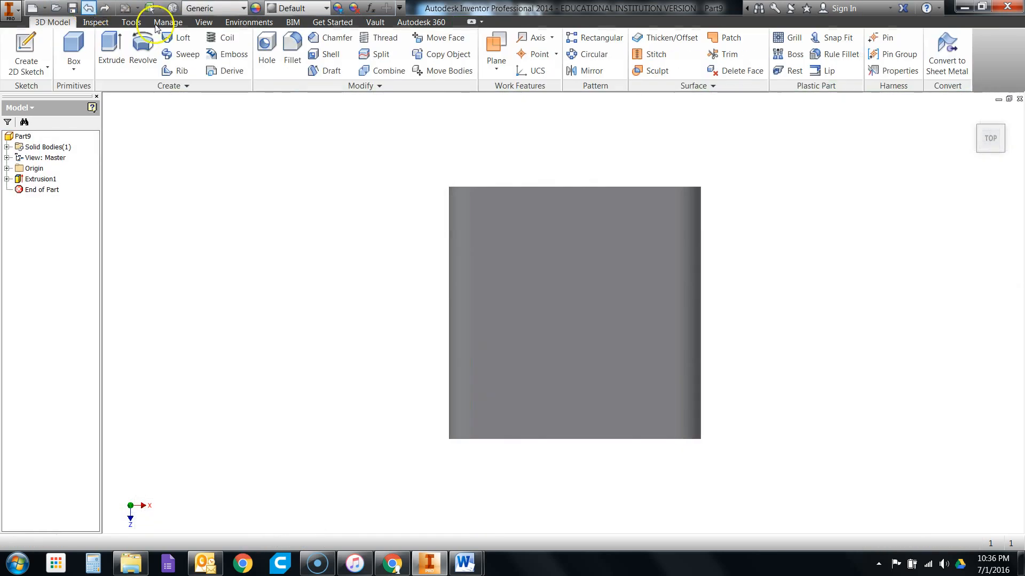
click(975, 115)
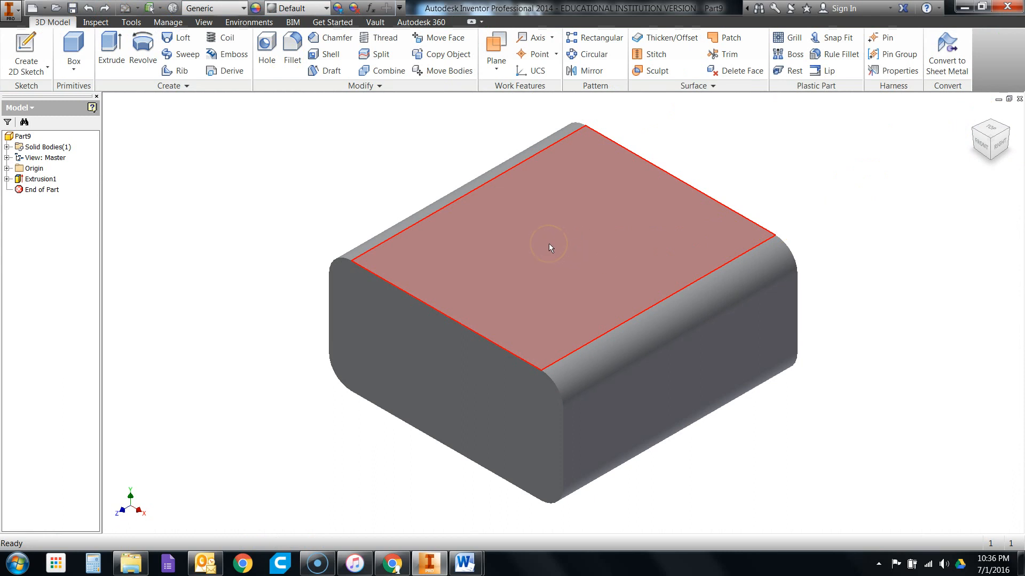
Step: Create a new 2D sketch on the block's flat top face
click(550, 245)
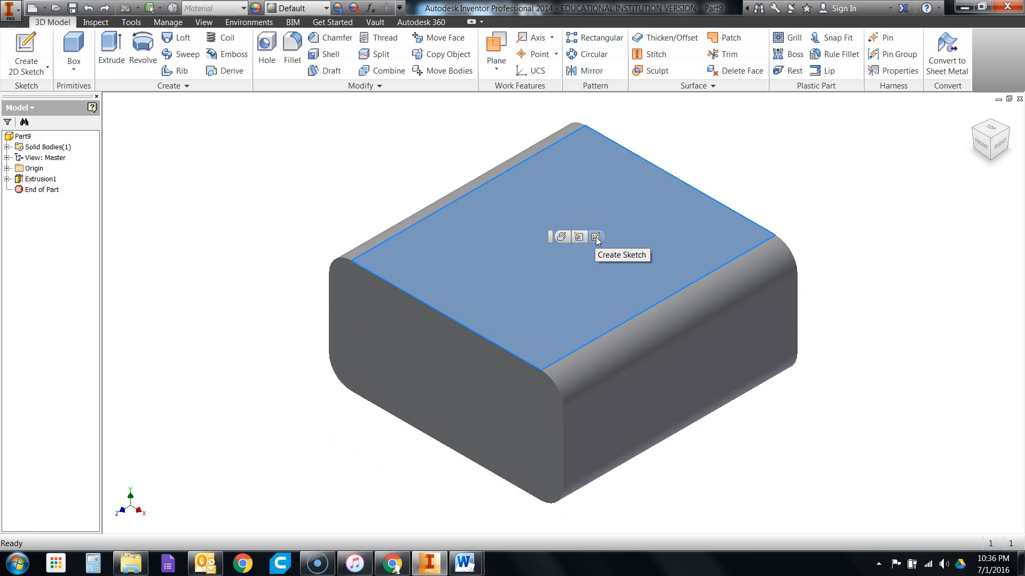
click(595, 237)
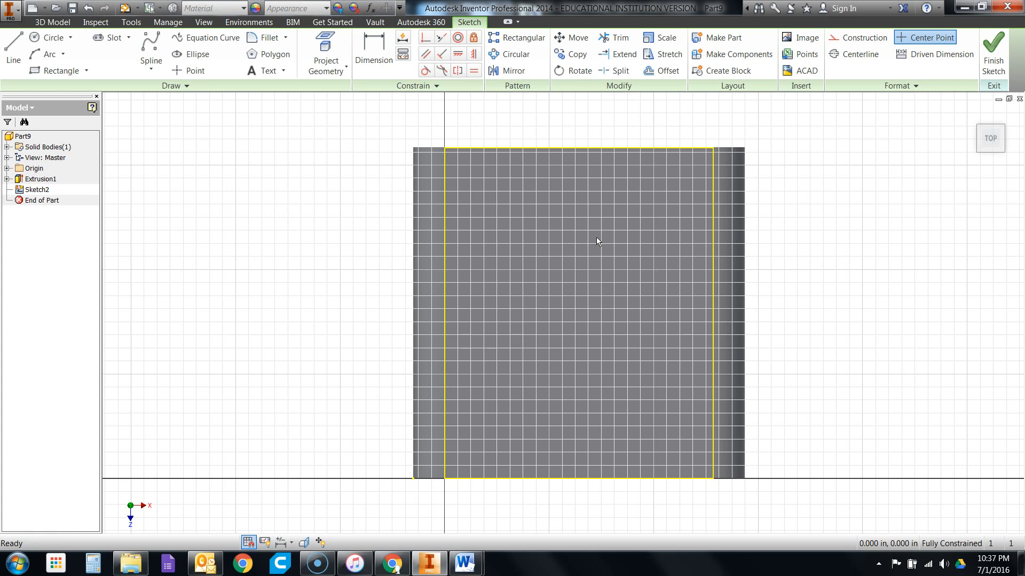
click(974, 114)
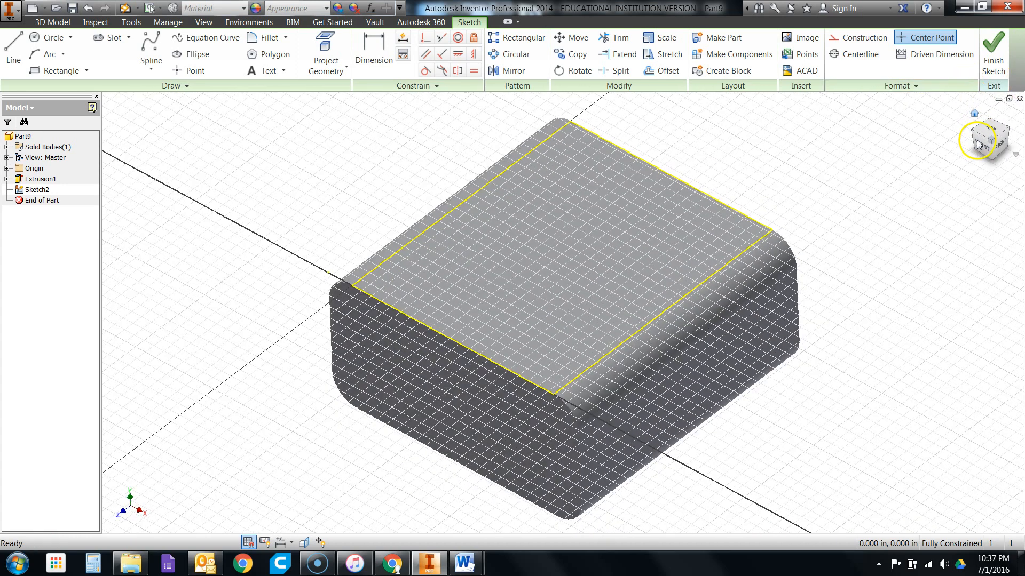
drag(997, 149, 938, 130)
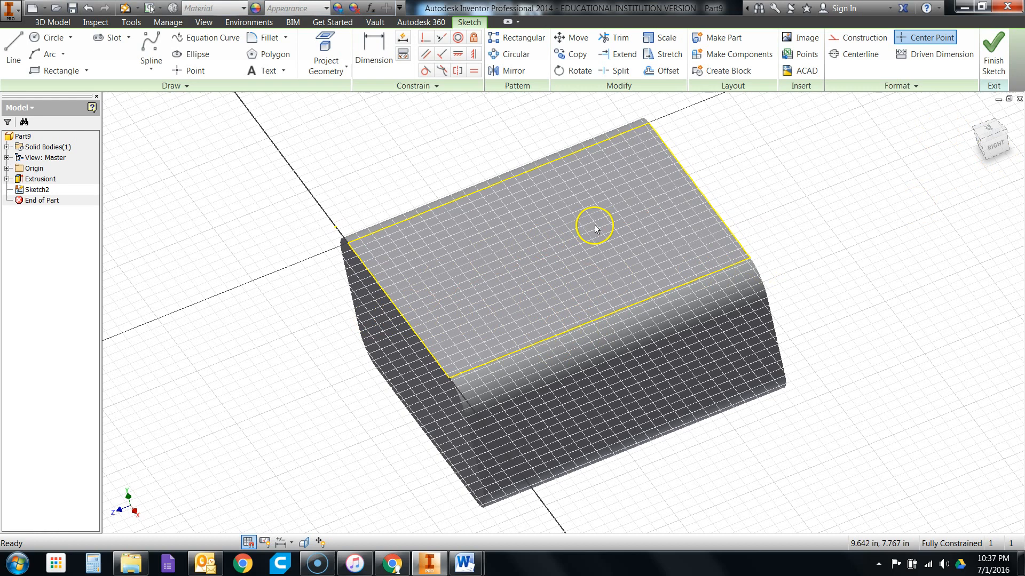
click(983, 149)
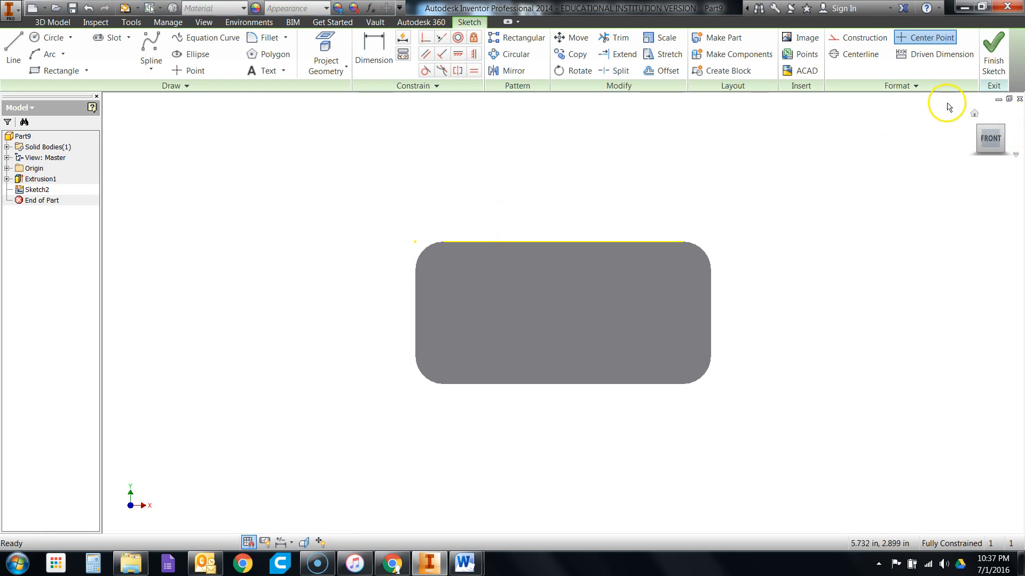
click(974, 115)
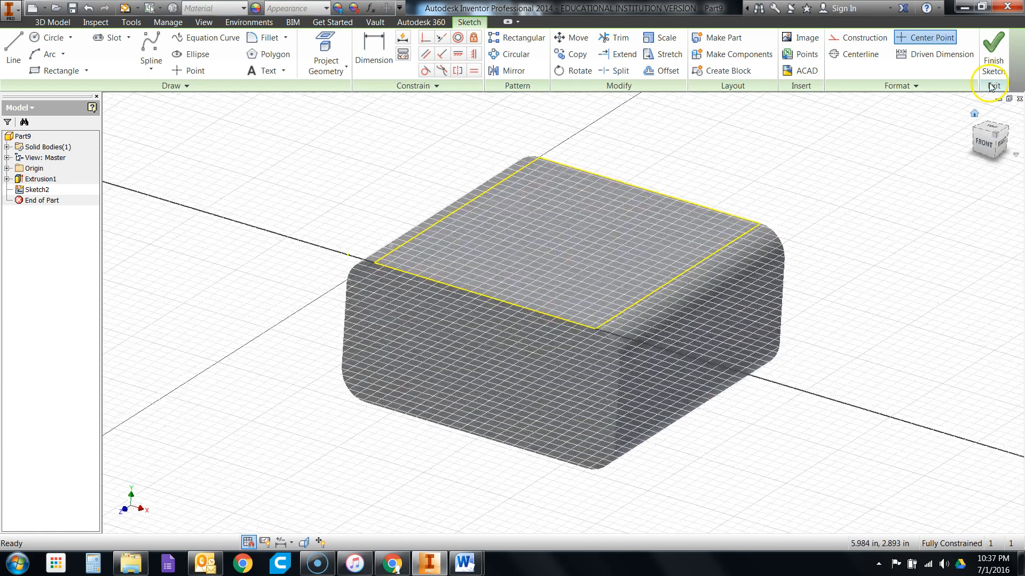
click(996, 140)
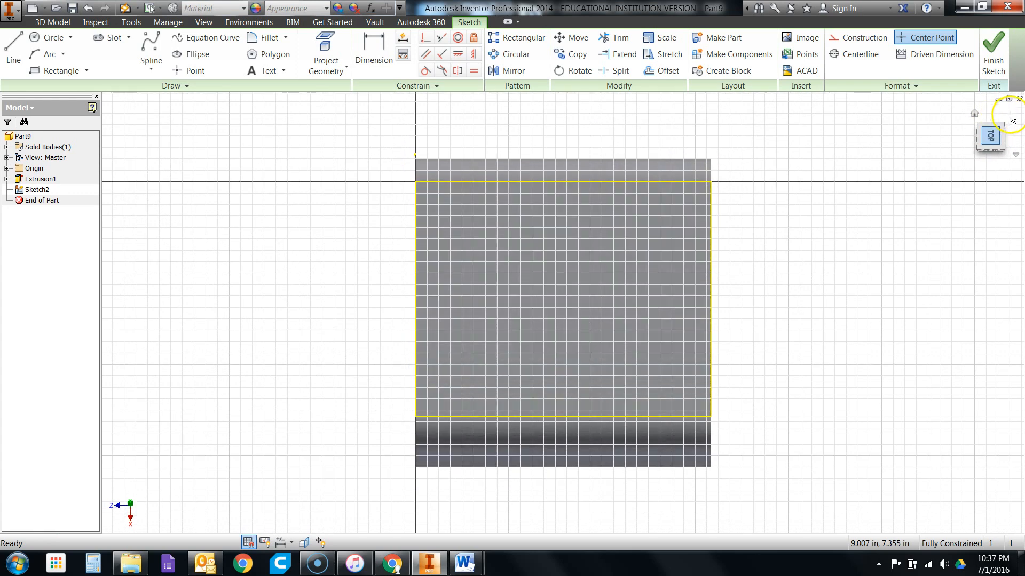
click(1007, 112)
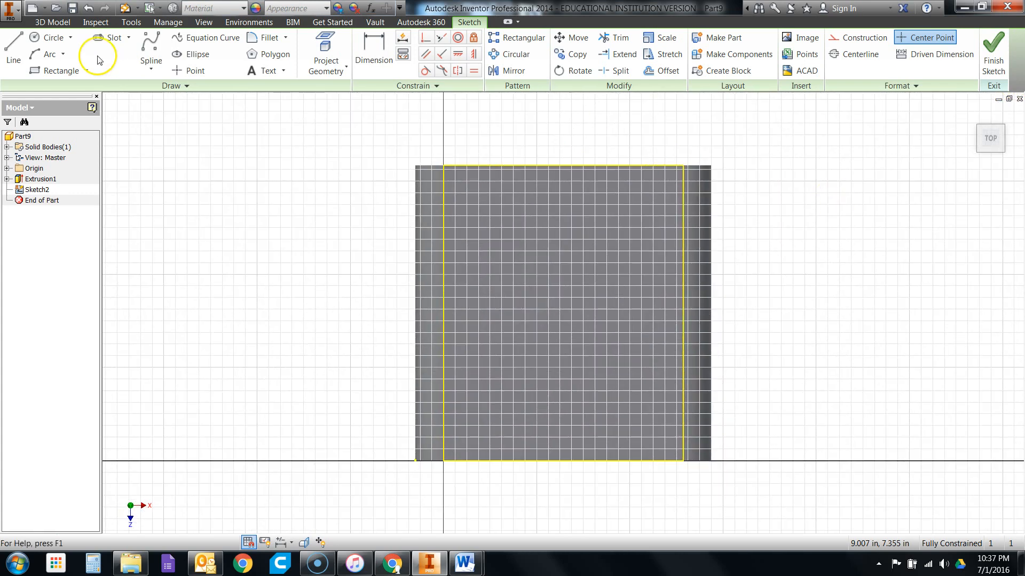
Step: Sketch a two-point rectangle about 2.06 in wide inside the block's top face, clear of all four edges
click(59, 71)
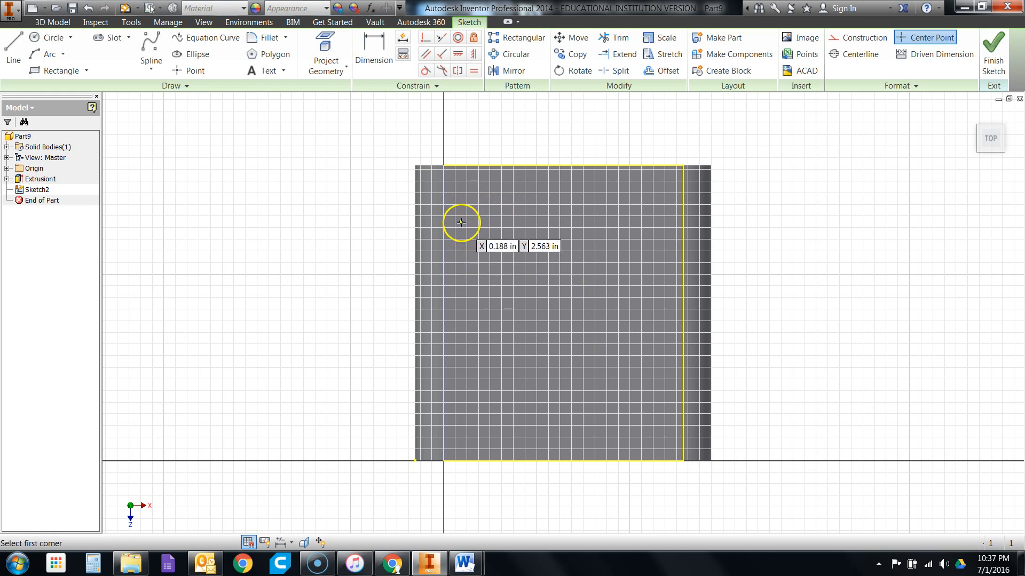
scroll(467, 317, up, 3)
scroll(459, 313, up, 3)
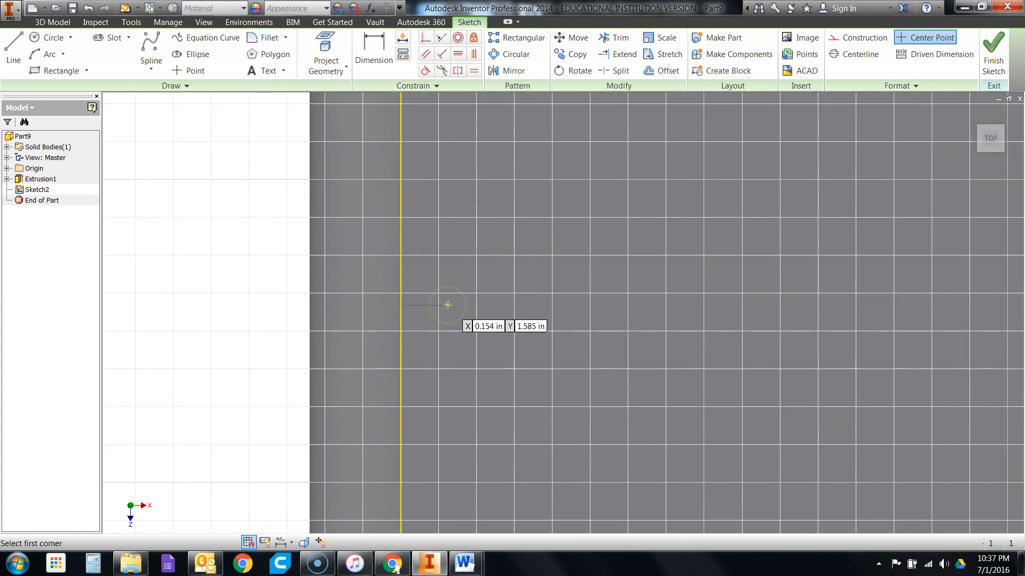
scroll(447, 305, down, 5)
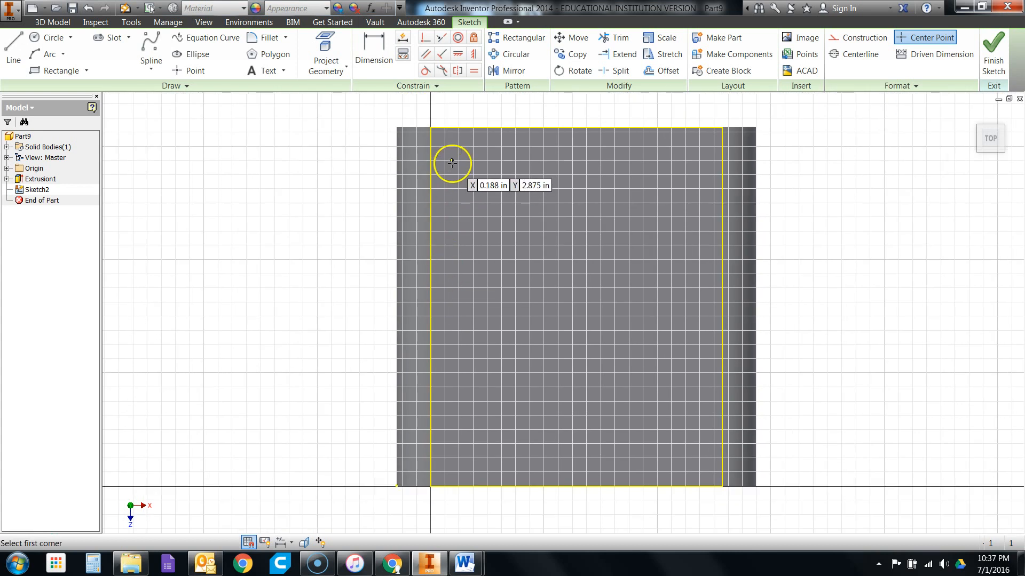
click(452, 161)
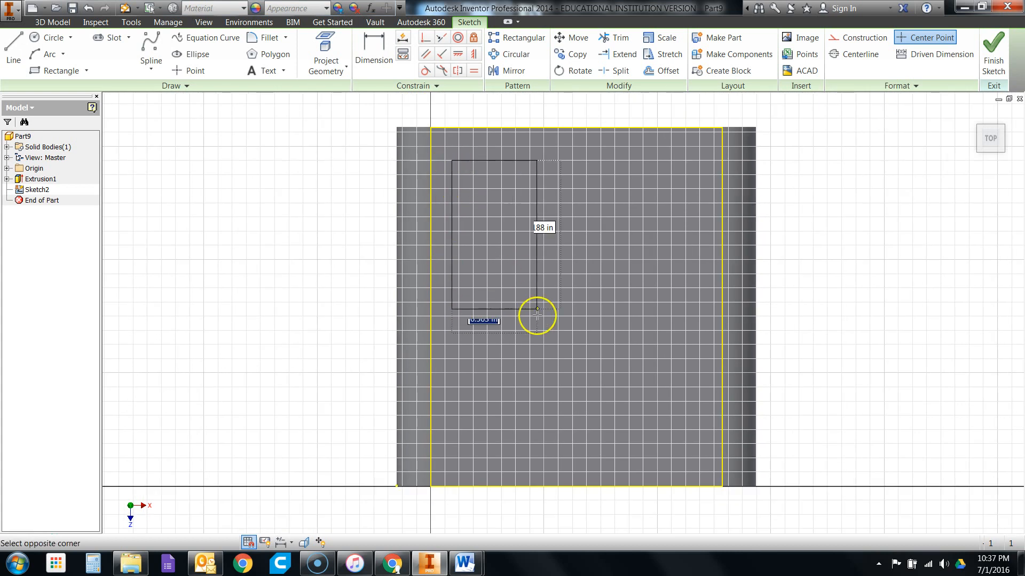
click(689, 457)
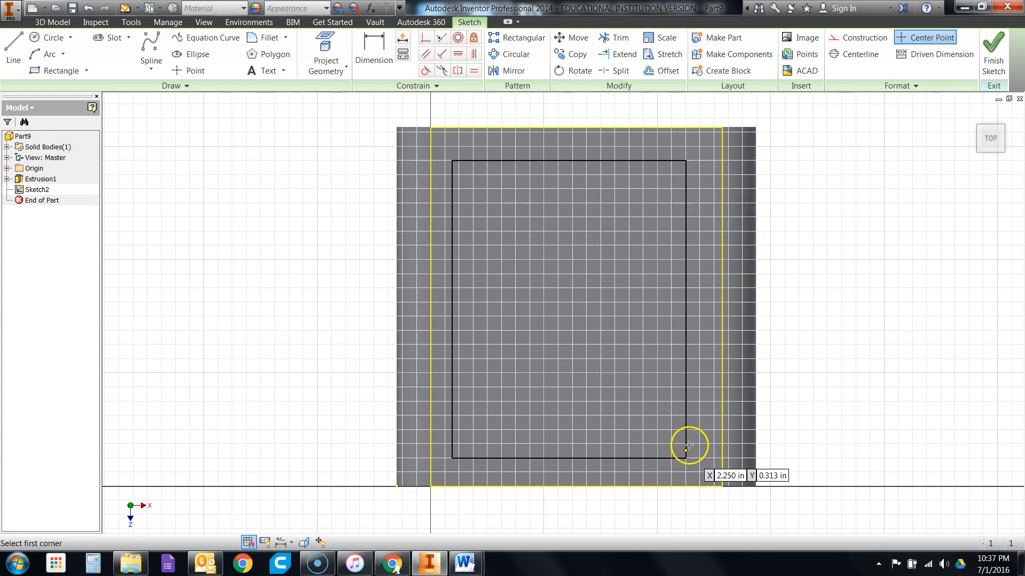
right_click(771, 217)
click(812, 222)
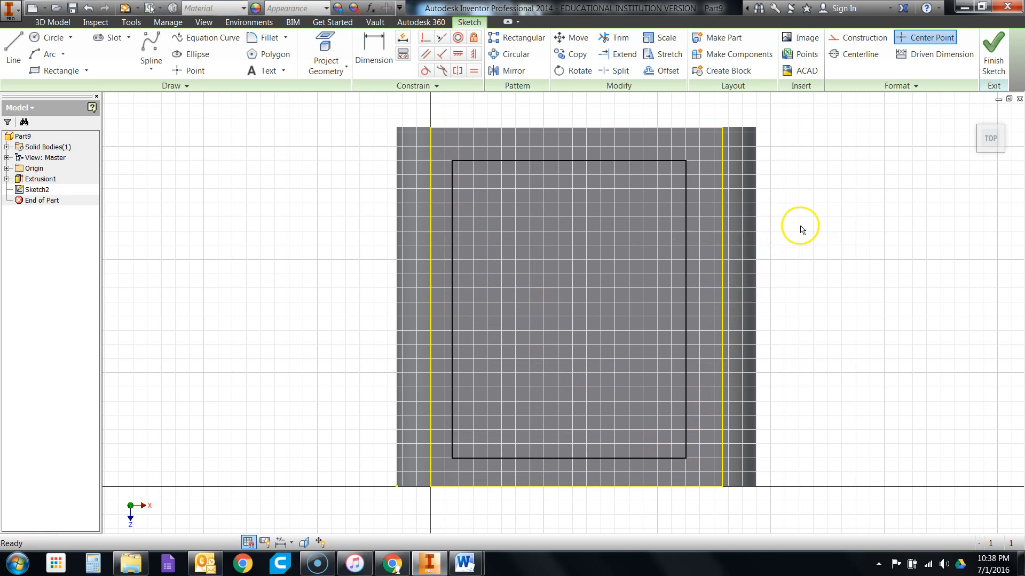
Step: Dimension the rectangle's top edge and set its width to 1.98 in
click(373, 51)
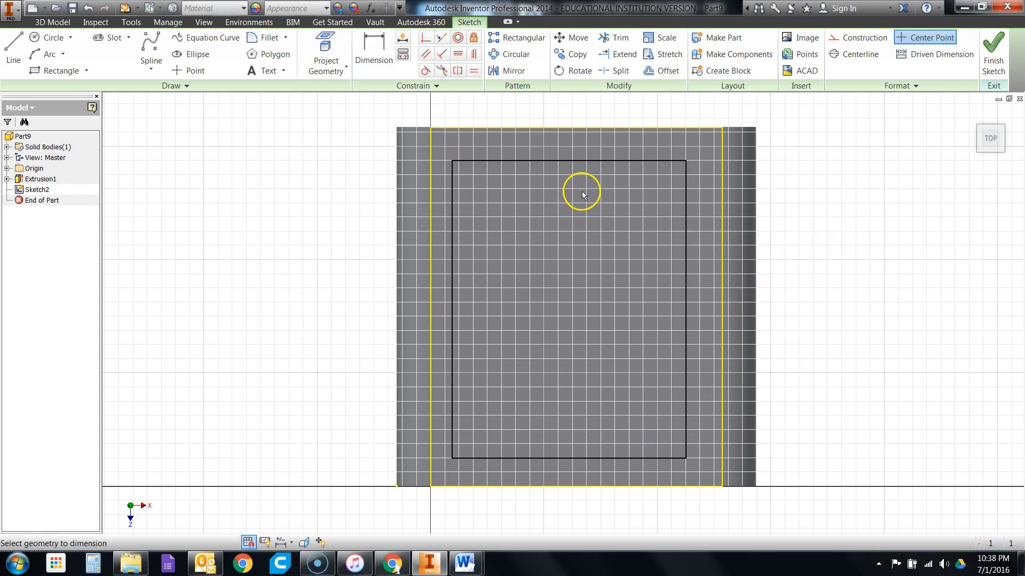
click(575, 161)
click(574, 113)
text(1.98)
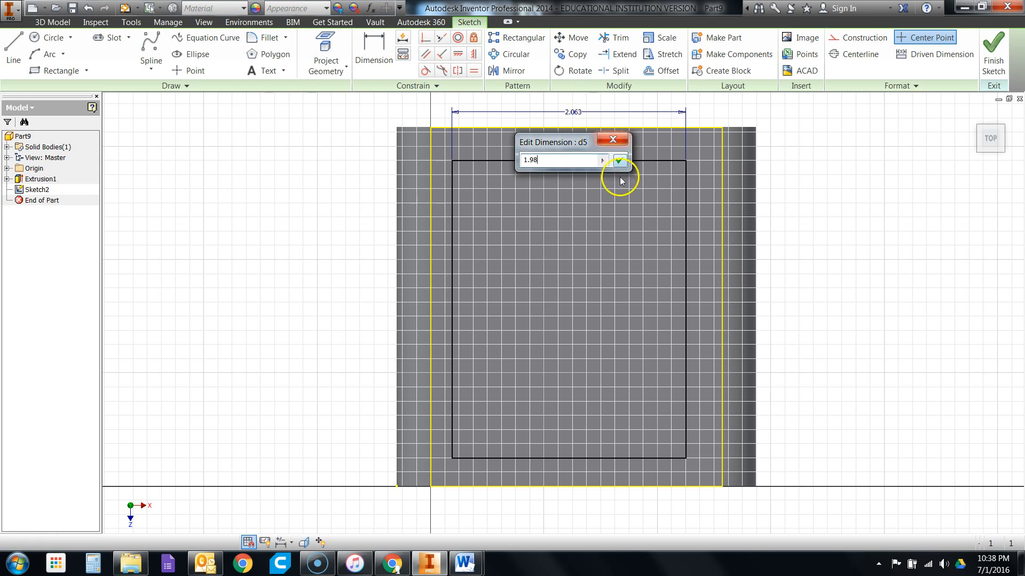
click(619, 162)
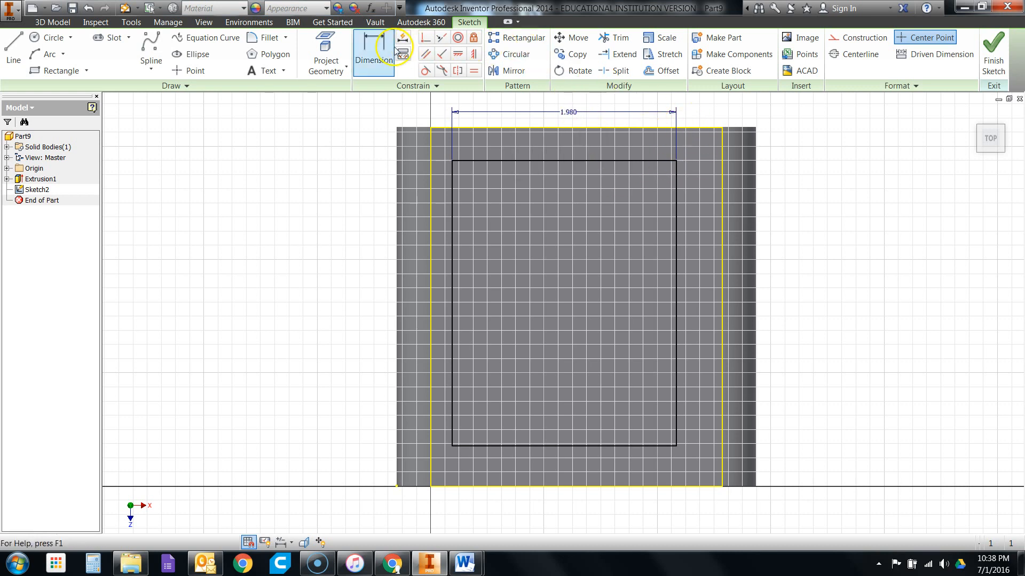
Step: Dimension the gap between the rectangle's right side and the block's right outer edge, and set it to 0.6 in
click(677, 220)
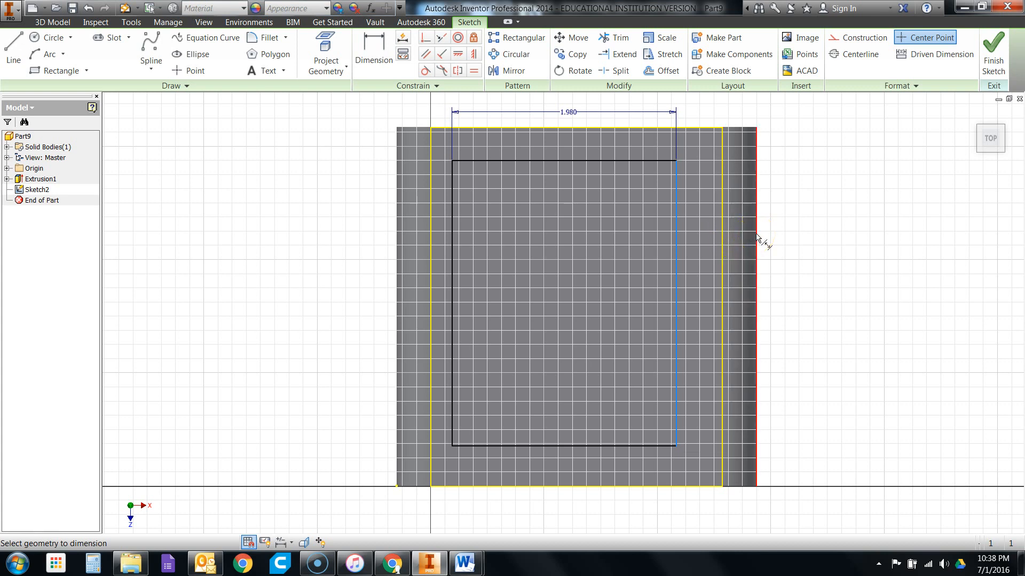
click(757, 196)
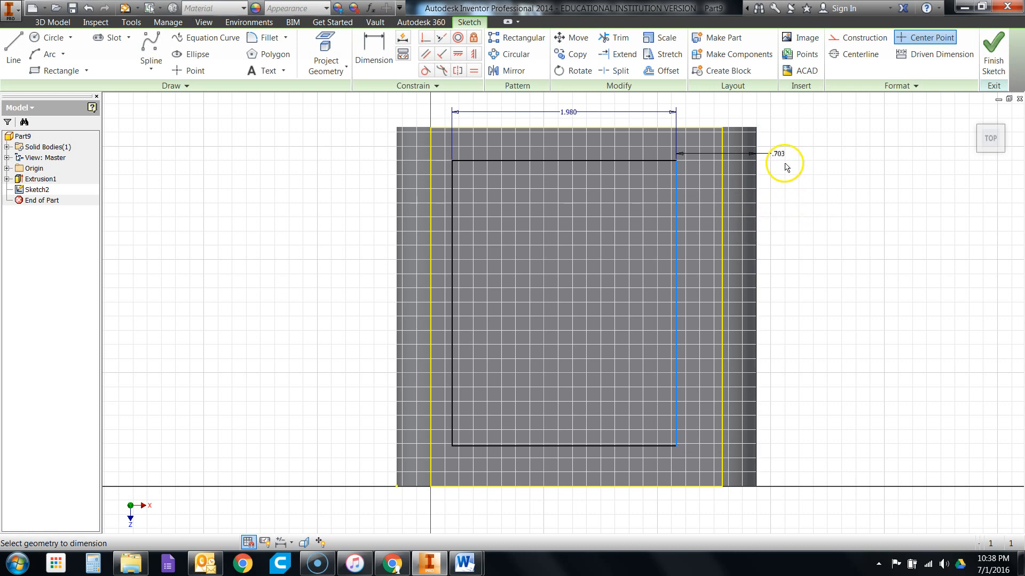
click(722, 111)
click(708, 115)
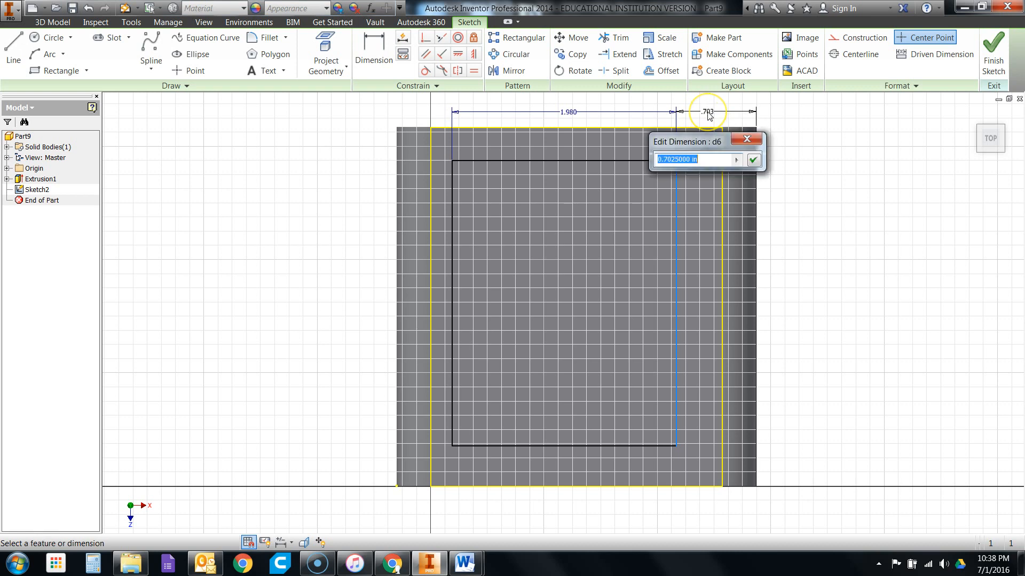
text(.6)
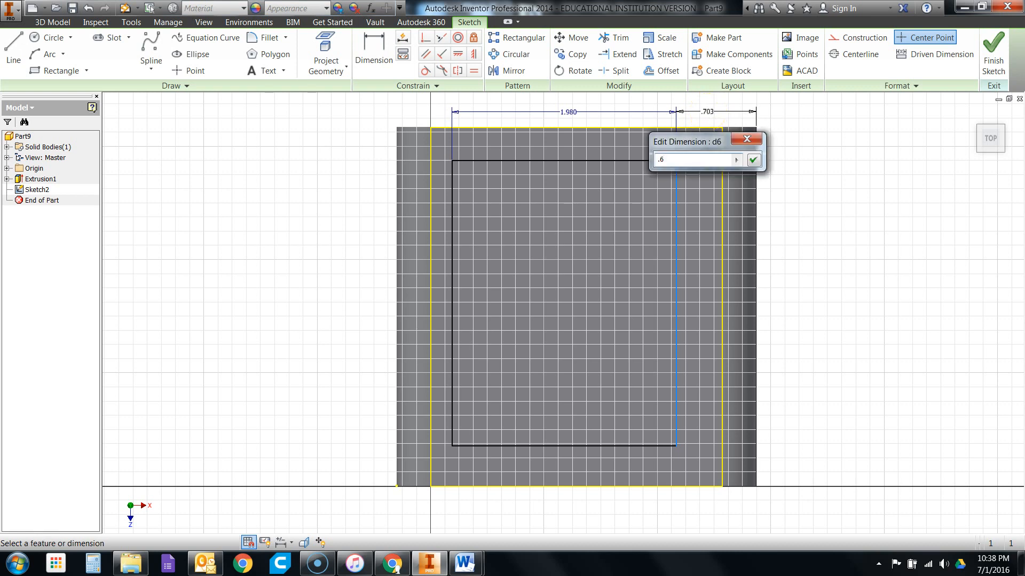
key(Return)
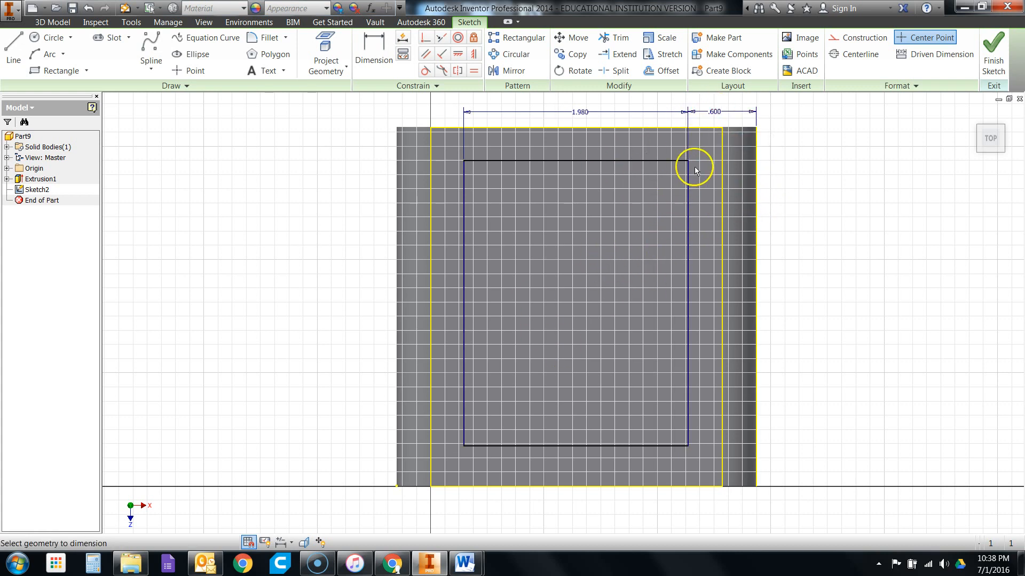
Step: Check the gap between the rectangle's left side and the block's left outer edge without placing a dimension
click(464, 239)
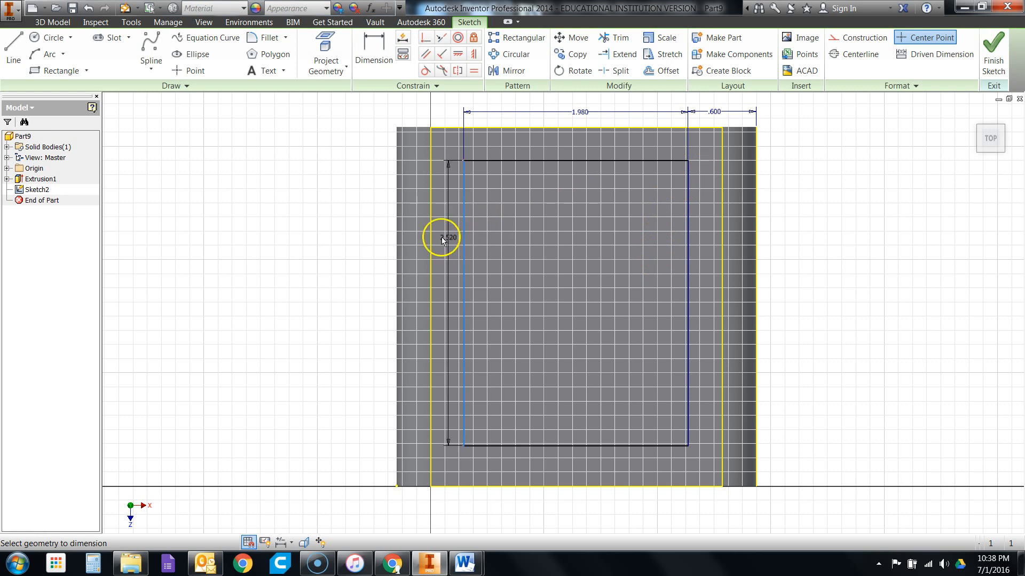
click(397, 244)
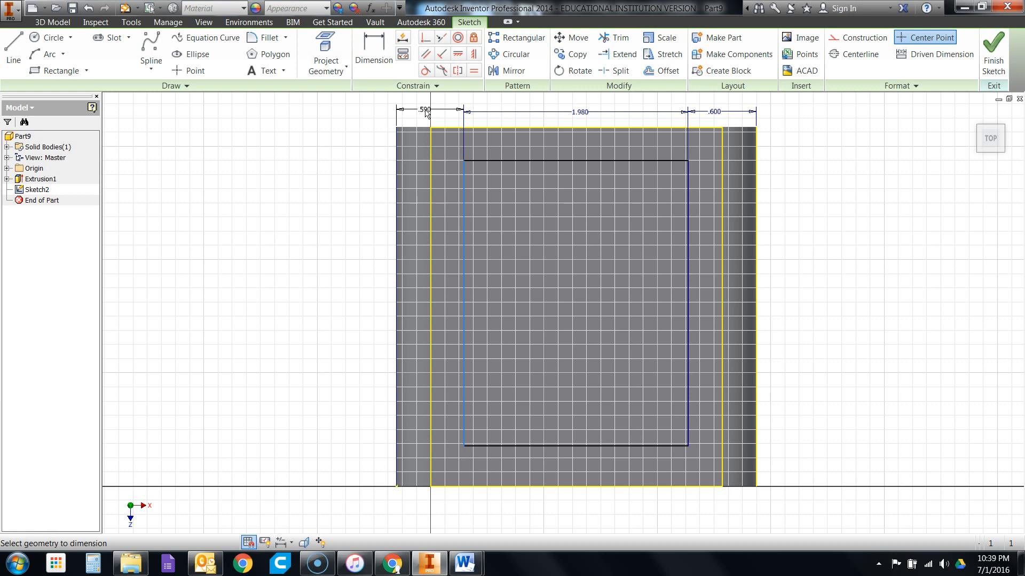
drag(426, 112, 371, 117)
right_click(372, 117)
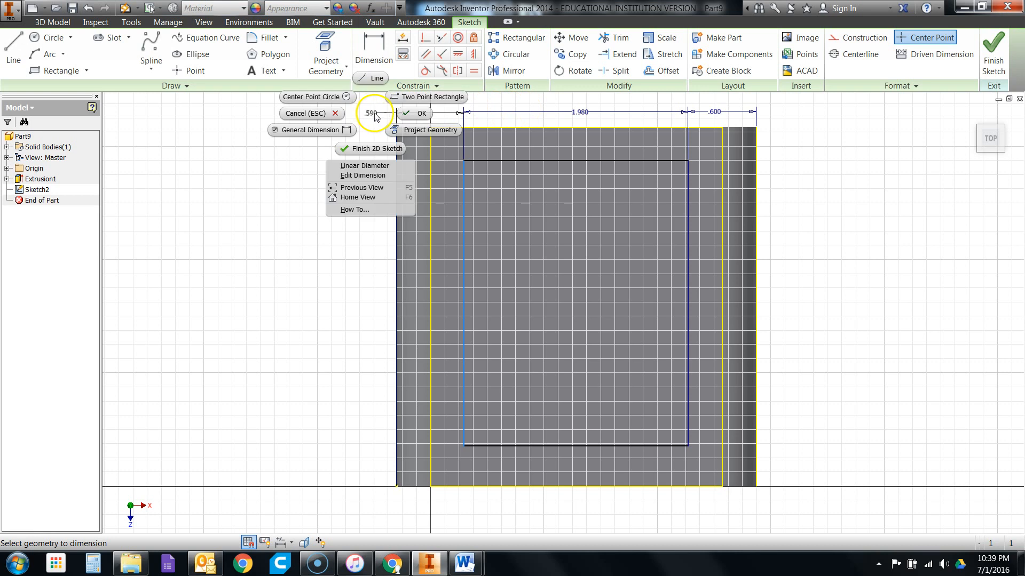
click(320, 115)
Step: Try a 0.595 in gap between the rectangle's right side and the block's right edge, and undo the change
double_click(719, 113)
text(.595)
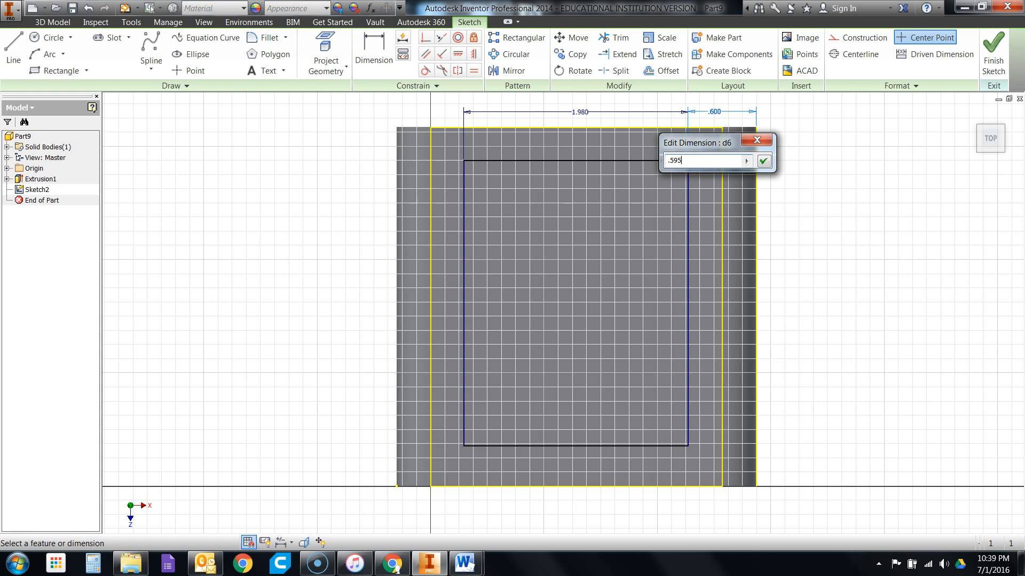
key(Return)
click(742, 141)
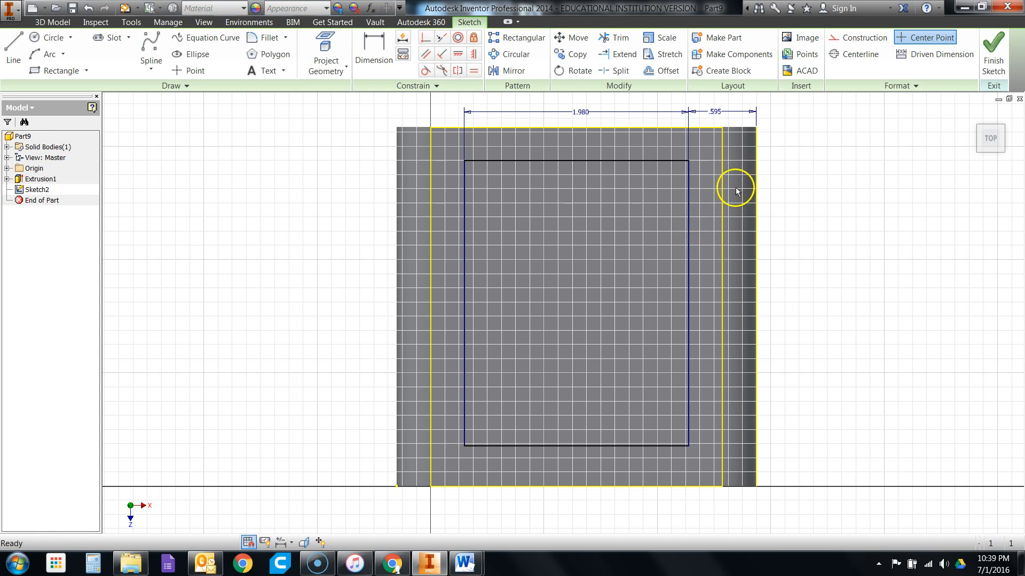
click(89, 8)
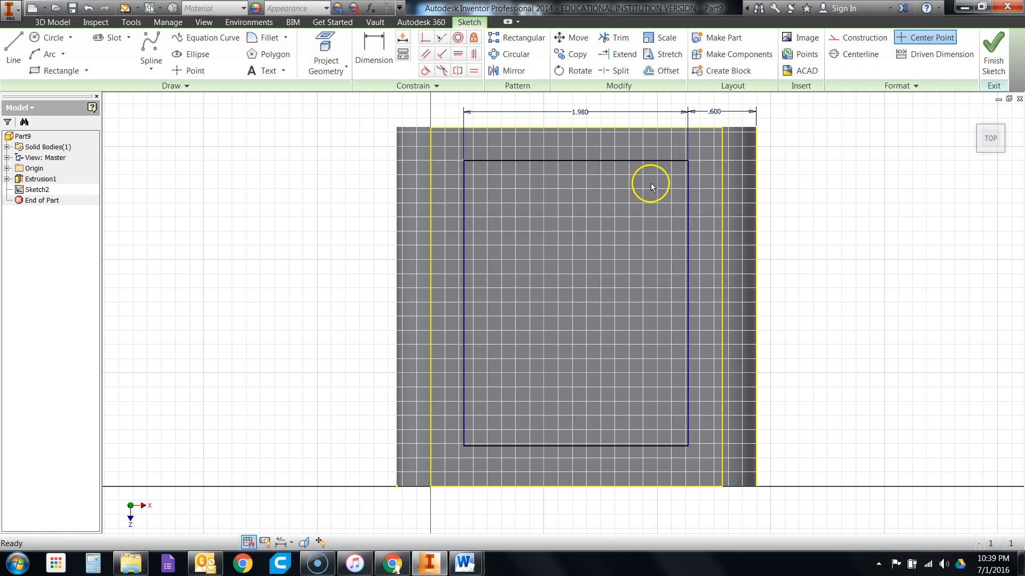
Step: Dimension the rectangle's right side and set its length to 1.59 in, as given in the Word drawing
click(373, 50)
click(688, 270)
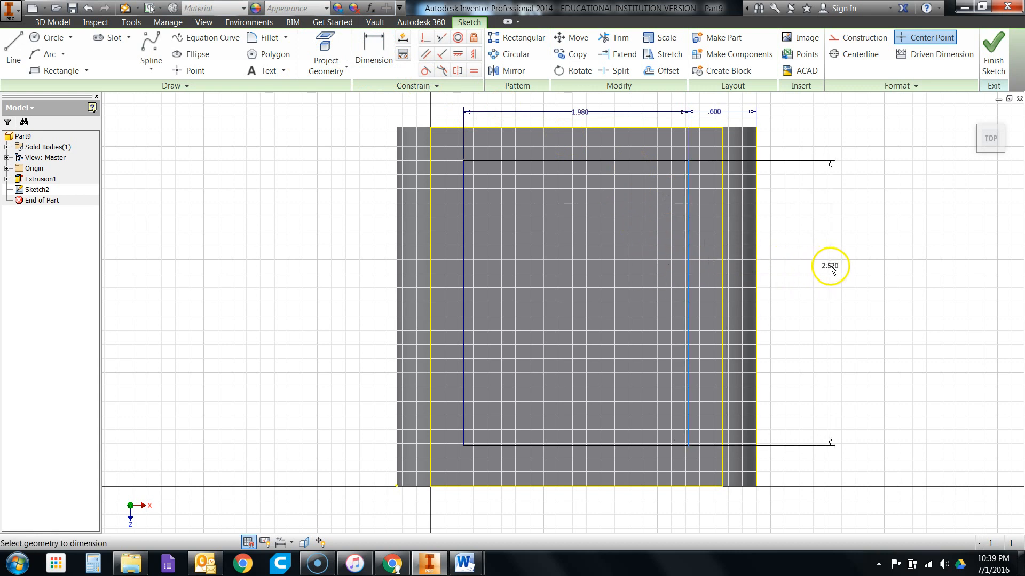
click(833, 270)
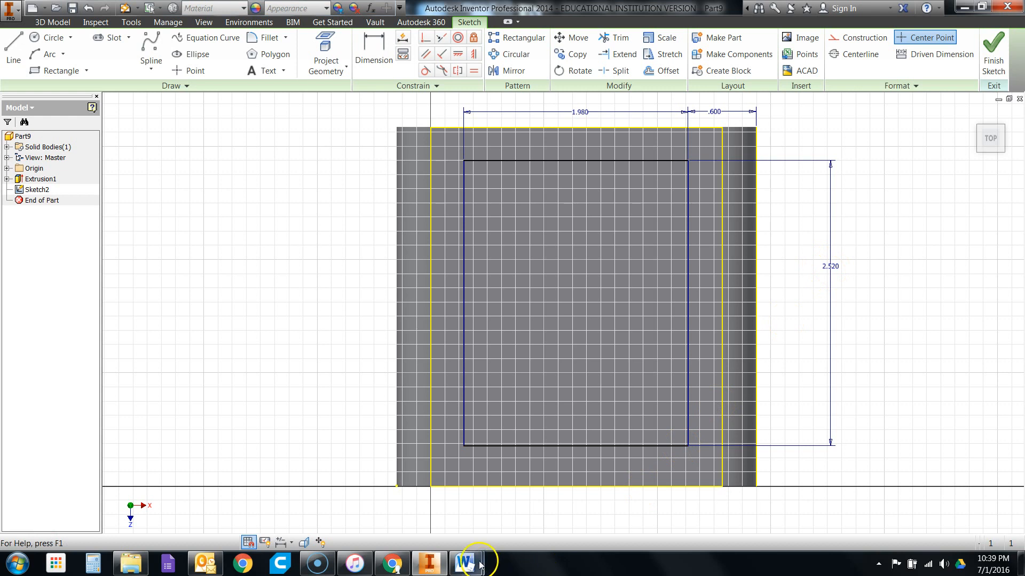
mouse_move(470, 562)
click(487, 532)
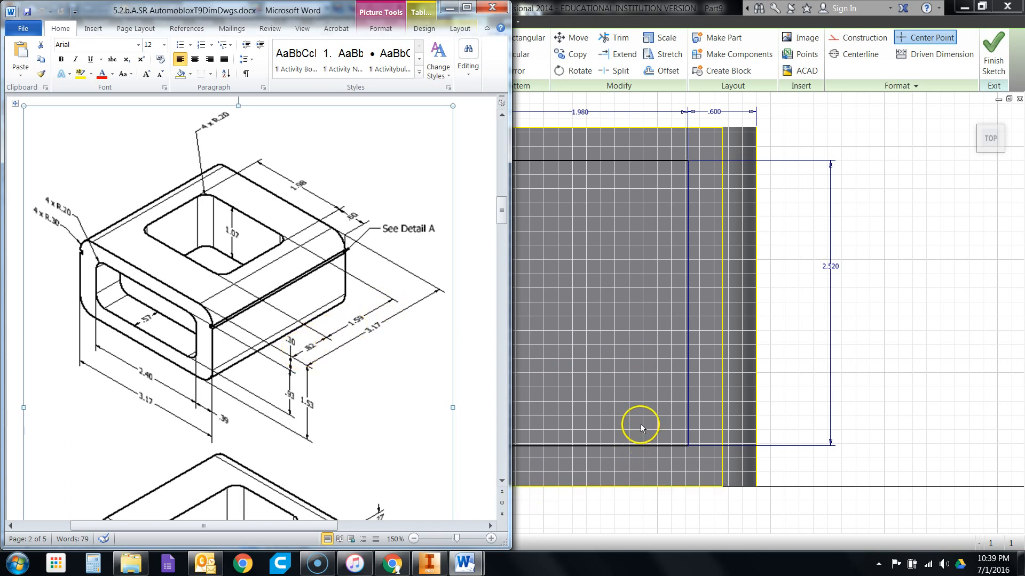
double_click(831, 268)
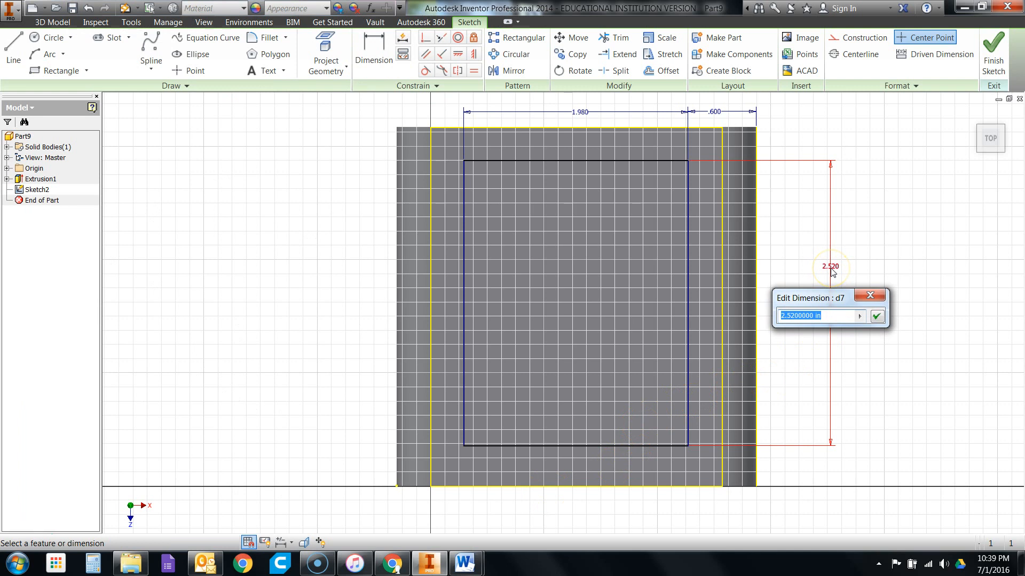
text(1.5)
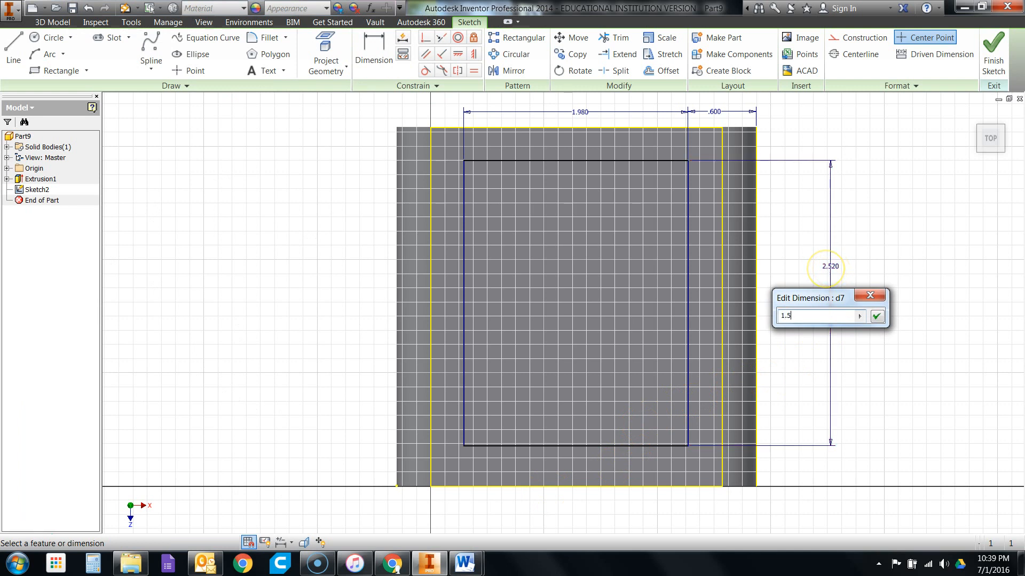
text(9)
click(877, 316)
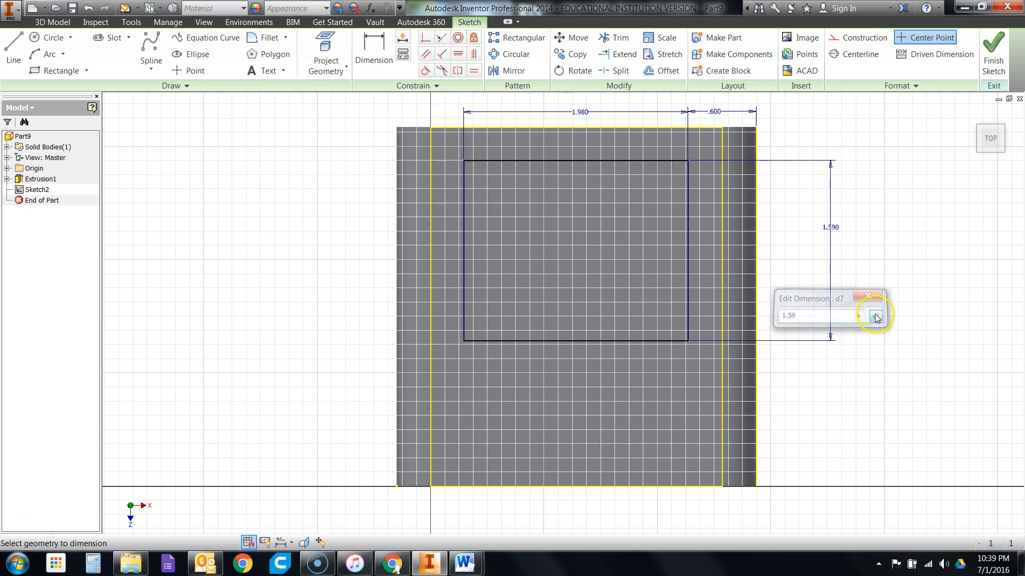
Step: Dimension the gap between the rectangle's lower side and the block's lower edge as 0.82 in, and move its text lower
click(672, 341)
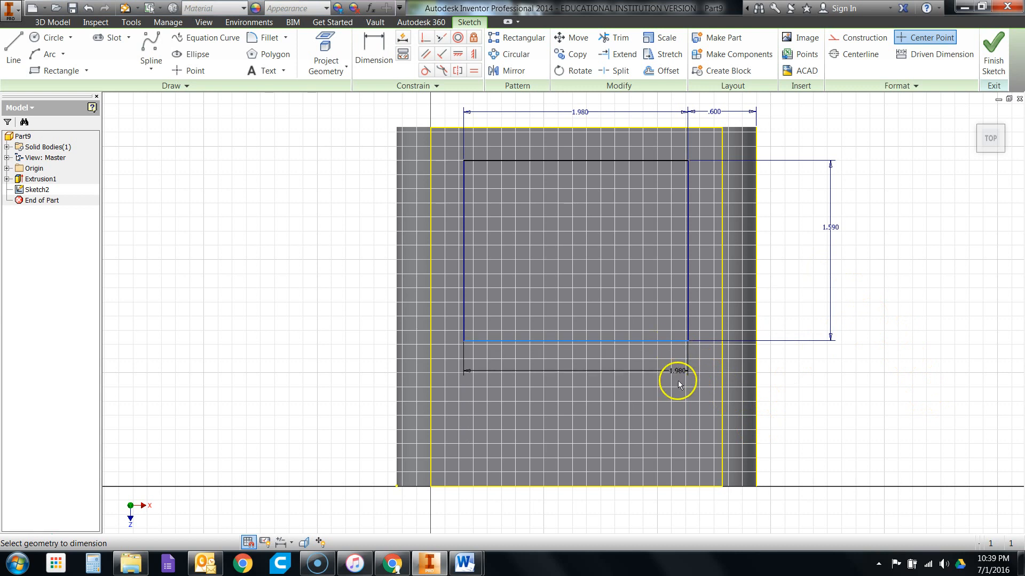
click(672, 487)
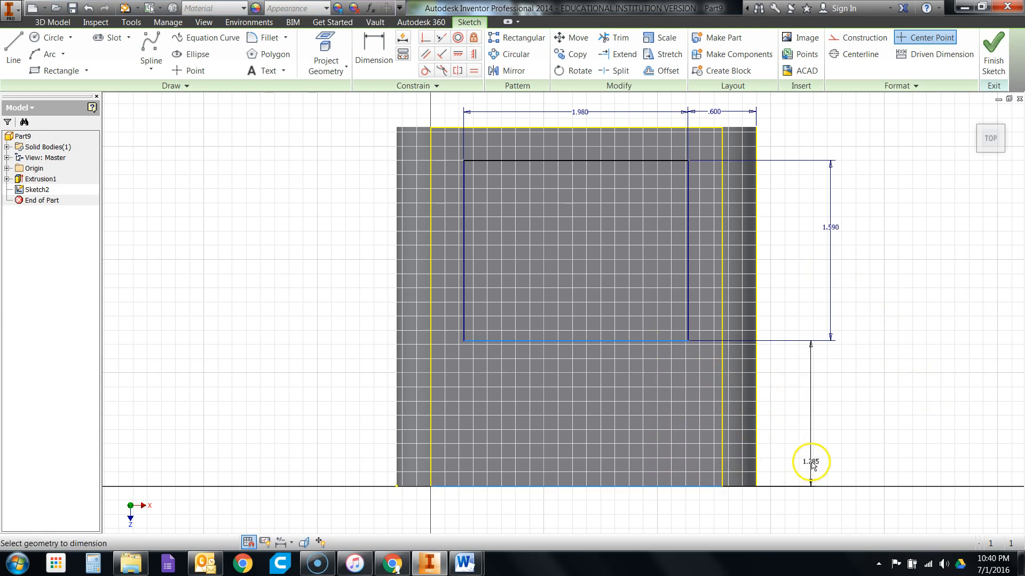
click(830, 463)
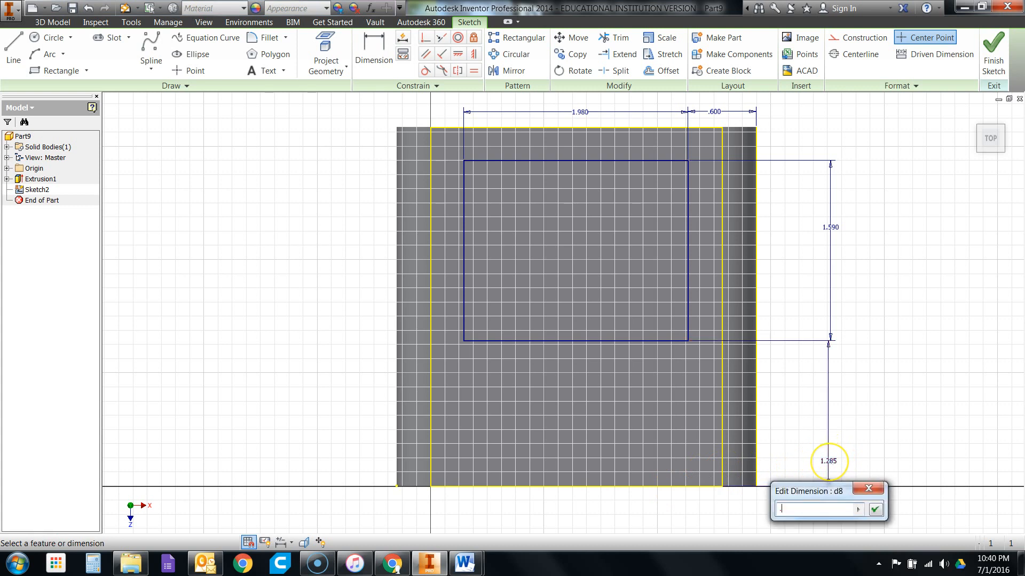
key(Return)
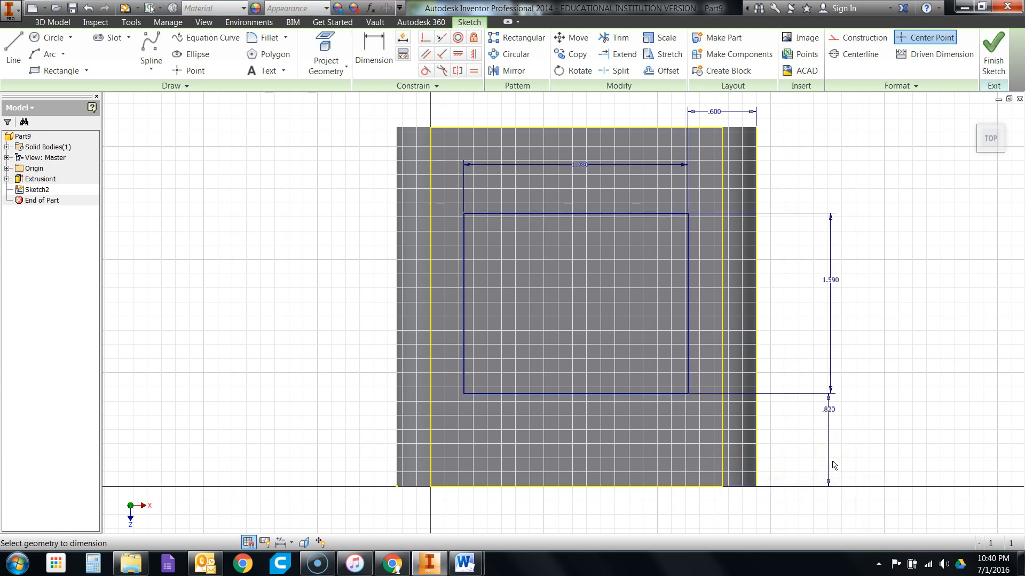
right_click(898, 410)
click(943, 412)
drag(829, 410, 832, 452)
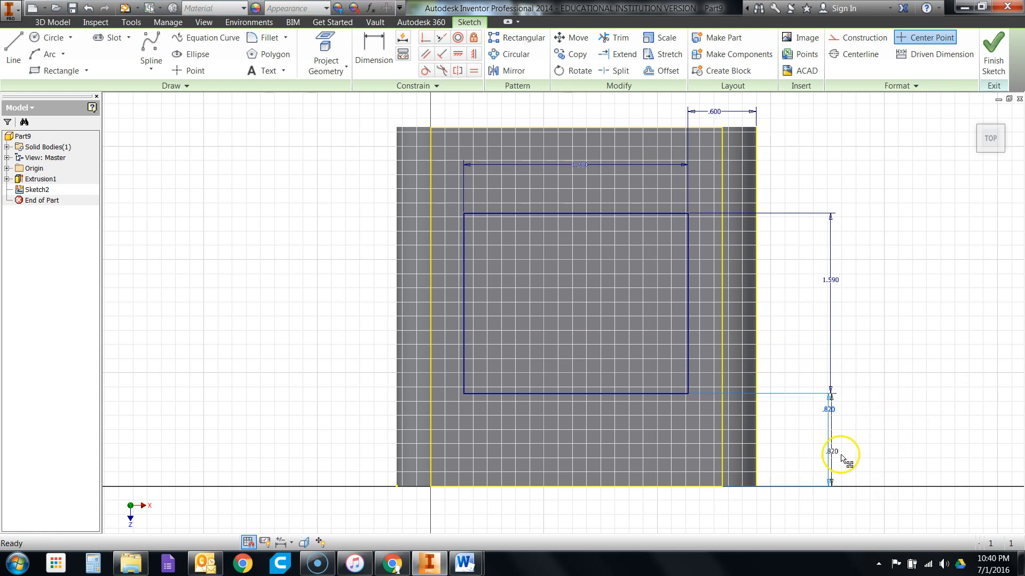
Step: Fillet all four corners of the rectangle with a 0.2 in radius and finish the sketch
click(266, 37)
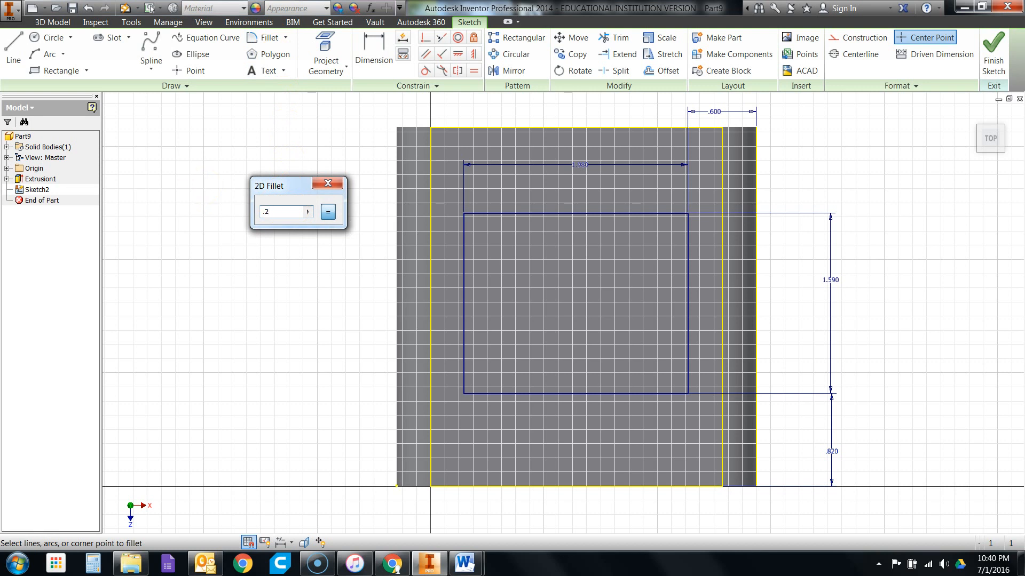
click(463, 213)
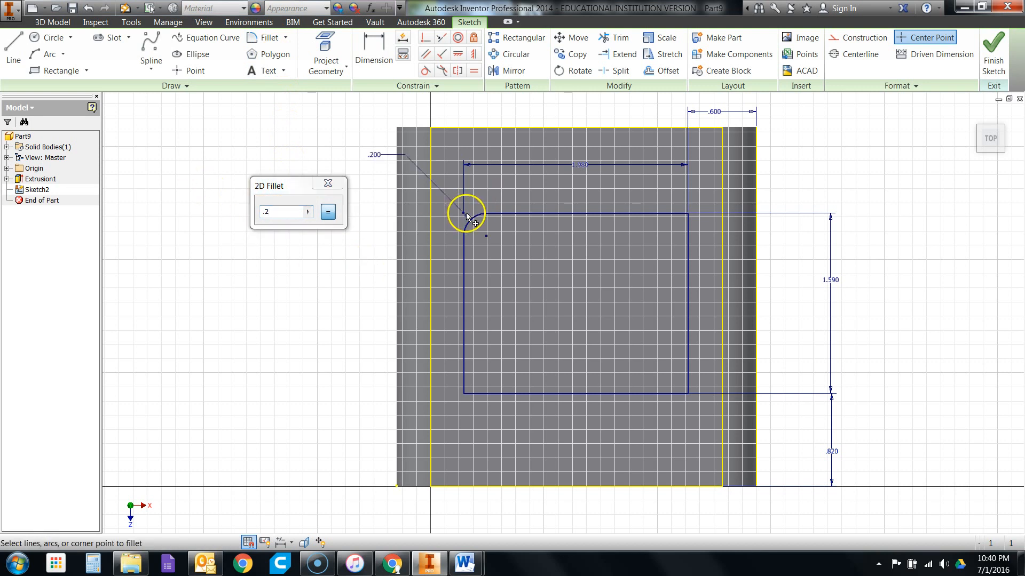
click(687, 215)
click(690, 399)
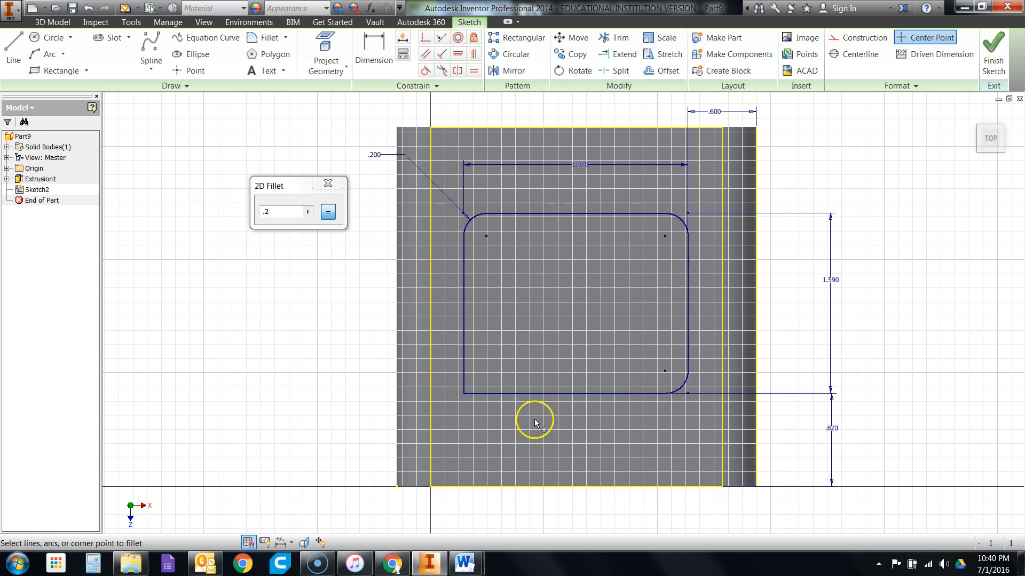
click(464, 394)
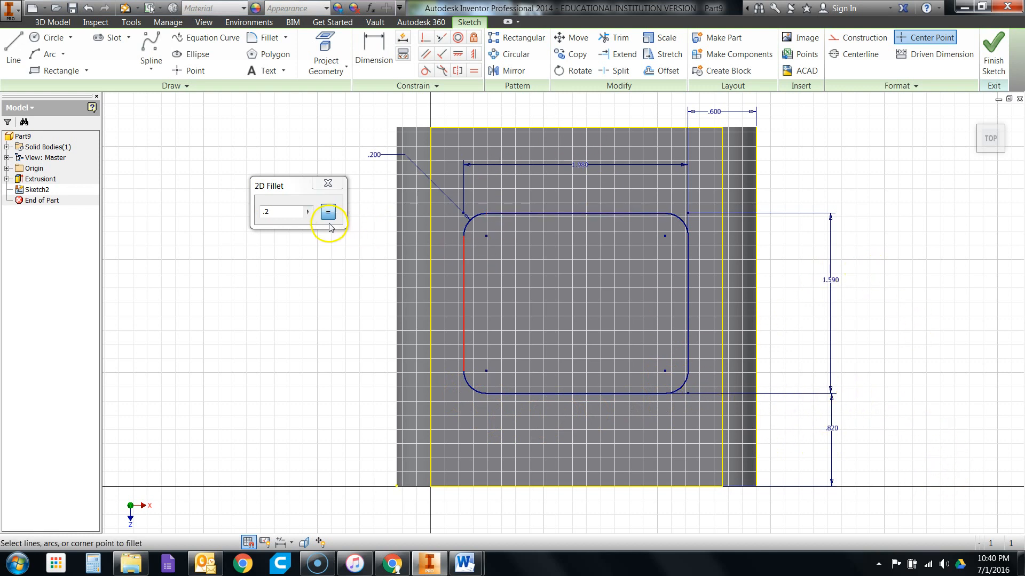
click(328, 183)
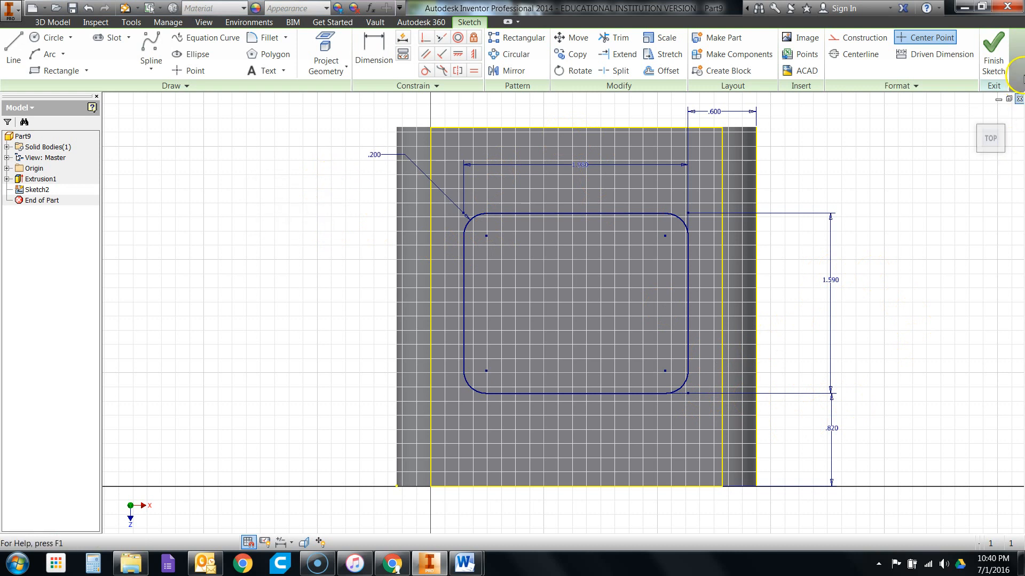
click(994, 51)
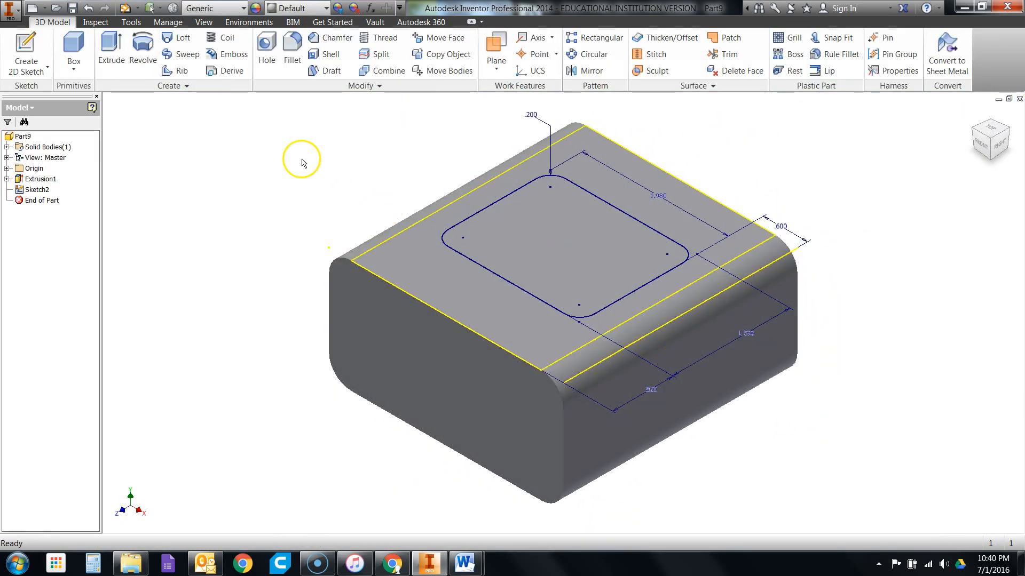
Step: Set up an Extrude of the rounded rectangle as a cut directed down into the block
click(110, 56)
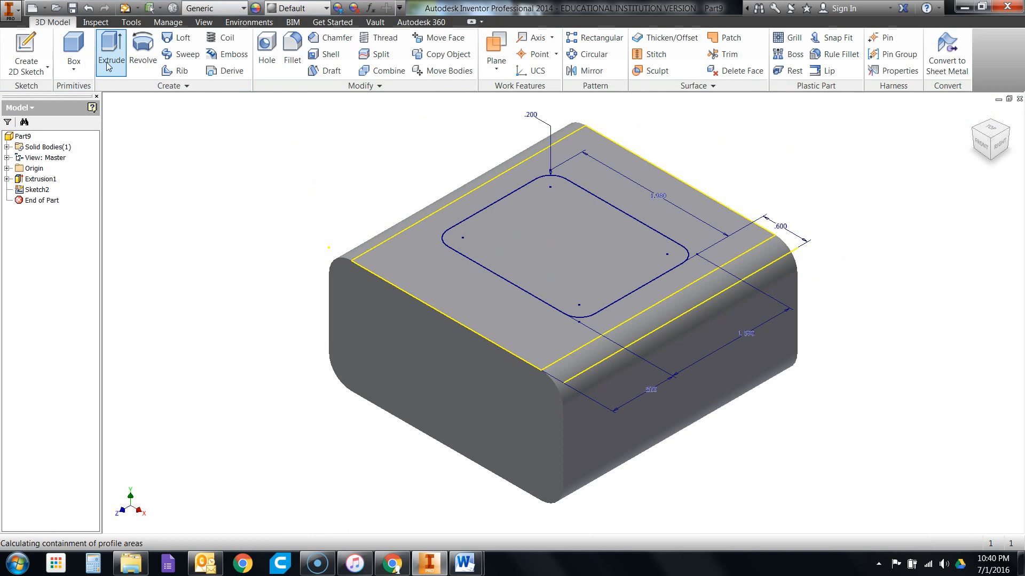
click(565, 253)
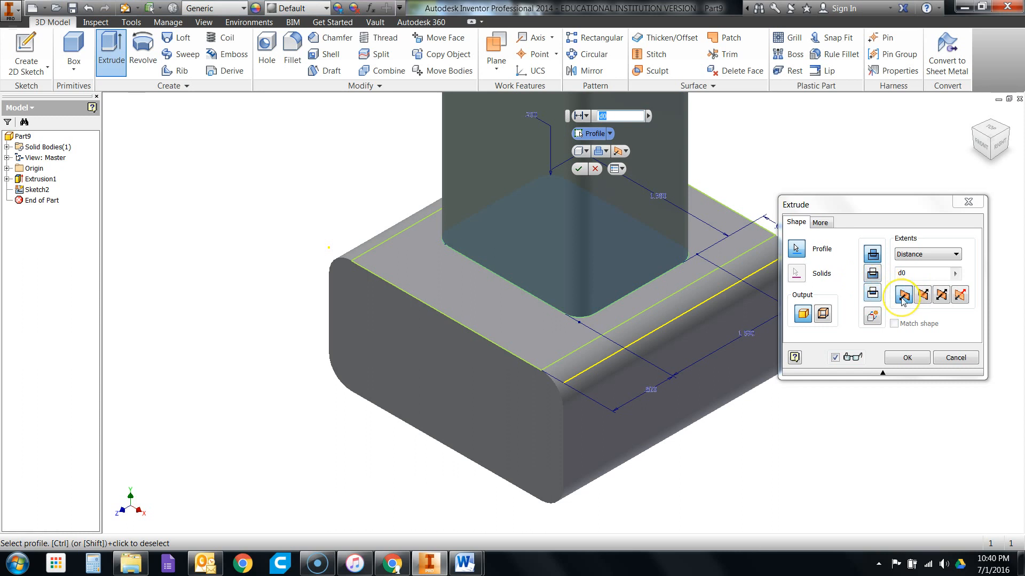
click(919, 297)
click(873, 274)
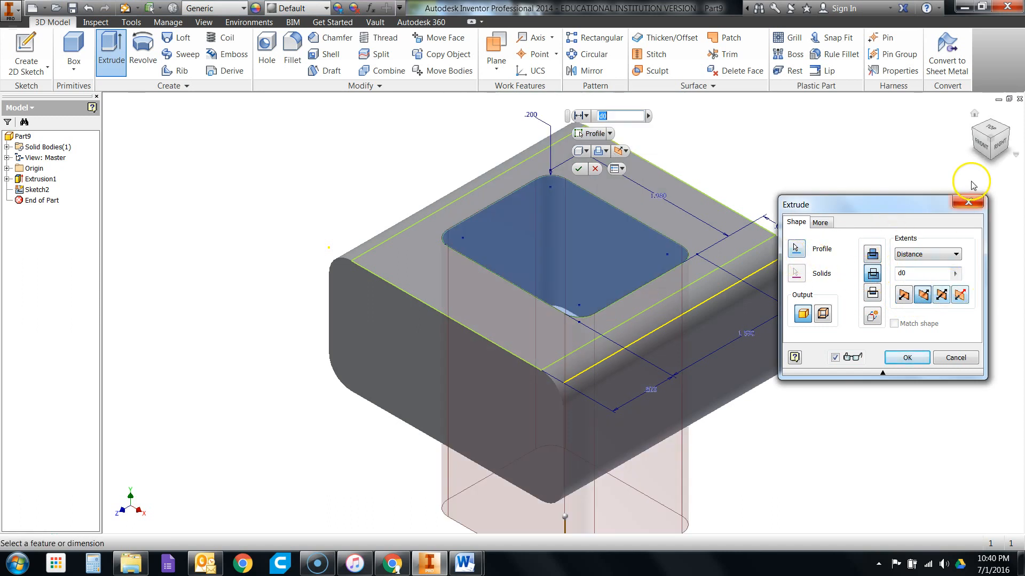
Step: Set the cut's extent to the next face or body, viewing the block from below
click(989, 161)
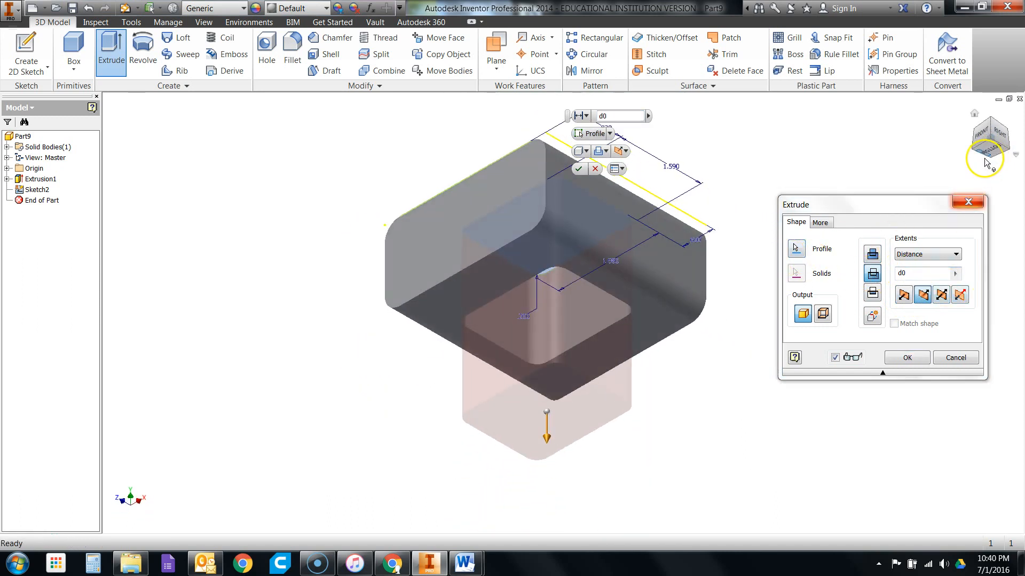
click(584, 120)
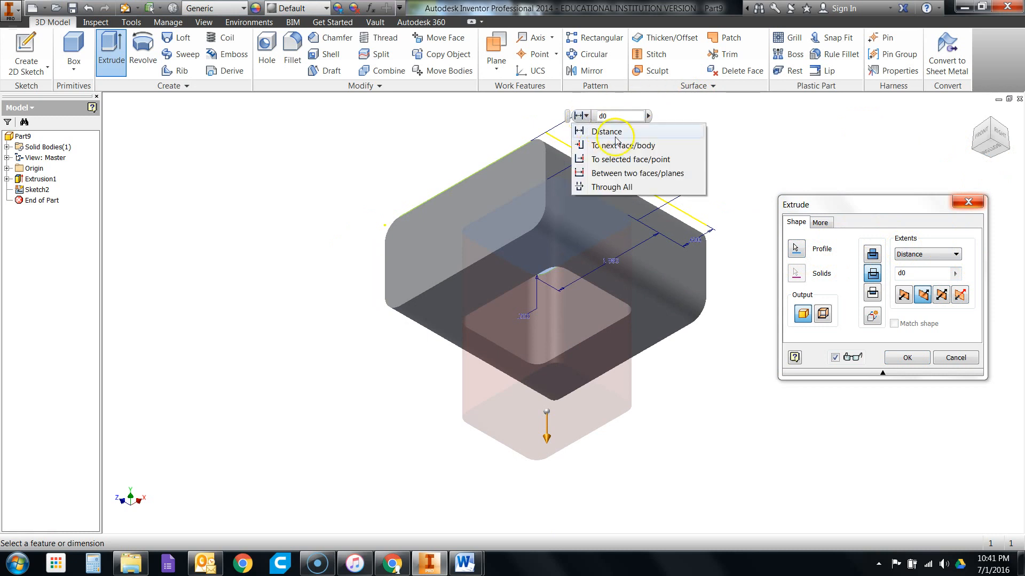
click(617, 146)
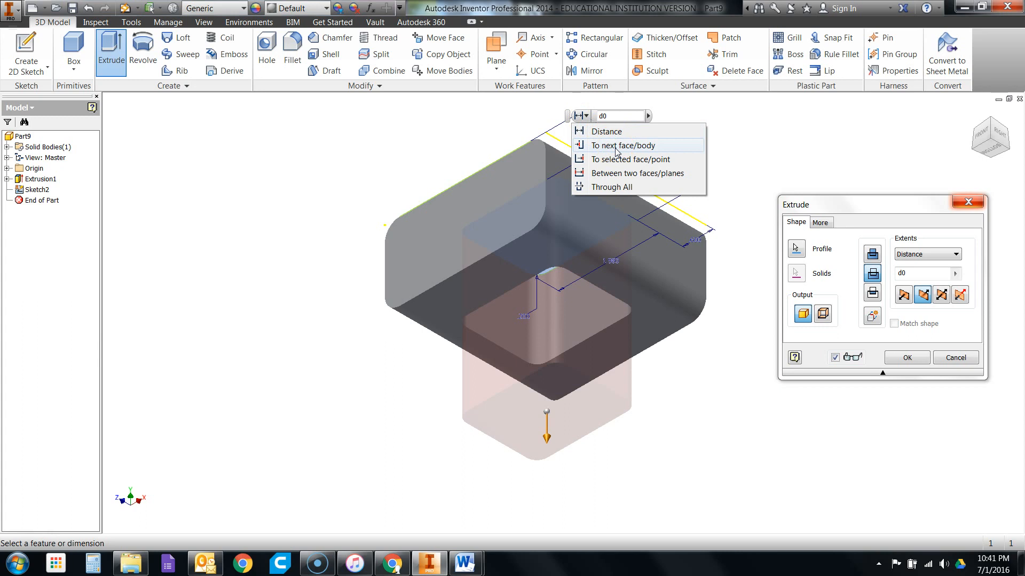
click(616, 148)
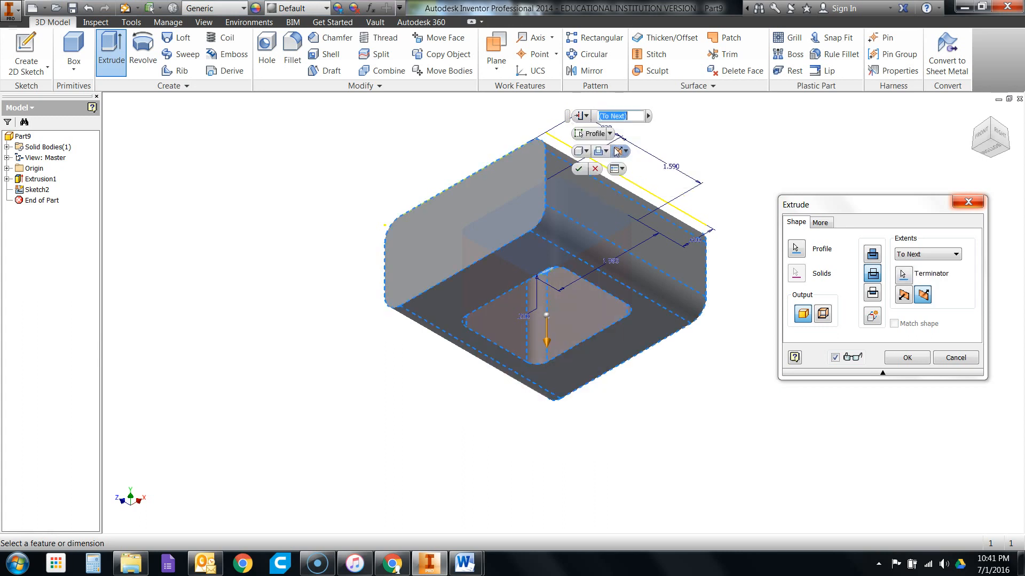
Step: Set the cut's extent to a selected face, picking the block's bottom face
click(585, 117)
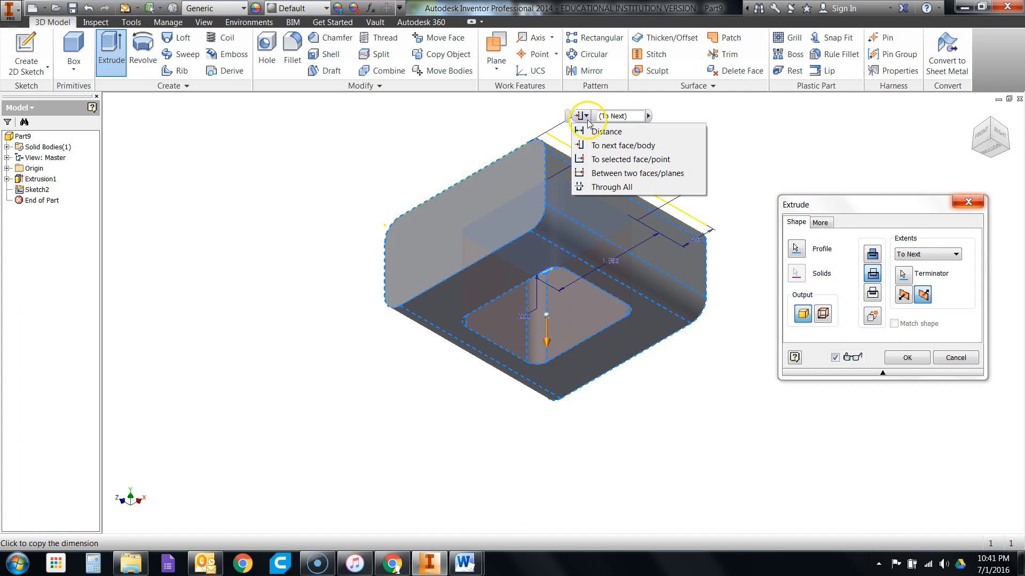
click(609, 155)
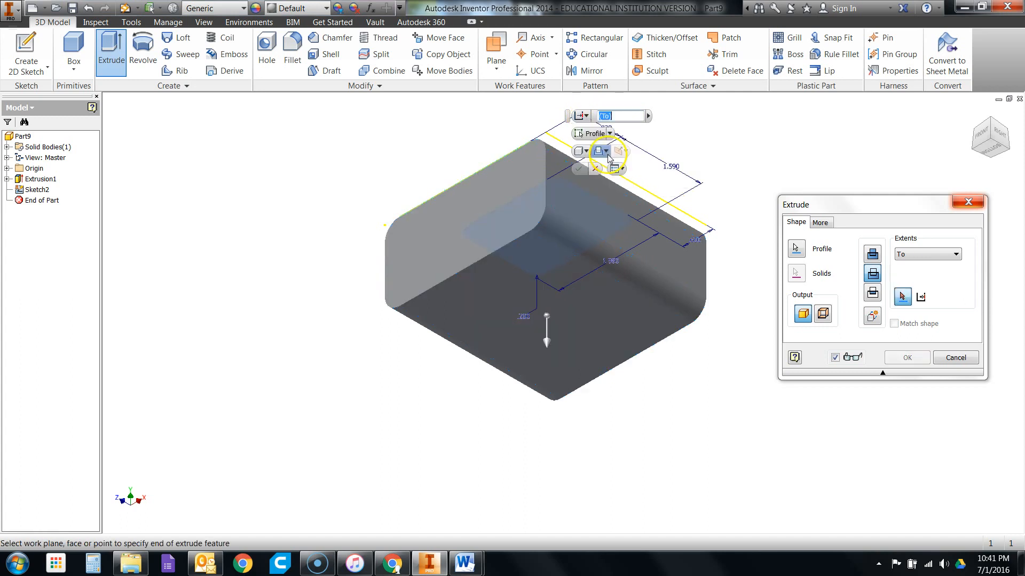
click(523, 293)
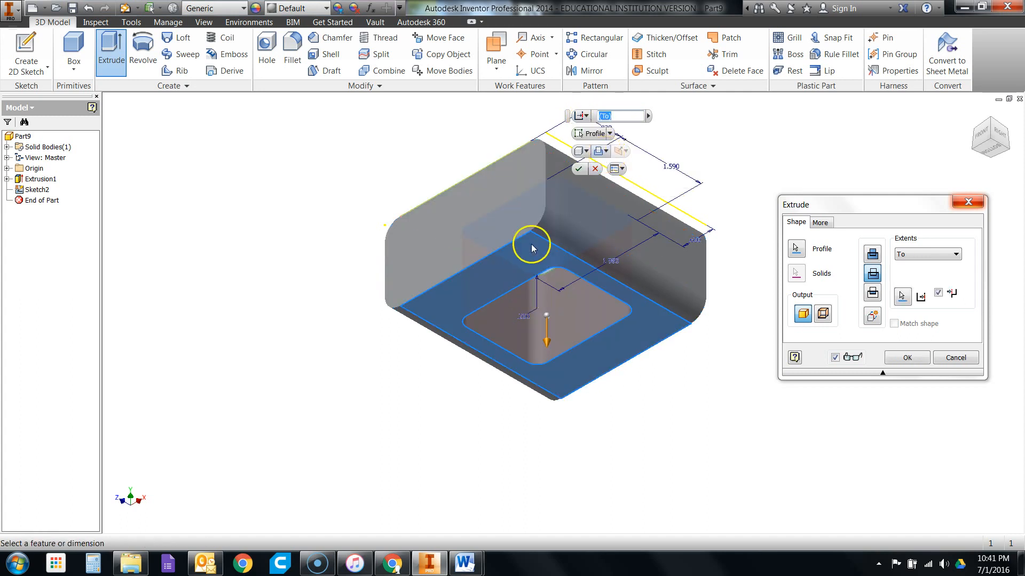
Step: Switch the cut's extent to Distance and return the block to the home view
click(585, 117)
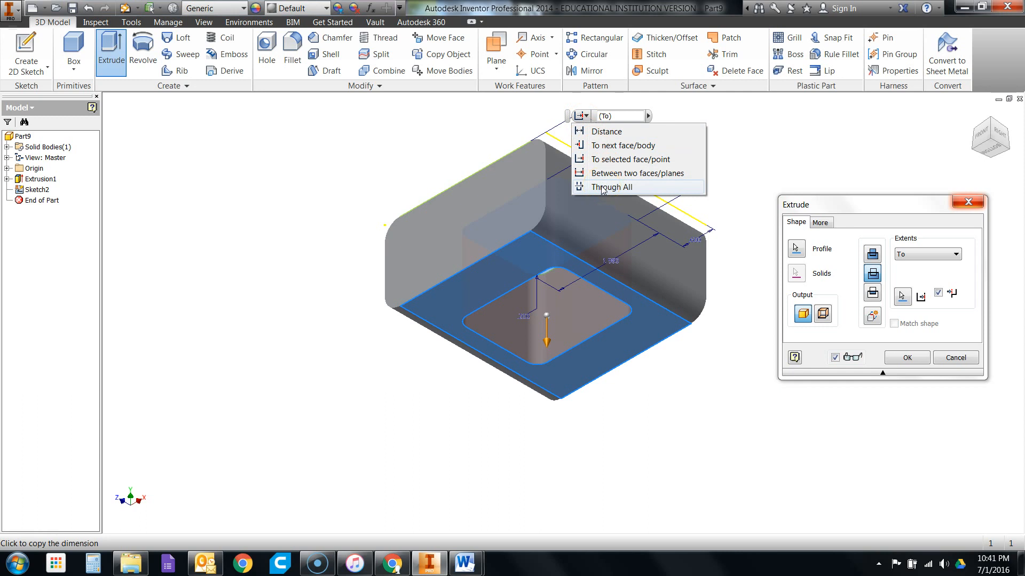
click(614, 138)
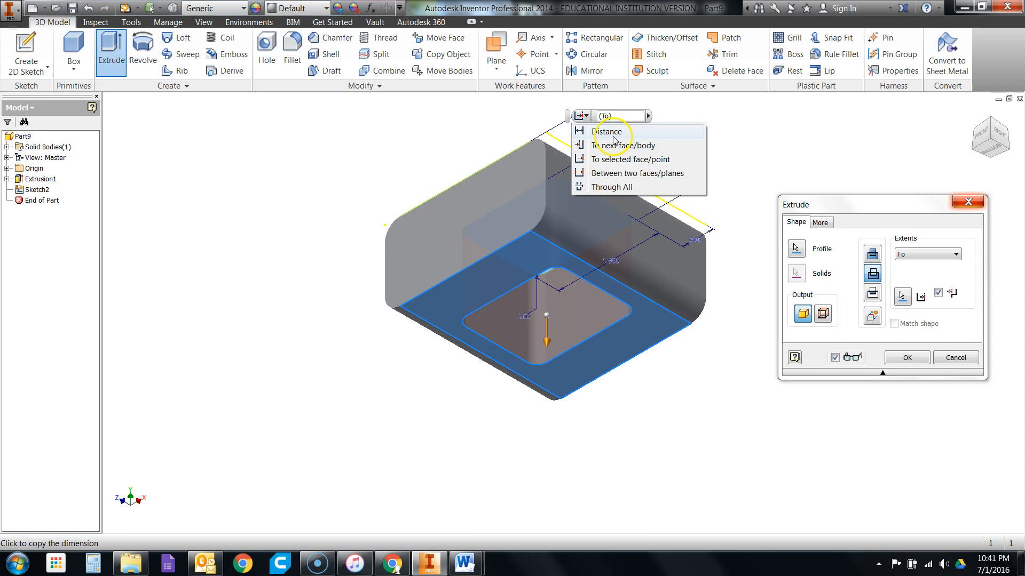
click(616, 112)
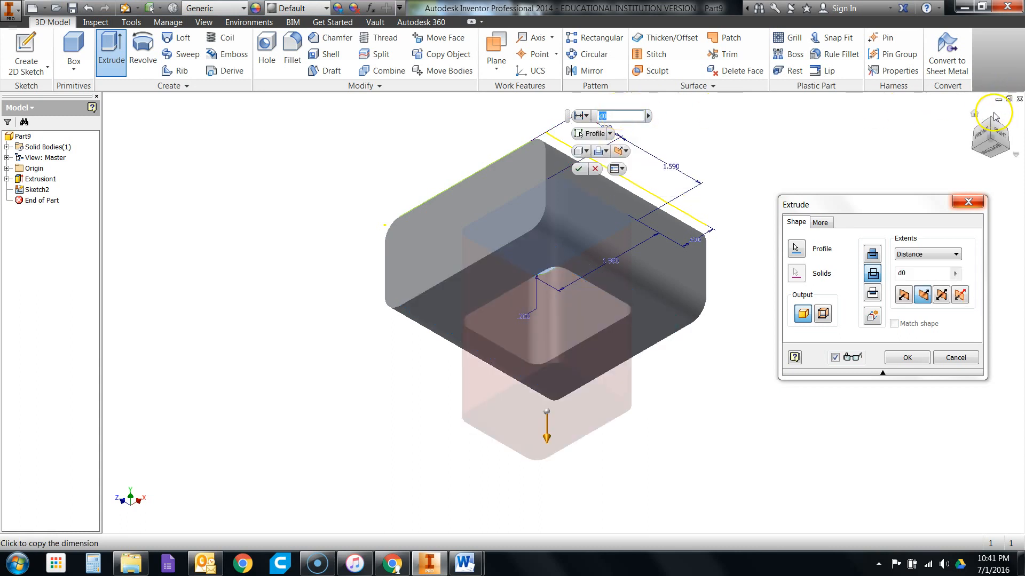
click(975, 113)
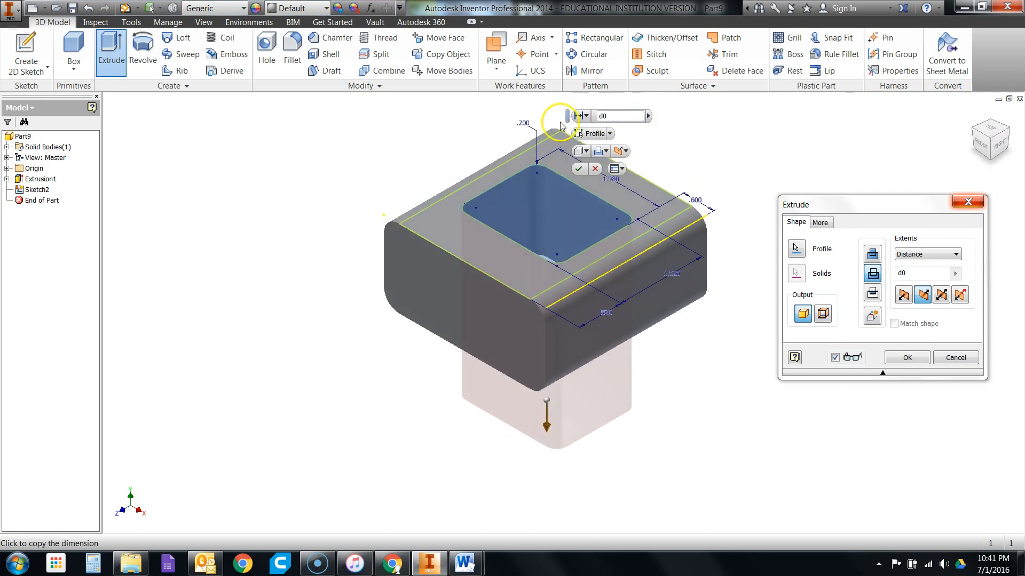
Step: Look up the hole's depth in the Word drawing and set the cut distance to 1.07 in
click(465, 563)
click(518, 525)
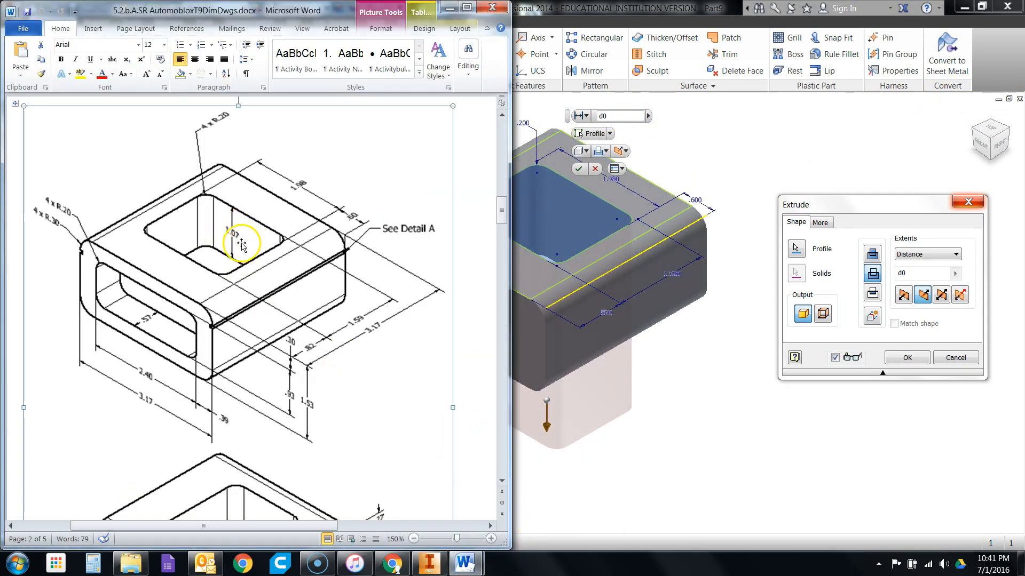
click(614, 115)
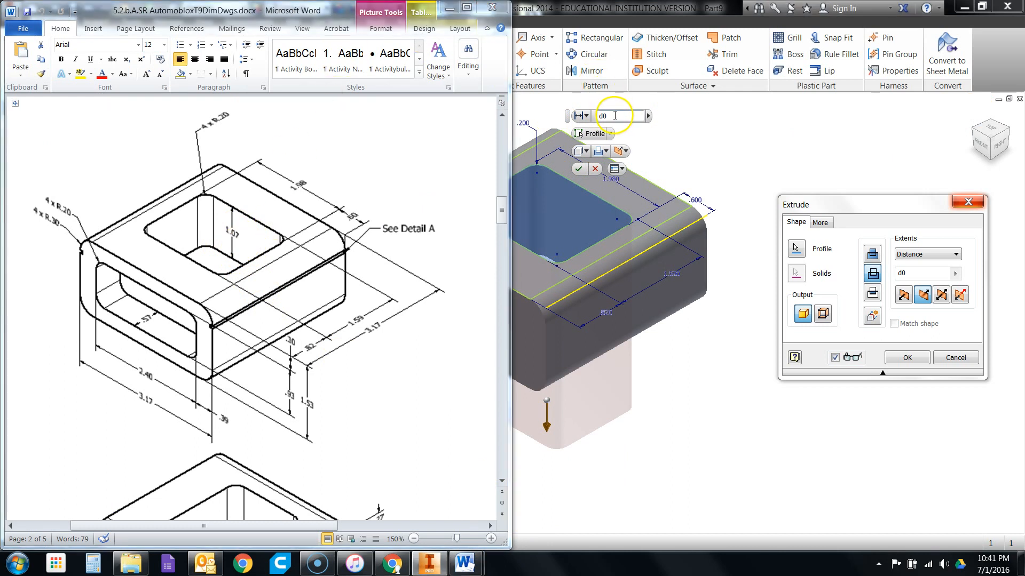
click(448, 7)
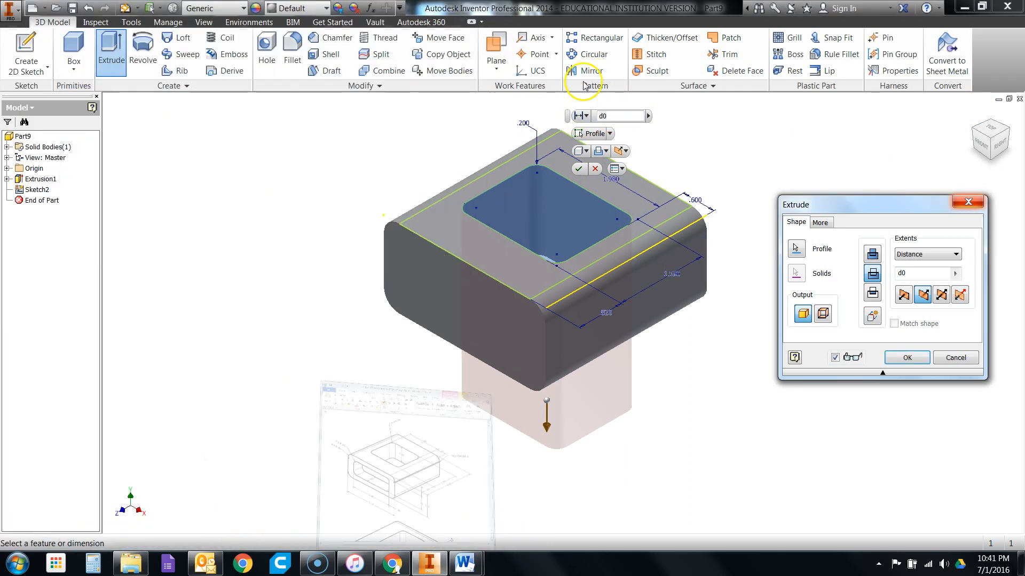
drag(621, 116, 591, 115)
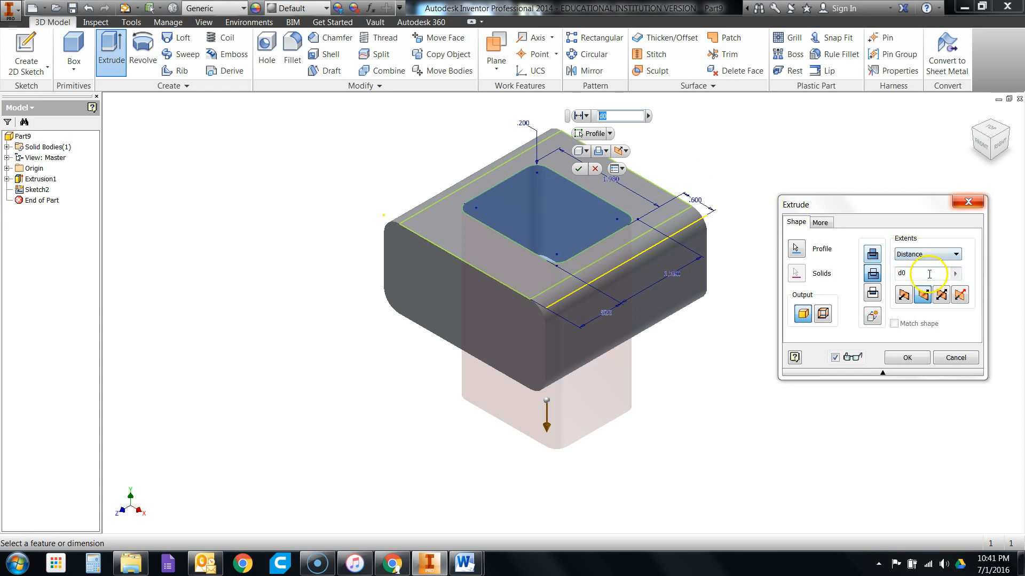
click(929, 274)
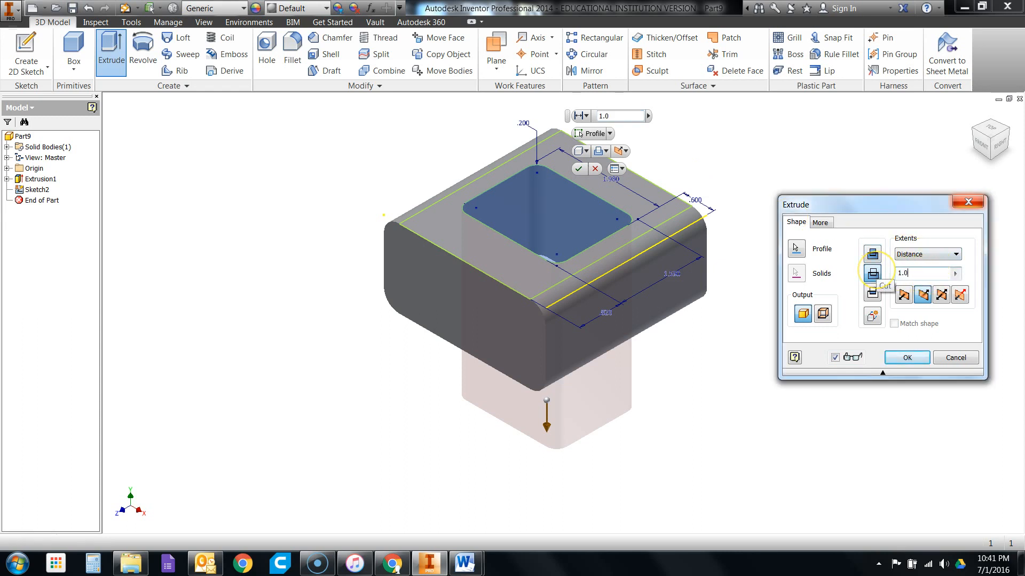
click(873, 274)
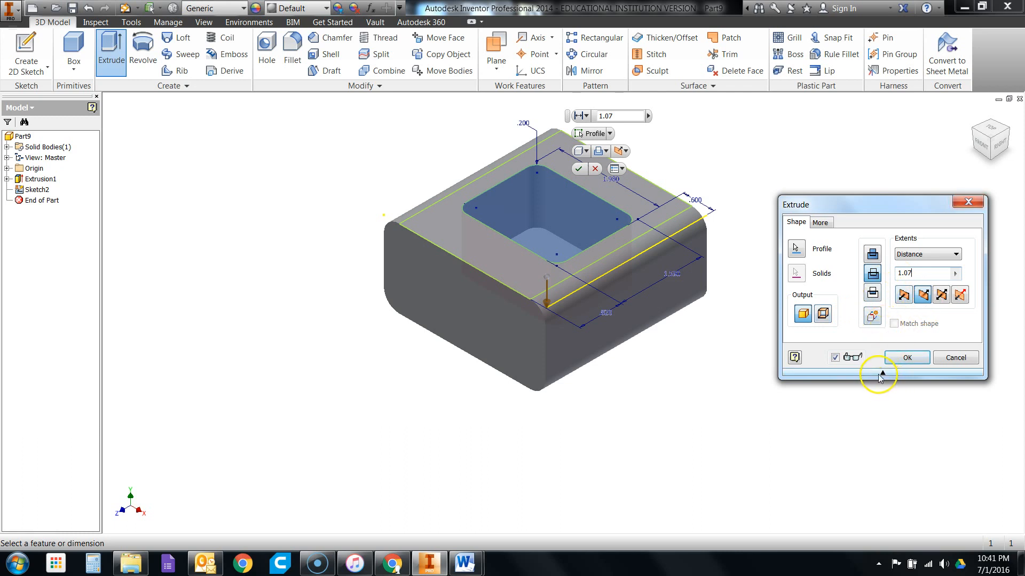
Step: Move the extrude mini-toolbar clear of the block and apply the rounded rectangular cut
click(882, 375)
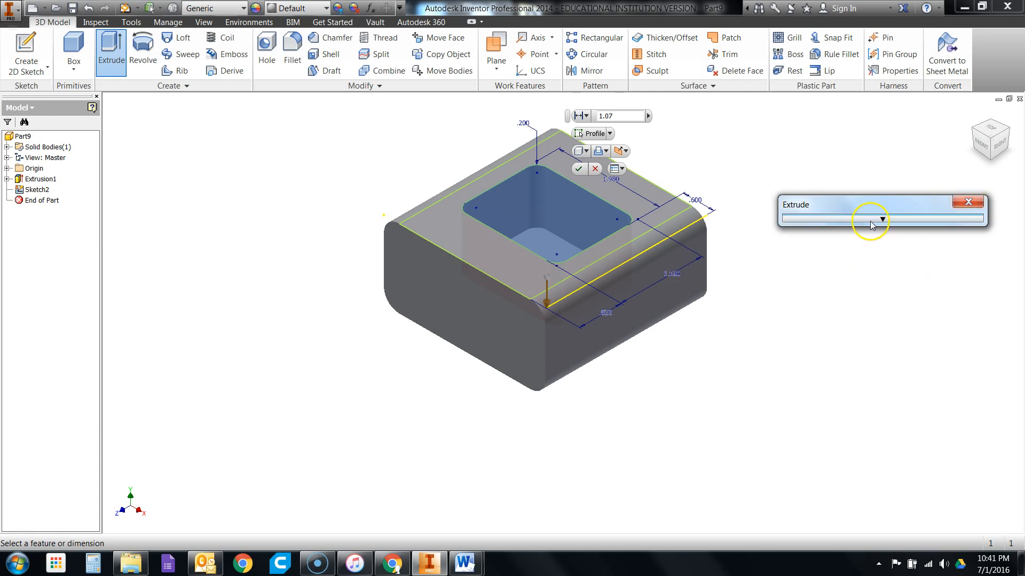
mouse_move(875, 217)
click(889, 376)
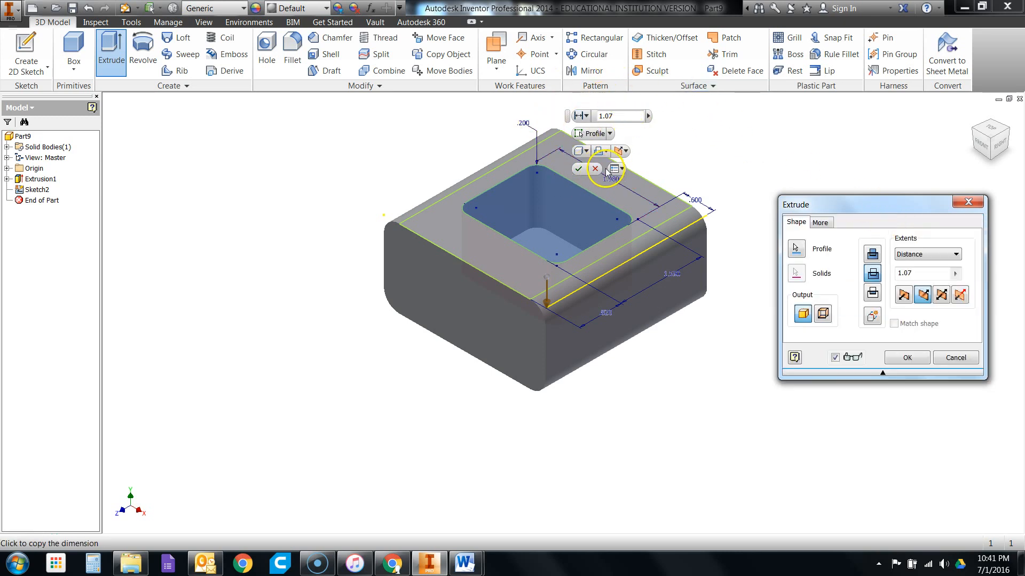
drag(559, 119, 269, 302)
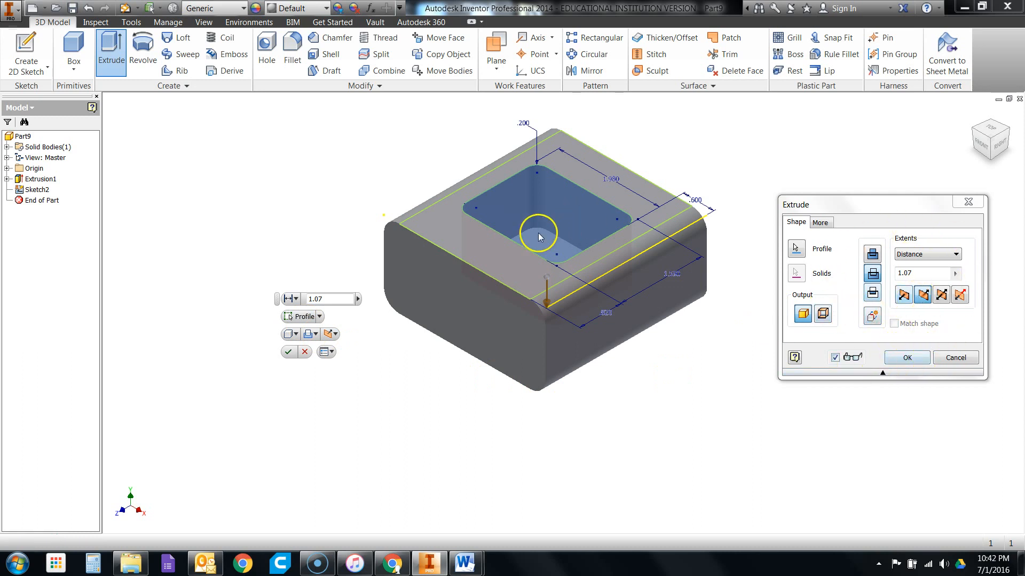
click(901, 362)
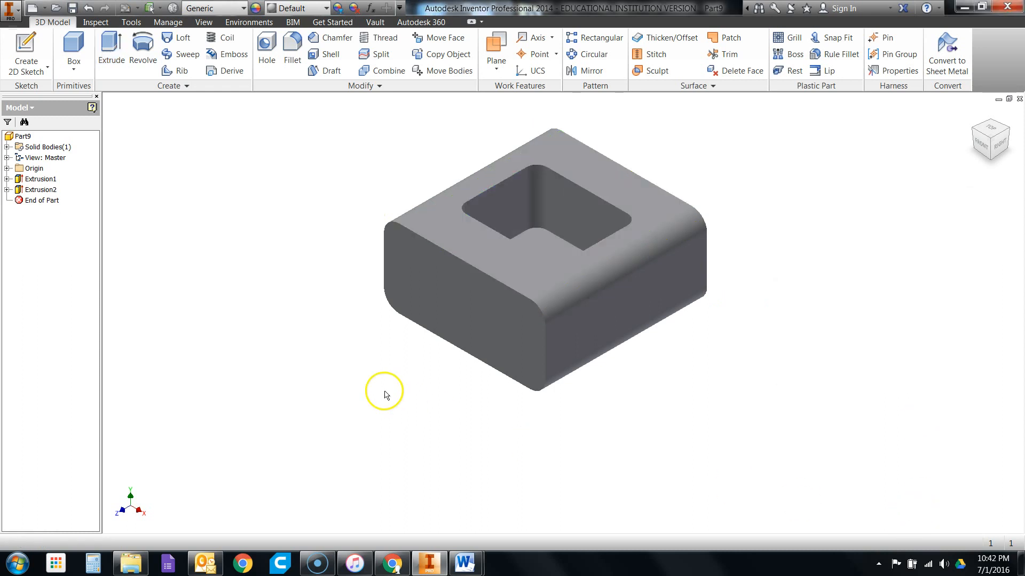
Step: Expand both extrusions in the model tree and share Sketch1 from the first one
click(7, 179)
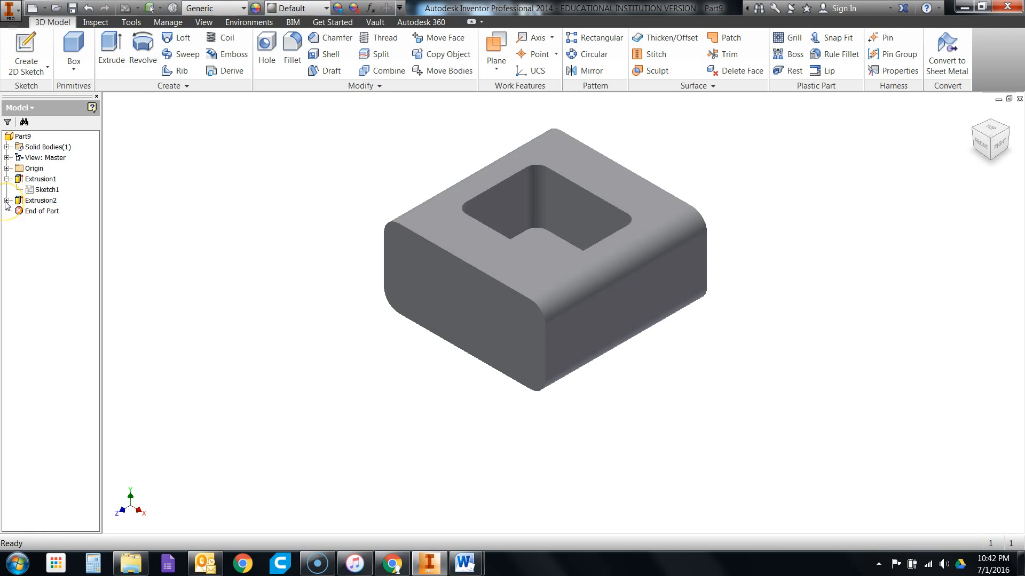
click(48, 214)
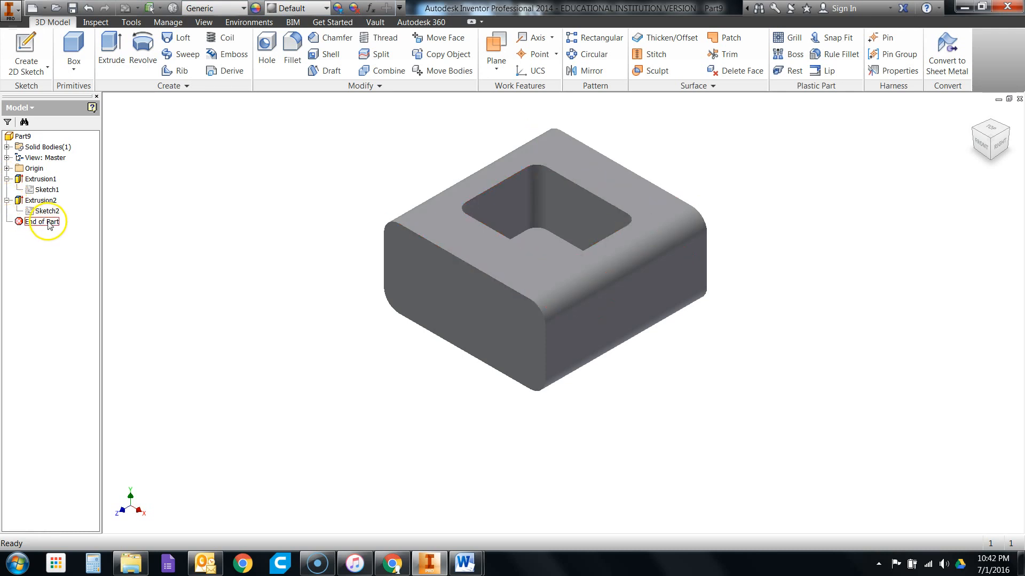
right_click(40, 192)
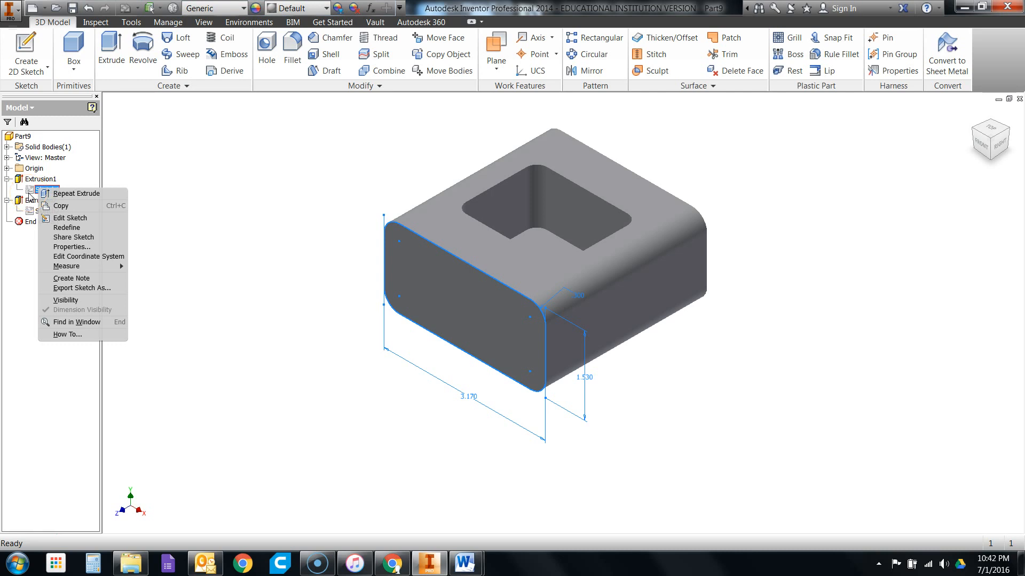
click(104, 243)
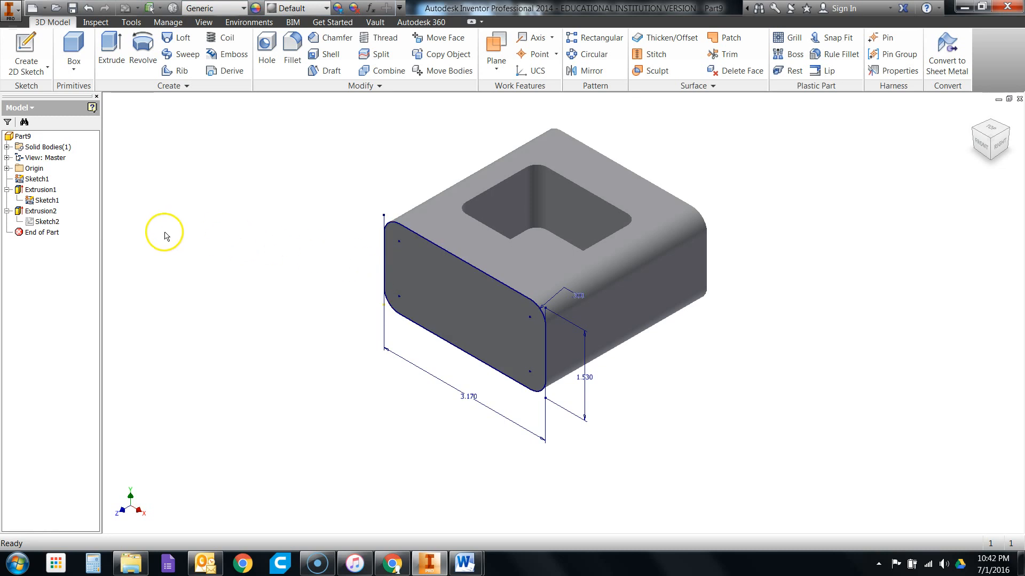
Step: Open Sketch1 with the Rectangle tool ready, and consult the Word instructions and drawing for the connector socket's dimensions
double_click(38, 201)
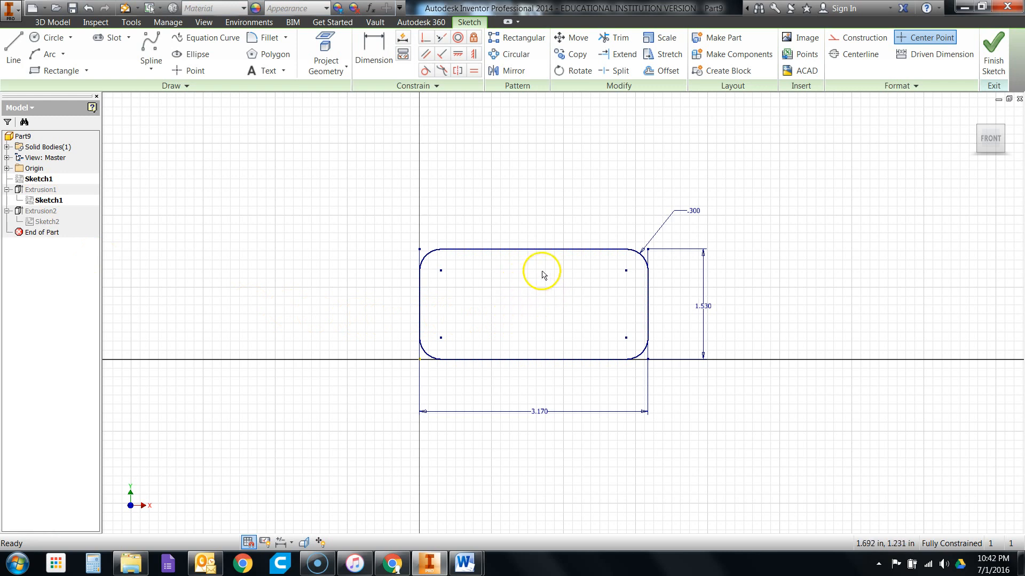
click(58, 70)
mouse_move(465, 563)
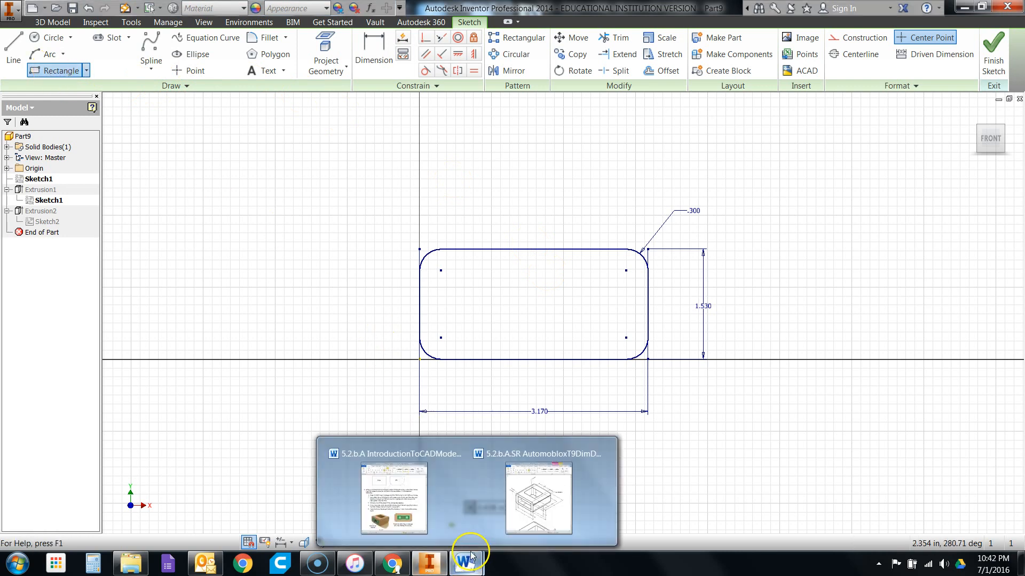
click(407, 508)
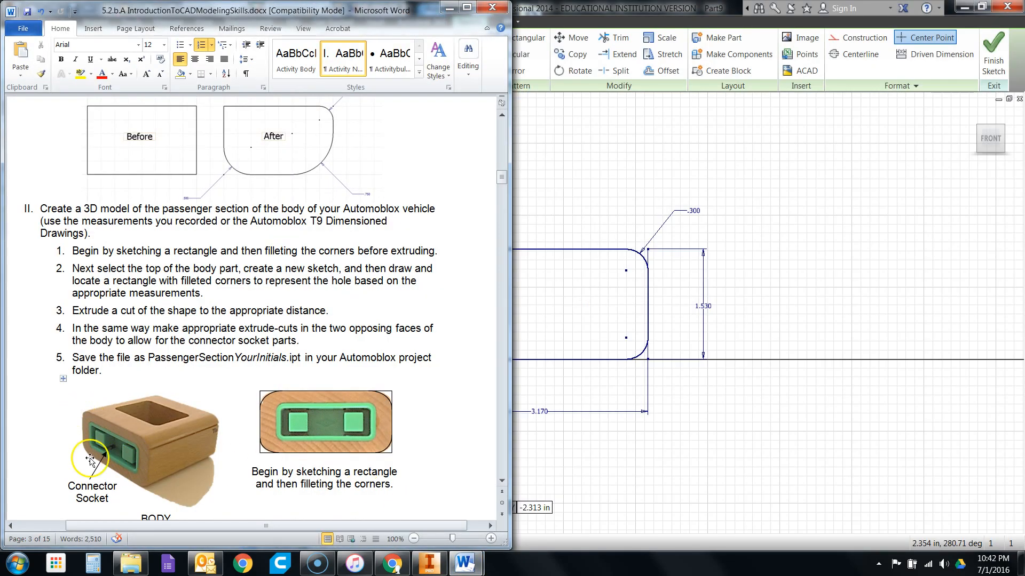
scroll(288, 276, down, 3)
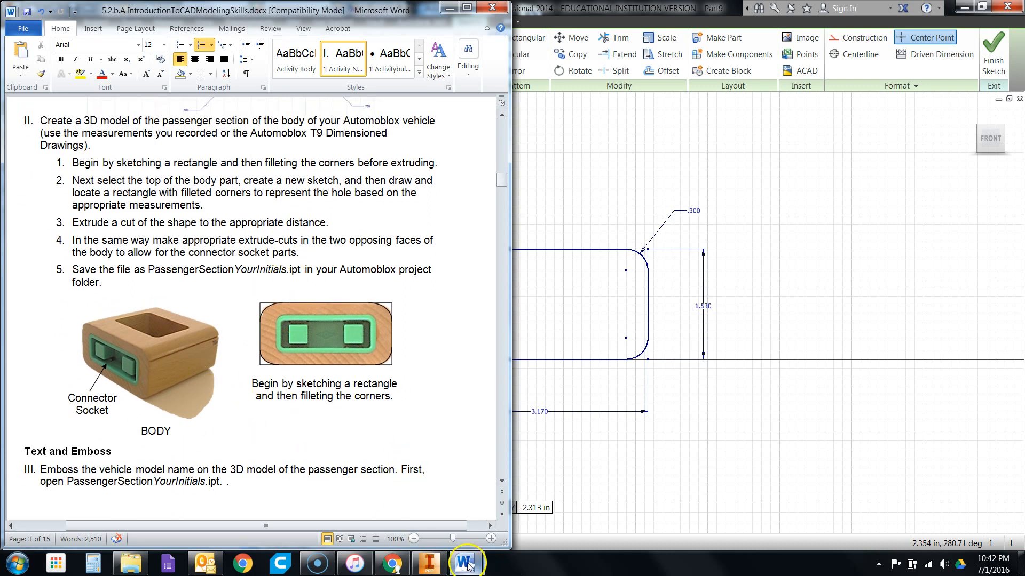
mouse_move(466, 564)
click(523, 515)
scroll(366, 343, down, 1)
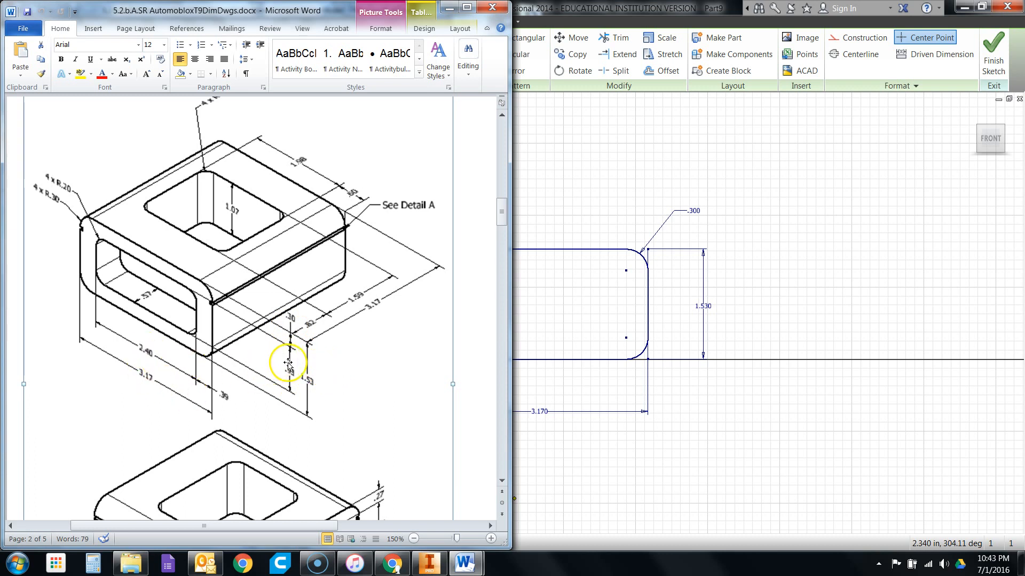
click(622, 7)
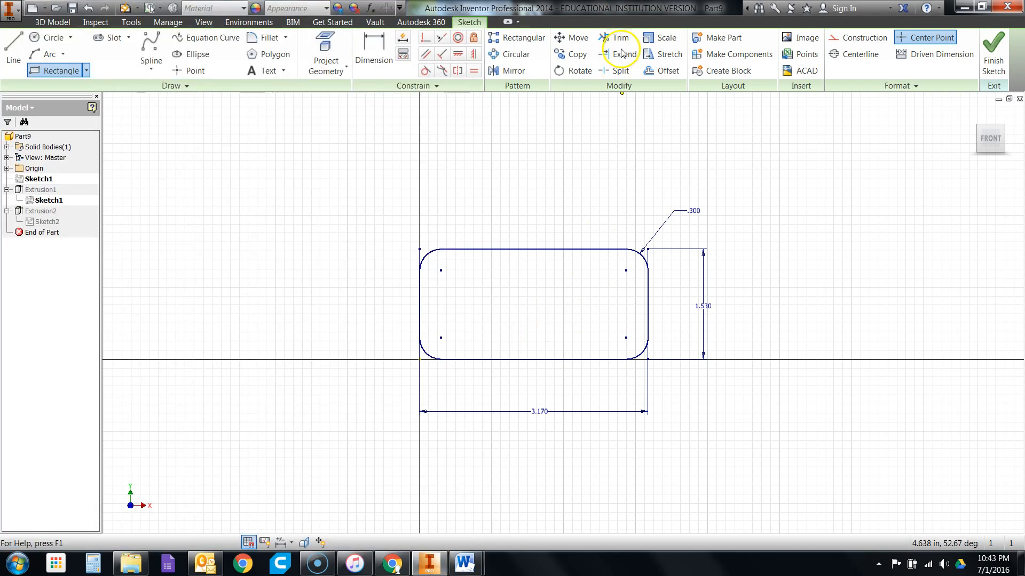
Step: Draw a rectangle 2.4 in wide and 0.93 in high inside the block's rounded front profile
click(460, 331)
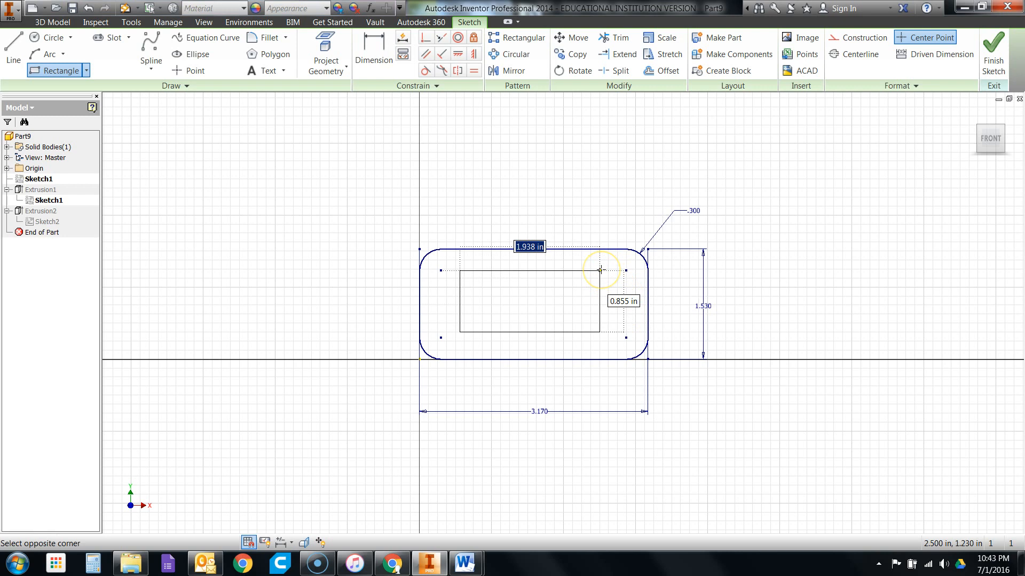
mouse_move(464, 563)
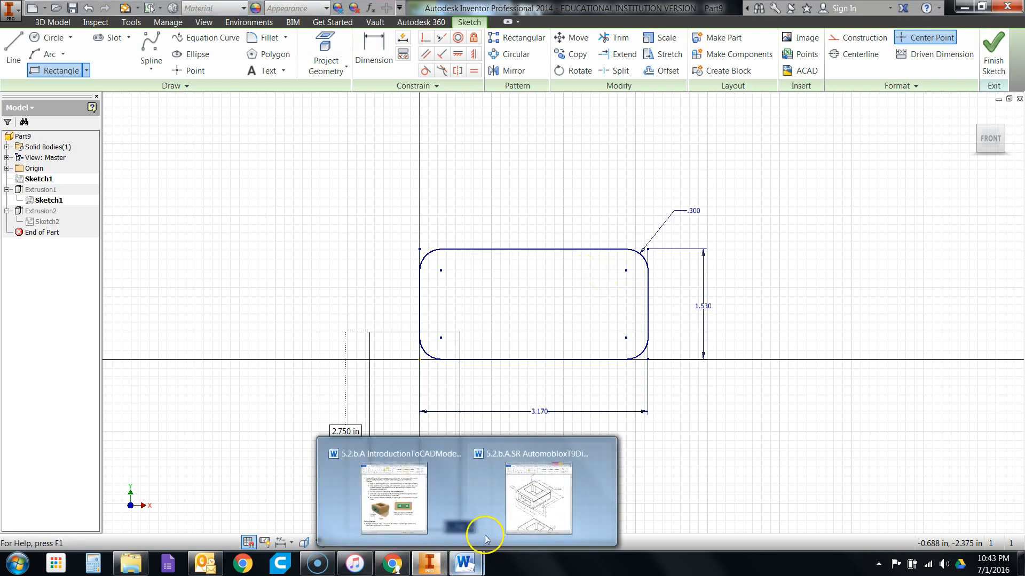
click(516, 511)
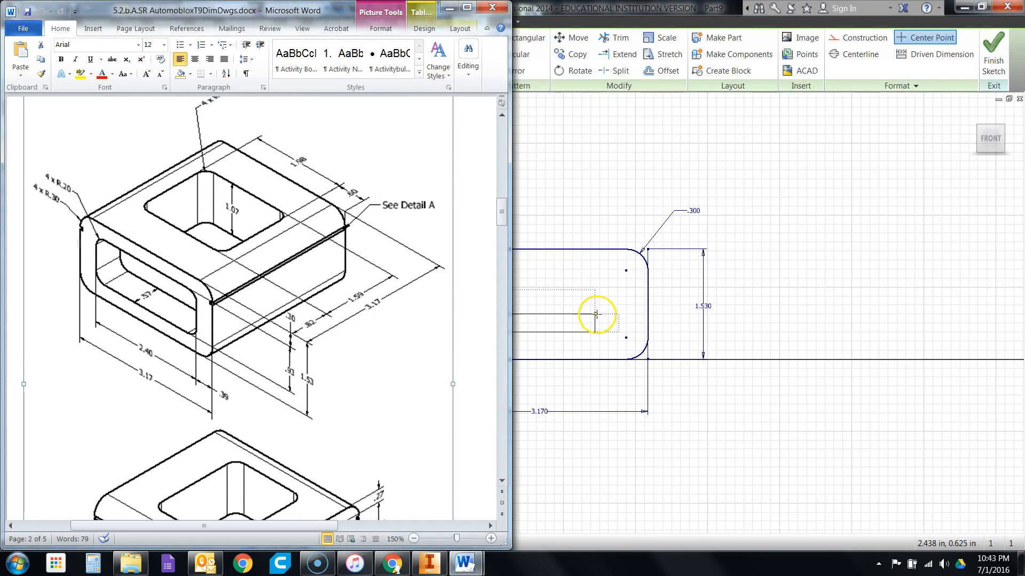
click(584, 6)
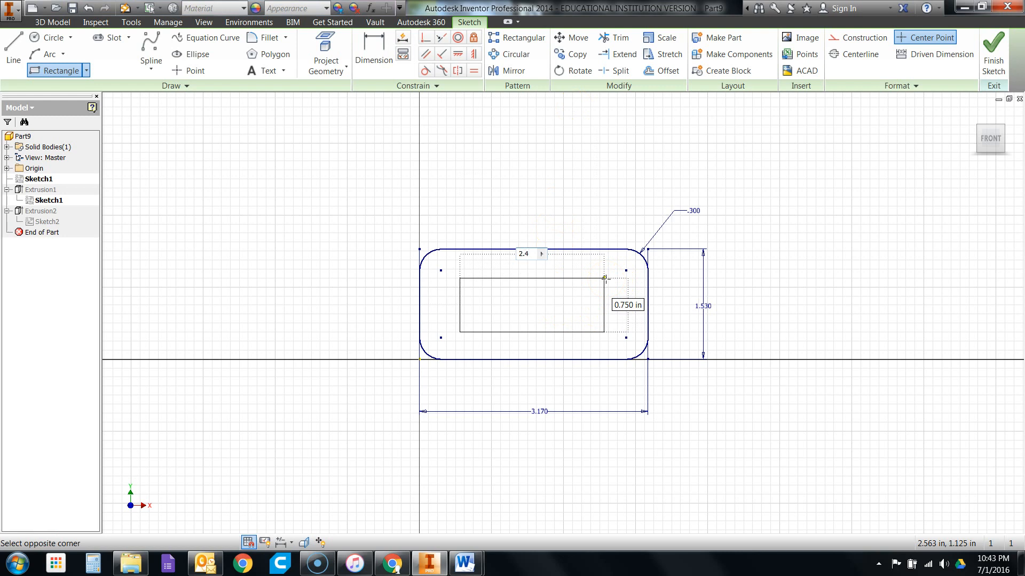
text(2.4)
key(Tab)
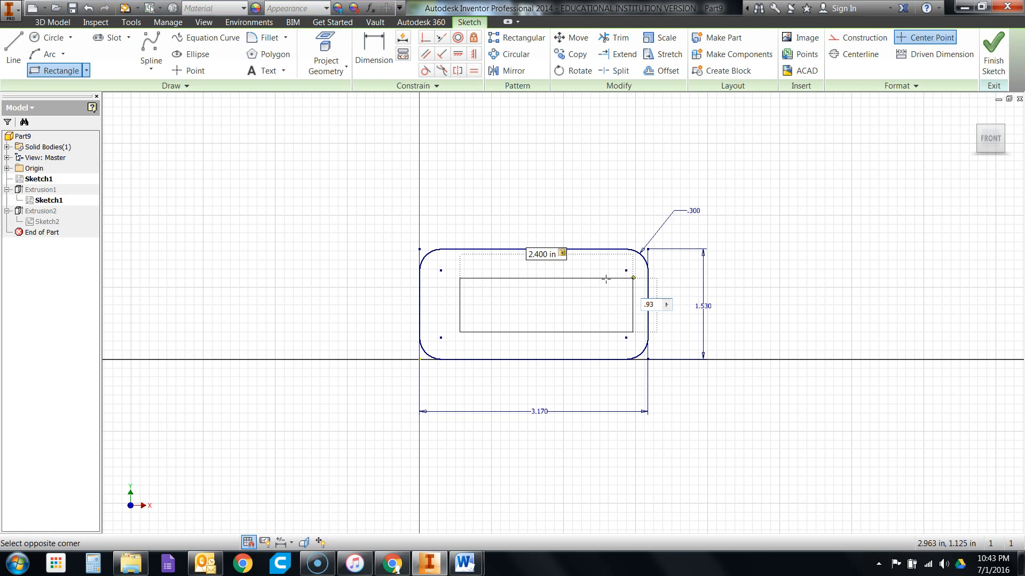
text(.93)
key(Return)
Step: Consult the Word drawing for the socket rectangle's distances from the block's edges
click(465, 563)
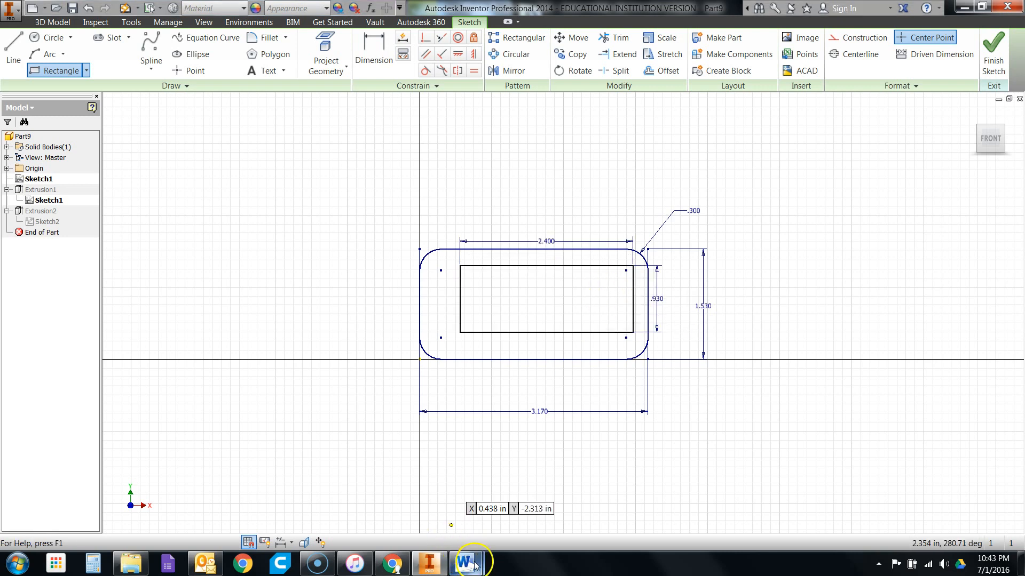
click(535, 506)
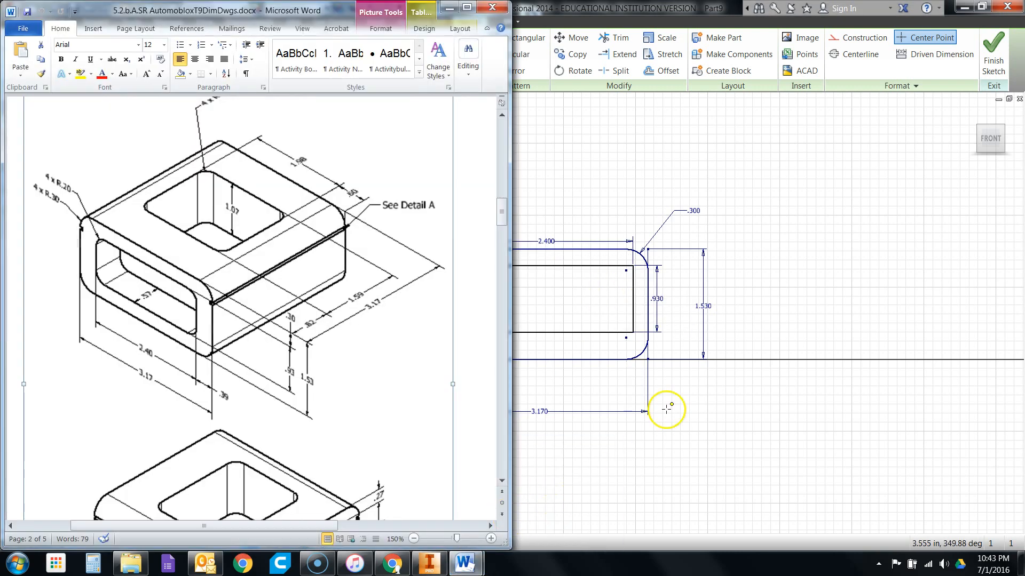
click(450, 7)
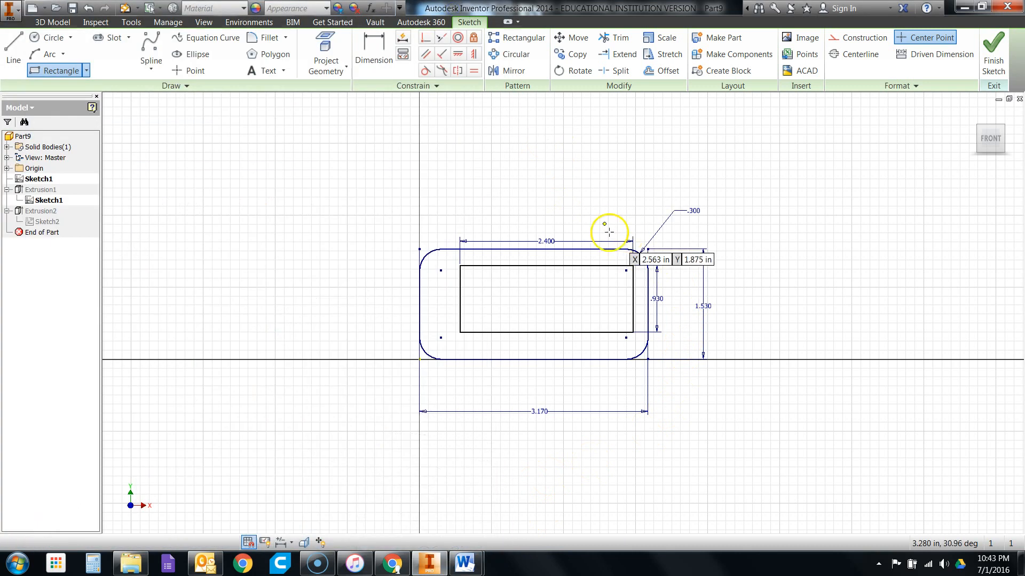
Step: Check the Word drawing for the socket's side offset, and dimension the rectangle's right edge 0.39 in from the block's right edge
click(380, 53)
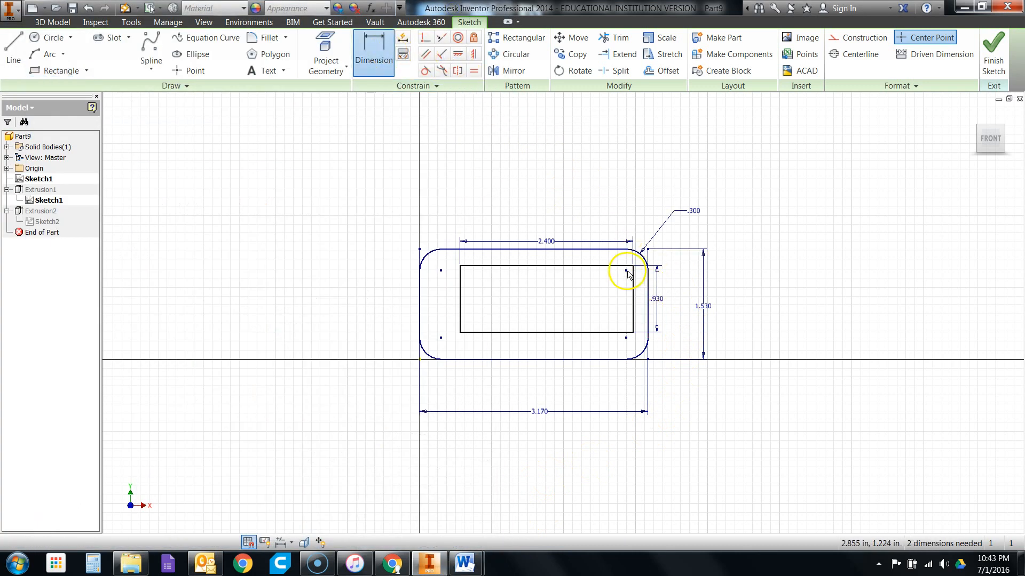
click(465, 563)
click(541, 516)
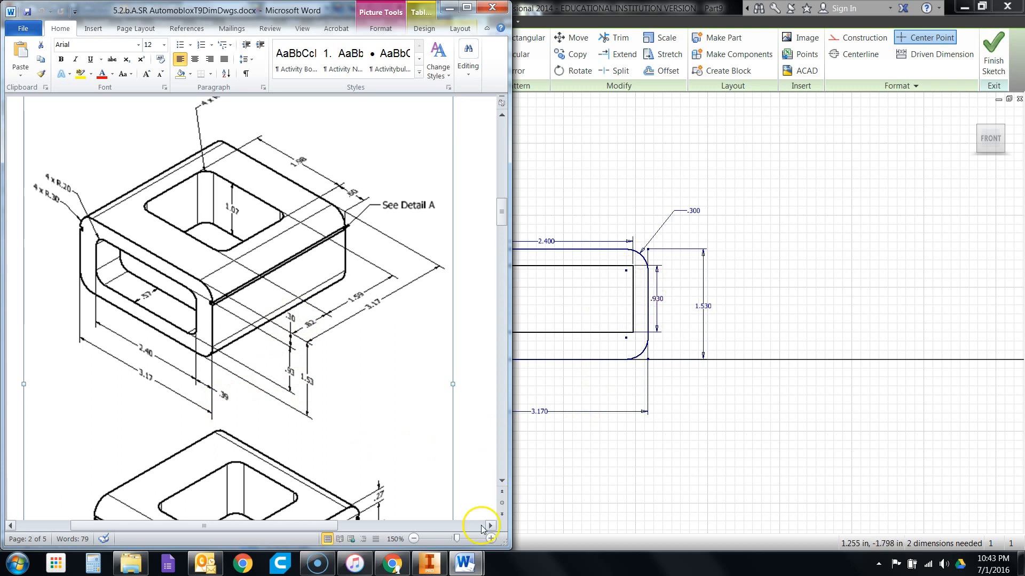
click(582, 7)
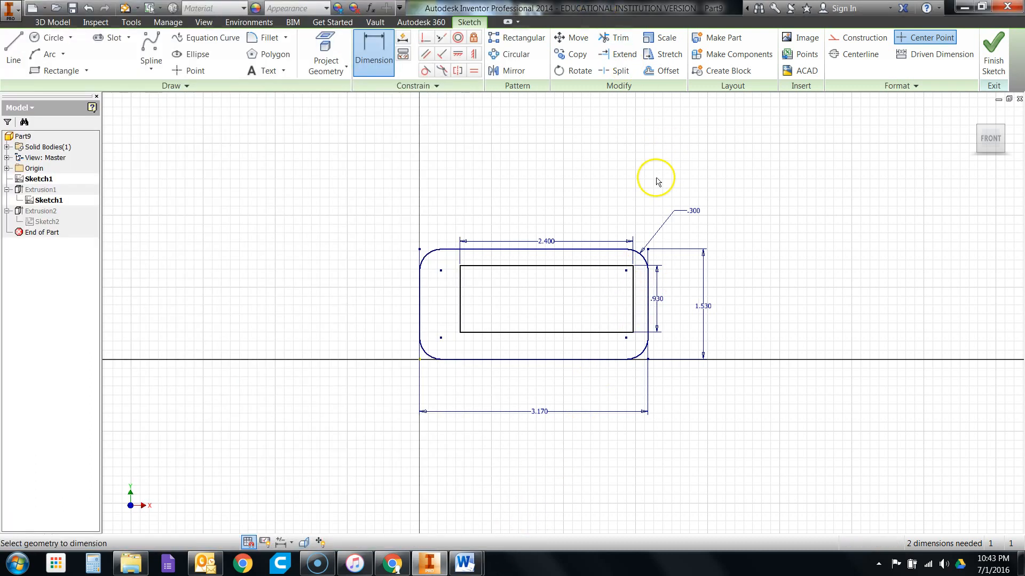
click(634, 313)
click(649, 313)
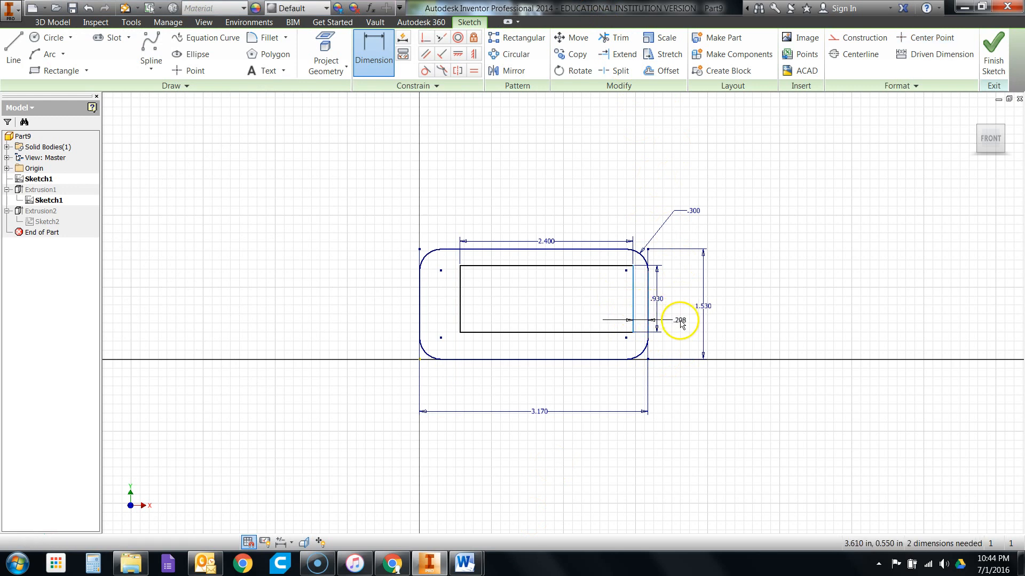
click(679, 323)
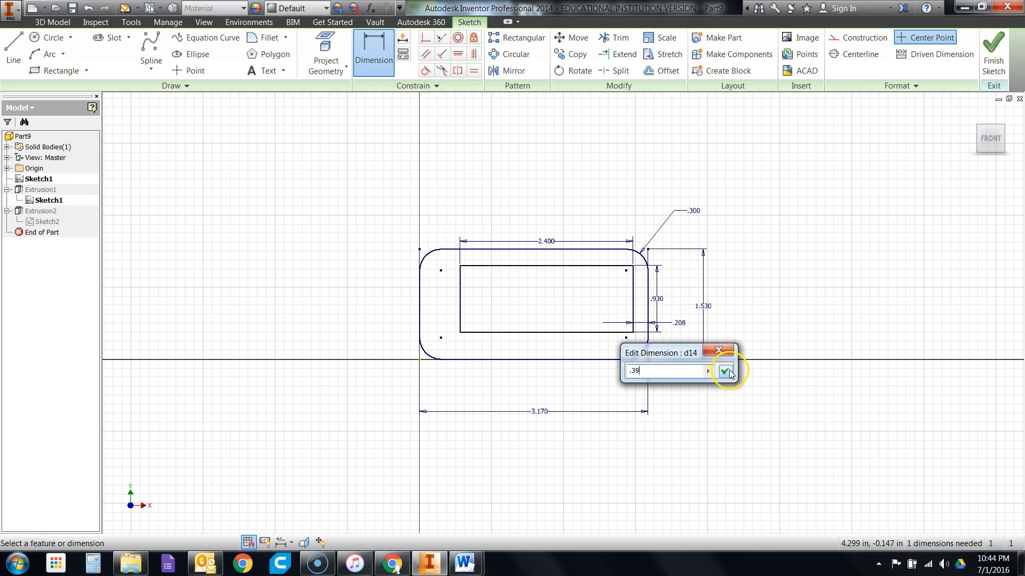
click(725, 371)
Step: Dimension the rectangle's top edge 0.30 in below the block's top edge, and end dimensioning
click(608, 249)
click(644, 237)
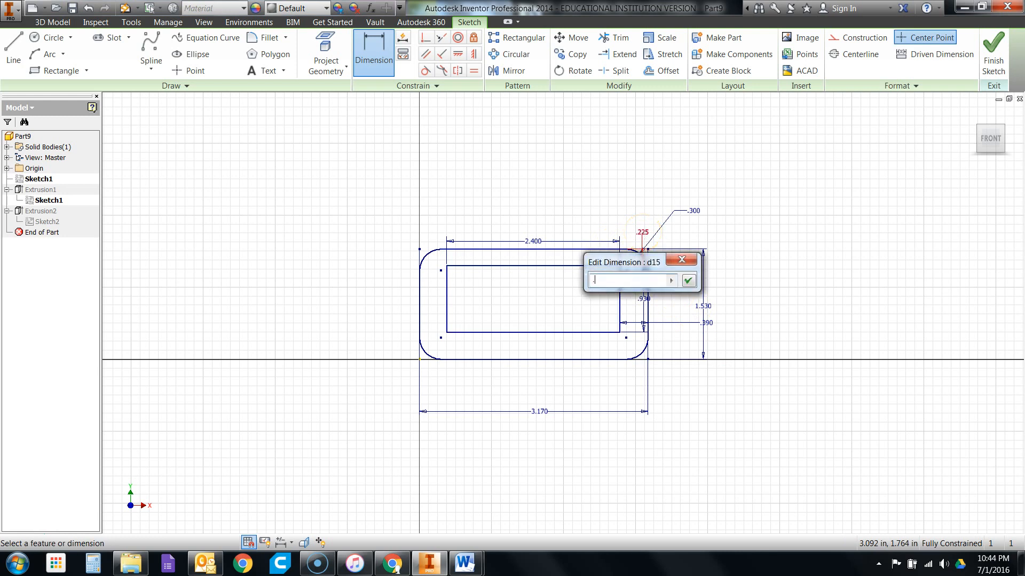
key(Return)
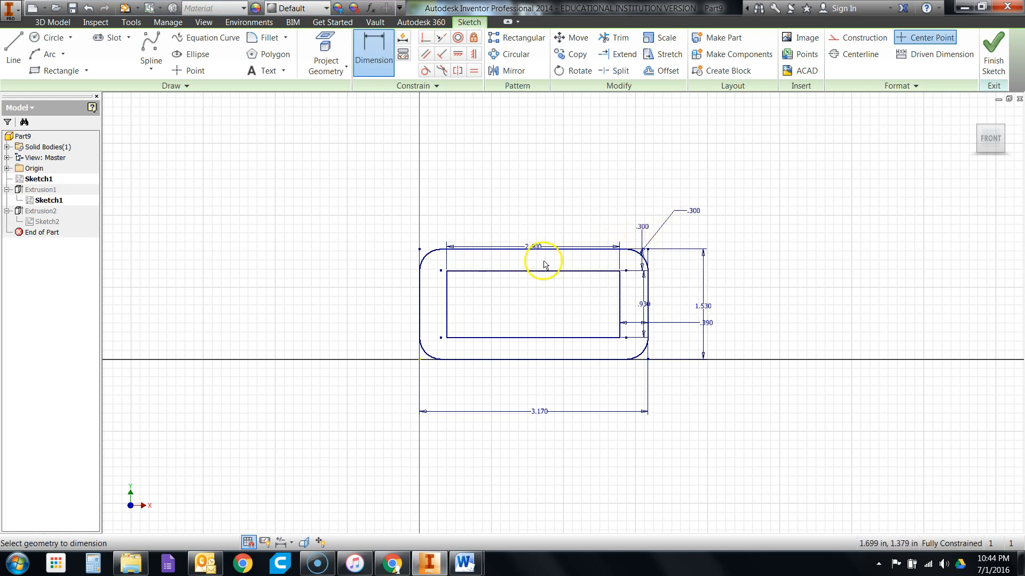
right_click(558, 205)
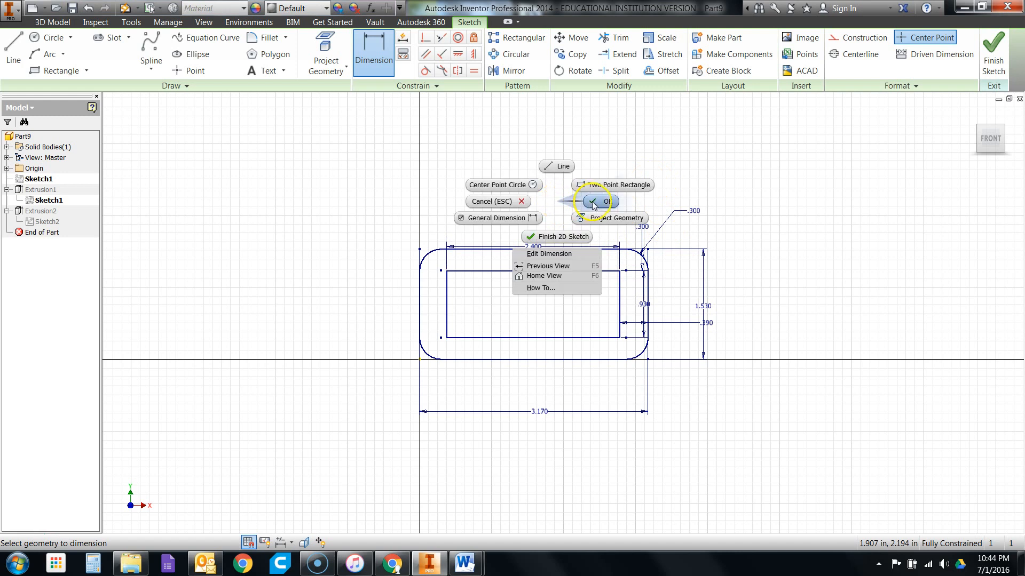
click(591, 206)
Step: Rearrange the sketch dimensions outside the block's profile, with horizontal ones below it and vertical ones to its right
drag(535, 248, 540, 398)
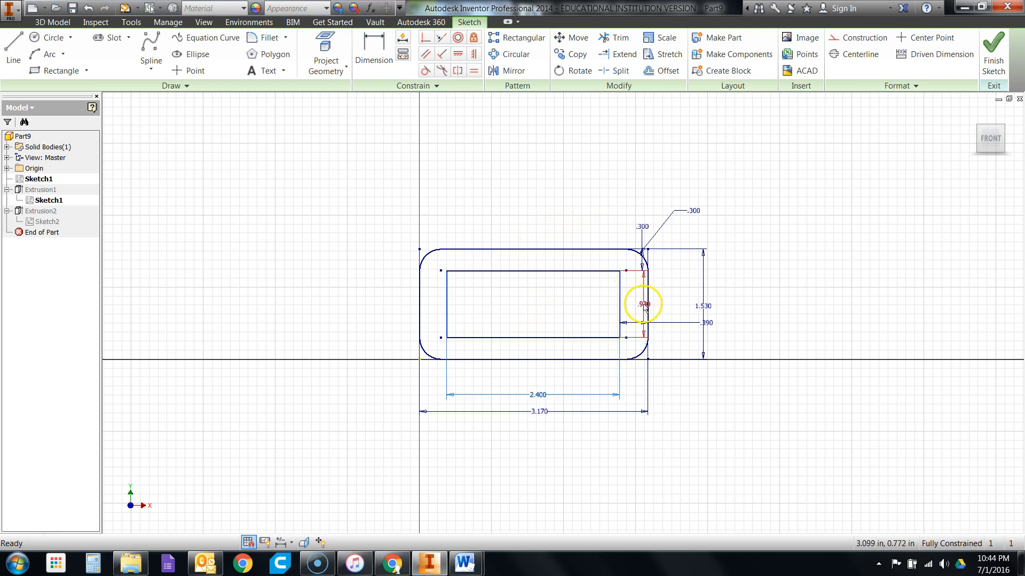
drag(647, 307, 666, 403)
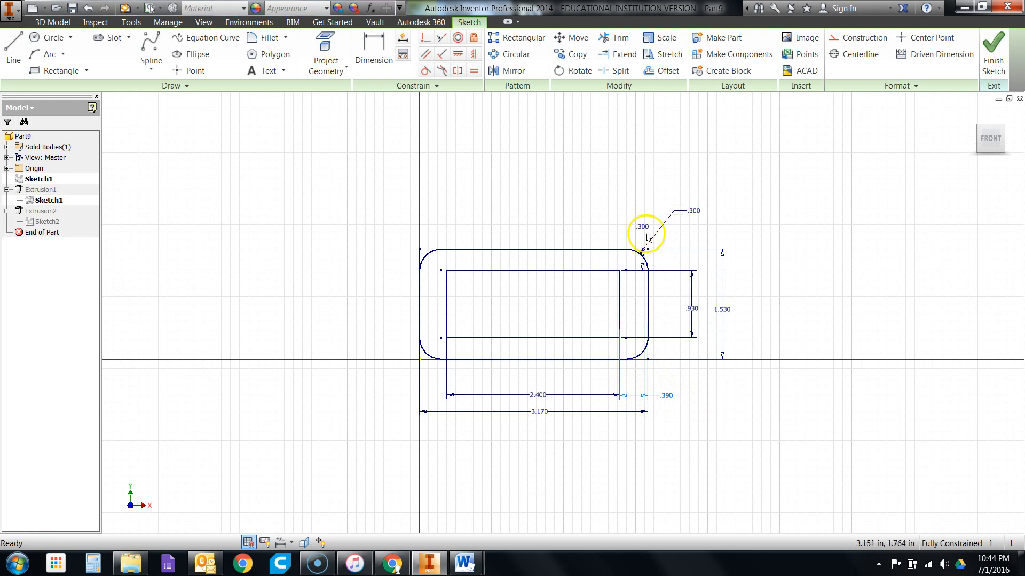
drag(649, 230, 693, 238)
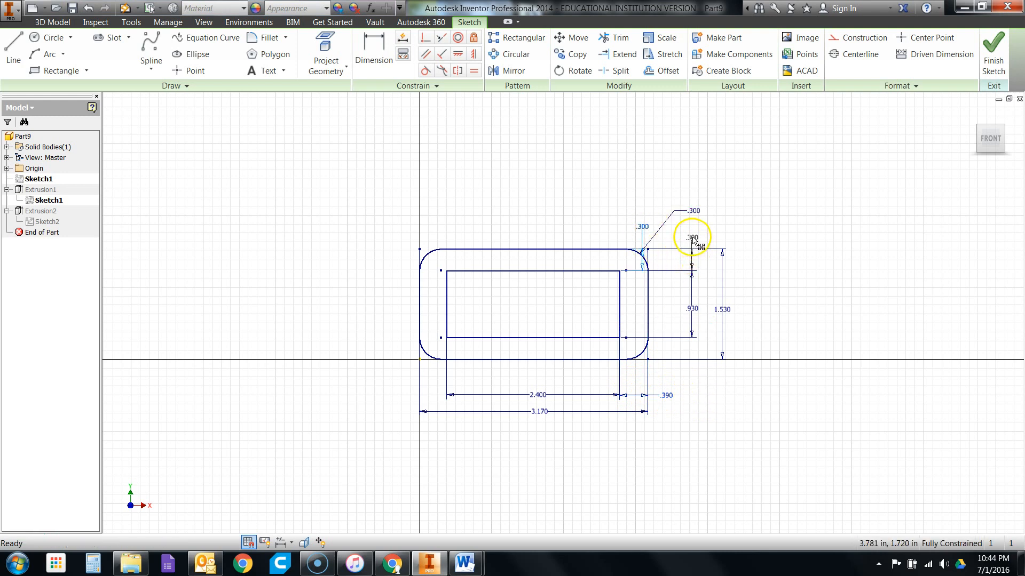
click(802, 177)
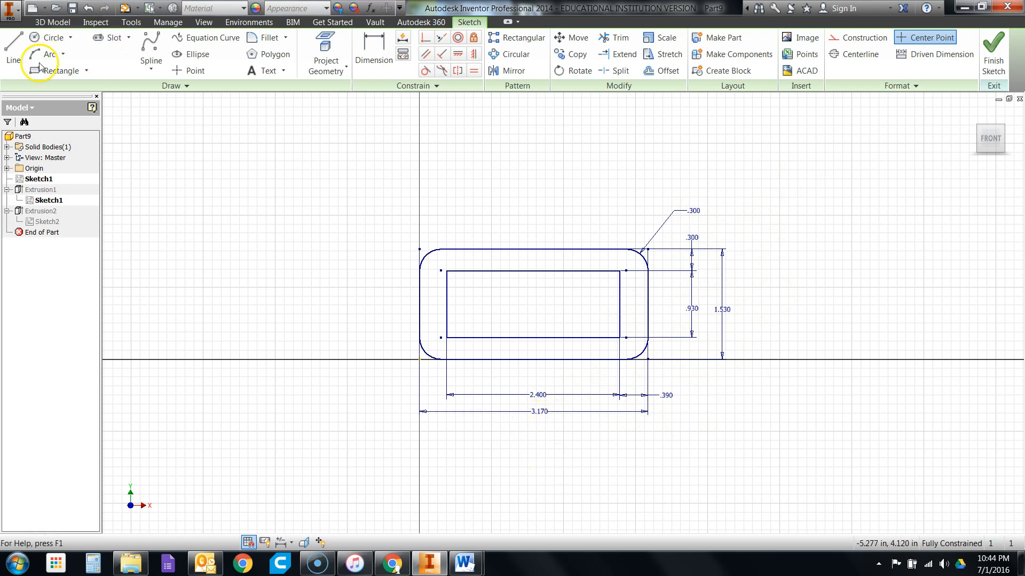
Step: Start a 2D fillet for the socket rectangle's corners, and consult the Word drawing for their radius
click(268, 38)
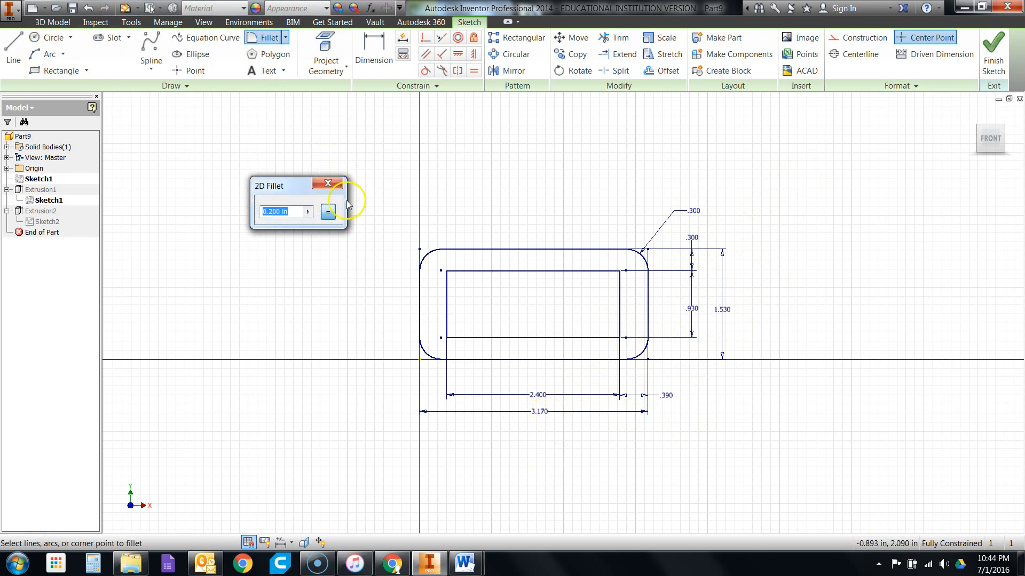
mouse_move(463, 563)
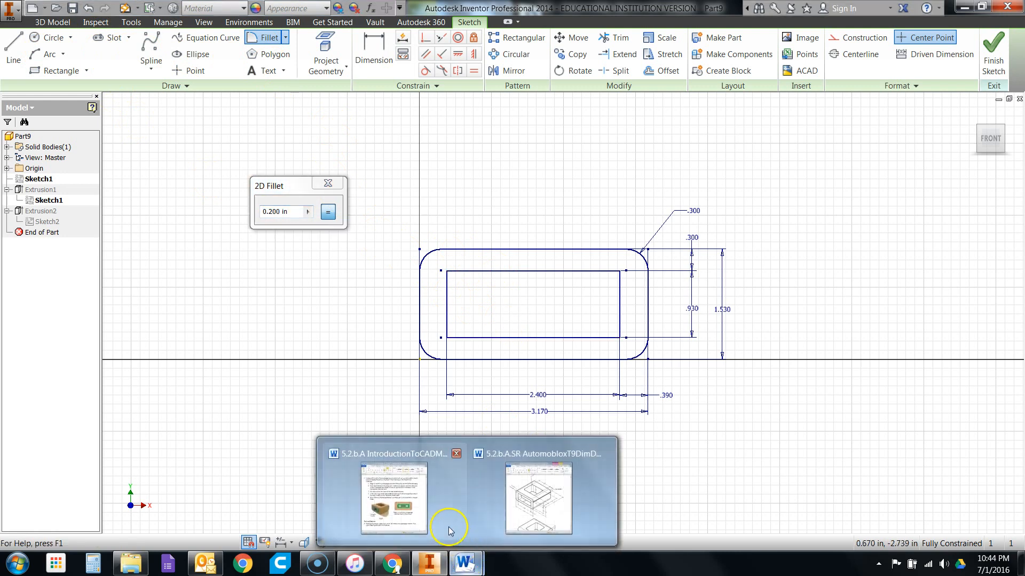
click(506, 483)
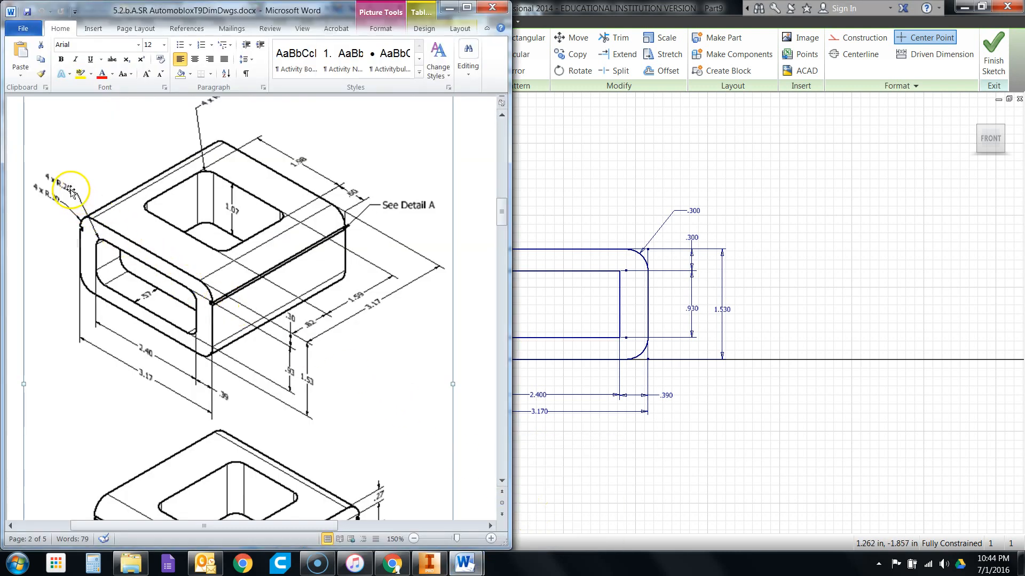
Step: Switch back to Inventor and round all four corners of the inner rectangle with 0.200 in sketch fillets
click(795, 213)
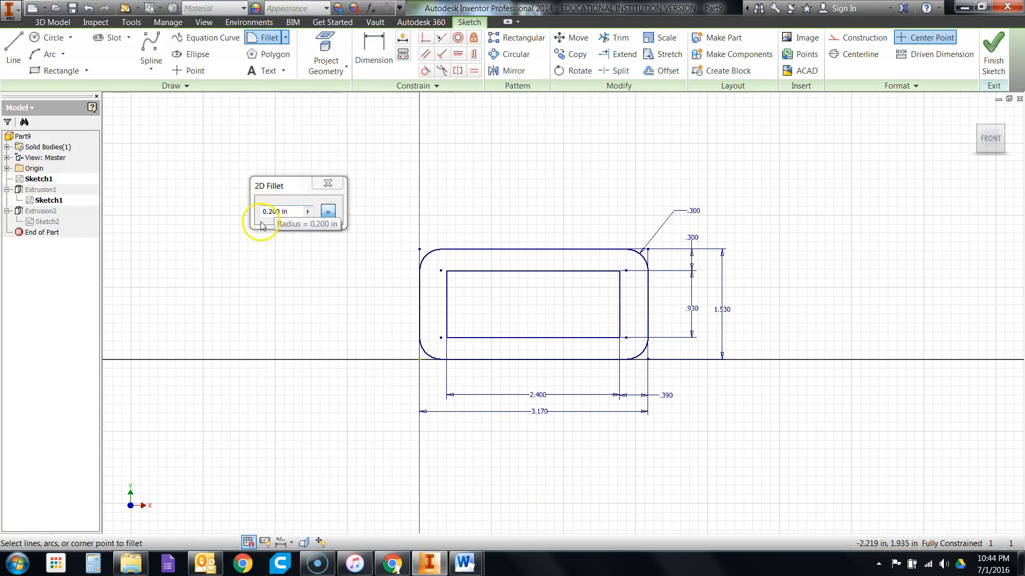
click(448, 272)
click(622, 273)
click(621, 339)
right_click(516, 224)
click(563, 225)
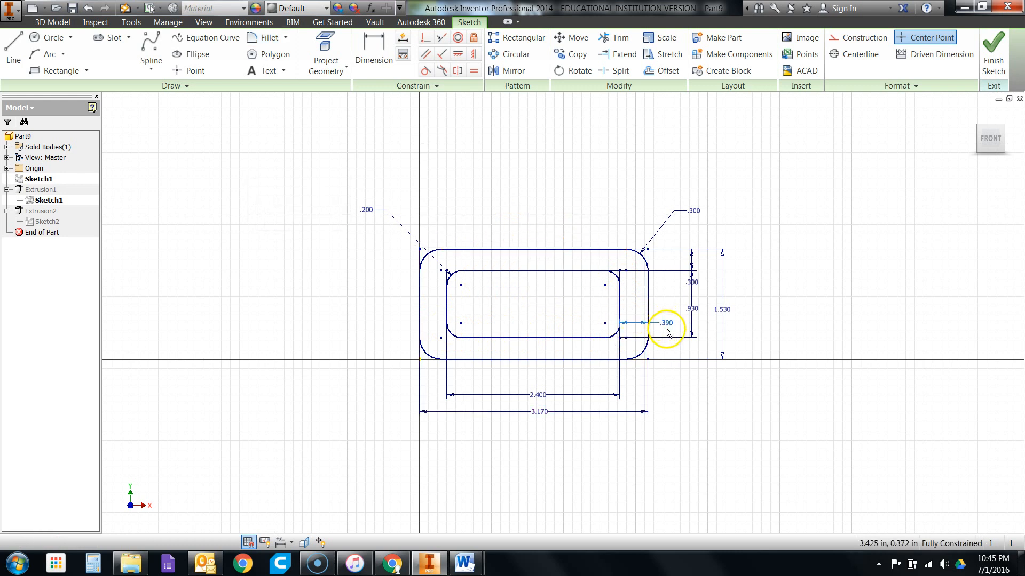
Step: Move the .390 dimension below the sketch and the inner .300 dimension above its extension lines, and finish the sketch
drag(666, 325, 669, 395)
drag(693, 287, 694, 234)
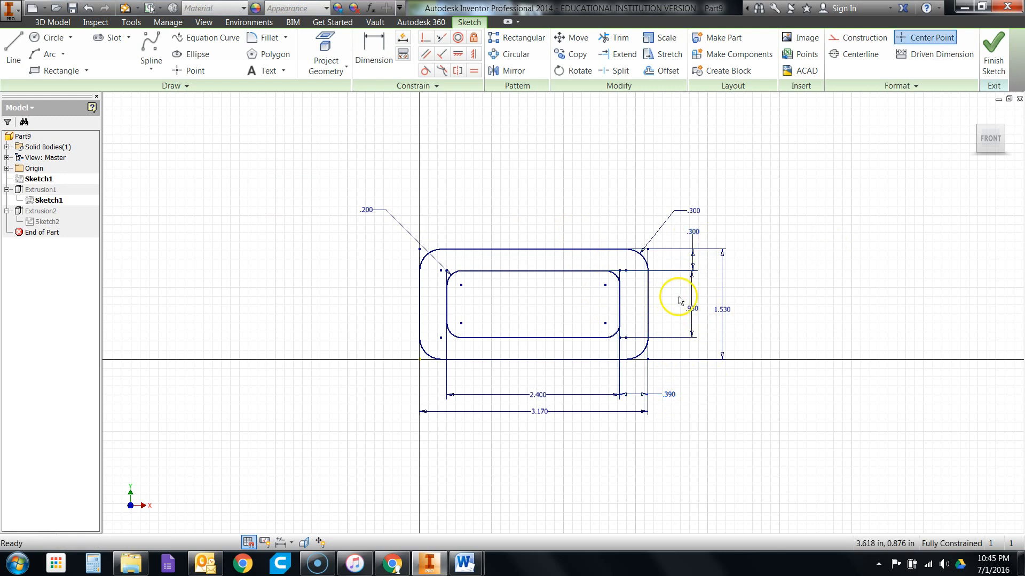
click(994, 43)
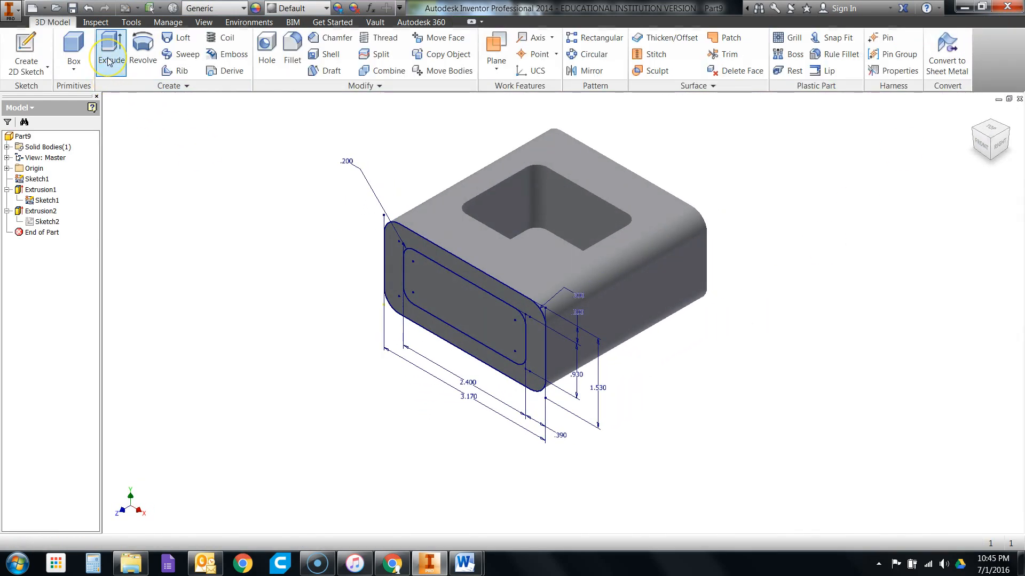
Step: Extrude the inner rounded rectangle as a cut .57 in deep into the block, checking the depth against the Word drawing
click(110, 53)
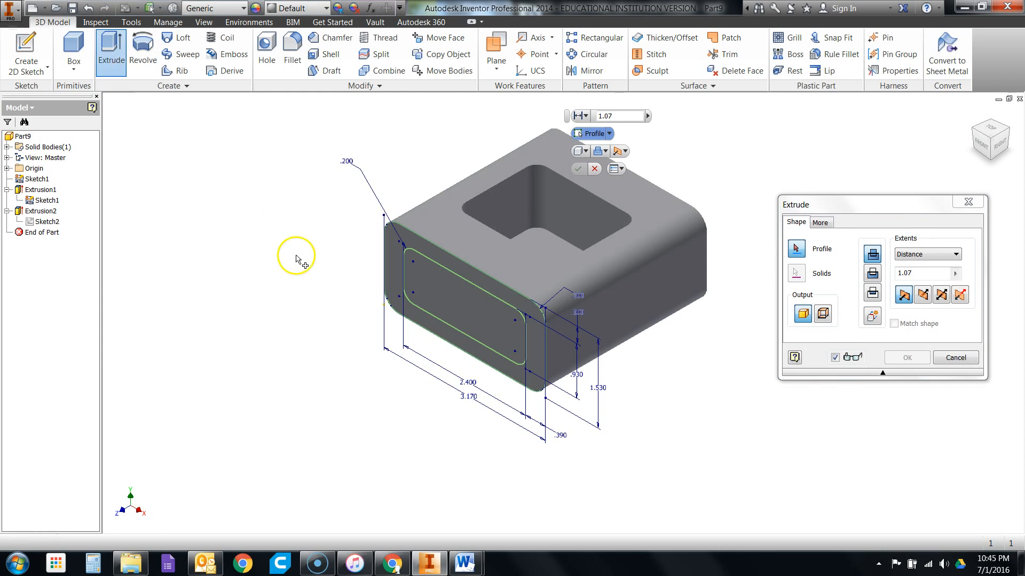
click(443, 300)
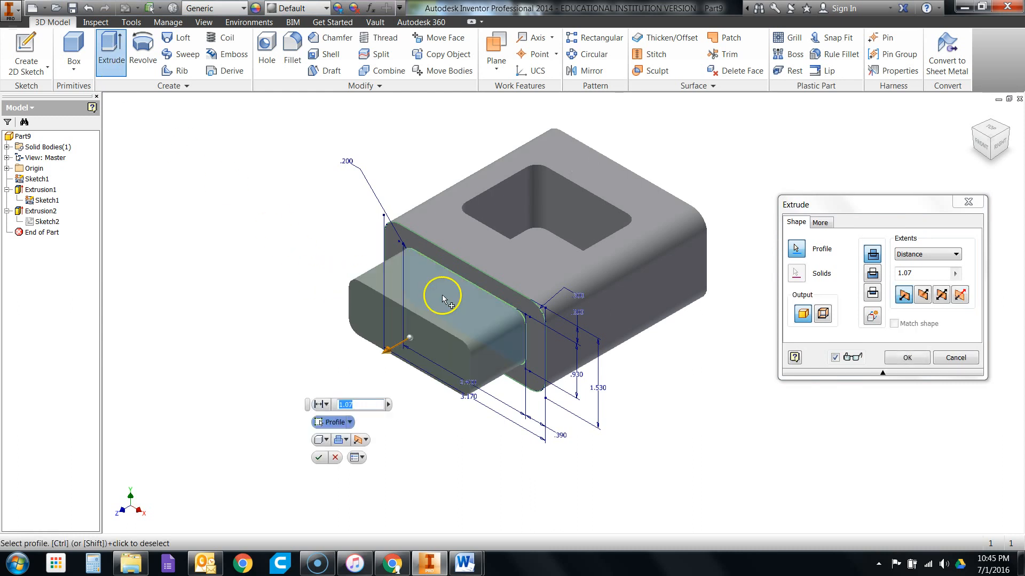
click(872, 273)
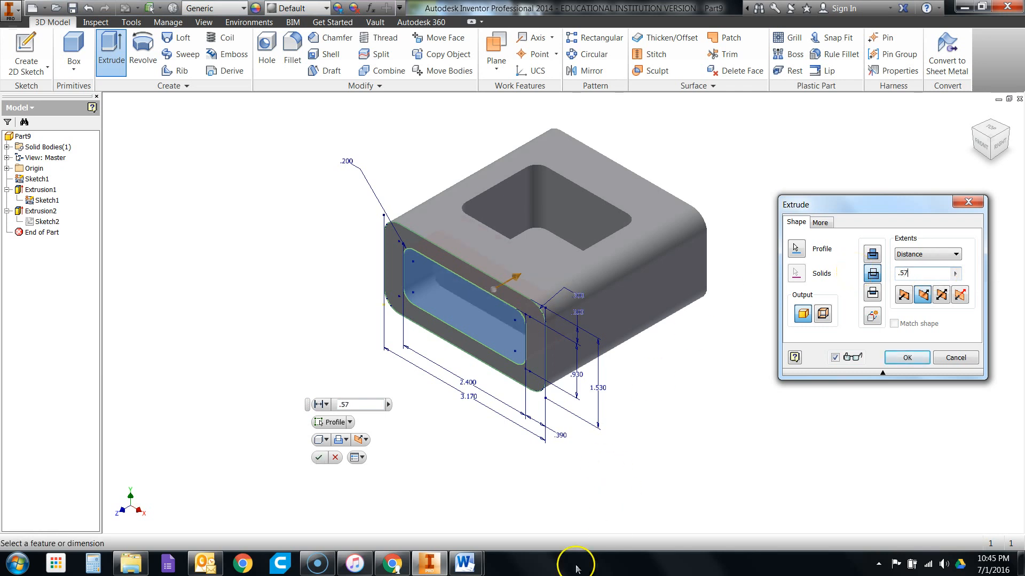
click(465, 563)
click(538, 498)
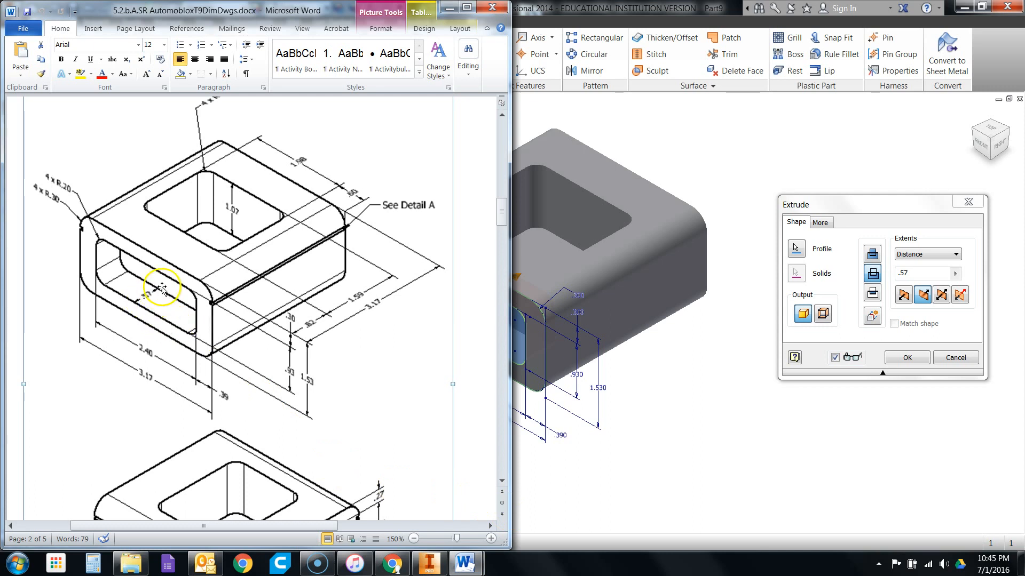
click(866, 208)
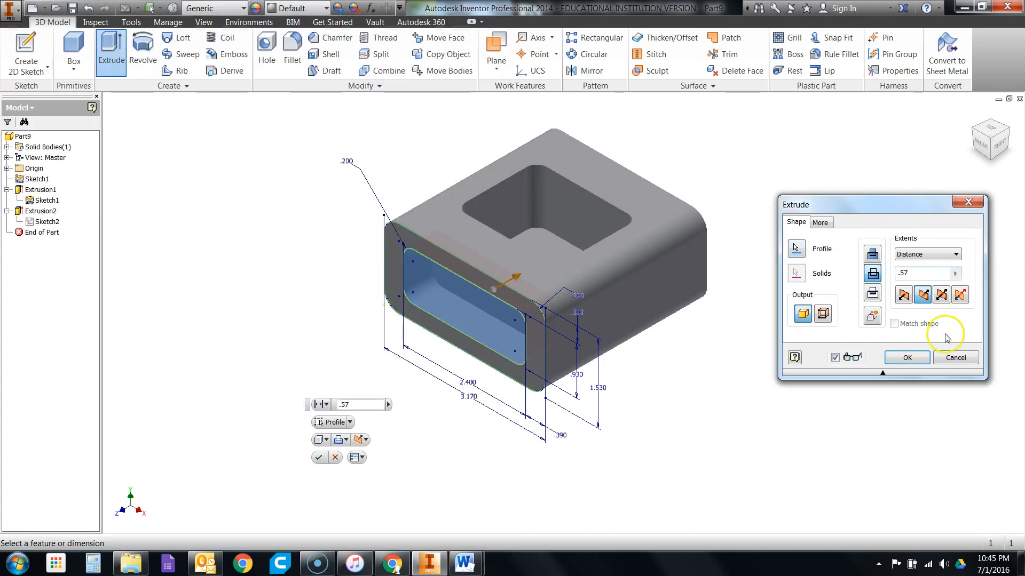
click(910, 358)
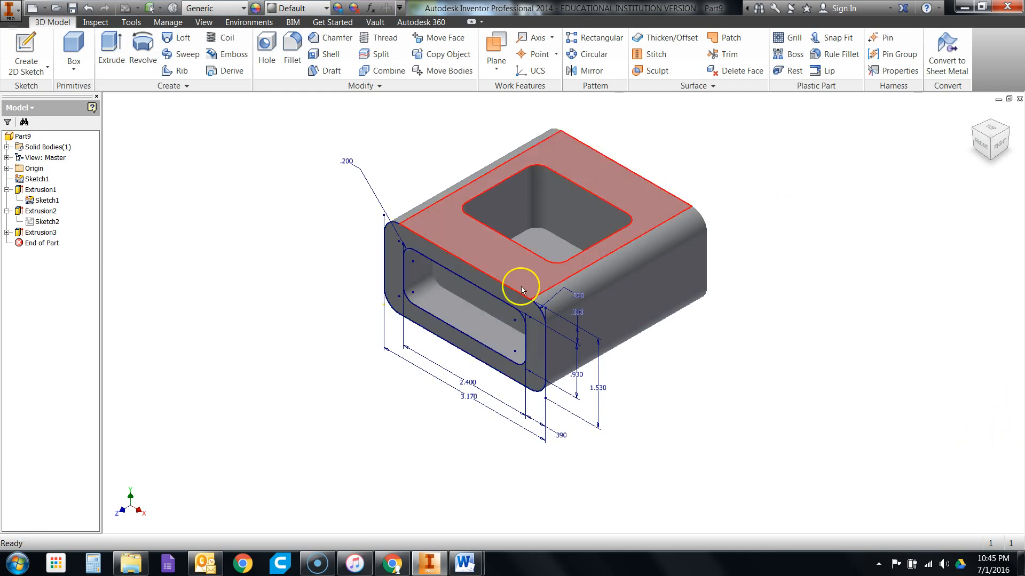
Step: Turn off the visibility of the shared Sketch1 under Extrusion1
right_click(32, 202)
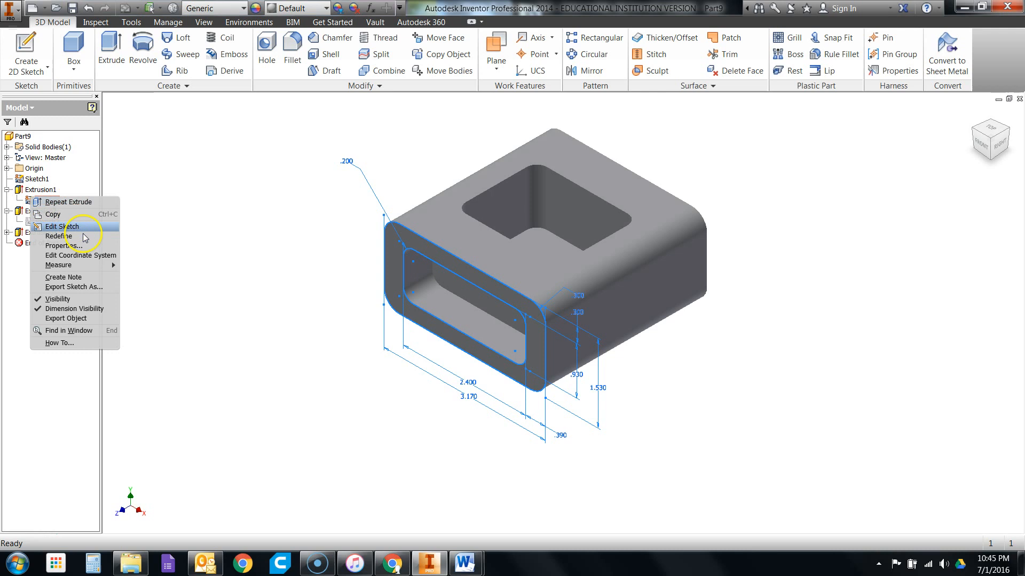
click(94, 300)
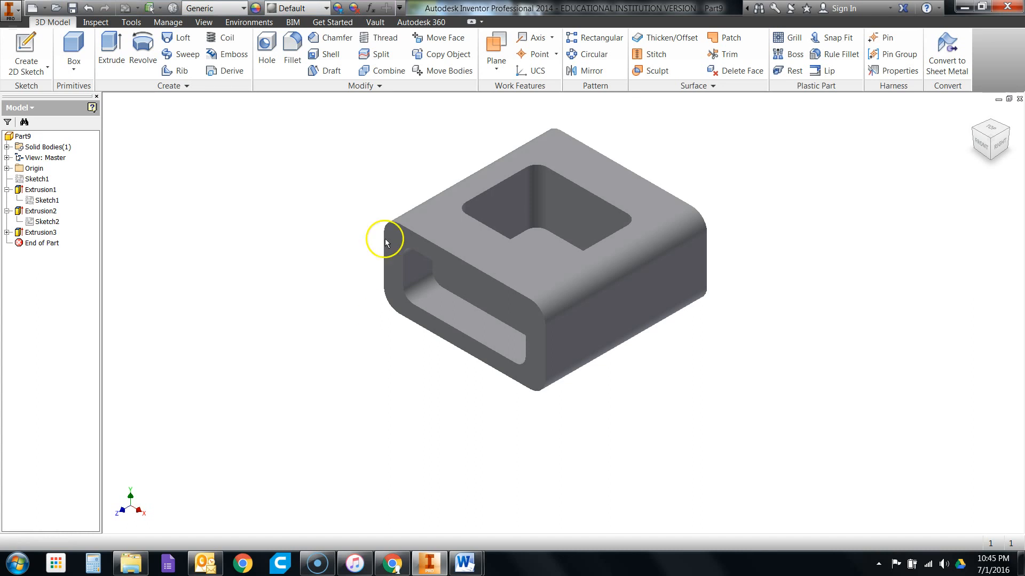
Step: Start a new 2D sketch on the block's solid back face
click(1009, 132)
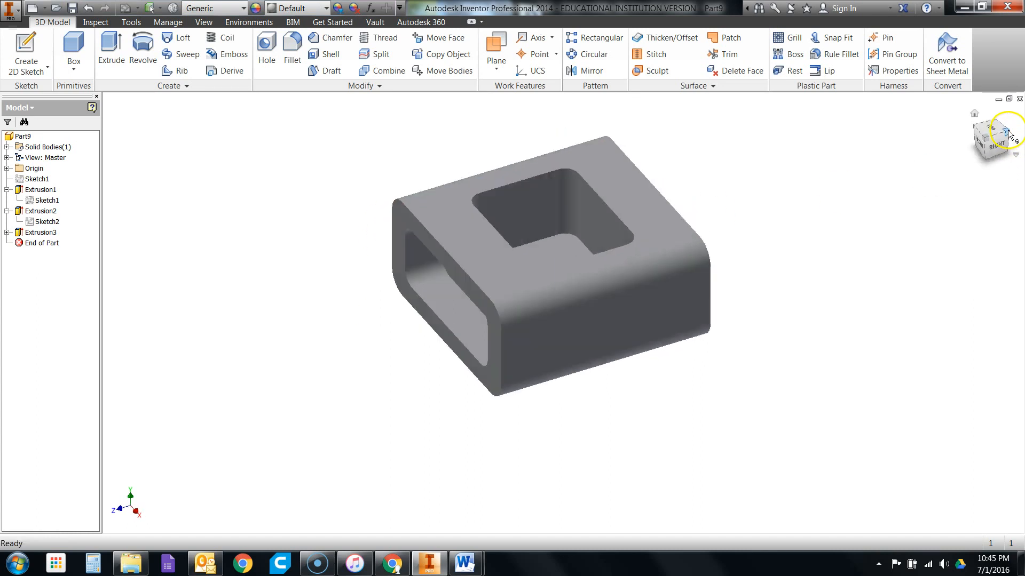
click(25, 50)
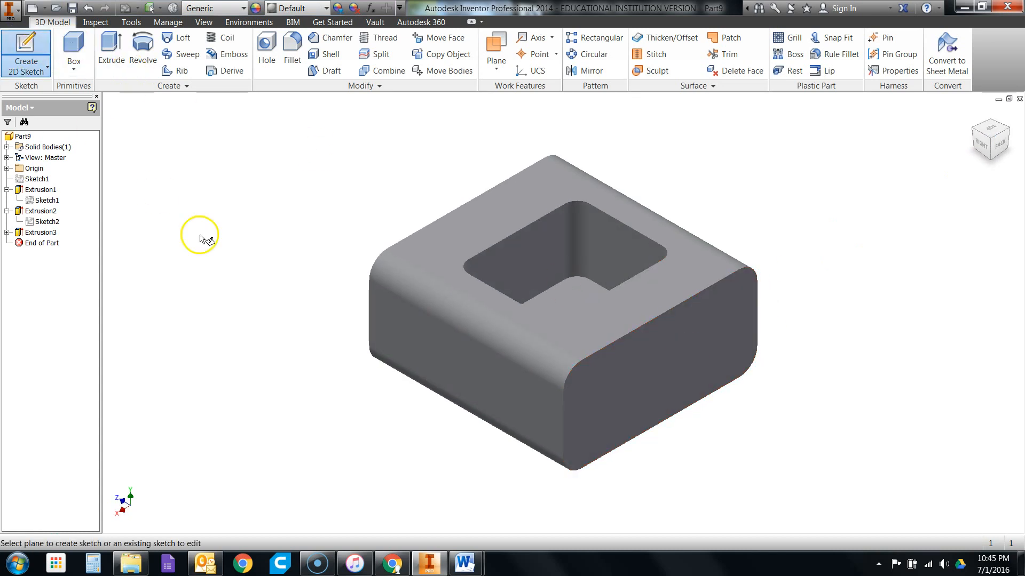
click(653, 372)
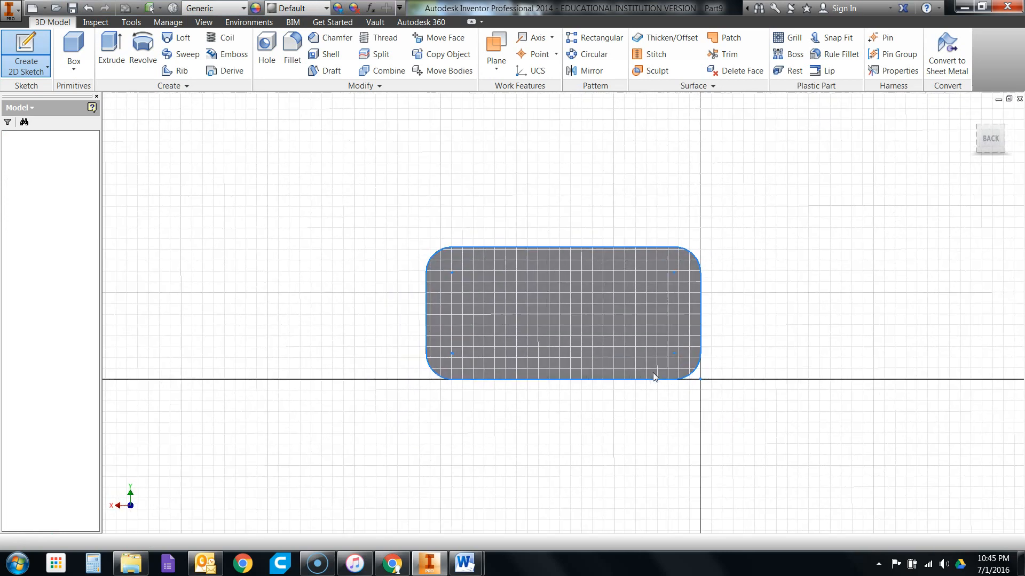
Step: Draw a 2.50 in wide by 1 in high rectangle inside the back face, taking the sizes from the Word drawing
click(59, 70)
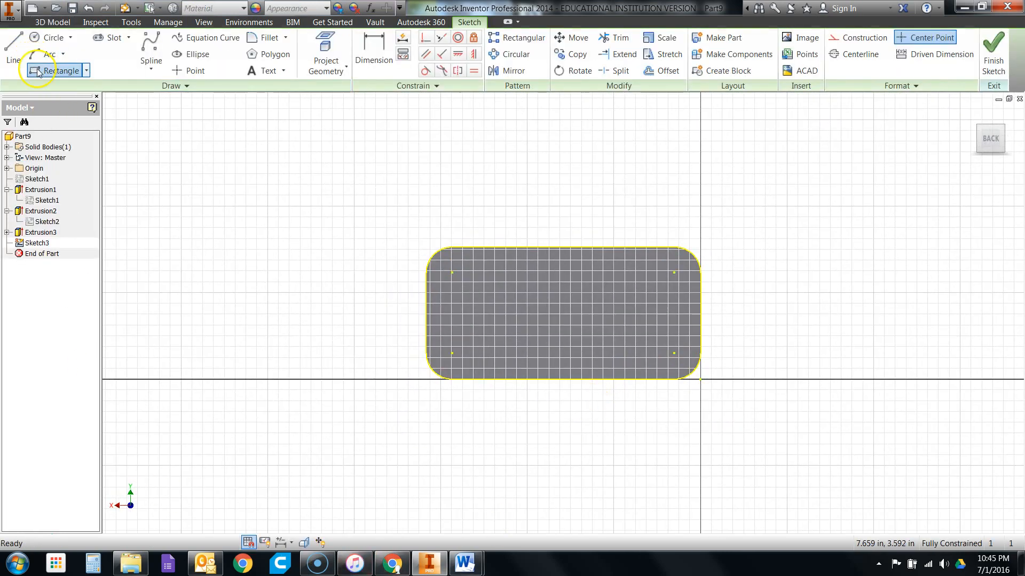
click(473, 283)
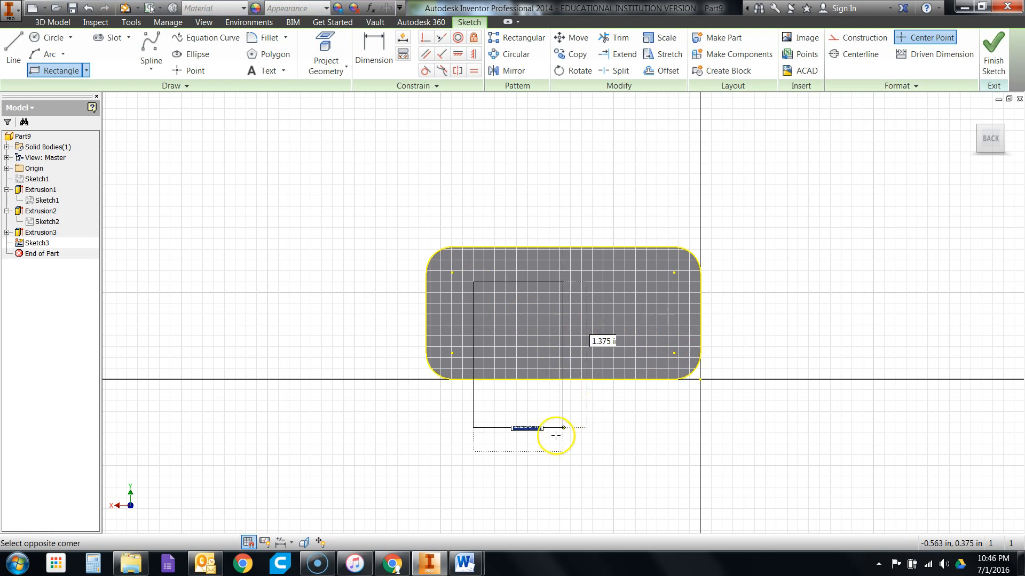
mouse_move(470, 563)
click(526, 501)
scroll(396, 331, down, 5)
scroll(395, 331, down, 1)
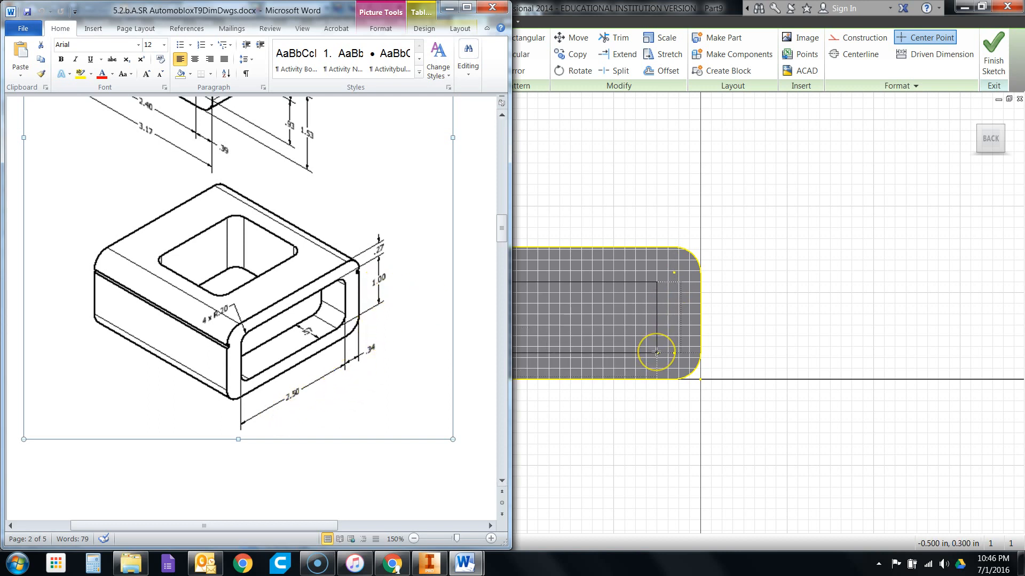
click(659, 8)
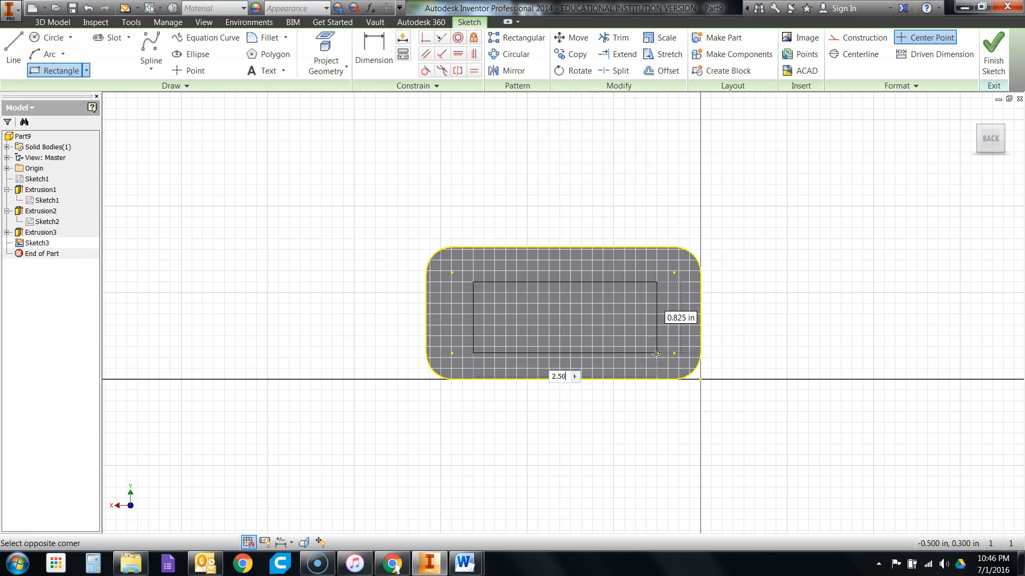
key(Tab)
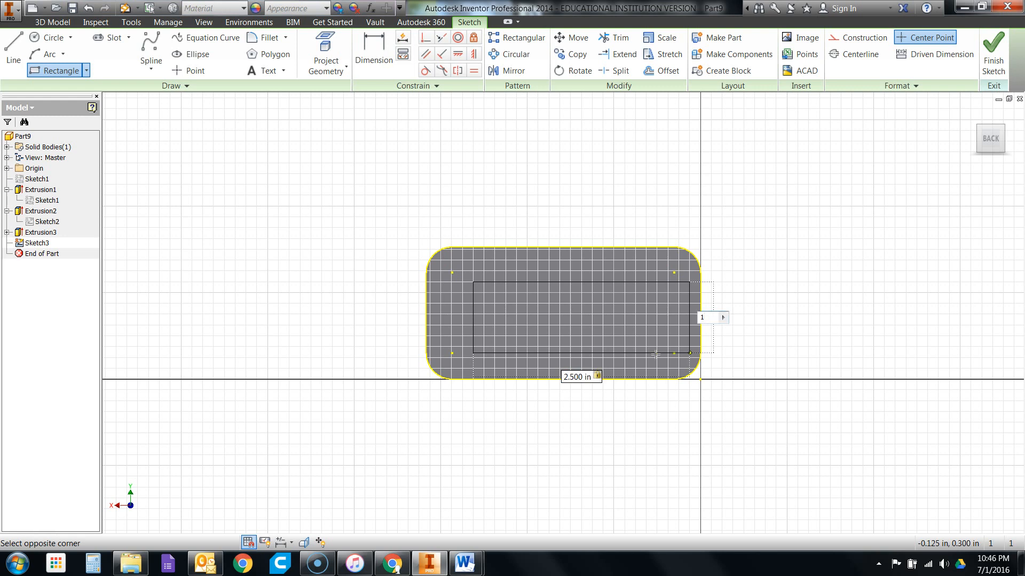
key(Return)
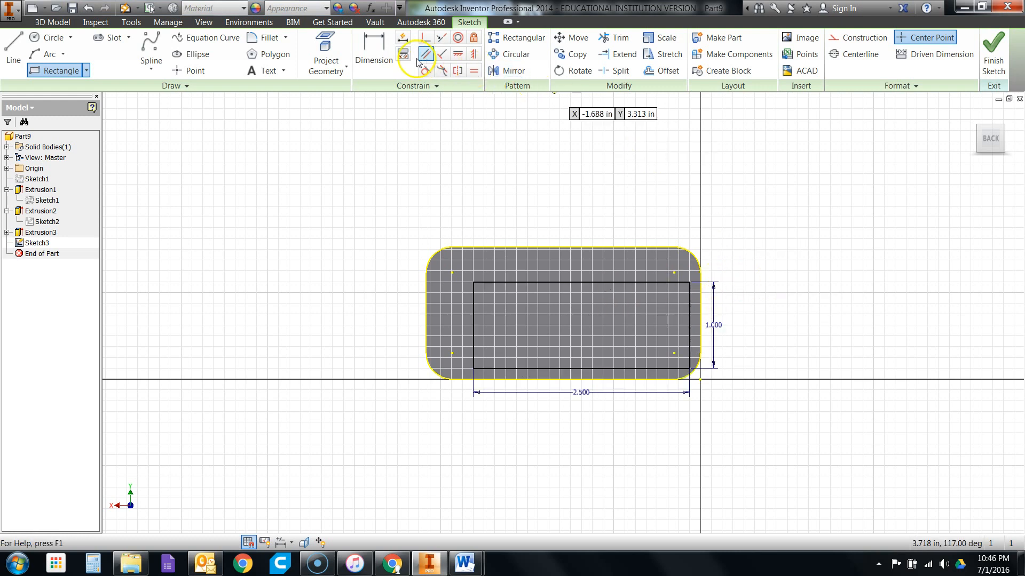
Step: Dimension the rectangle's upper edge .27 in below the block's top edge, as given in the Word drawing
key(d)
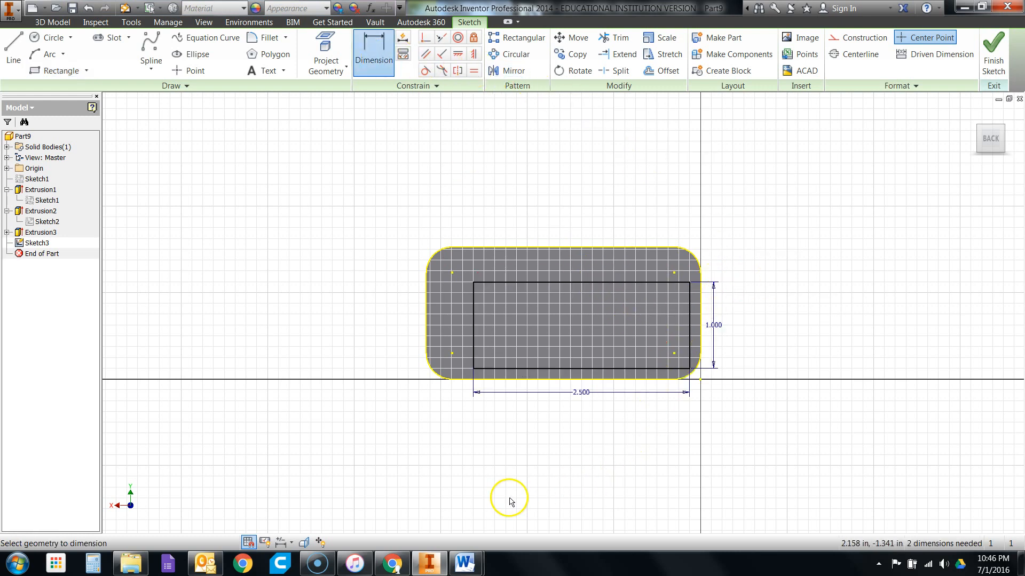
mouse_move(465, 563)
click(551, 495)
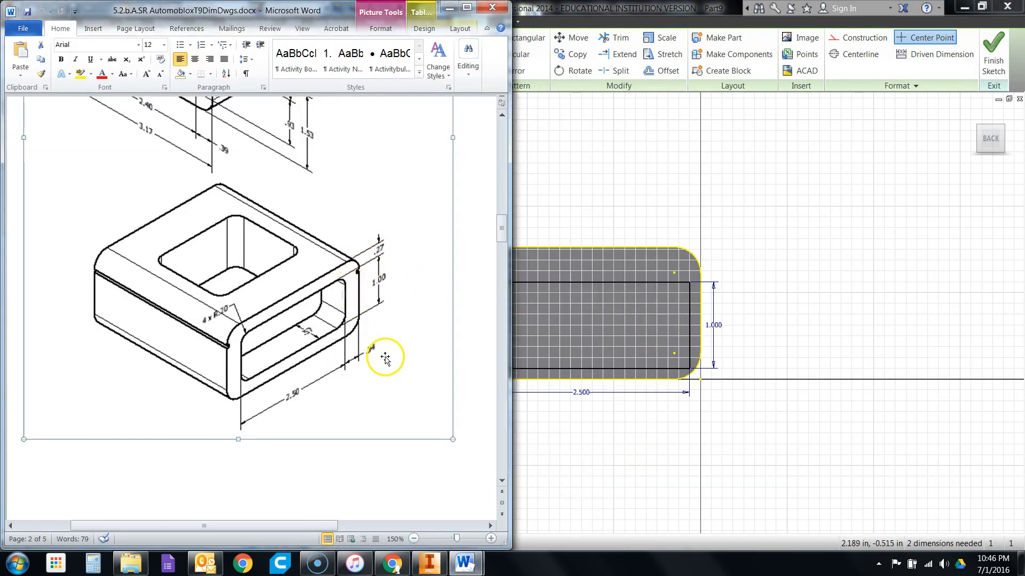
click(634, 282)
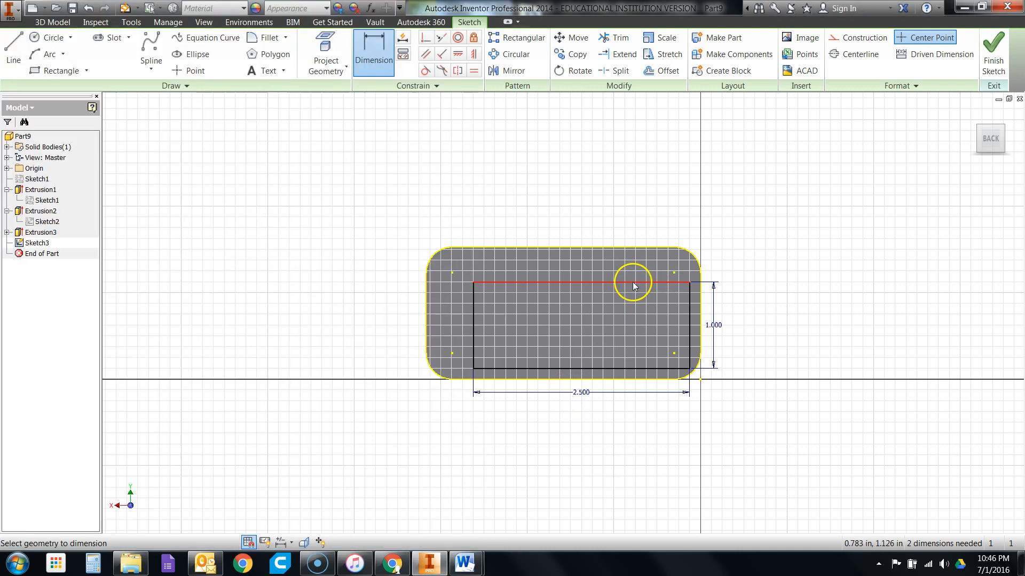
click(640, 248)
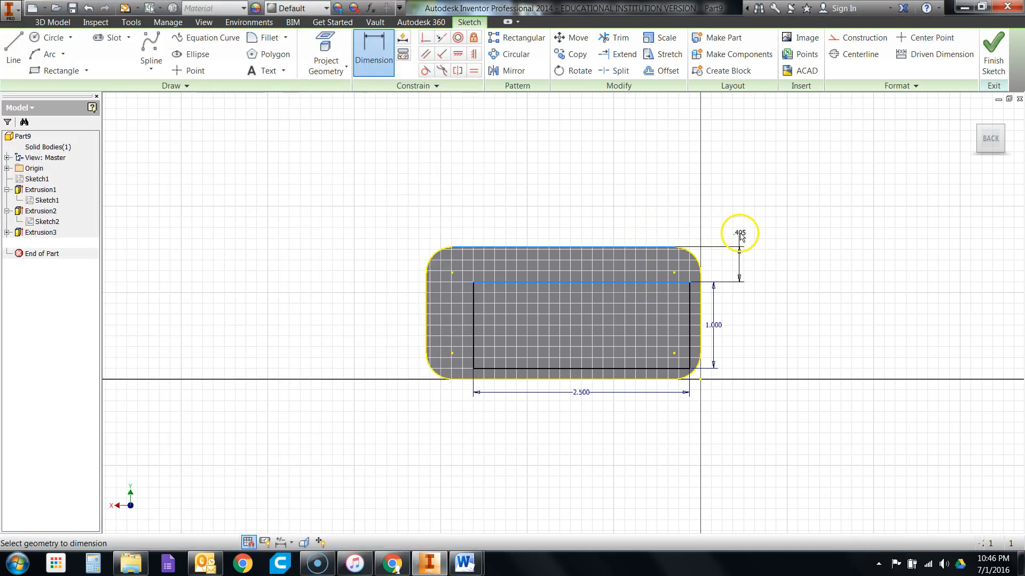
click(740, 237)
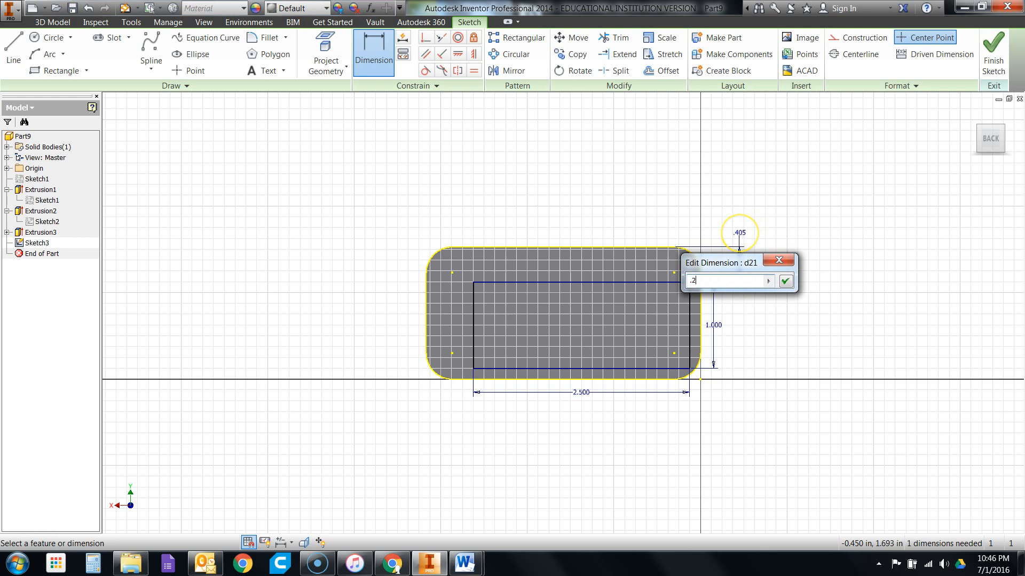
key(Return)
Step: Dimension the rectangle's right side .34 in from the block's right edge and end the dimensioning
click(689, 342)
click(700, 340)
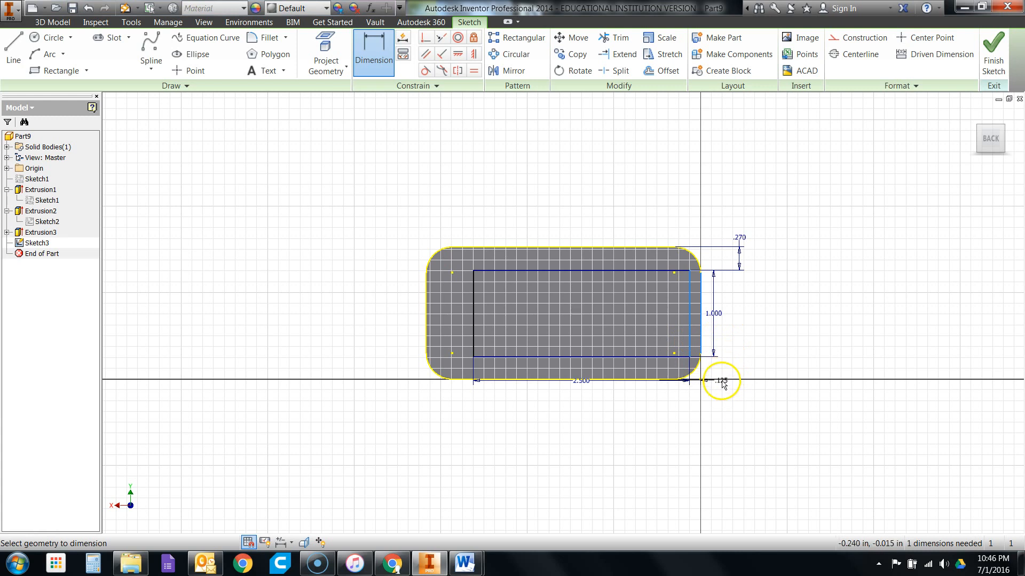
click(724, 385)
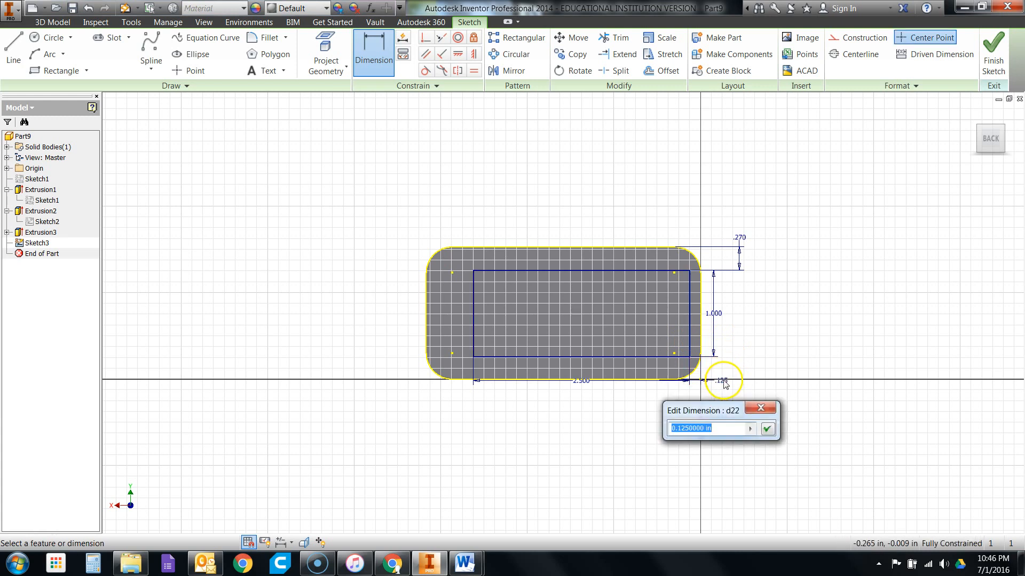
text(.34)
key(Return)
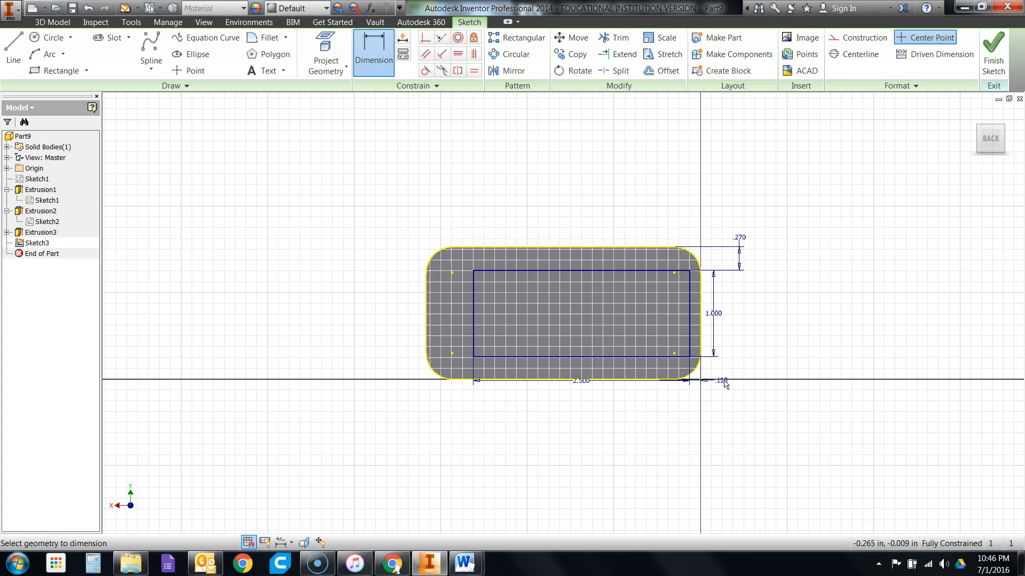
right_click(857, 313)
click(899, 314)
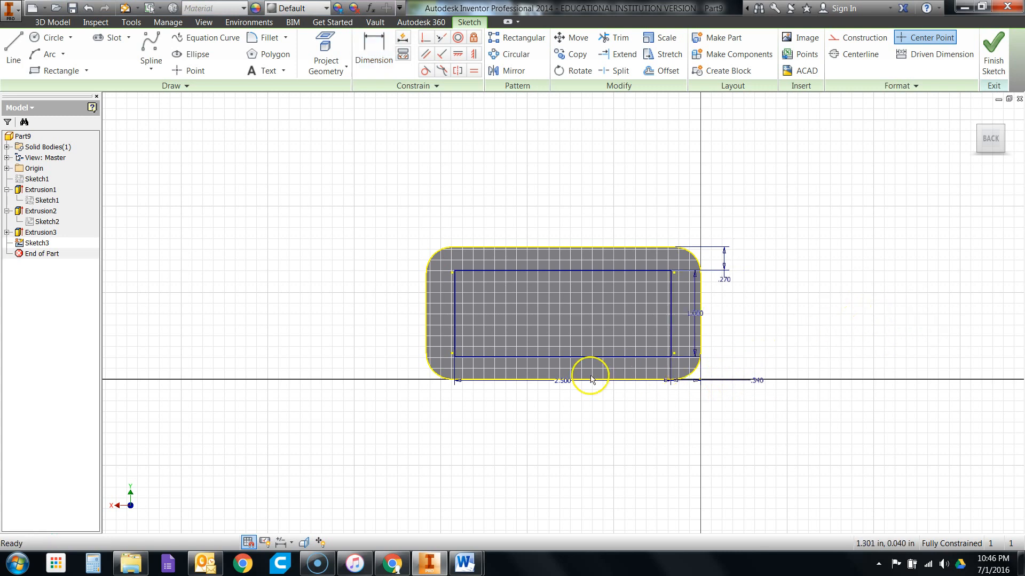
Step: Move the 2.500 and .340 dimensions below the block, and the 1.000 and .270 dimensions clear of its right side
drag(562, 380, 561, 418)
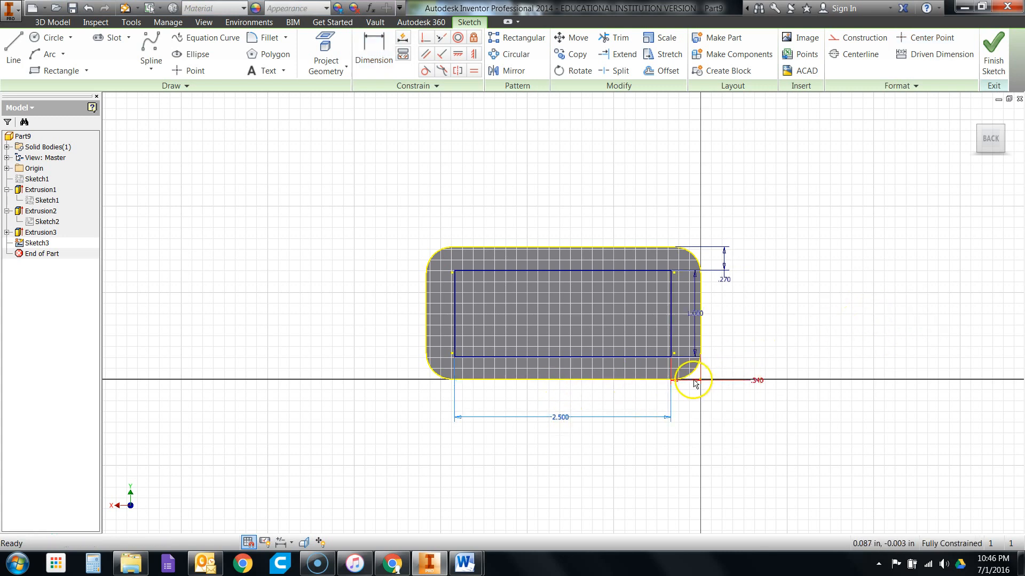
drag(756, 381, 717, 417)
drag(693, 314, 728, 232)
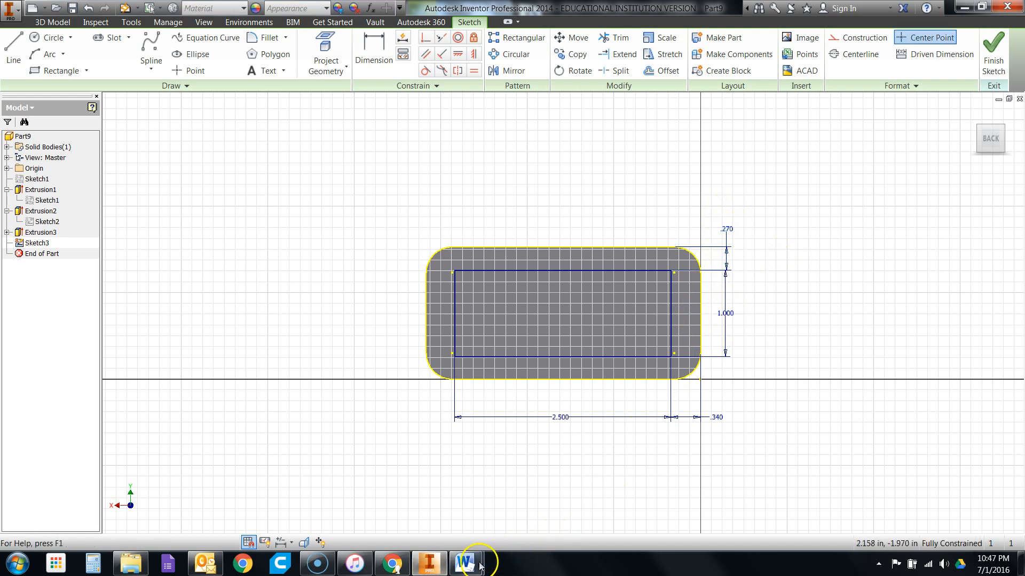
Step: Fillet all four corners of the sketched rectangle with a 0.20 in radius, as given in the Word drawing
mouse_move(466, 561)
click(538, 498)
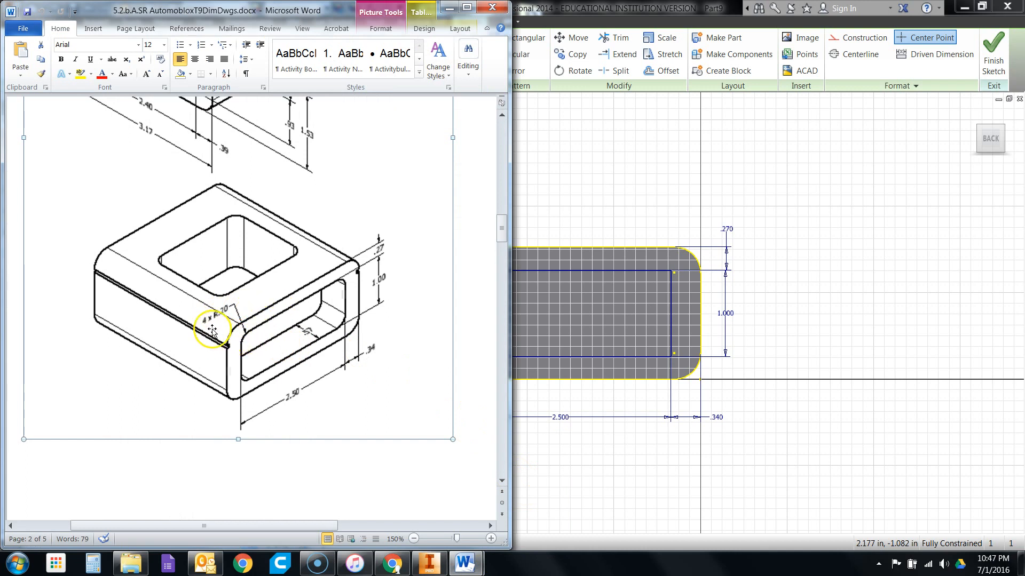
click(615, 193)
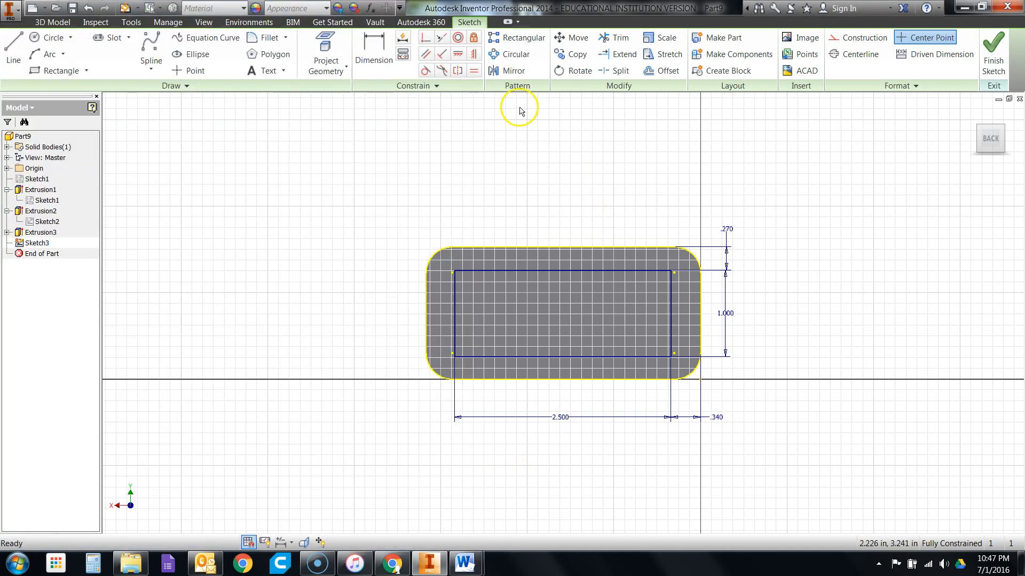
click(376, 47)
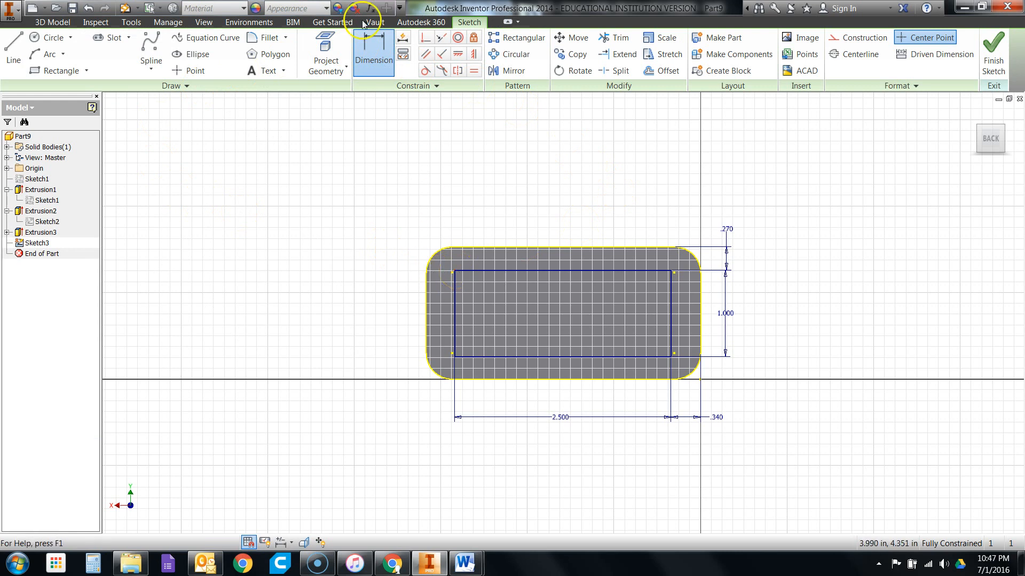
click(266, 38)
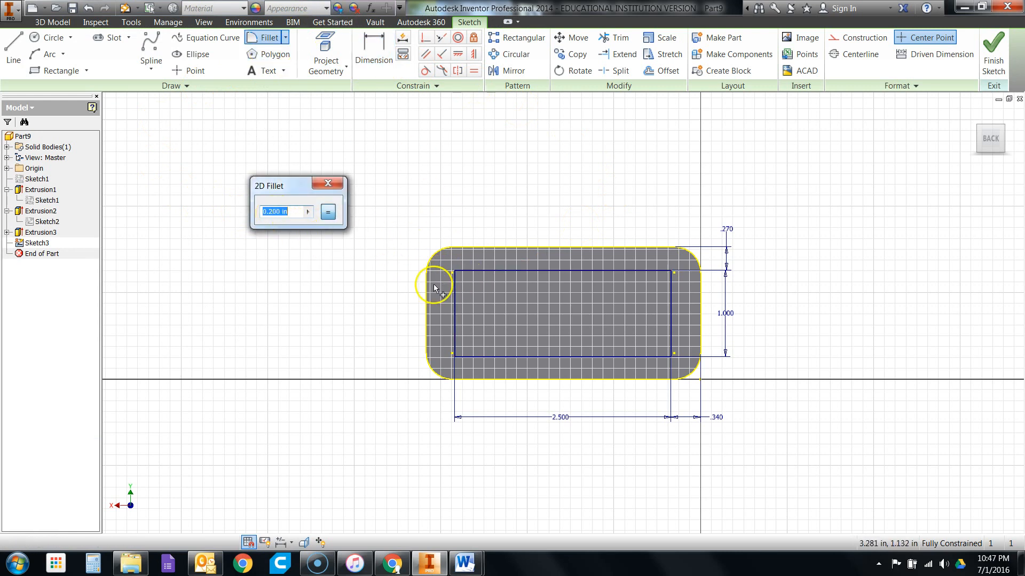
click(455, 270)
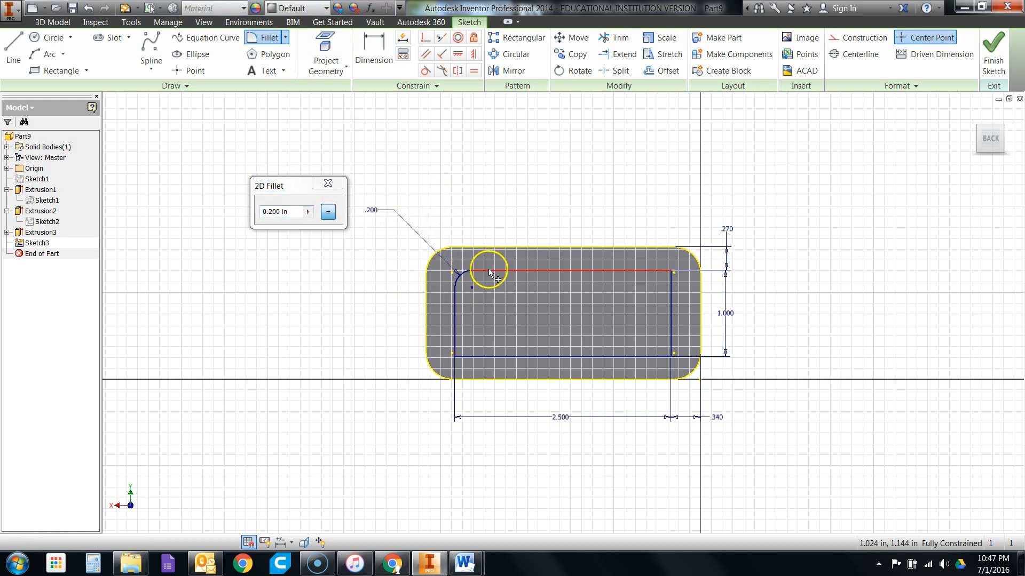
click(662, 355)
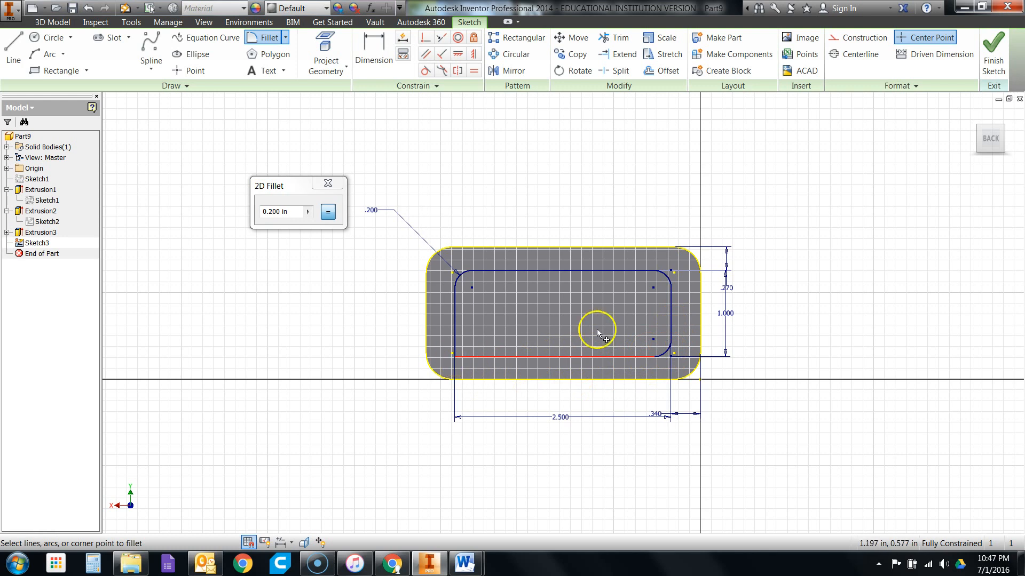
click(457, 350)
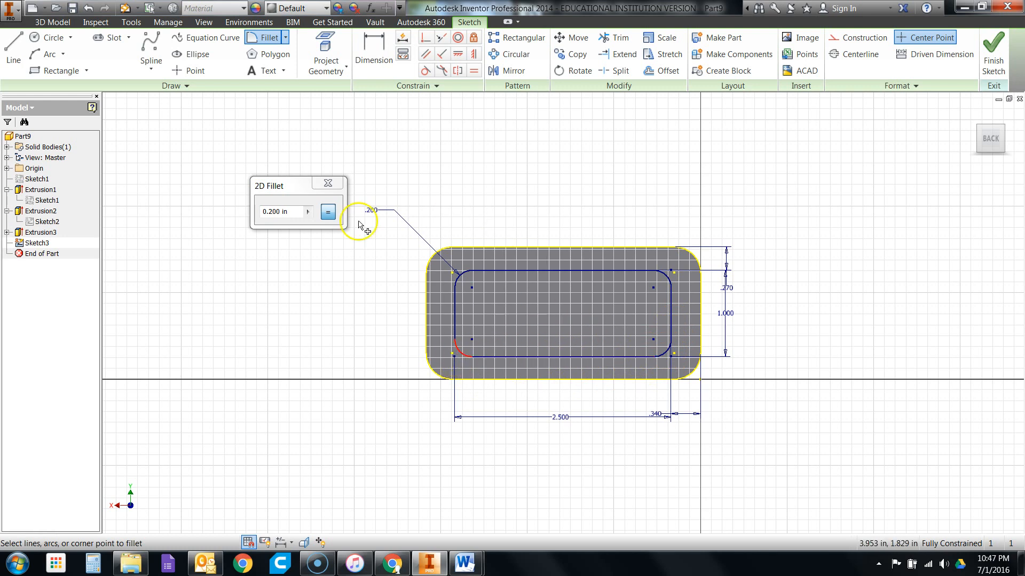
click(324, 181)
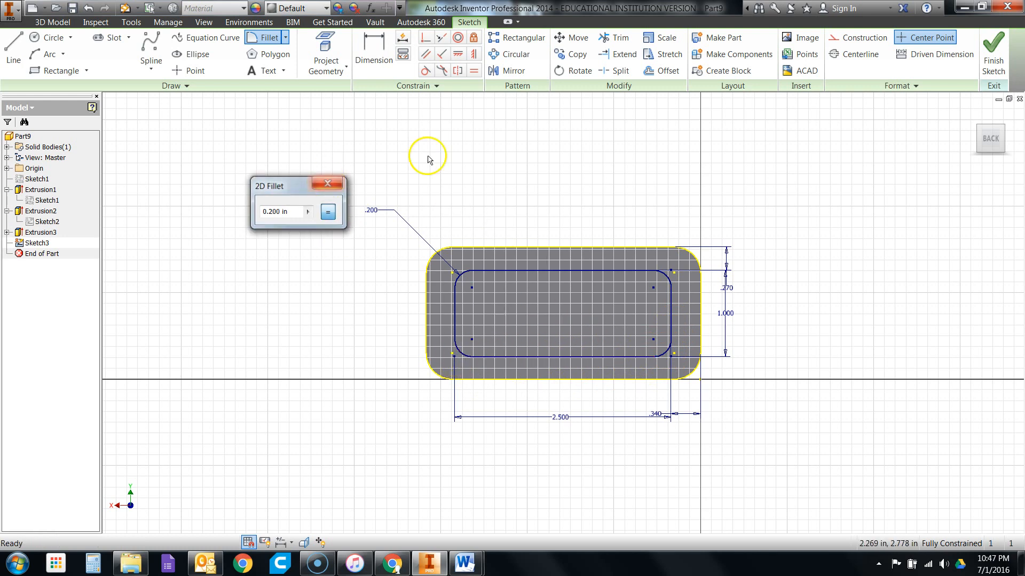
Step: Finish the sketch and extrude-cut the rounded rectangle .57 in into the block, checking the depth against the Word drawing
click(987, 60)
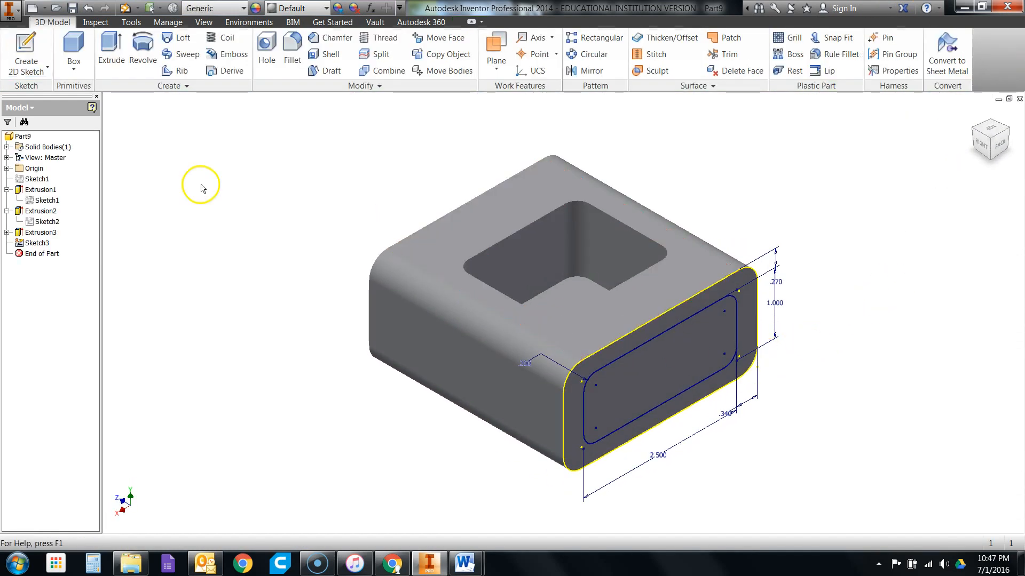
click(115, 62)
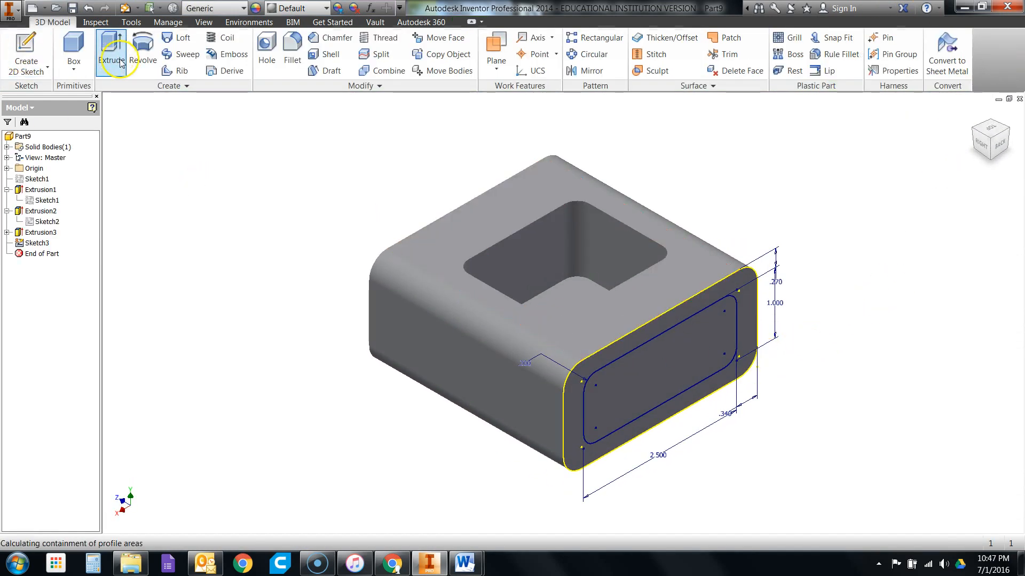
click(676, 361)
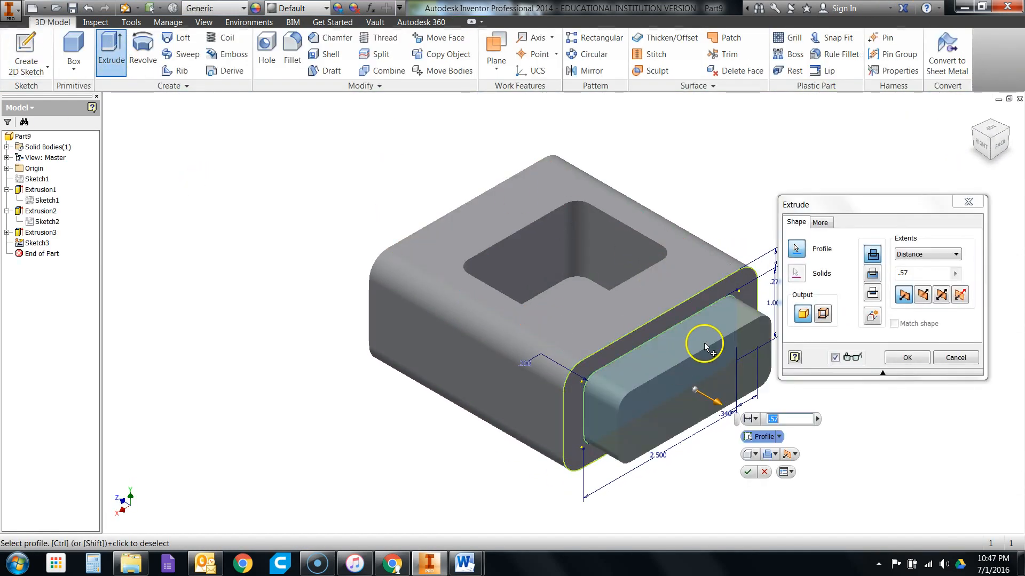
click(872, 274)
click(465, 563)
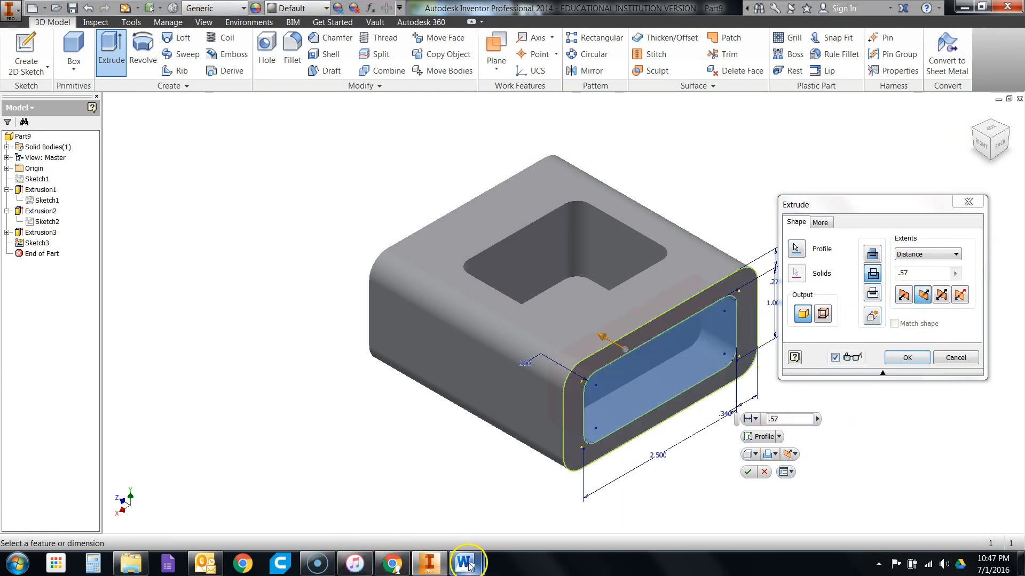
click(507, 523)
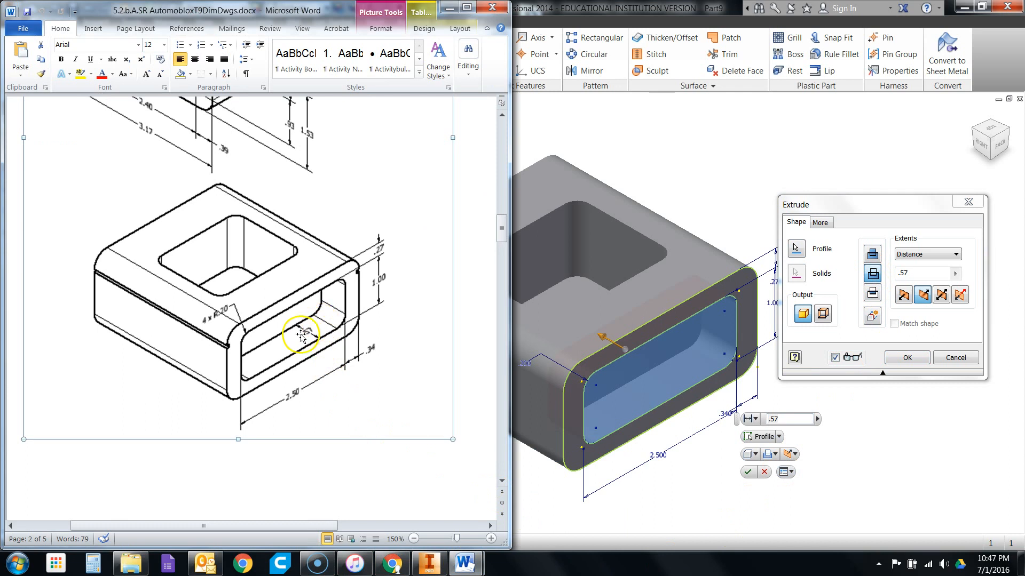
click(896, 343)
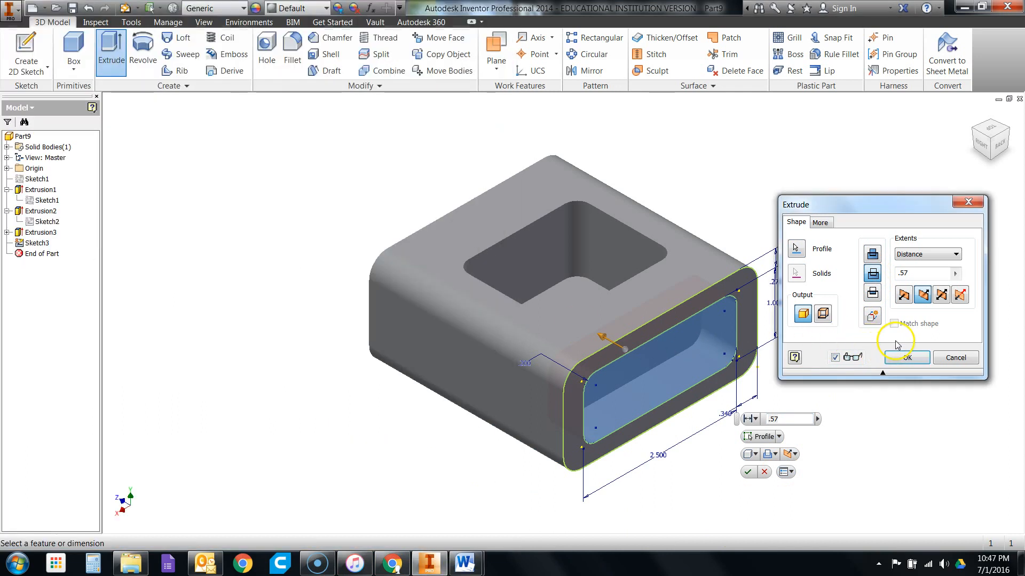
click(906, 359)
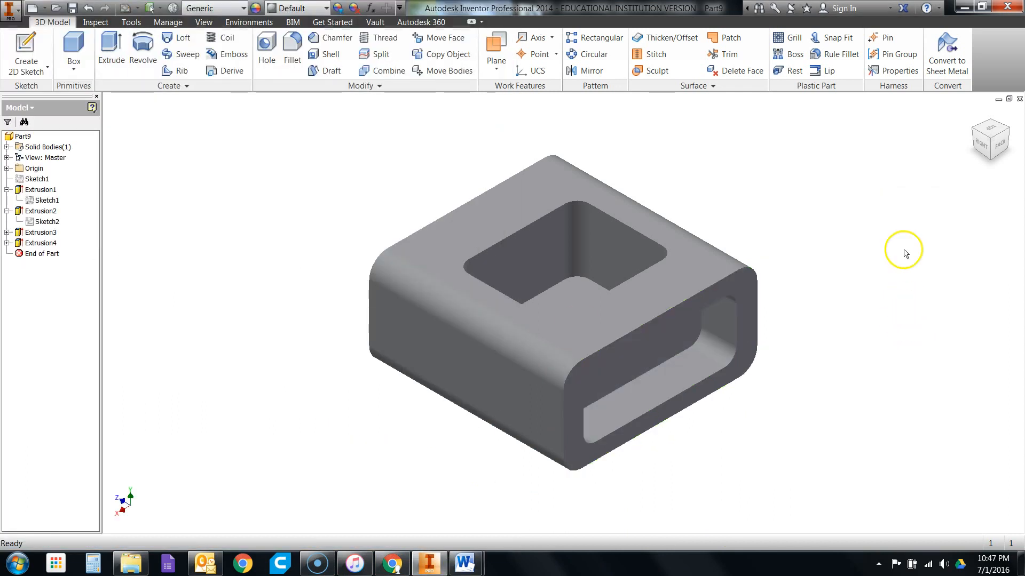
Step: Read the Word activity instructions on the opposing face cuts, the file name for saving, and the Text and Emboss section
click(974, 115)
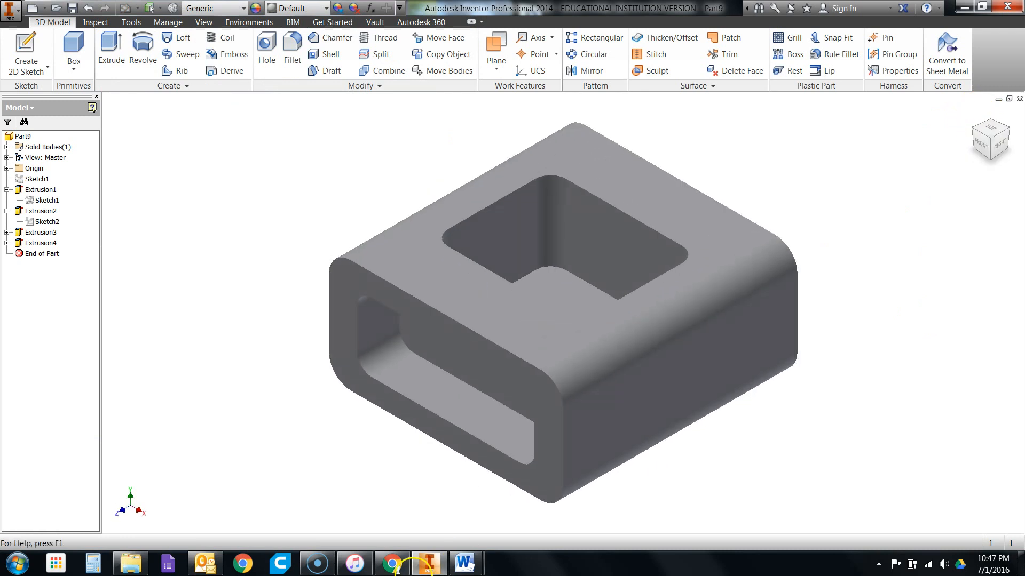
mouse_move(464, 563)
click(426, 538)
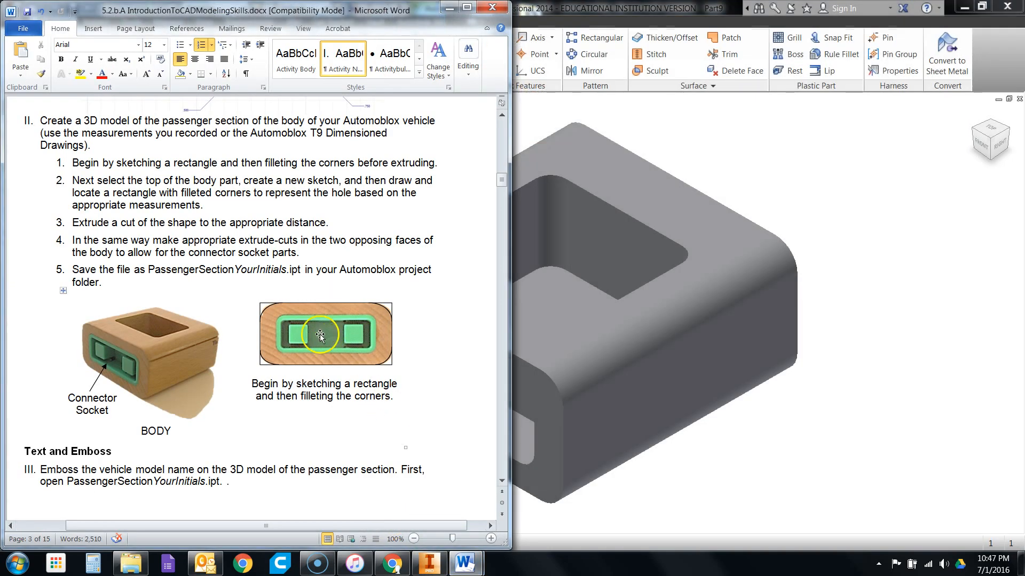
drag(298, 253, 50, 246)
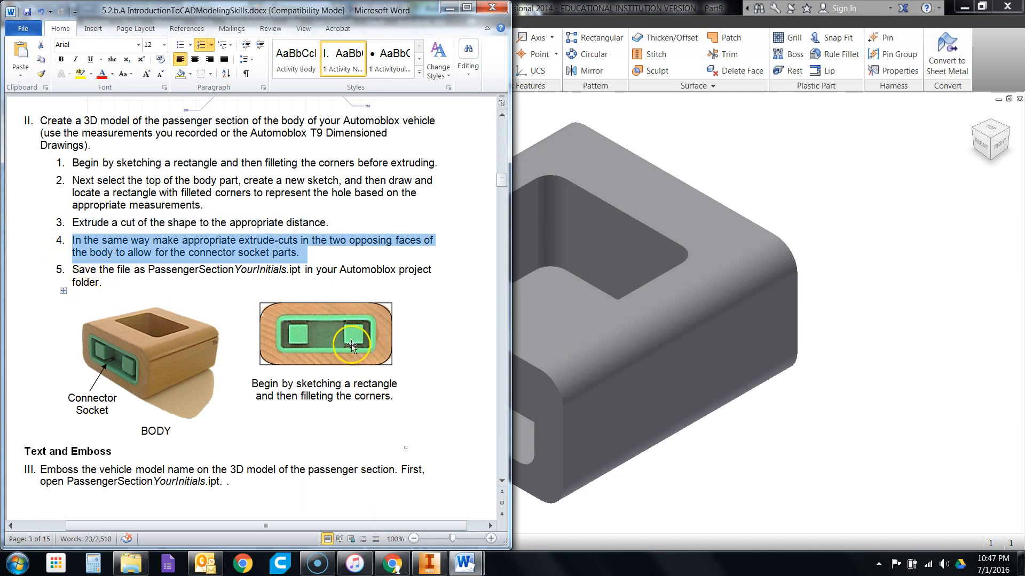
scroll(339, 353, down, 3)
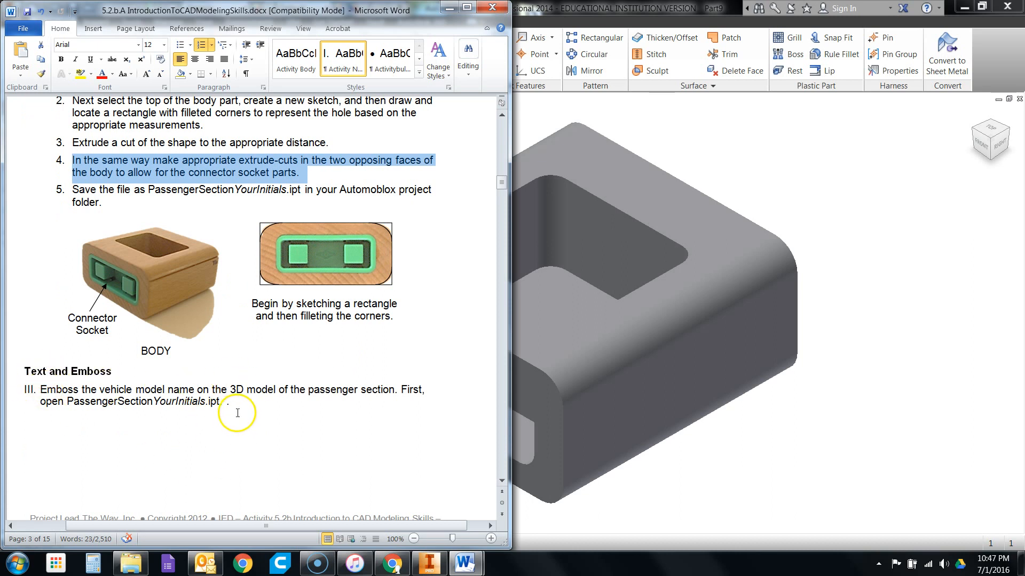
scroll(238, 417, down, 3)
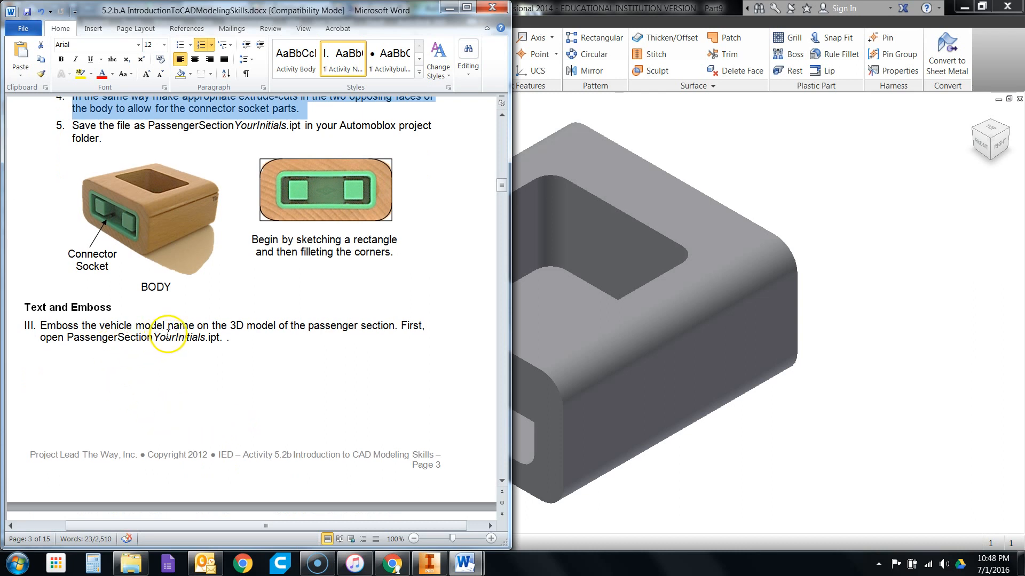
scroll(206, 338, down, 1)
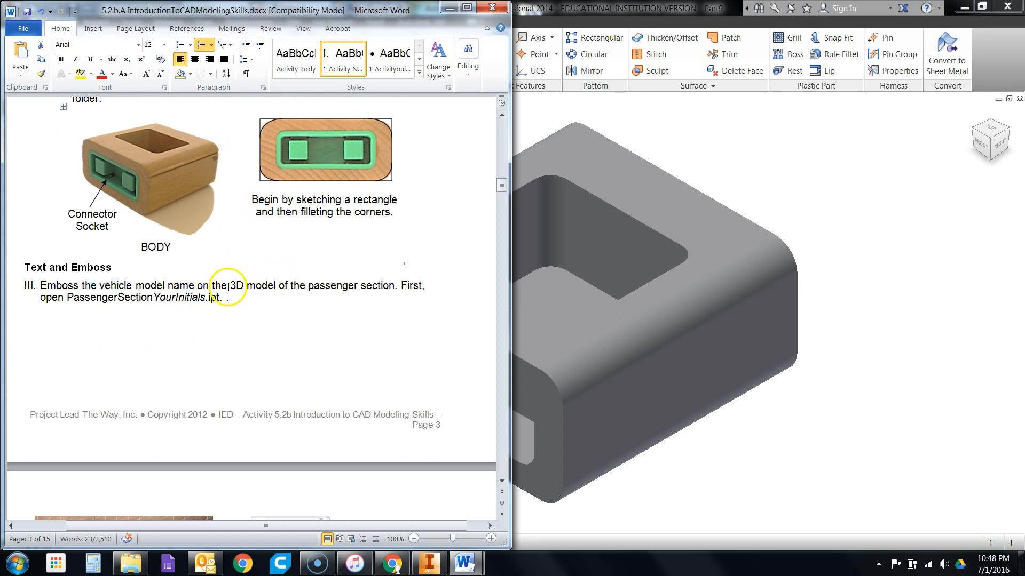
scroll(268, 325, down, 3)
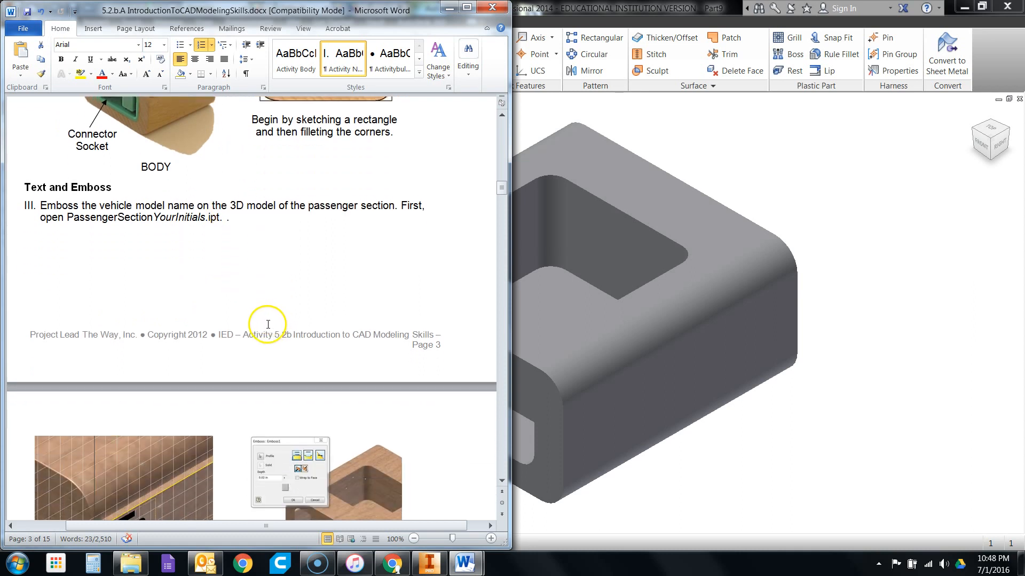
scroll(268, 324, down, 6)
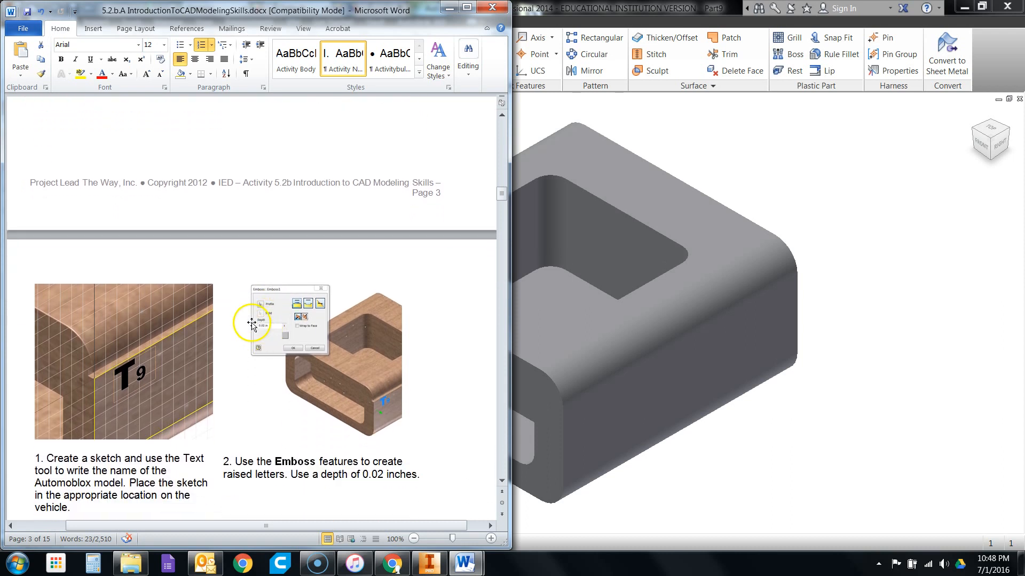
scroll(278, 325, down, 2)
scroll(315, 342, down, 2)
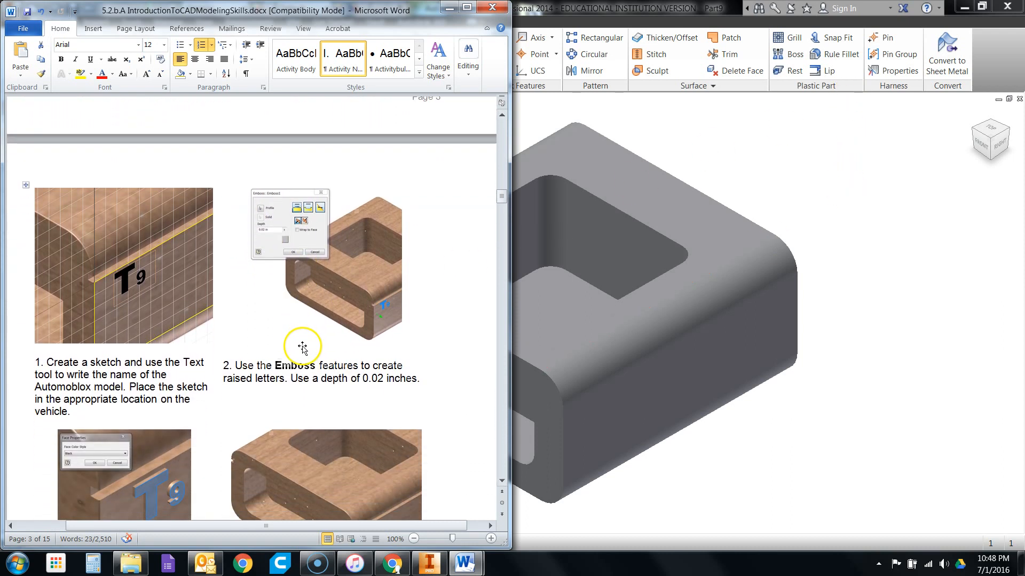
scroll(305, 347, down, 2)
Step: Save the part in the Automoblox Project folder as Passenger Section AWD, following the naming in the Word instructions
click(835, 156)
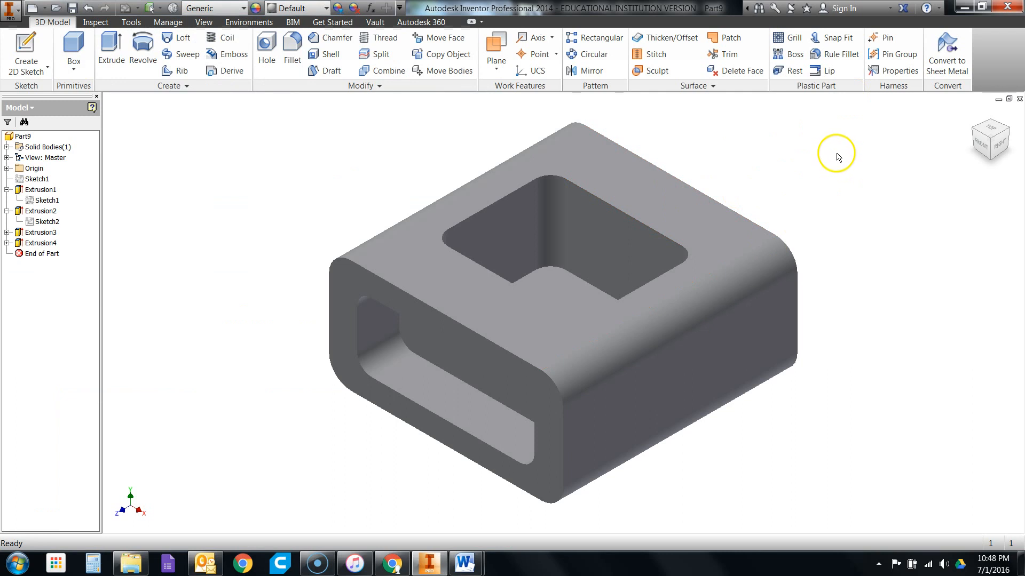
click(73, 8)
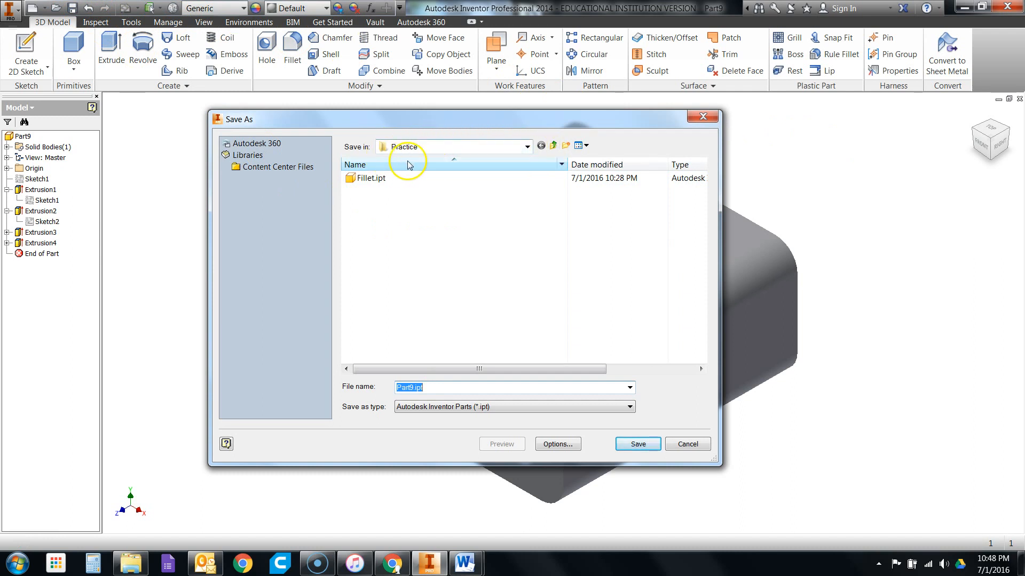
click(554, 145)
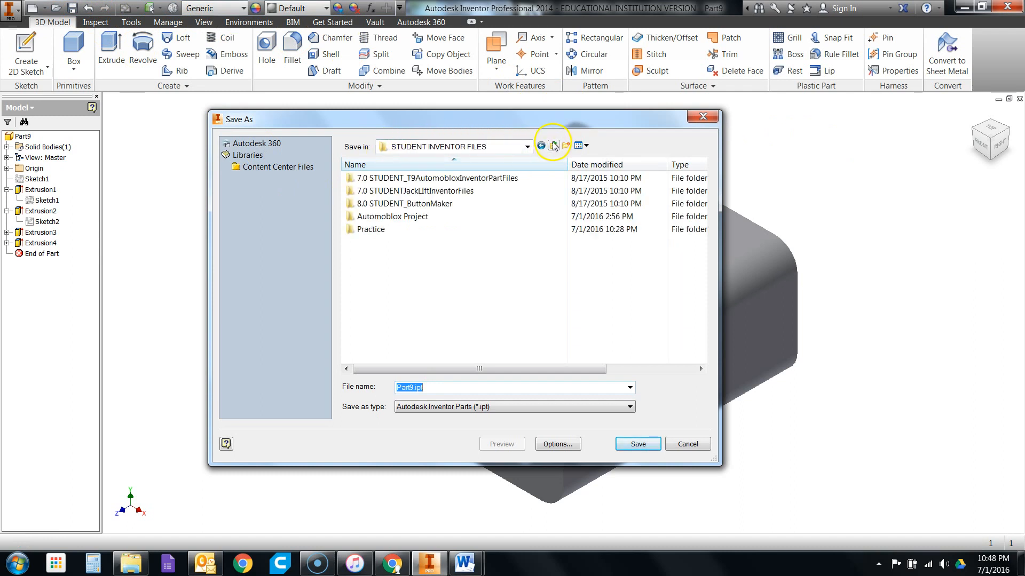
click(390, 217)
double_click(390, 218)
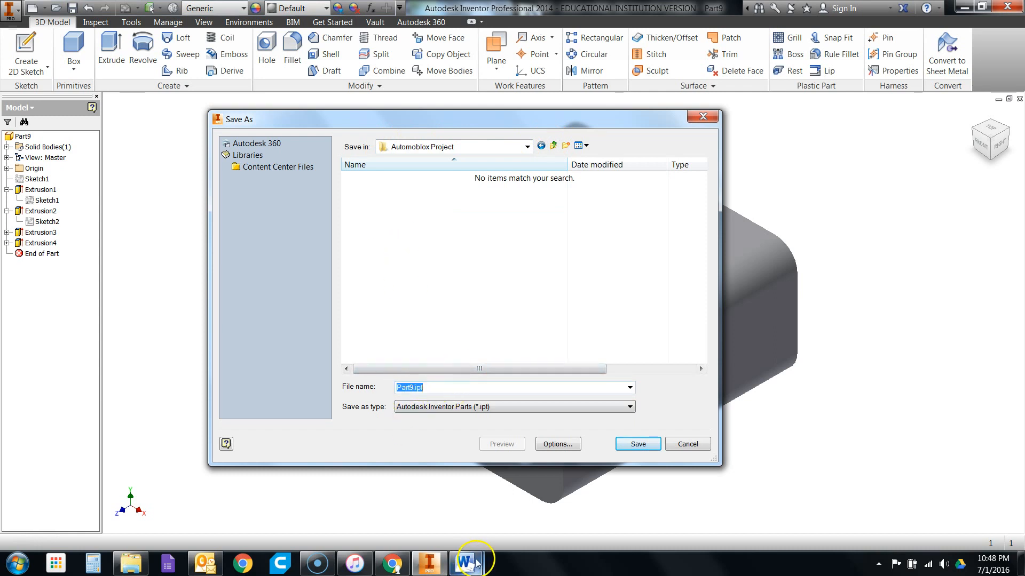
mouse_move(464, 563)
click(374, 491)
scroll(316, 311, up, 9)
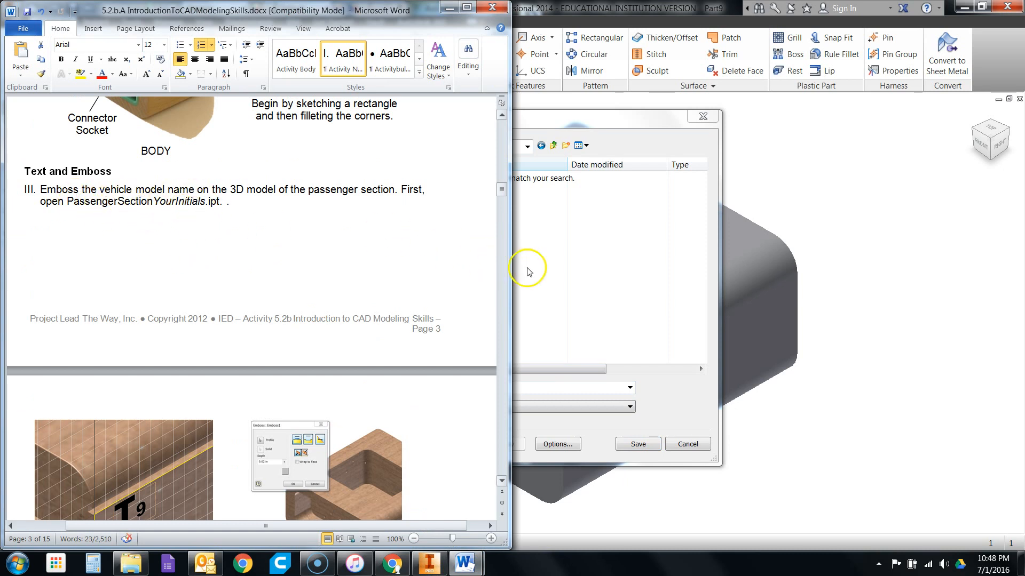
click(566, 336)
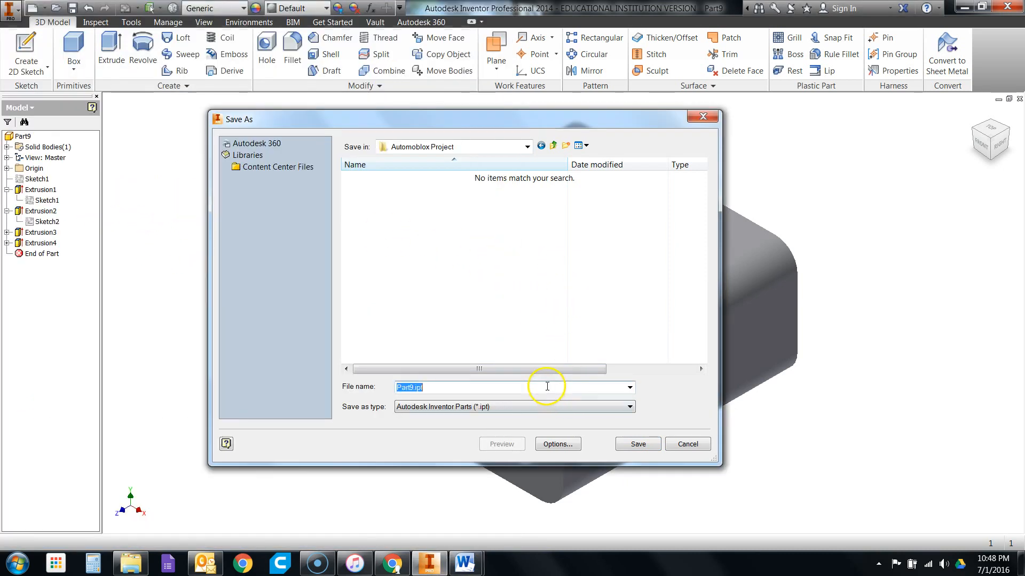
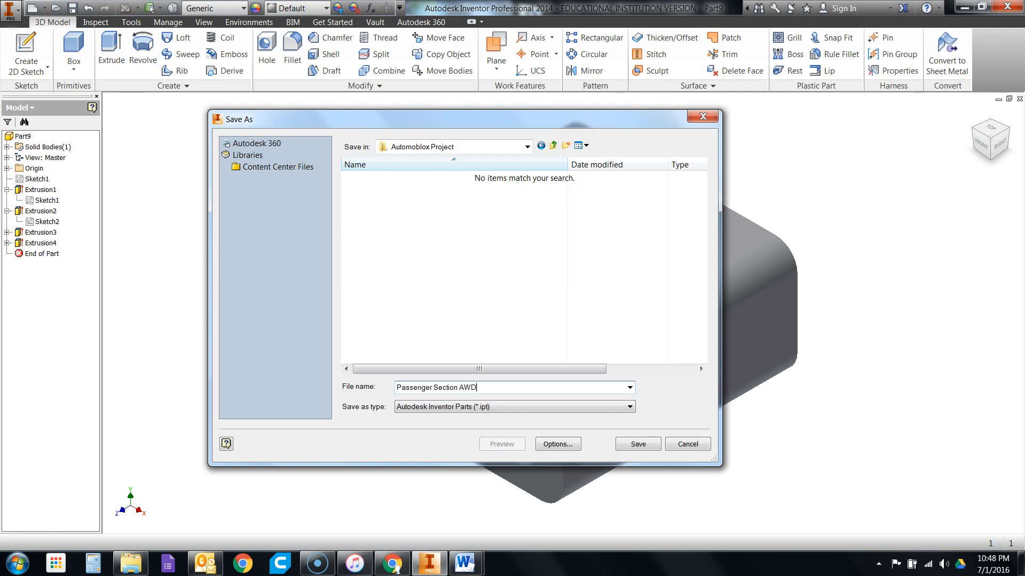
click(642, 445)
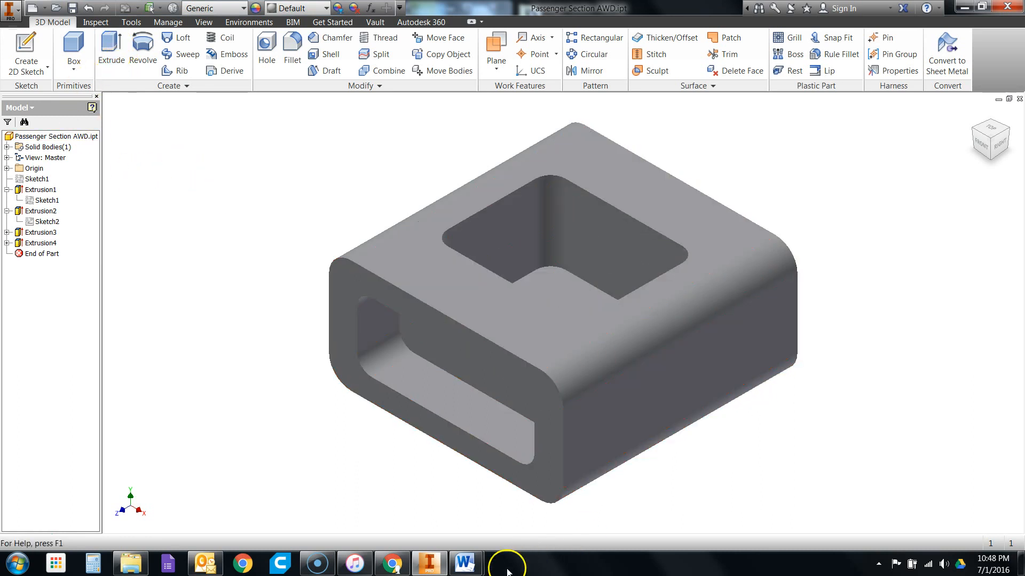
Step: Review the Word activity's Text and Emboss instructions for placing the model name on the block's side
mouse_move(464, 563)
click(436, 516)
scroll(357, 389, down, 4)
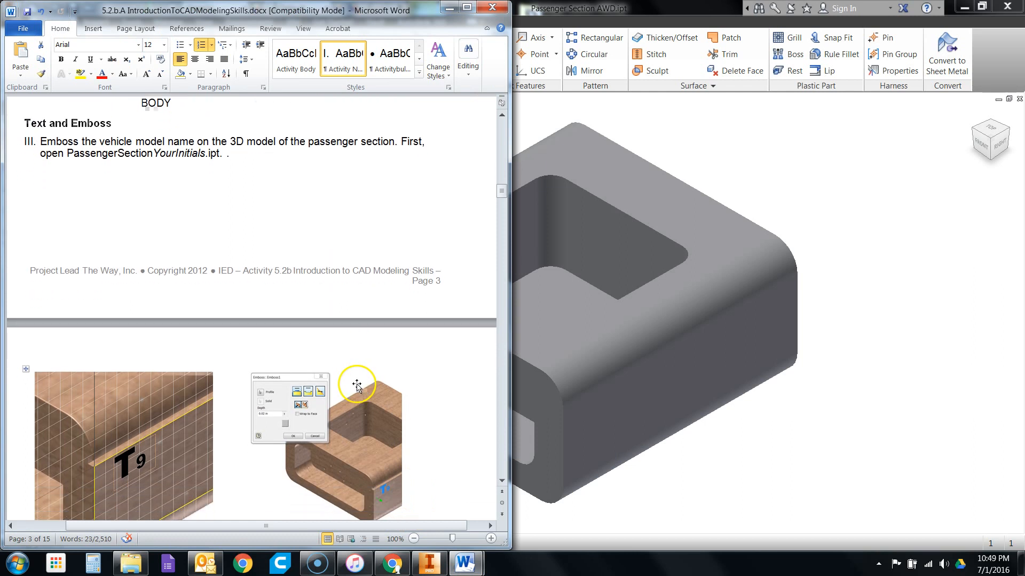
scroll(133, 419, down, 3)
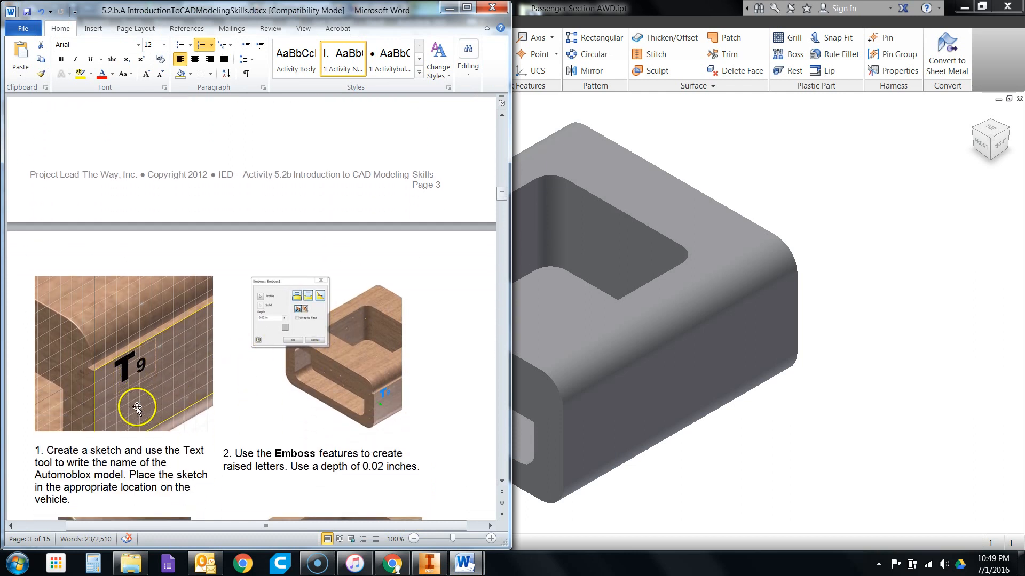
scroll(153, 404, down, 3)
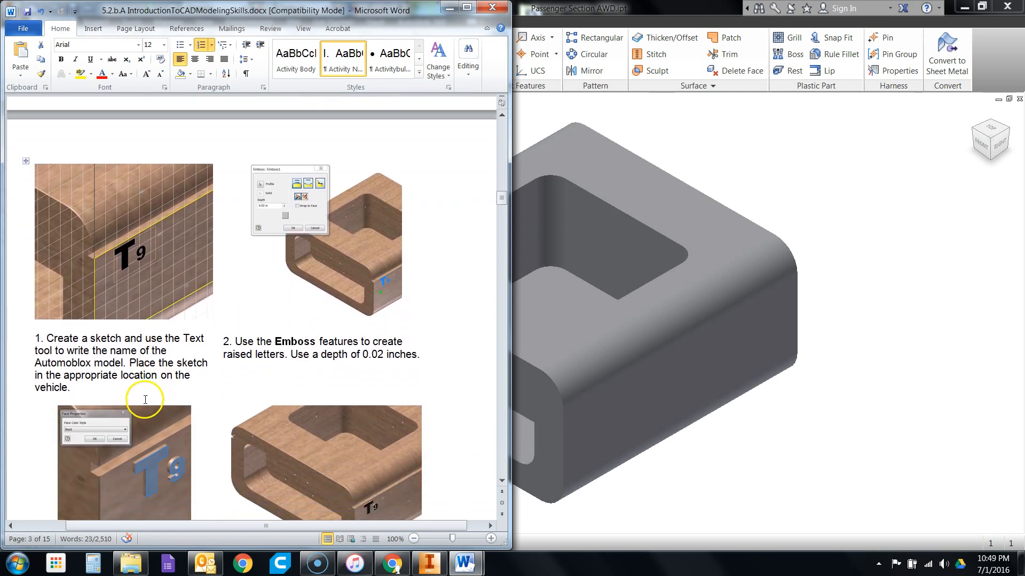
Step: Check the lettering instructions and the dimensioned T9 drawing in Word, and switch back to Inventor
scroll(96, 376, down, 1)
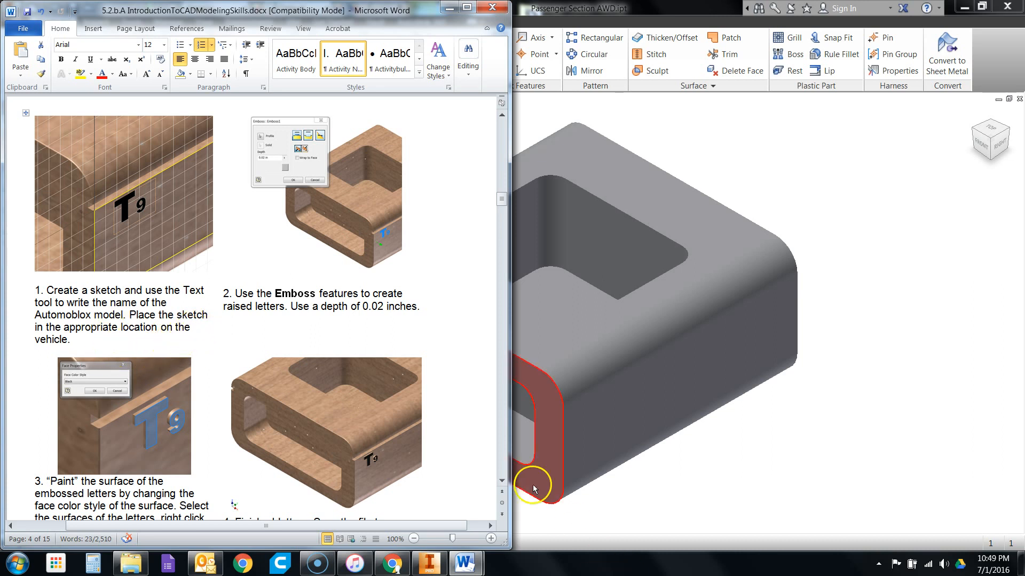
mouse_move(465, 561)
click(531, 511)
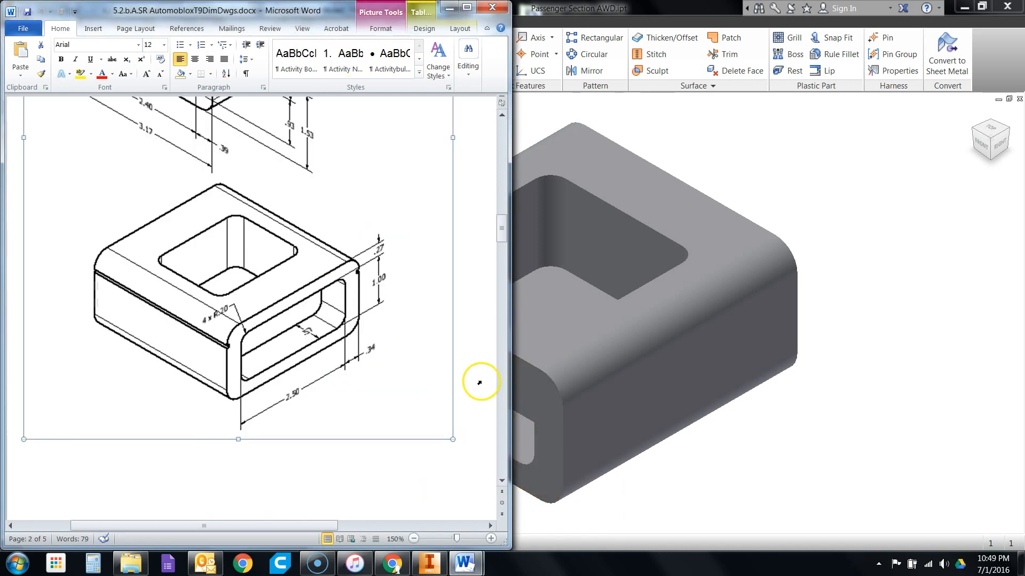
click(426, 569)
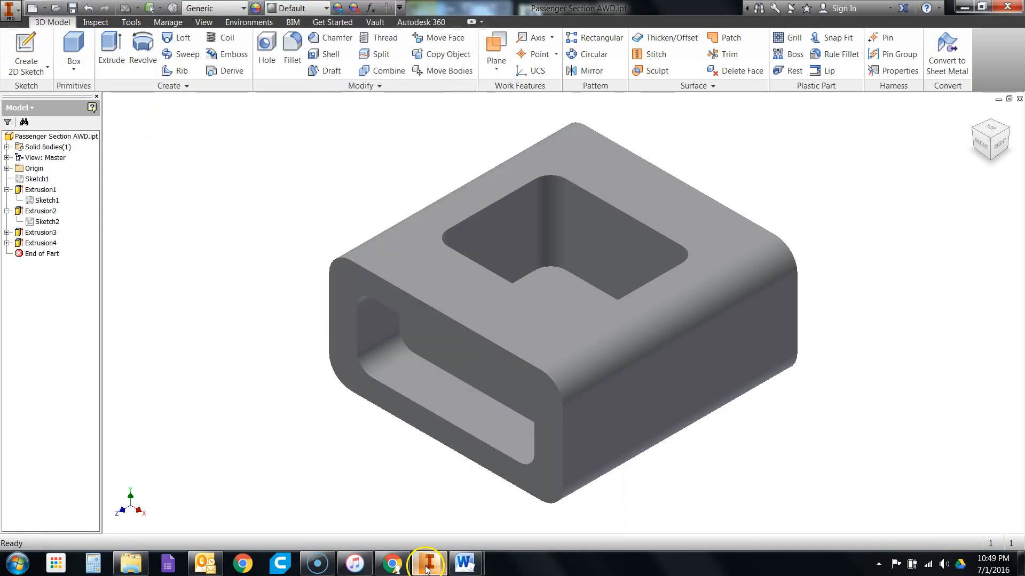
Step: Start a 2D sketch on the block's long flat side face, consulting the Text and Emboss instructions in Word
click(26, 56)
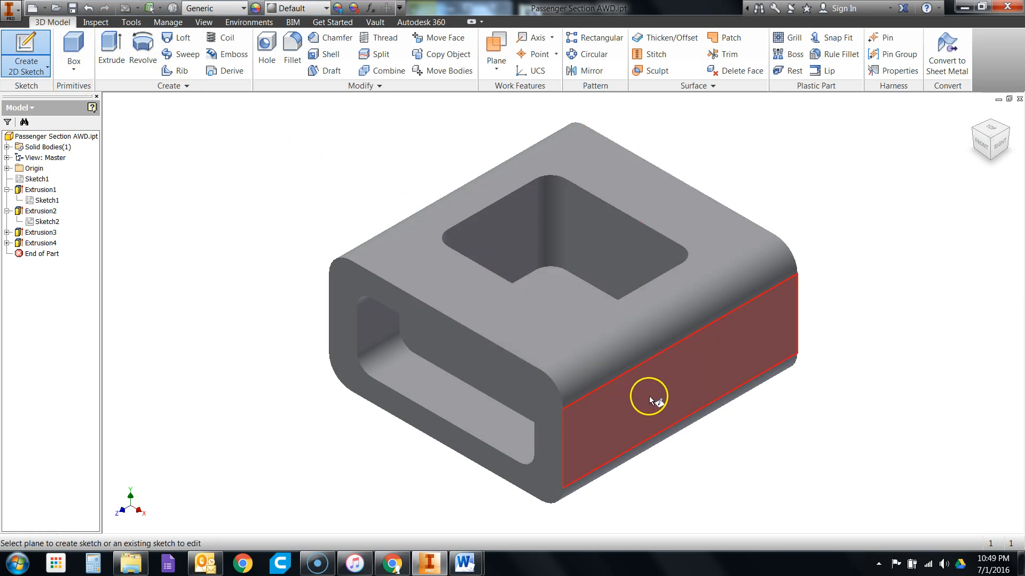
mouse_move(463, 563)
click(406, 493)
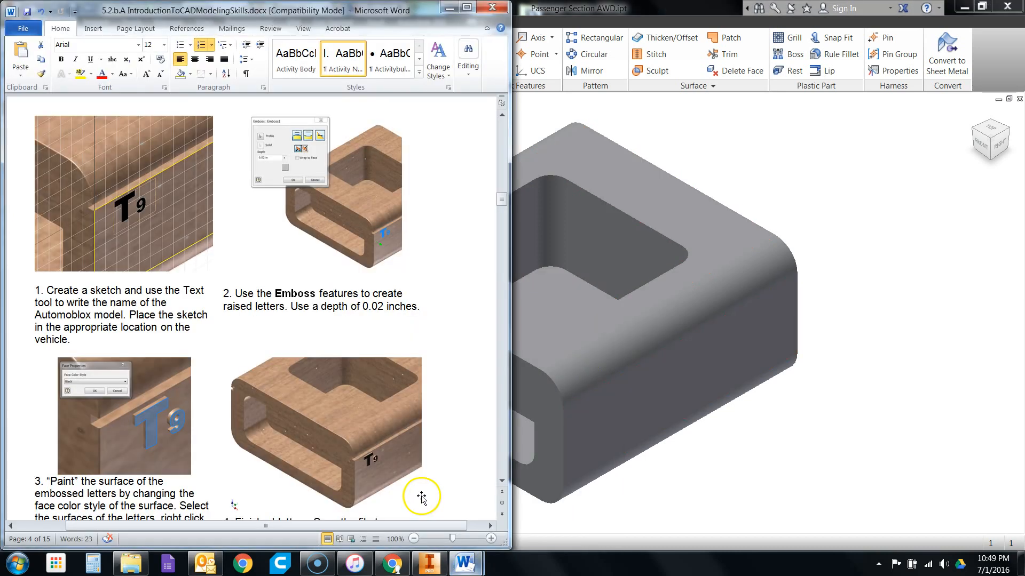
scroll(292, 262, down, 2)
scroll(294, 260, down, 1)
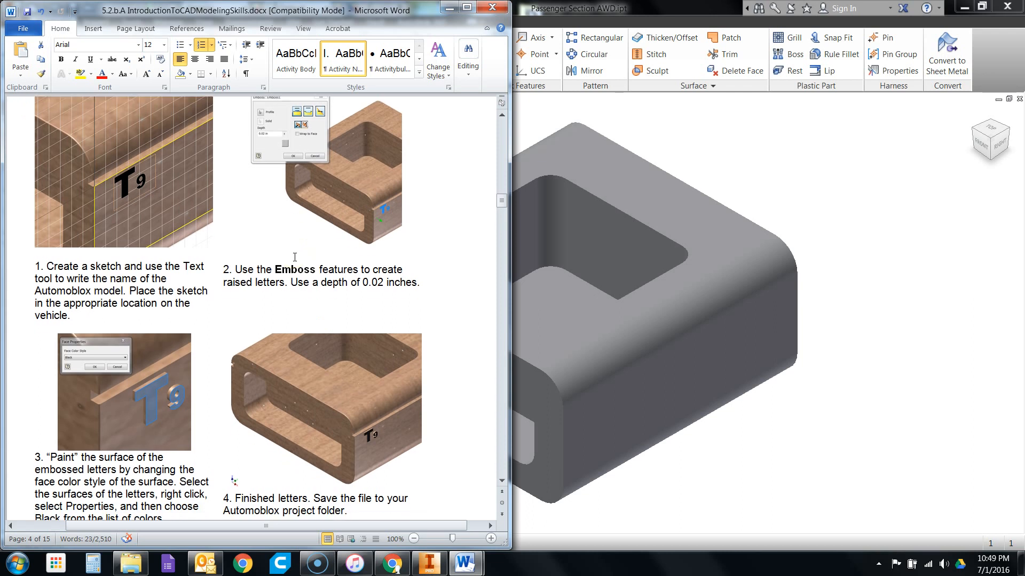
scroll(301, 258, down, 1)
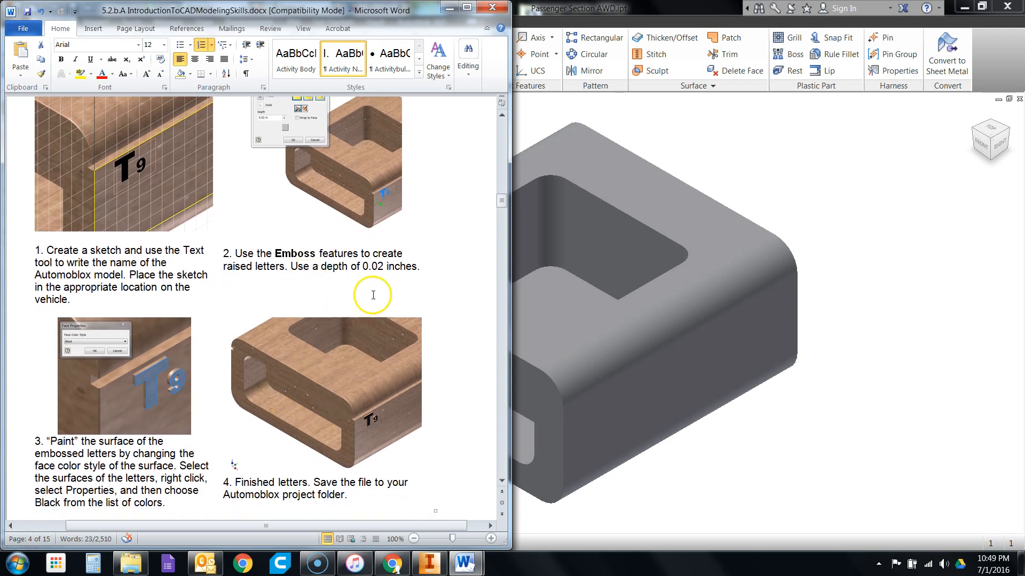
click(652, 403)
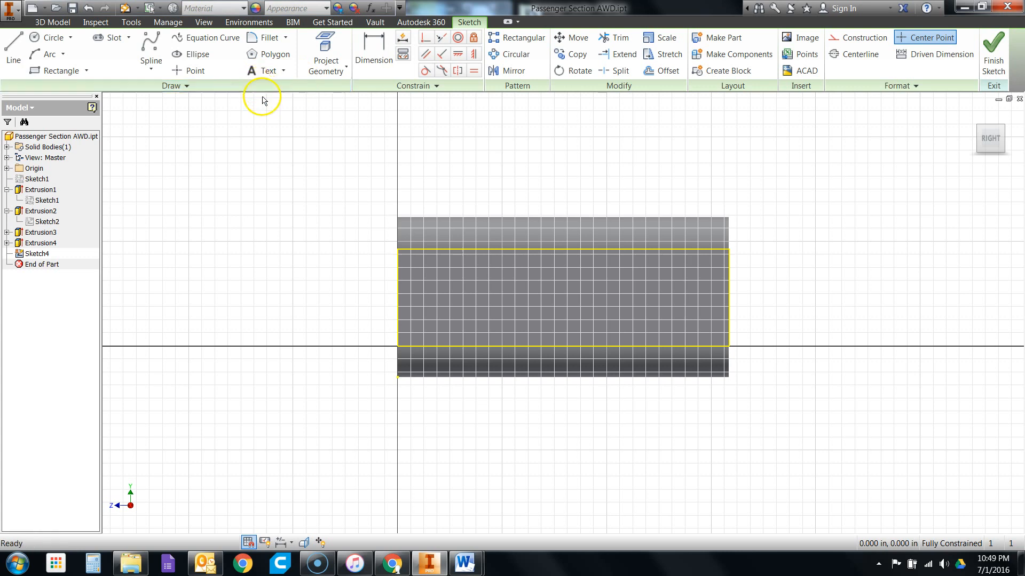
Step: Place a text box near the upper corner of the side face and enter T9, checking the lettering against the Word picture
click(267, 71)
drag(412, 260, 482, 282)
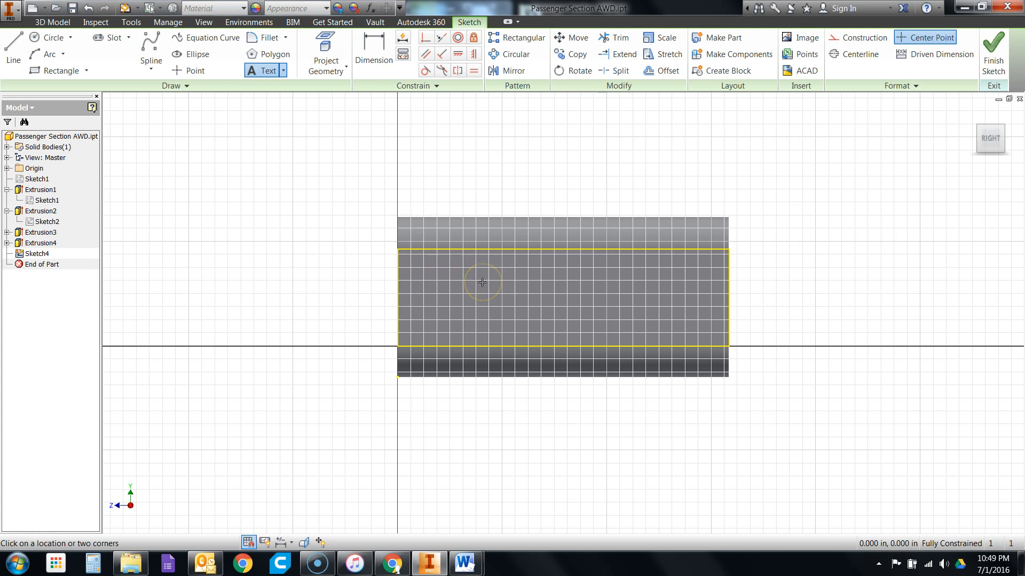
click(643, 285)
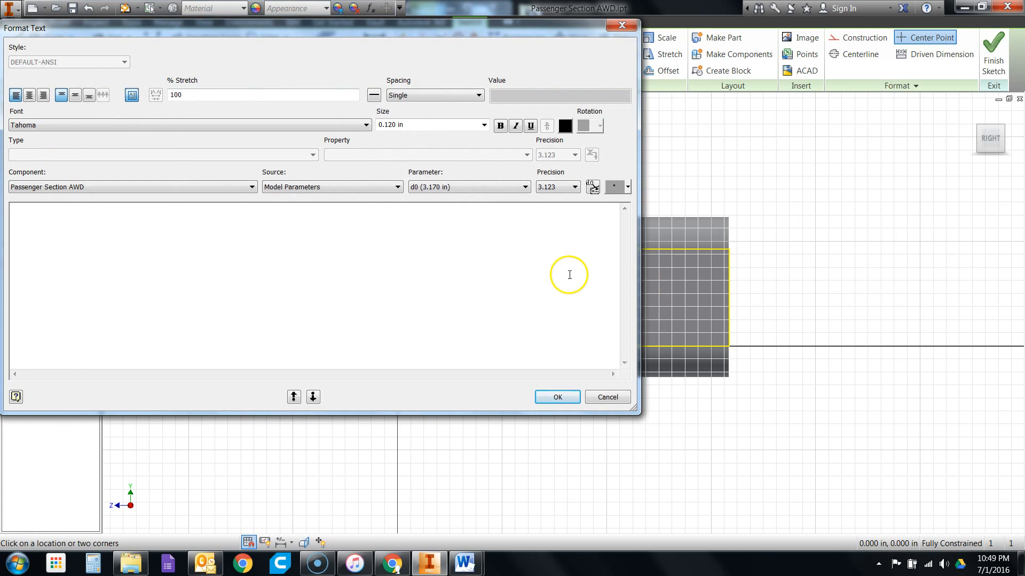
drag(398, 19, 549, 123)
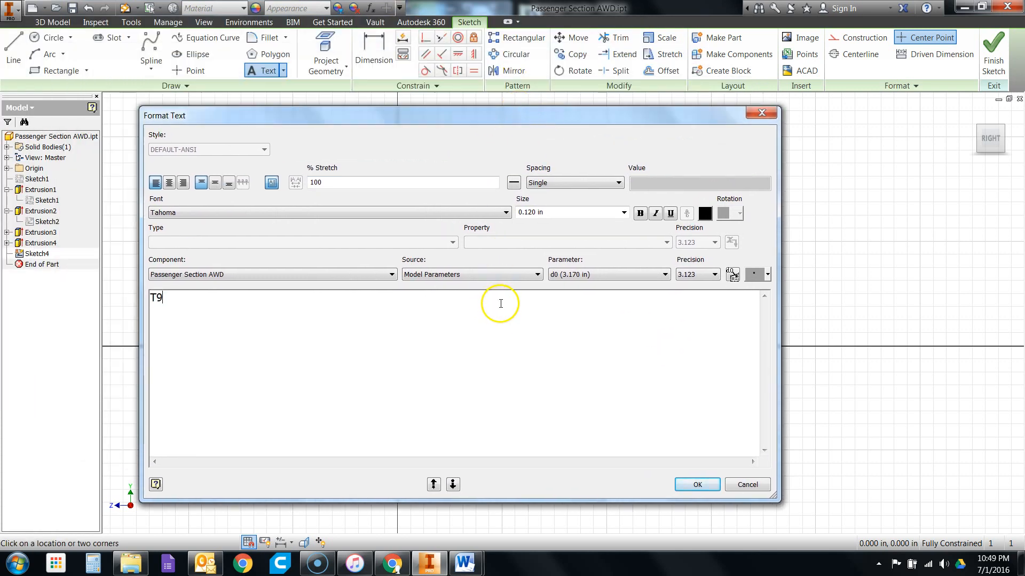
mouse_move(464, 562)
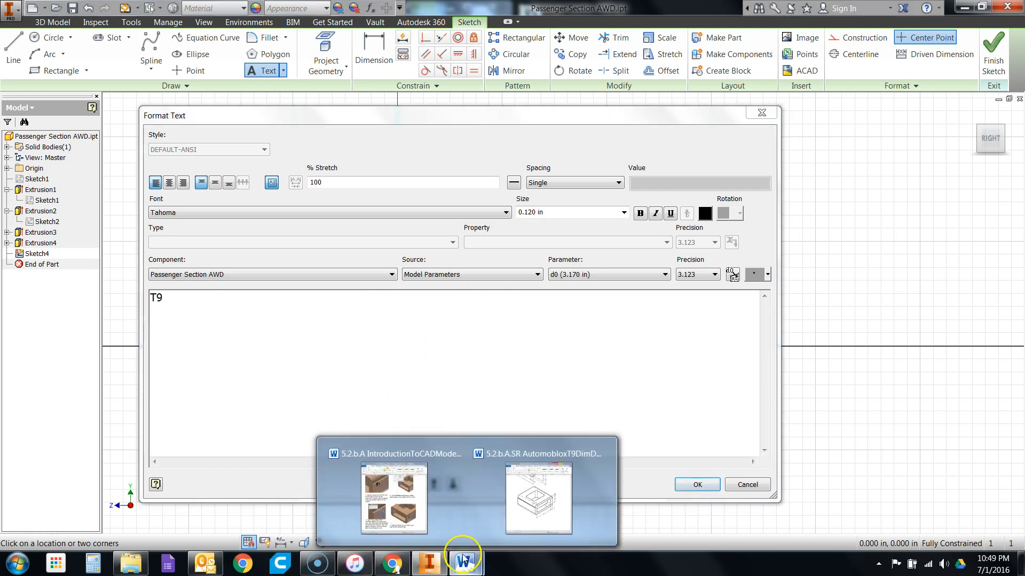
click(408, 503)
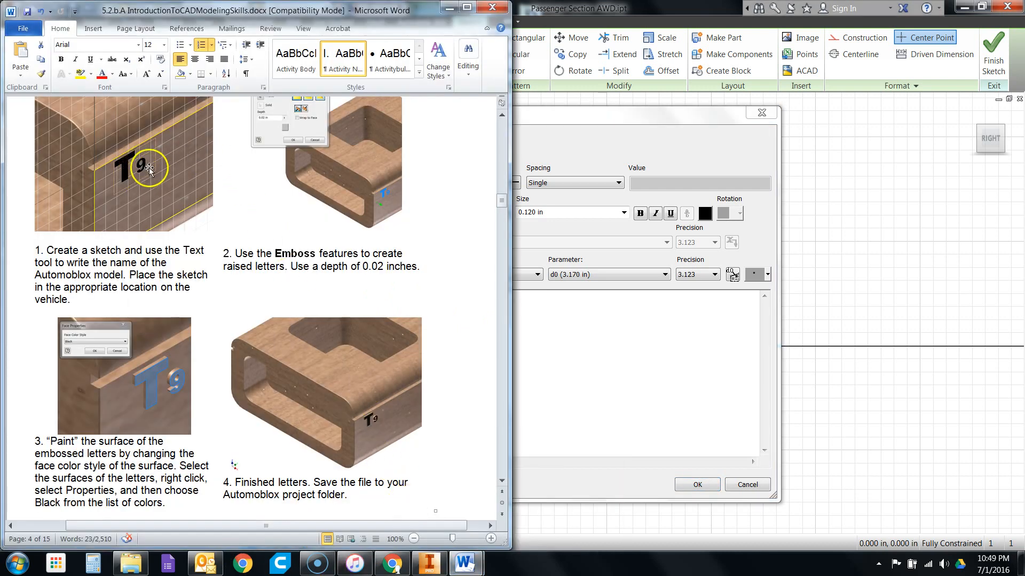
click(587, 337)
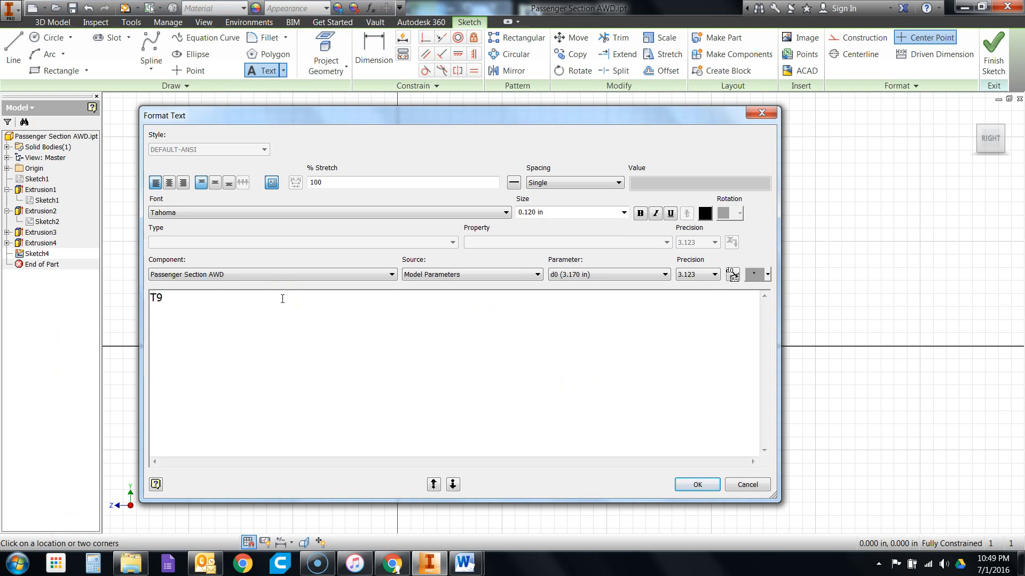
Step: Set the text size of only the 9 to 0.100 in
click(203, 308)
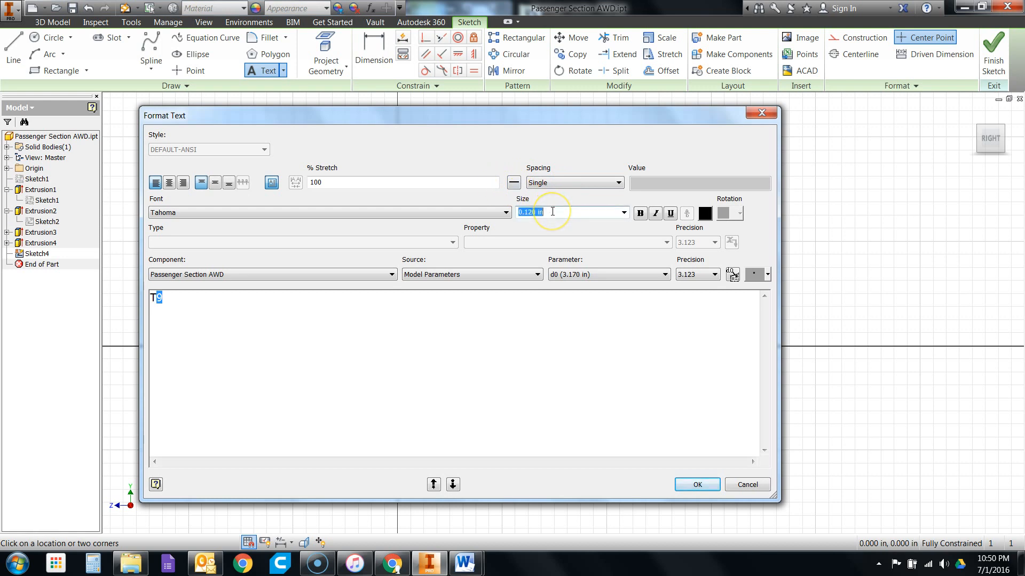
click(624, 213)
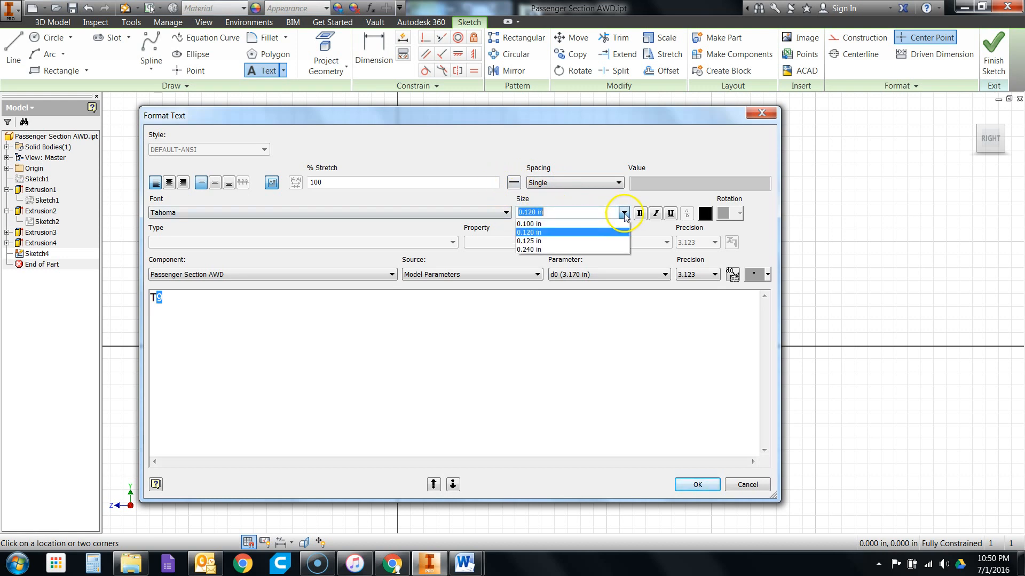
click(592, 225)
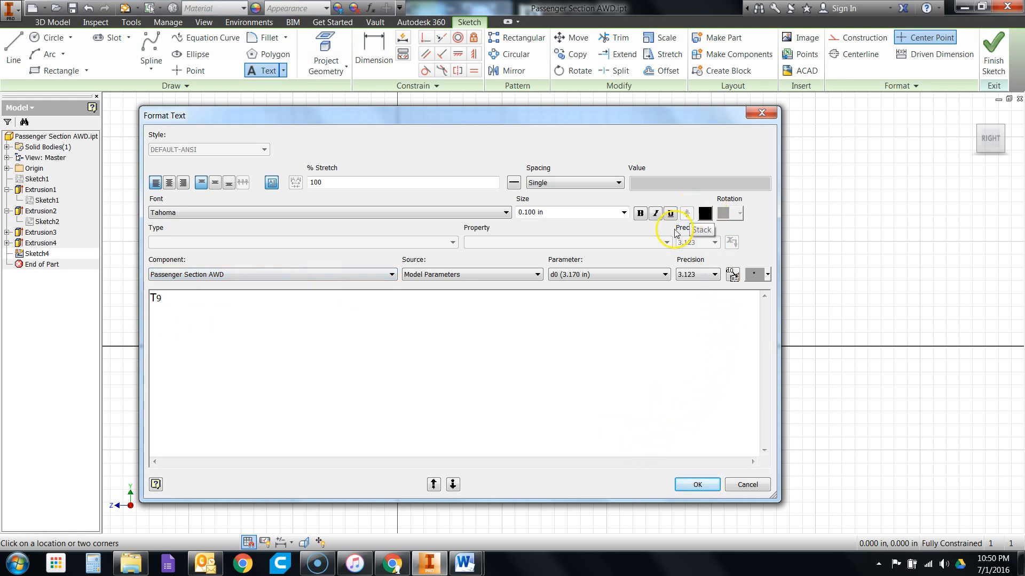
Step: Make the whole T9 text bold, accept the text formatting and end the Text command
drag(183, 299, 80, 300)
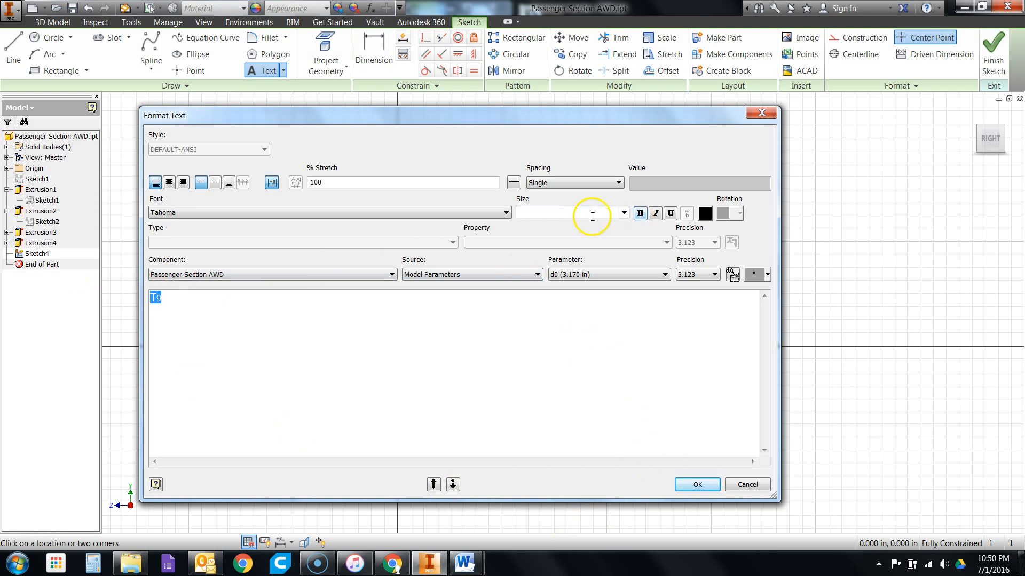
click(640, 214)
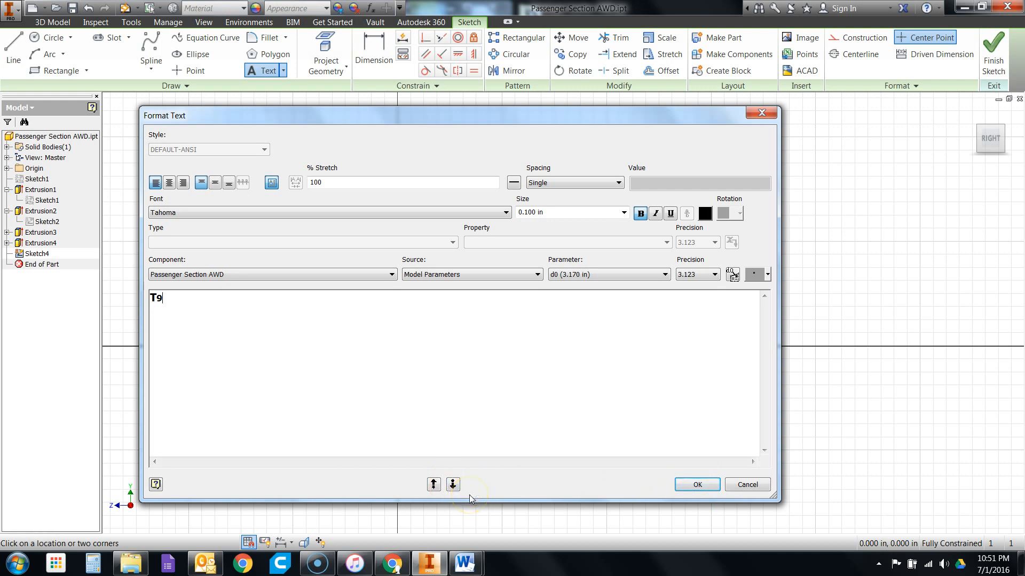
click(698, 485)
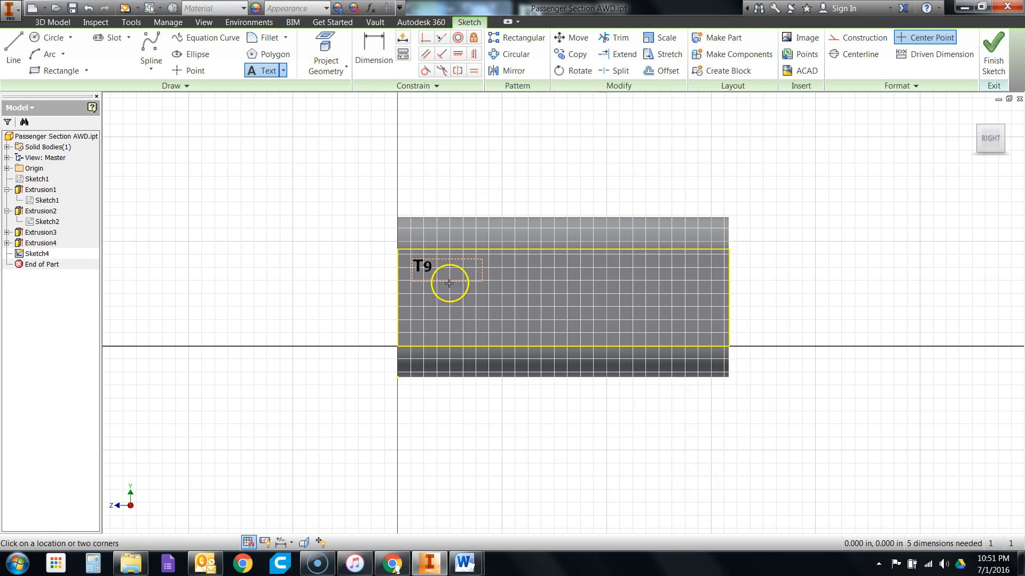
right_click(500, 185)
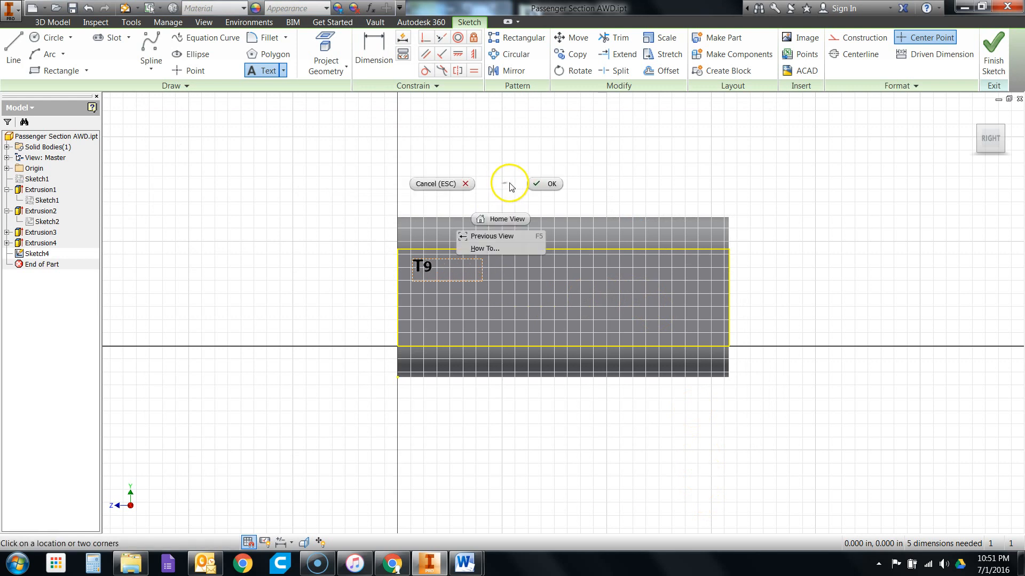
click(538, 185)
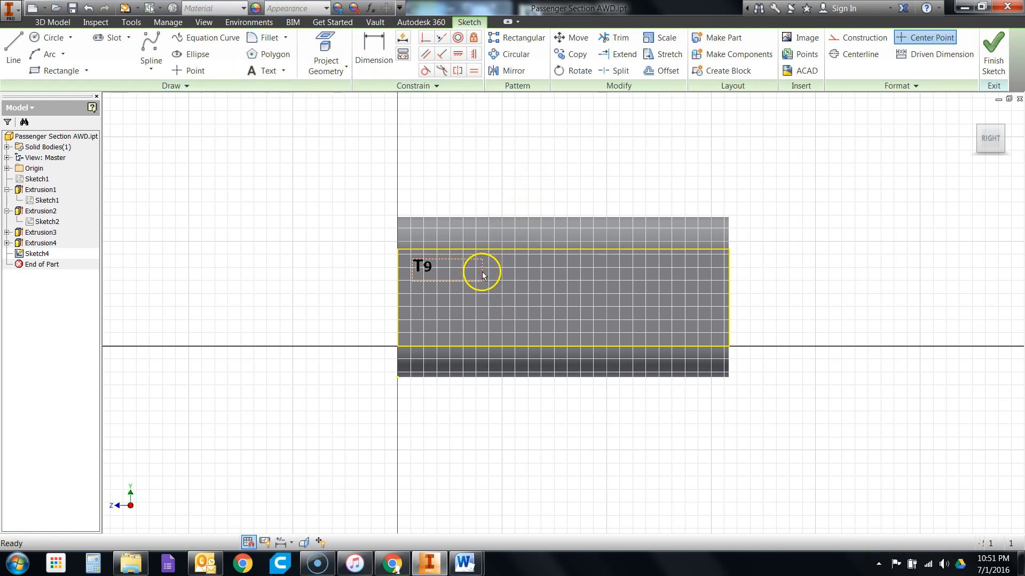
Step: Narrow the text box to fit around T9 and move it lower on the side face
drag(482, 273, 437, 274)
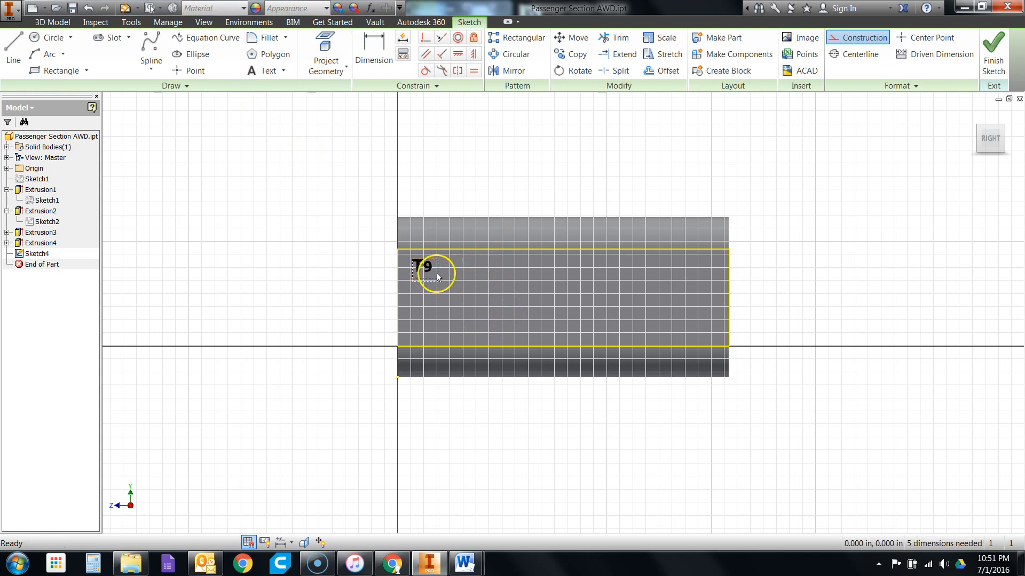
scroll(393, 254, up, 4)
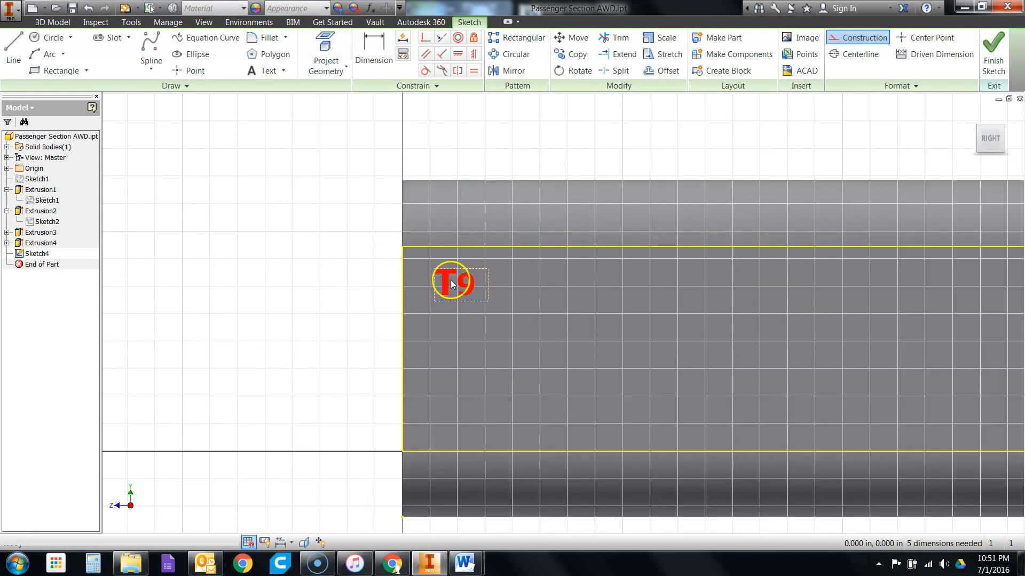
drag(466, 282, 443, 334)
Step: Nudge the T9 text closer to the face's upper corner to match the Word picture, and finish the sketch
mouse_move(463, 562)
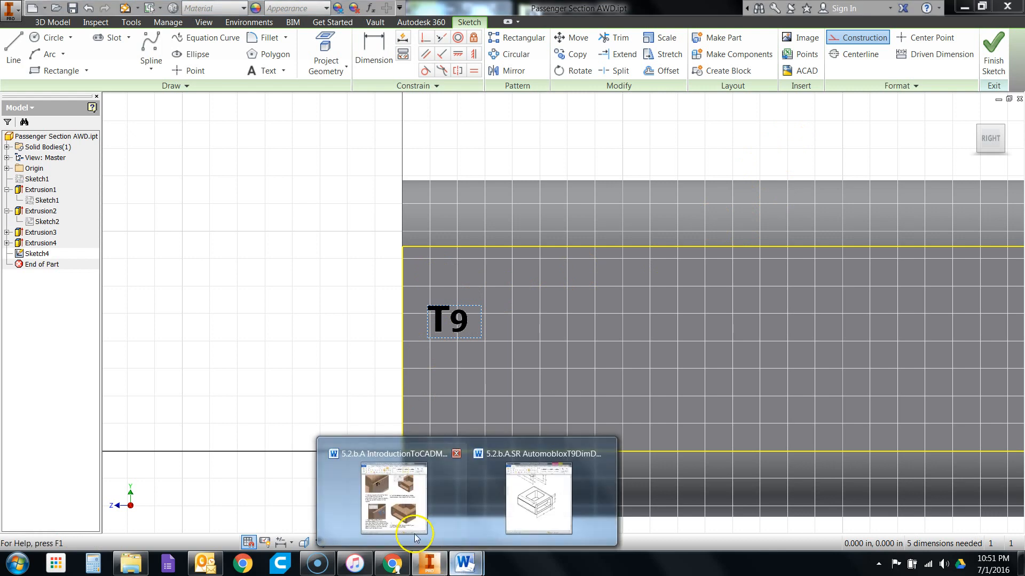
click(416, 508)
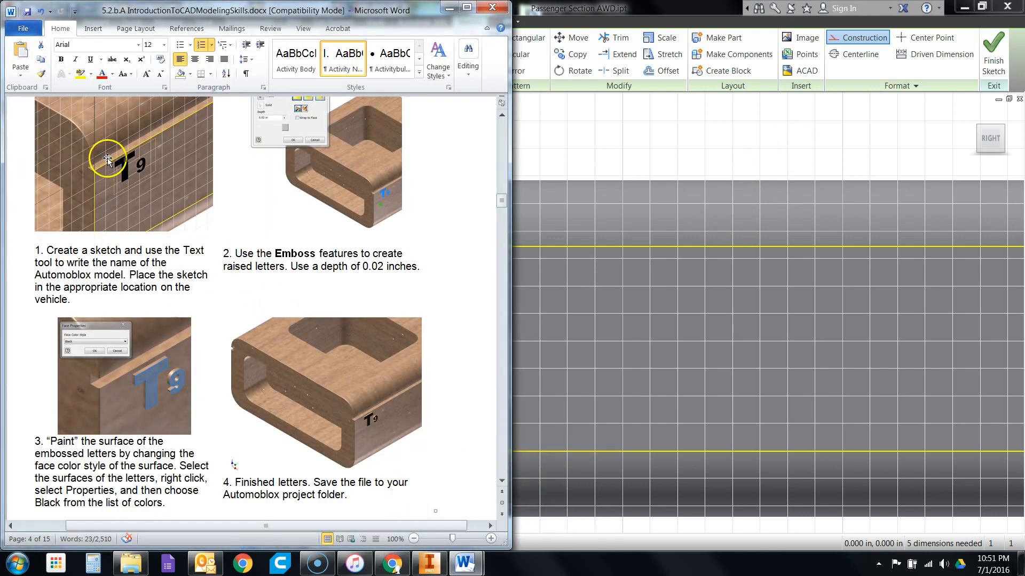
click(778, 401)
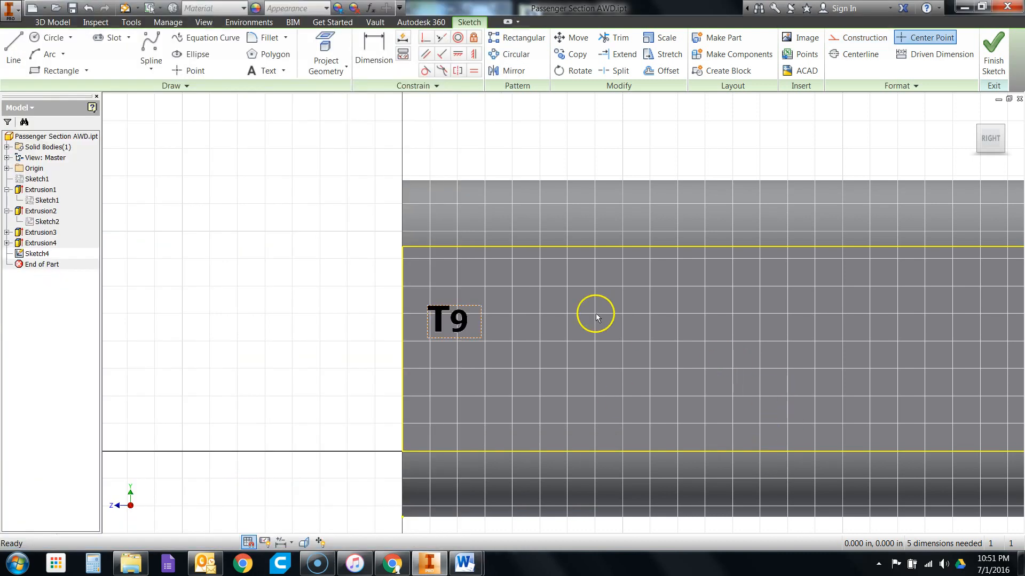
drag(439, 312, 433, 302)
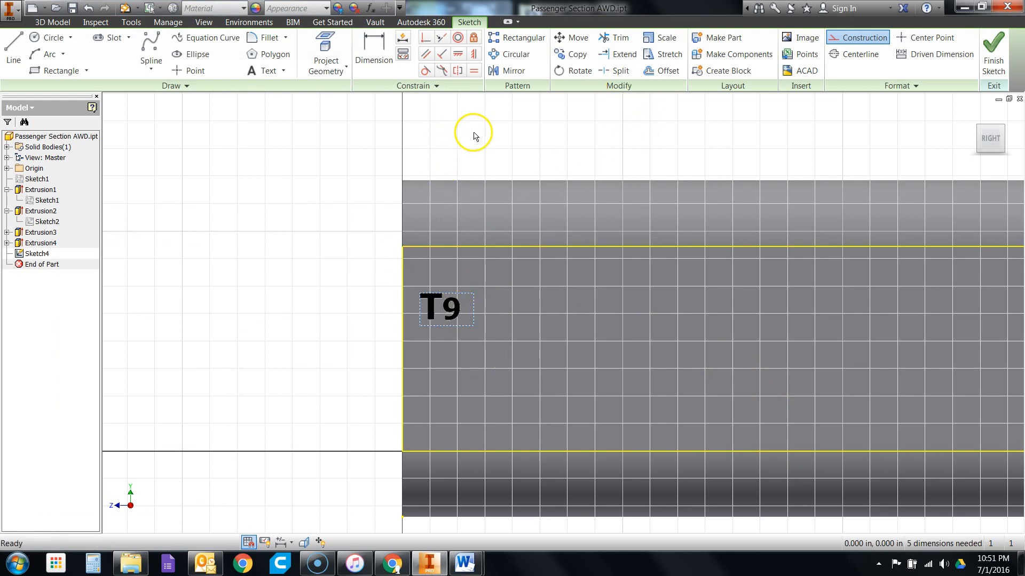
click(998, 62)
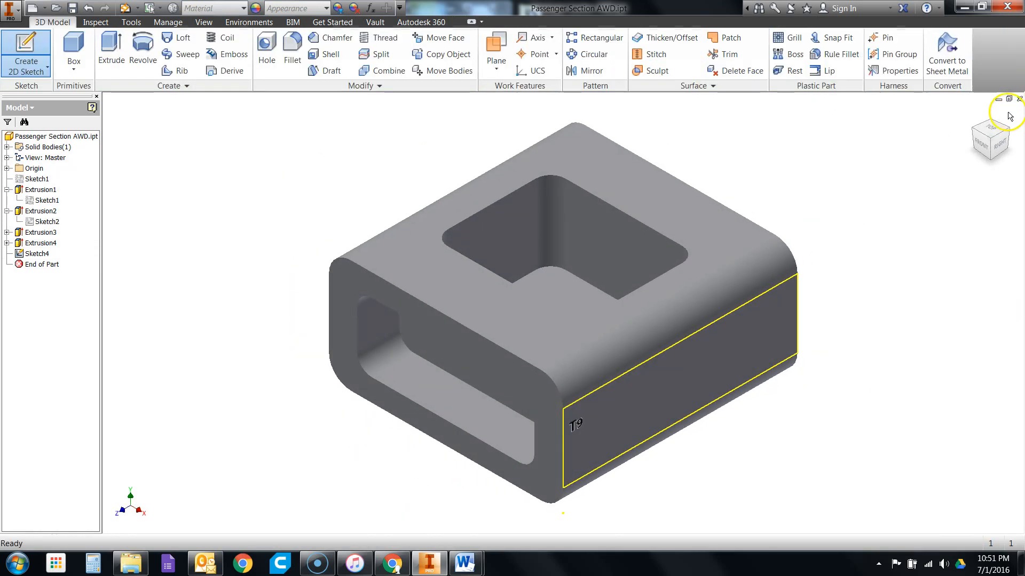
Step: Check the emboss instructions in the Word document and start an Emboss in Inventor with the T9 text as its profile
mouse_move(470, 563)
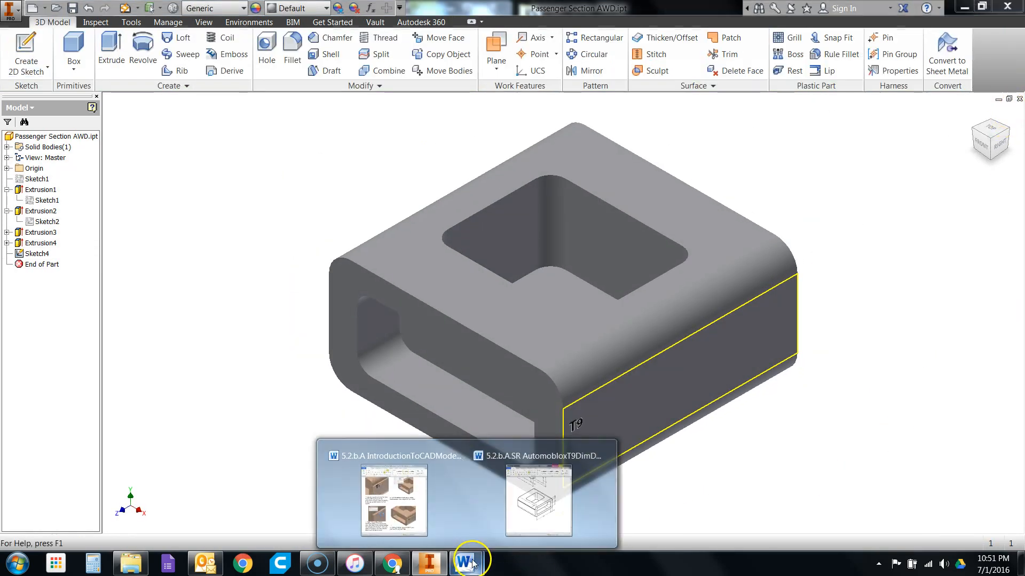
click(418, 494)
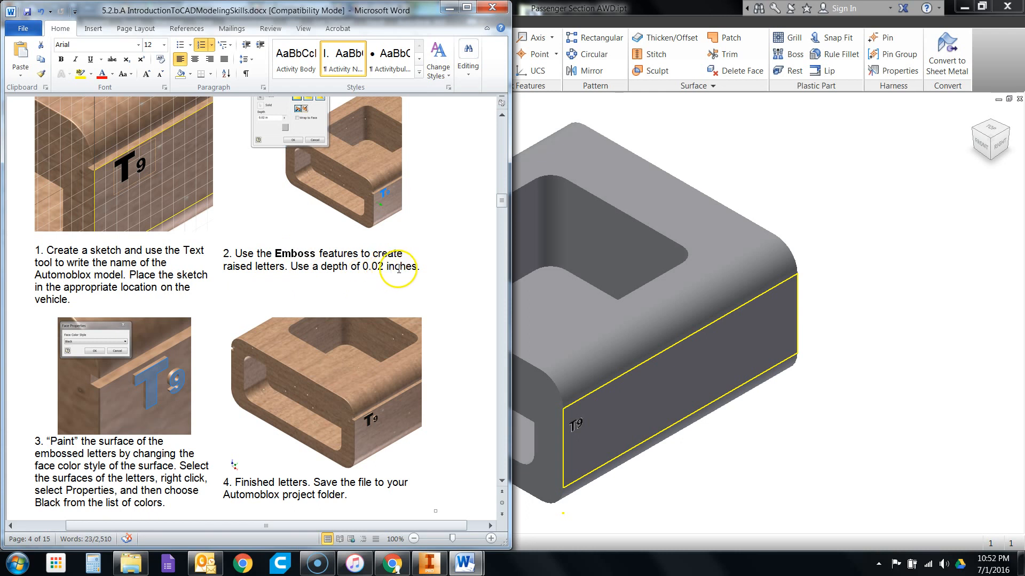
click(779, 179)
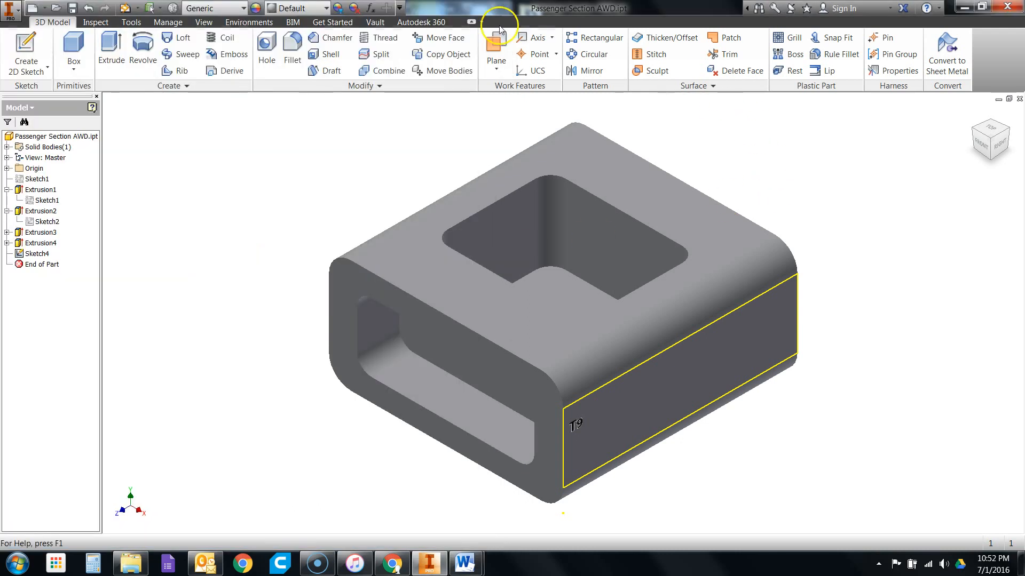
click(234, 55)
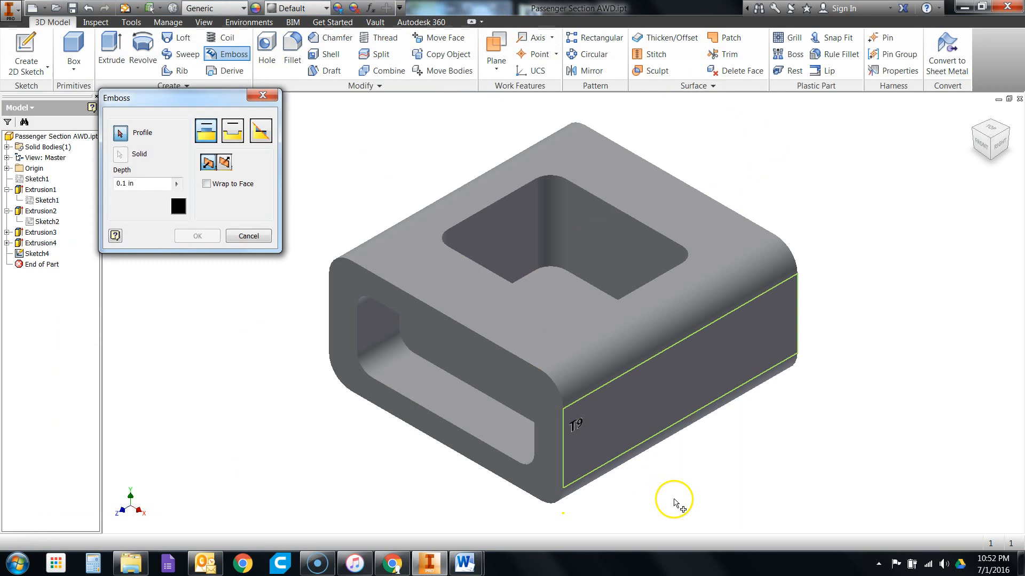
scroll(675, 498, down, 5)
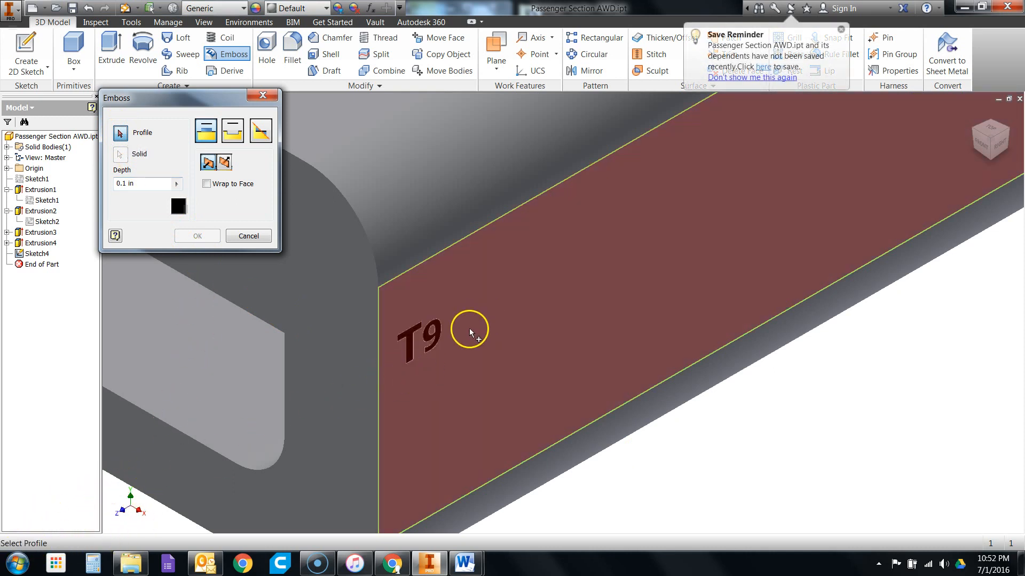
click(412, 340)
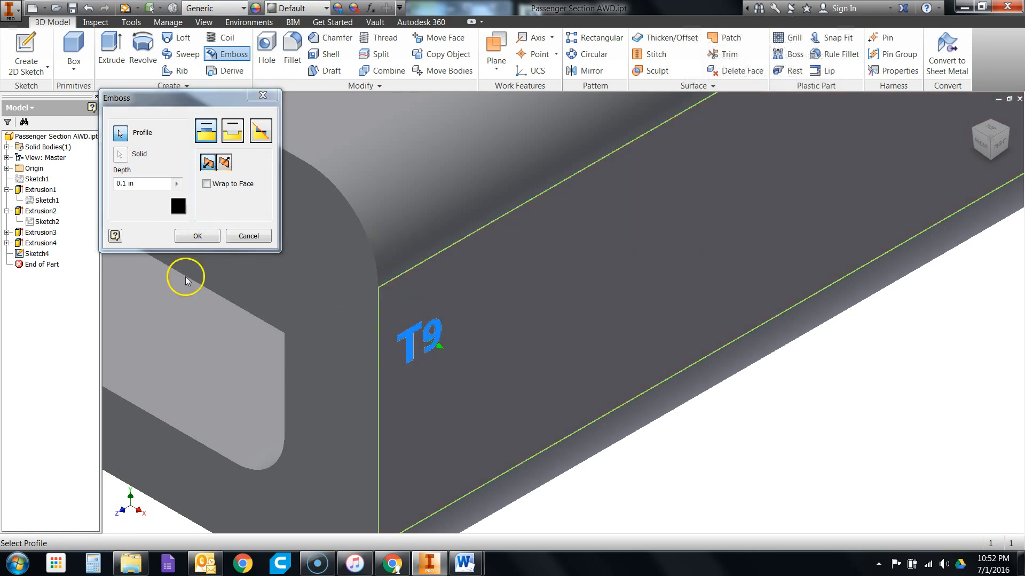
Step: Recheck the depth in the Word document and emboss the T9 text from the face with a depth of 0.02 in
click(465, 563)
click(397, 496)
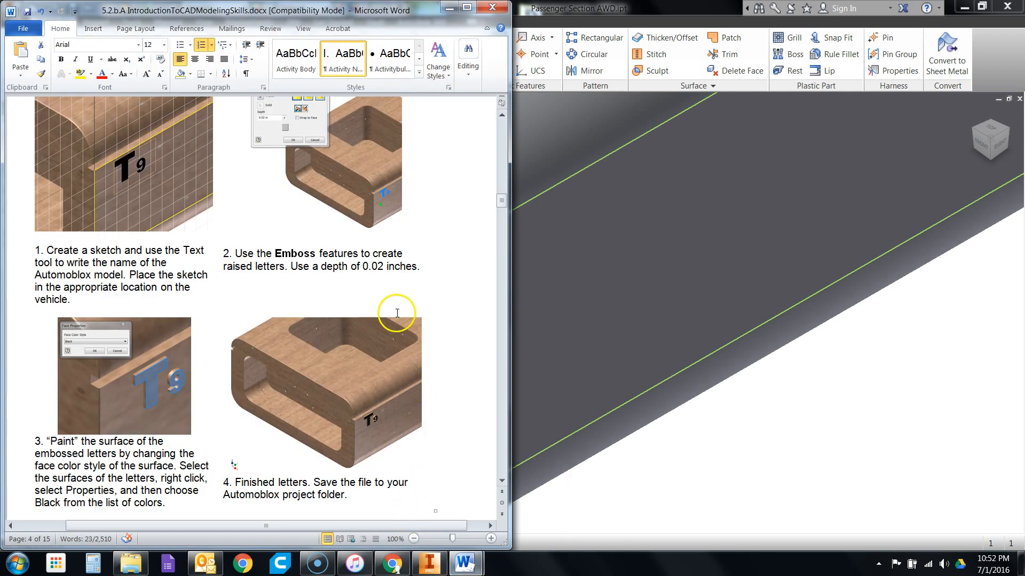
click(662, 416)
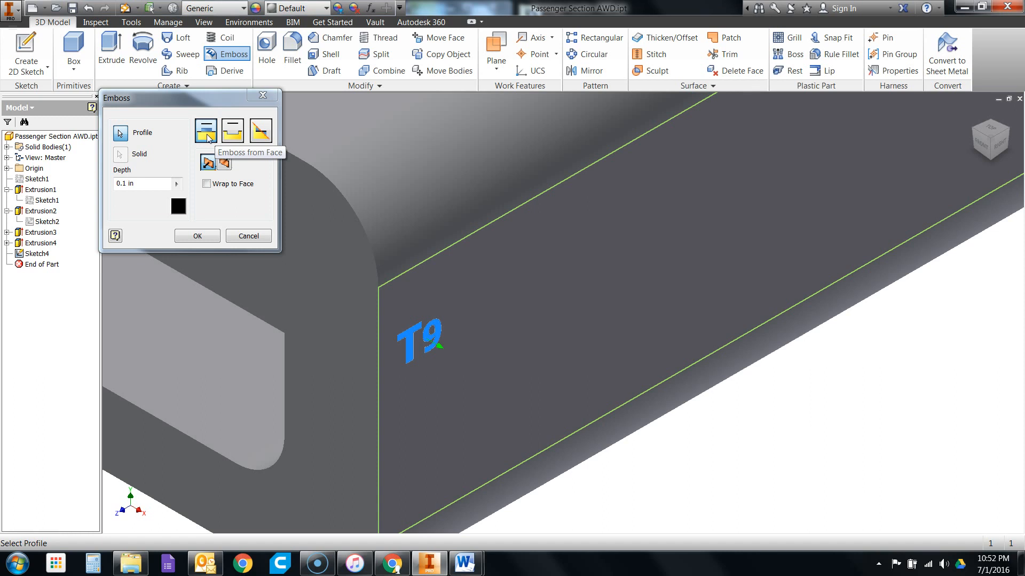
click(230, 135)
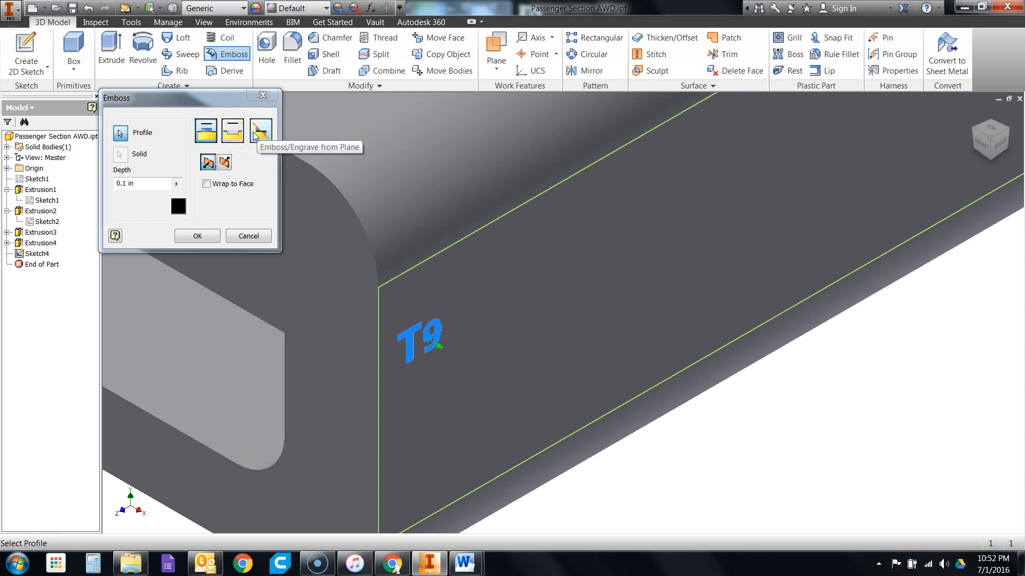
click(122, 183)
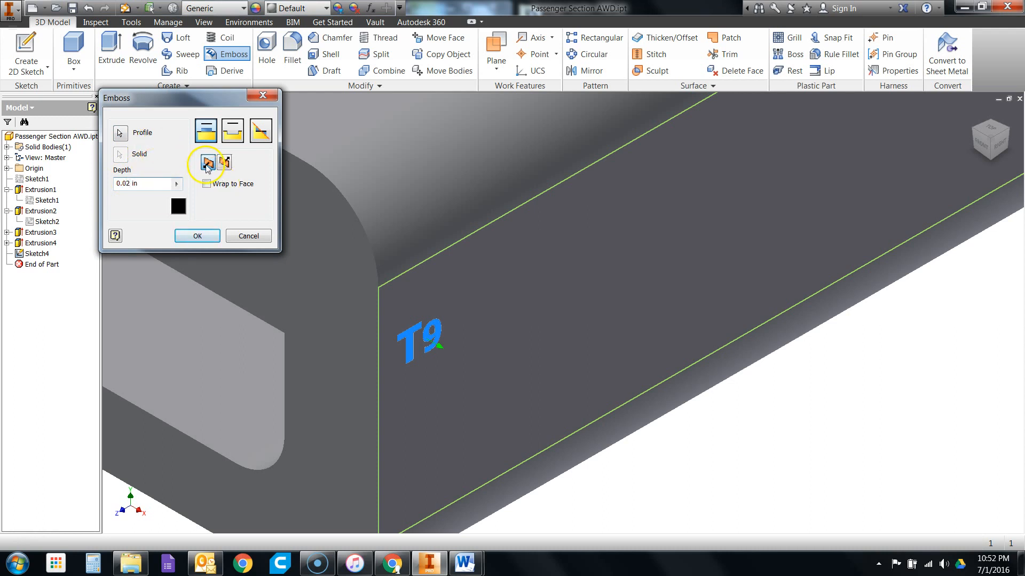
click(216, 240)
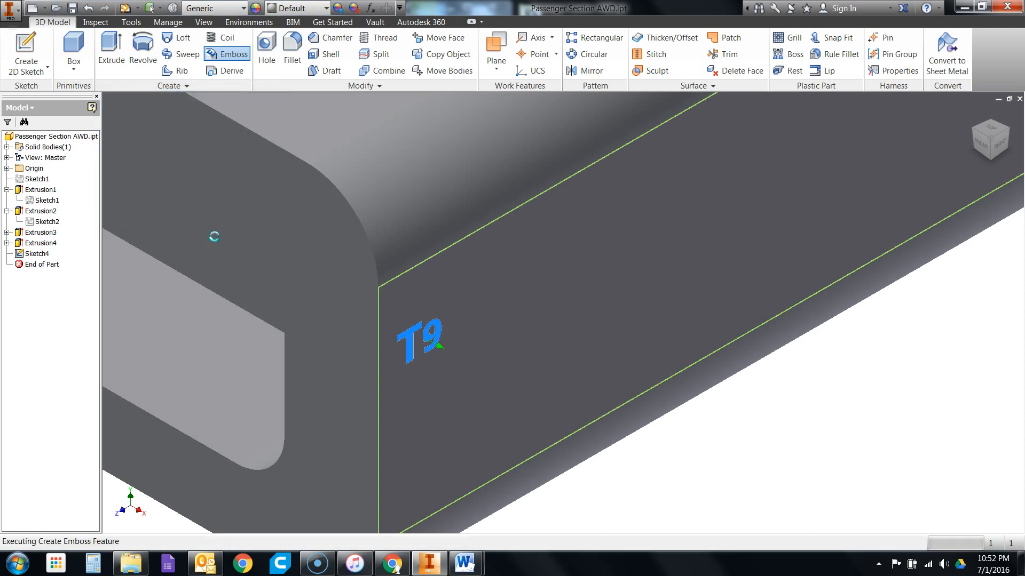
click(757, 411)
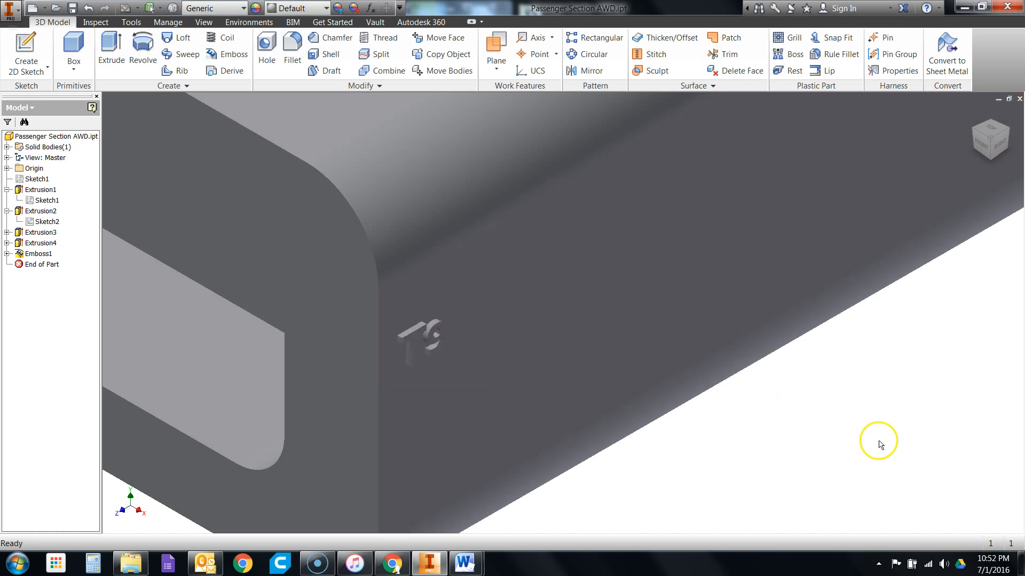
Step: Examine the raised T9 letters up close and review the finished block's appearance in the Word document pictures
scroll(406, 386, down, 1)
scroll(377, 348, down, 2)
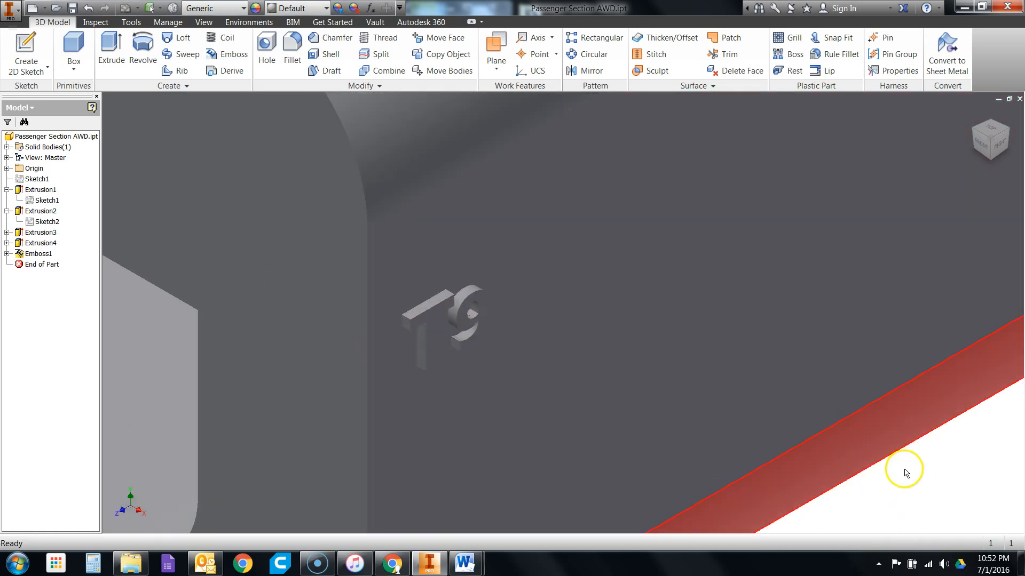
scroll(905, 472, up, 1)
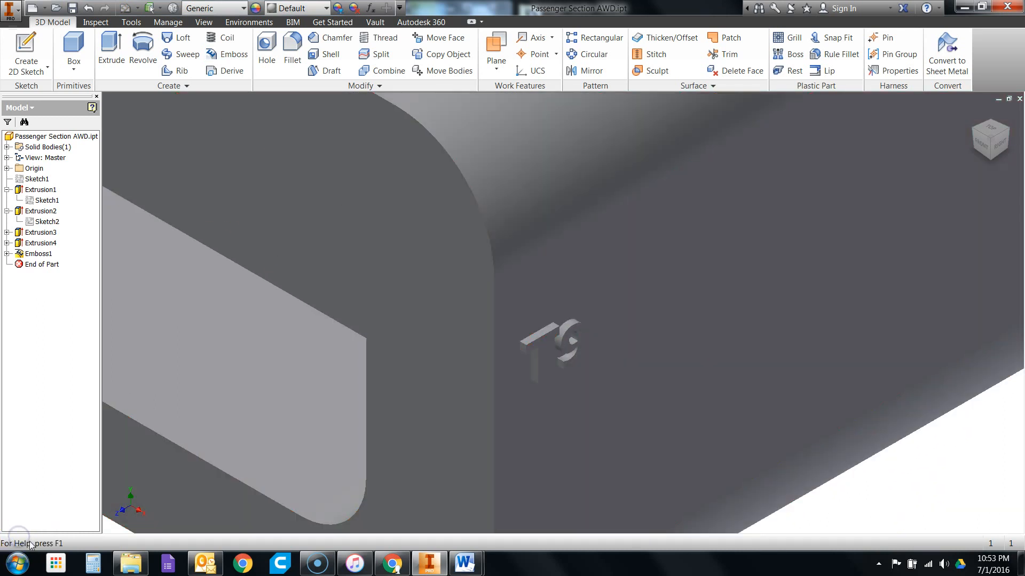
mouse_move(465, 563)
click(410, 506)
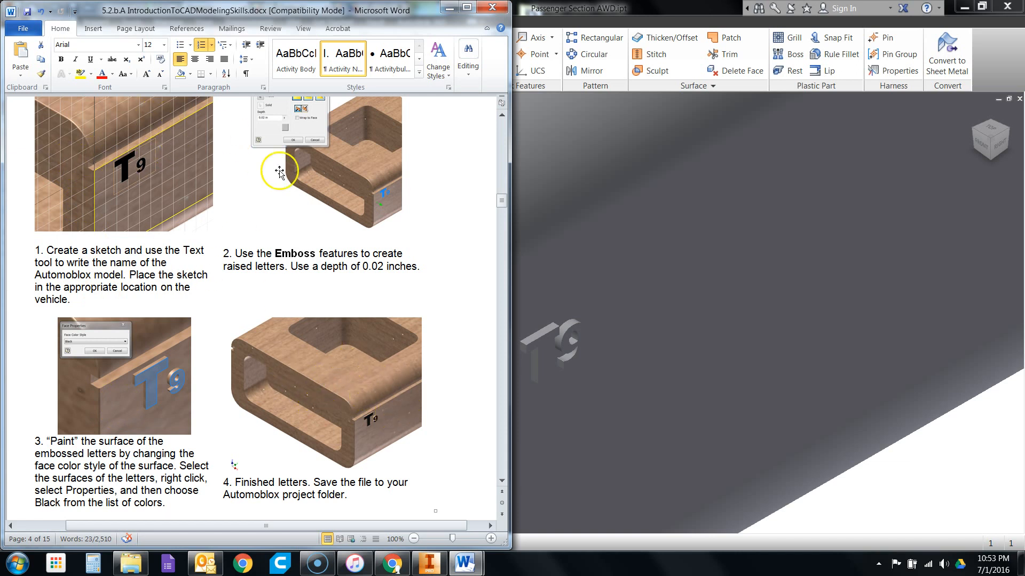
click(914, 516)
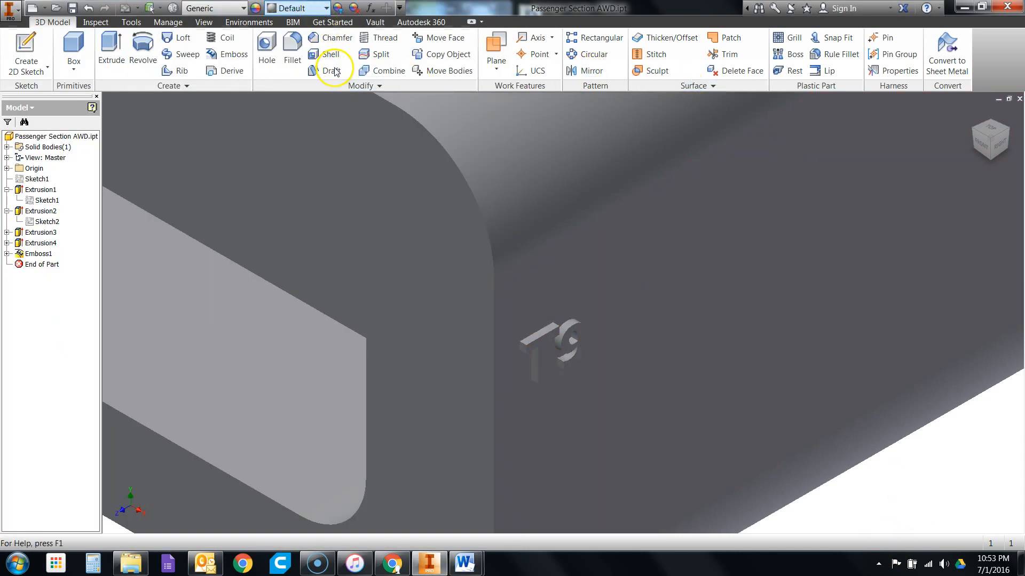
Step: Set the block's appearance to the Yellow Pine solid stained wood and compare it with the picture in the Word document
click(293, 8)
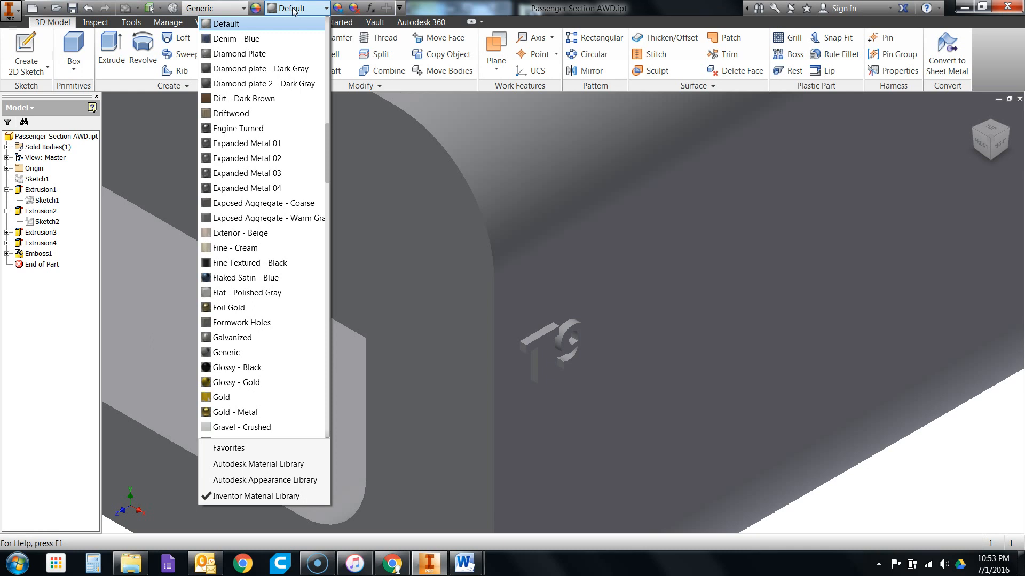
text(wo)
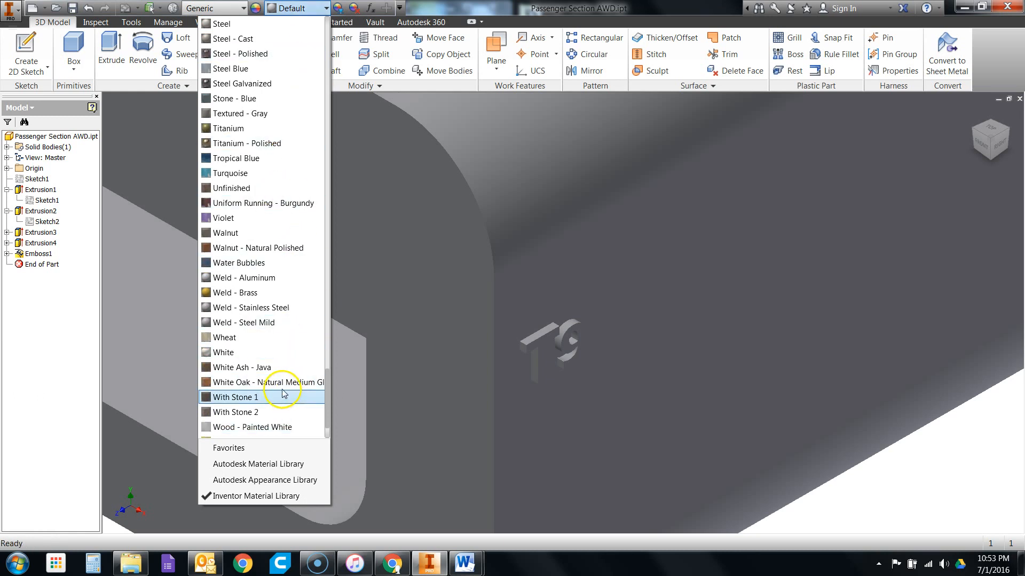
scroll(293, 417, down, 2)
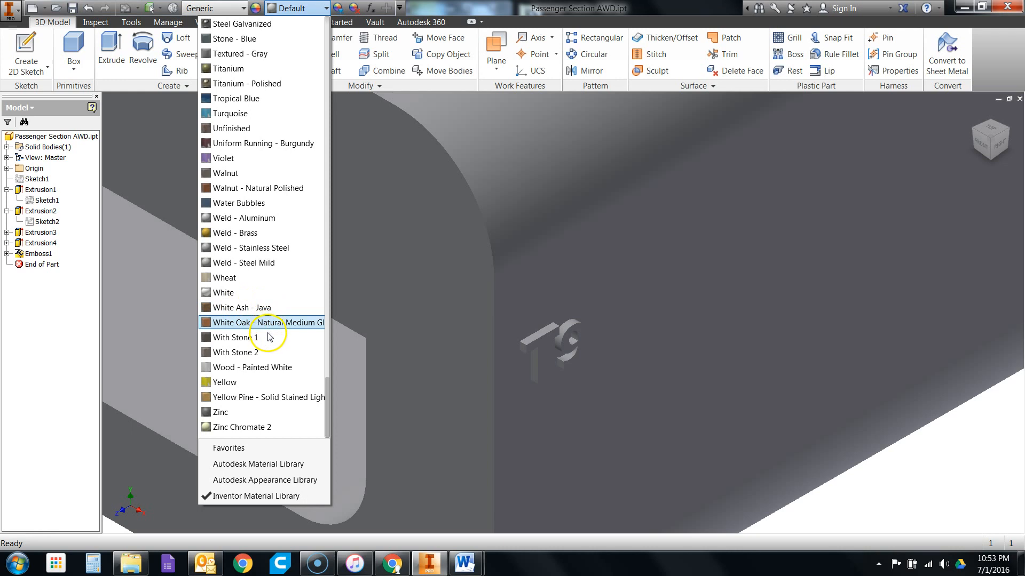
click(255, 398)
scroll(430, 451, up, 5)
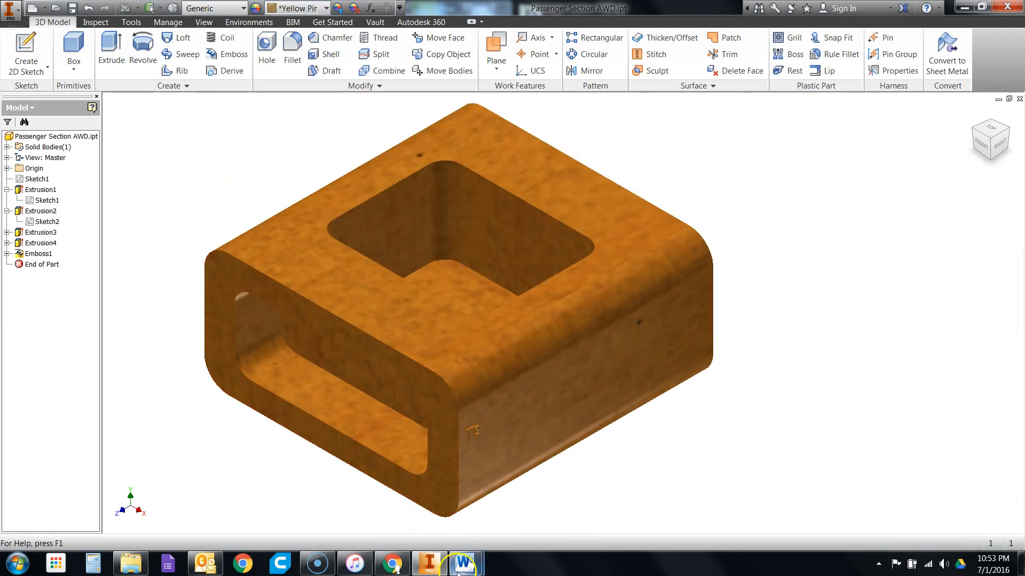
mouse_move(464, 566)
click(342, 480)
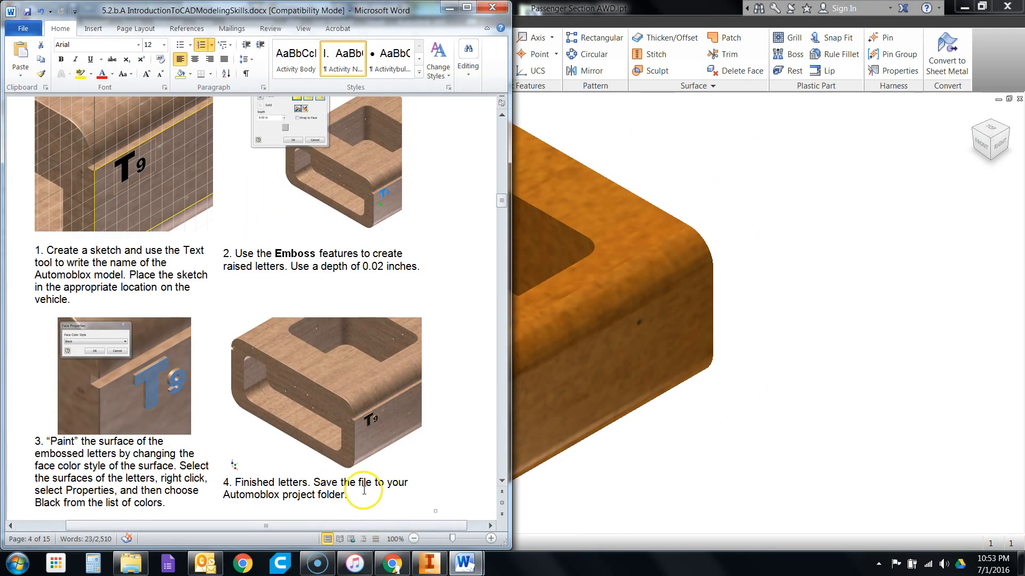
click(414, 470)
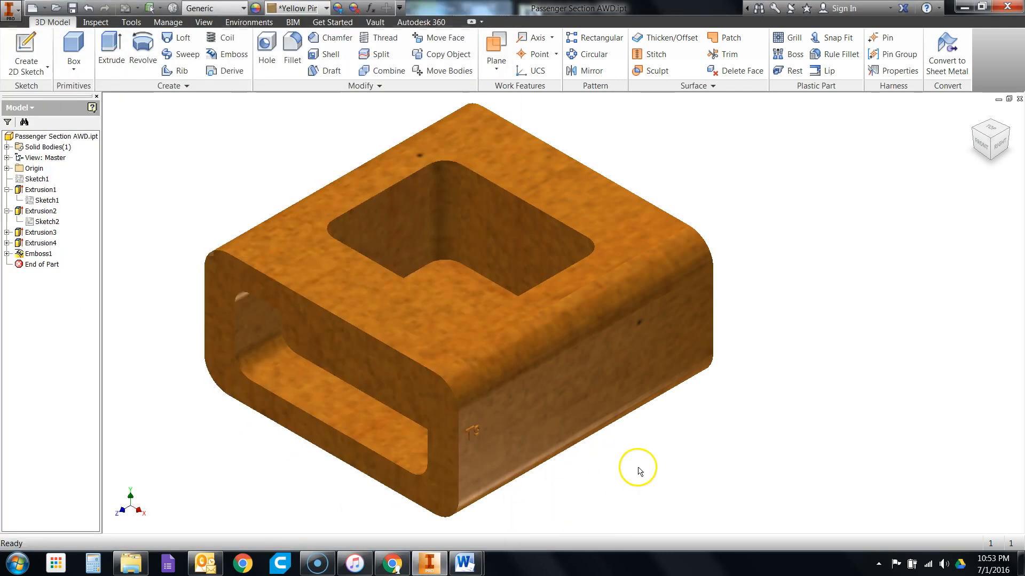
Step: Try the Polished Brushed appearance on the whole block
click(326, 8)
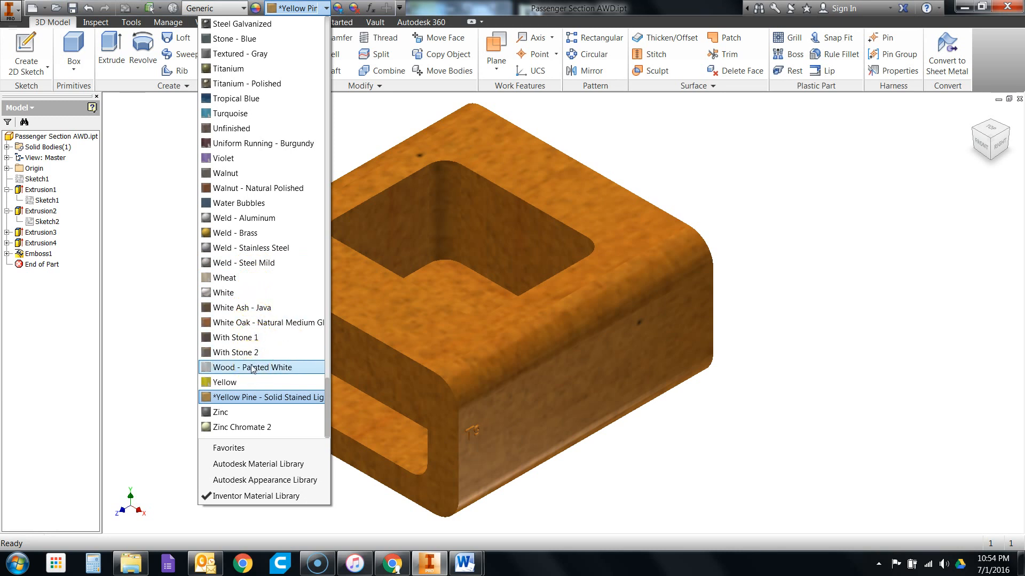
scroll(253, 357, up, 7)
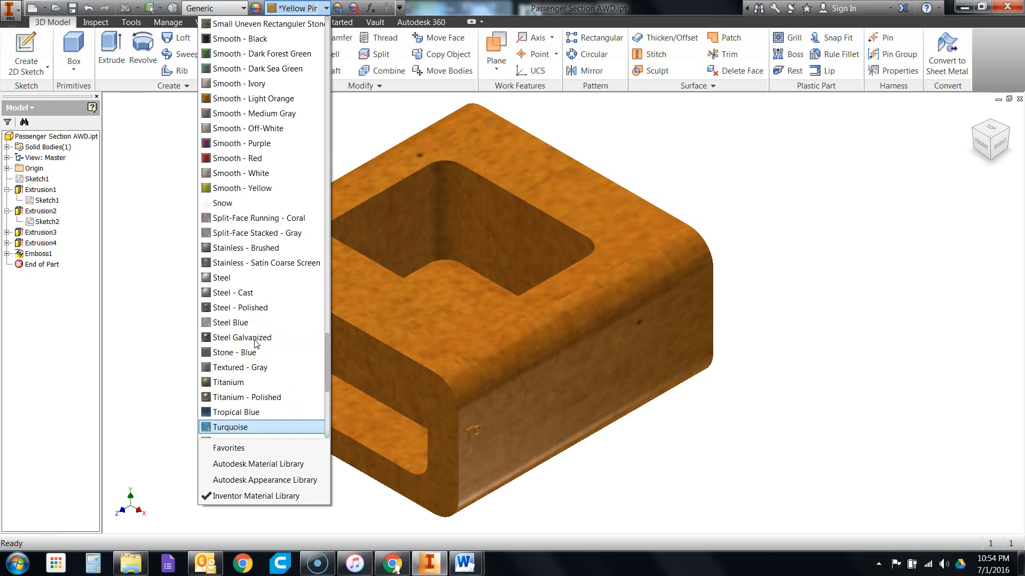
scroll(255, 343, up, 1)
scroll(255, 342, up, 2)
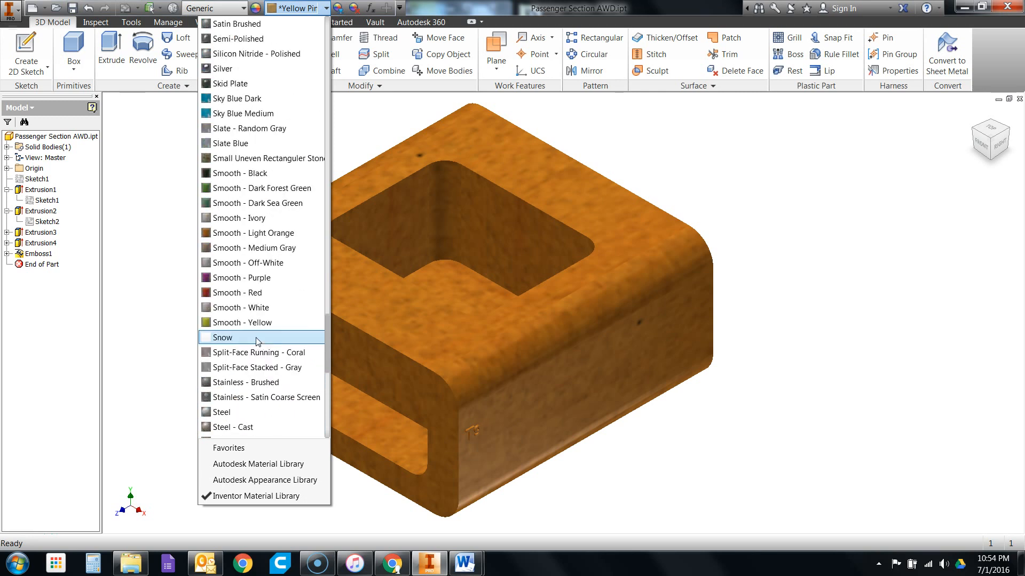
scroll(257, 342, up, 7)
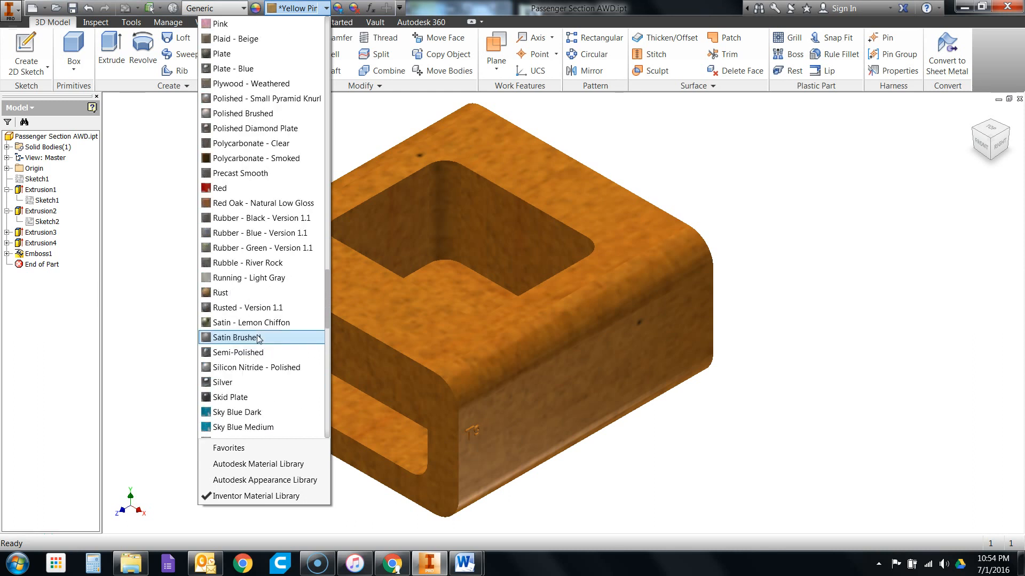
click(304, 114)
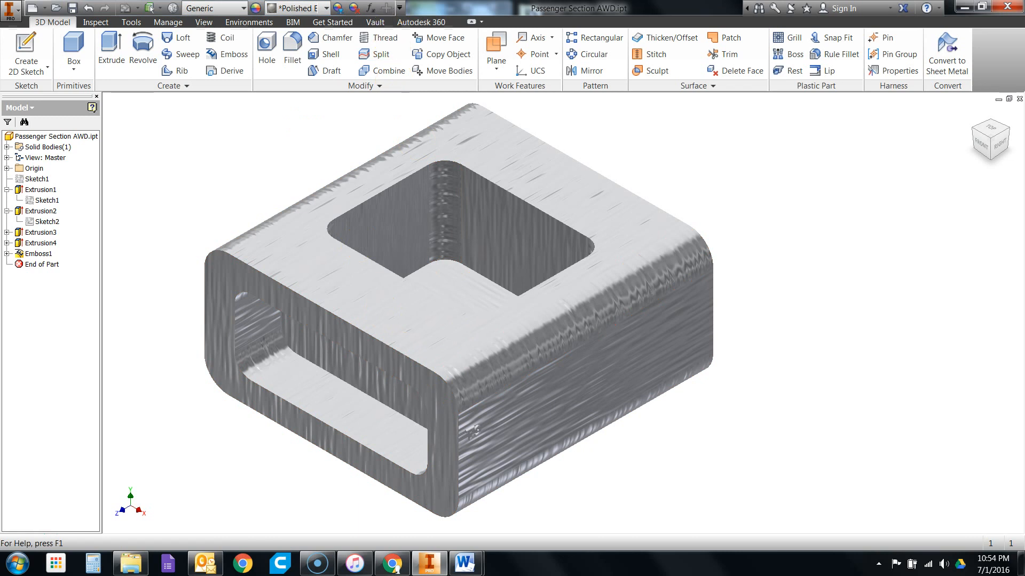
Step: Change the block's appearance to Red Oak - Natural Low Gloss
click(327, 8)
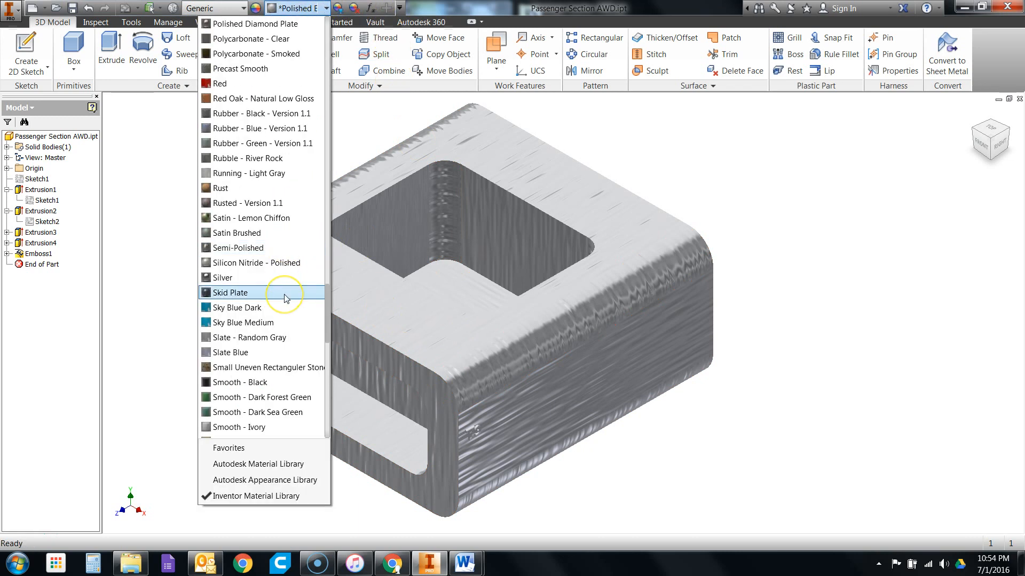
scroll(287, 297, up, 4)
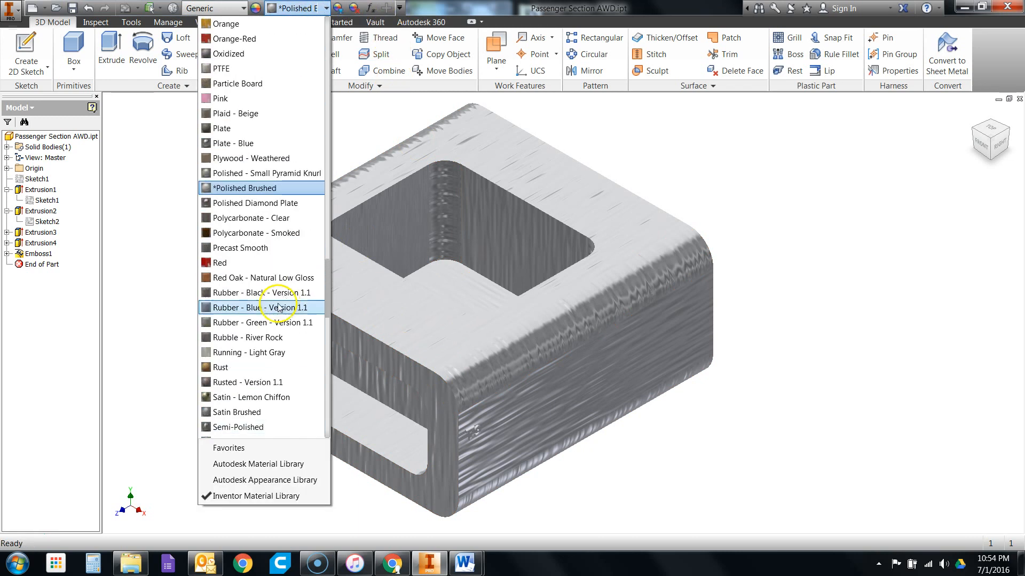
click(275, 278)
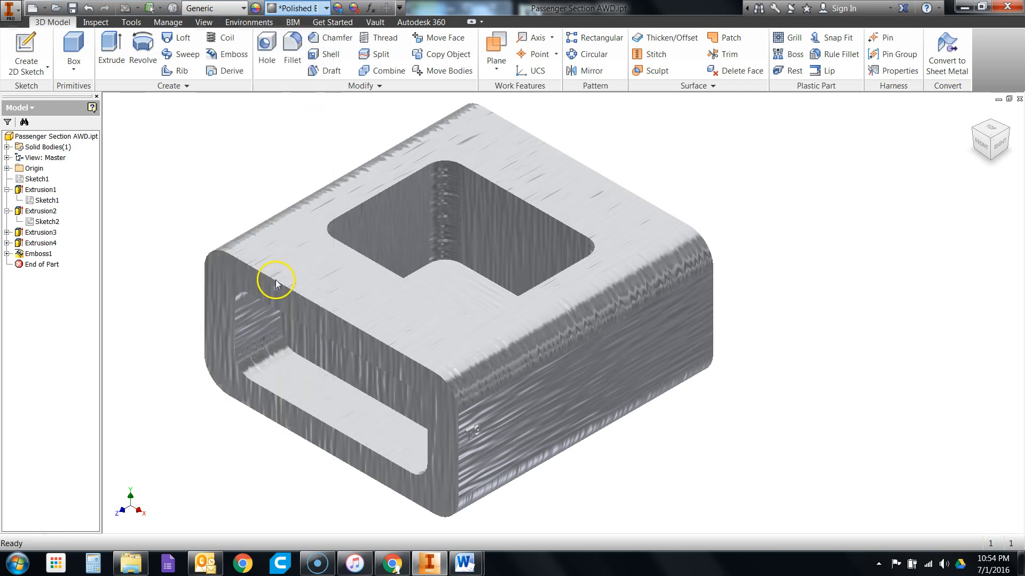
Step: Change the whole block's appearance to Cherry - Natural Low Gloss from the Inventor Material Library
click(326, 8)
scroll(247, 350, up, 13)
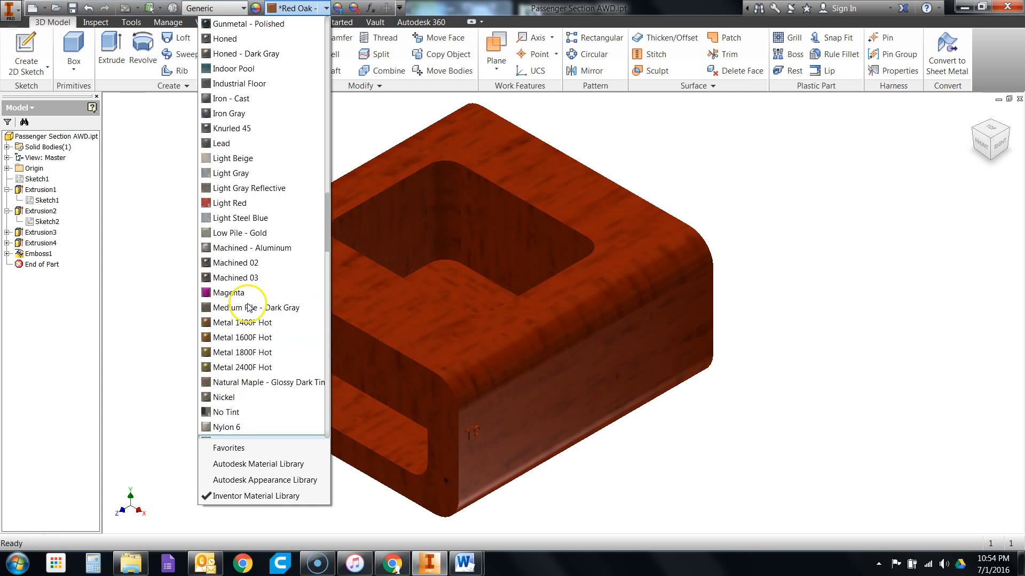
scroll(247, 307, up, 1)
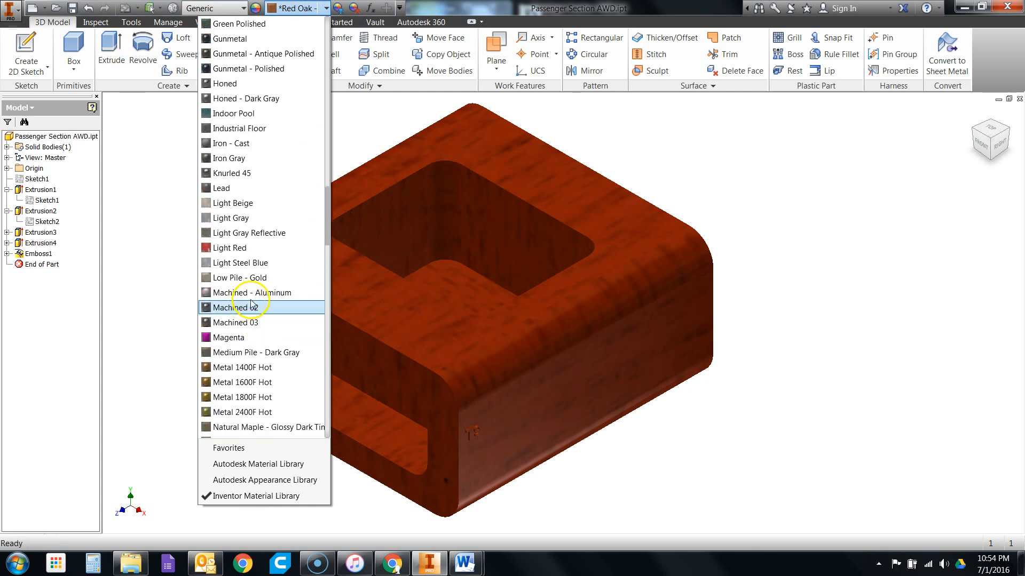
scroll(256, 299, up, 5)
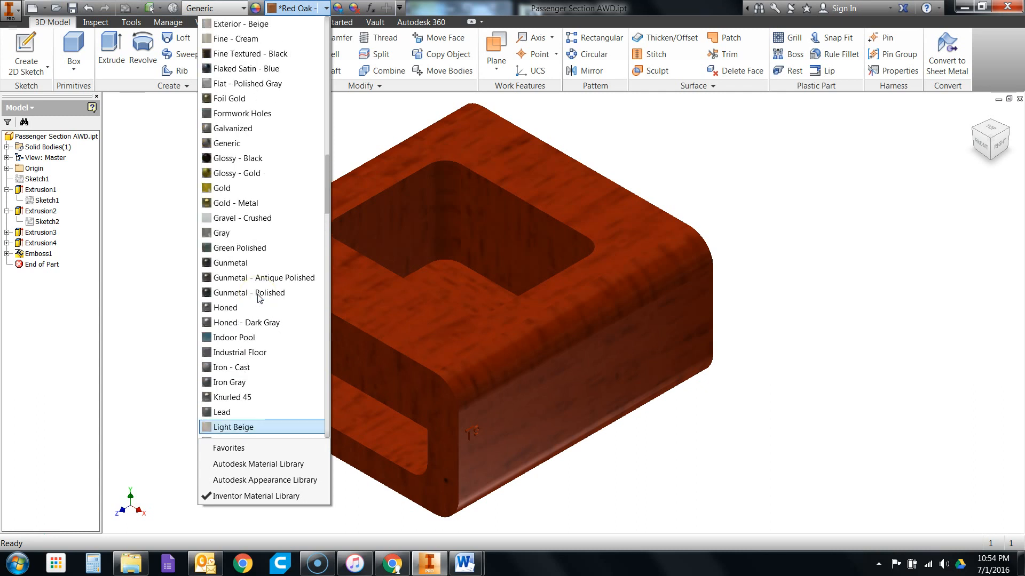
scroll(257, 298, up, 9)
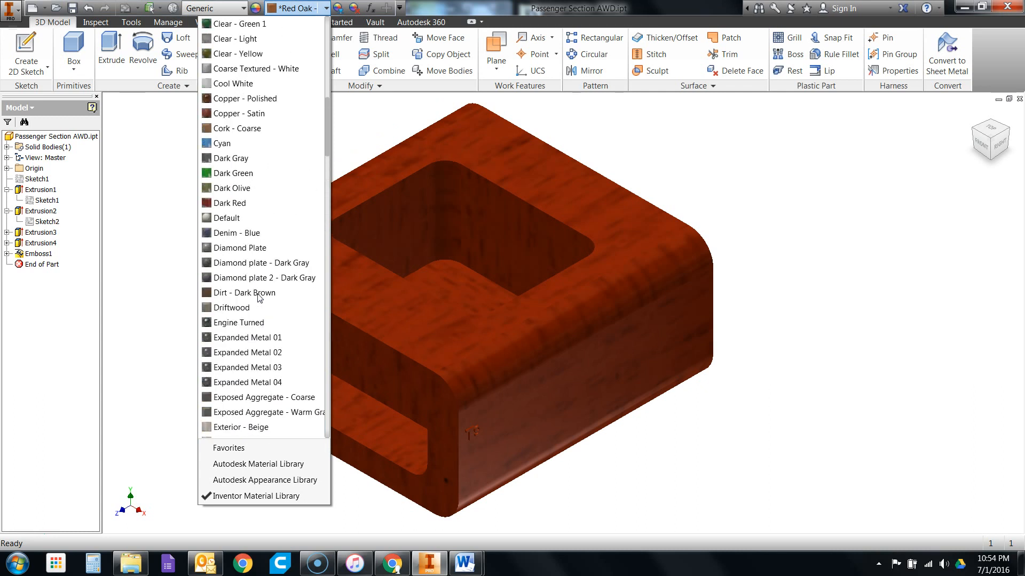
scroll(258, 297, up, 5)
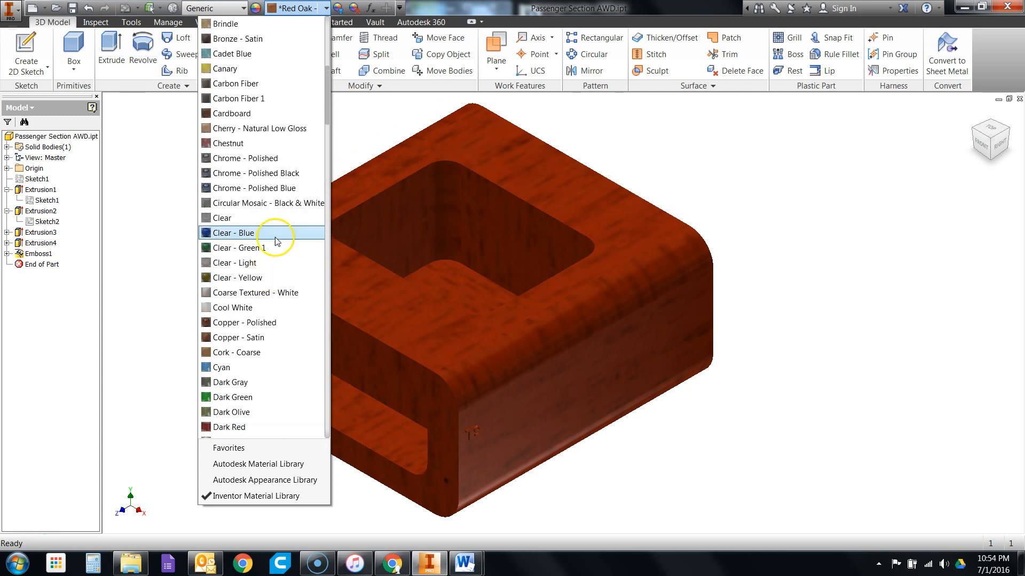
click(294, 130)
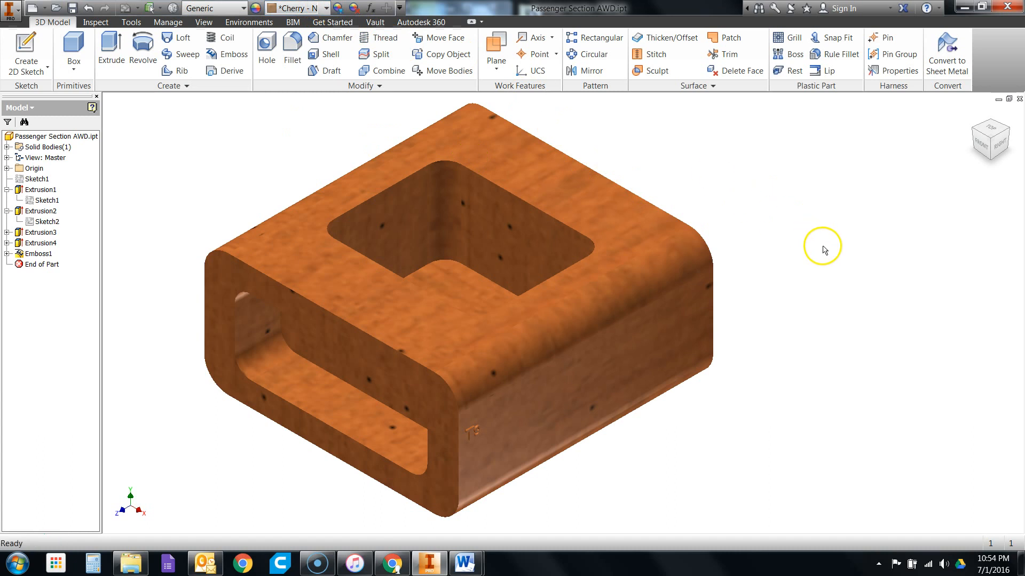
Step: Inspect the embossed T9 letters up close and read the Word instructions for painting their surfaces
scroll(470, 427, down, 6)
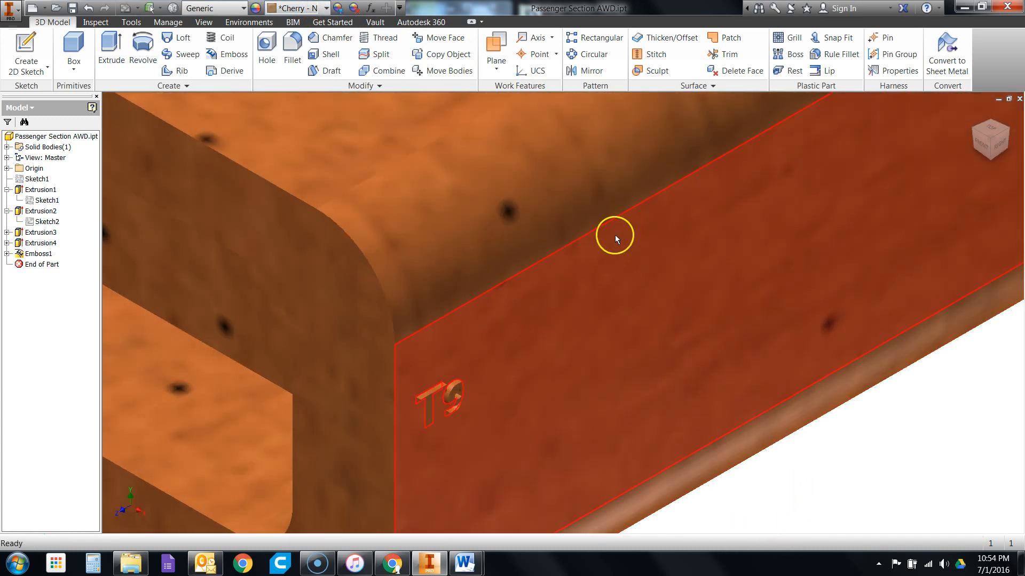
scroll(566, 162, down, 2)
scroll(562, 161, up, 4)
scroll(492, 337, down, 3)
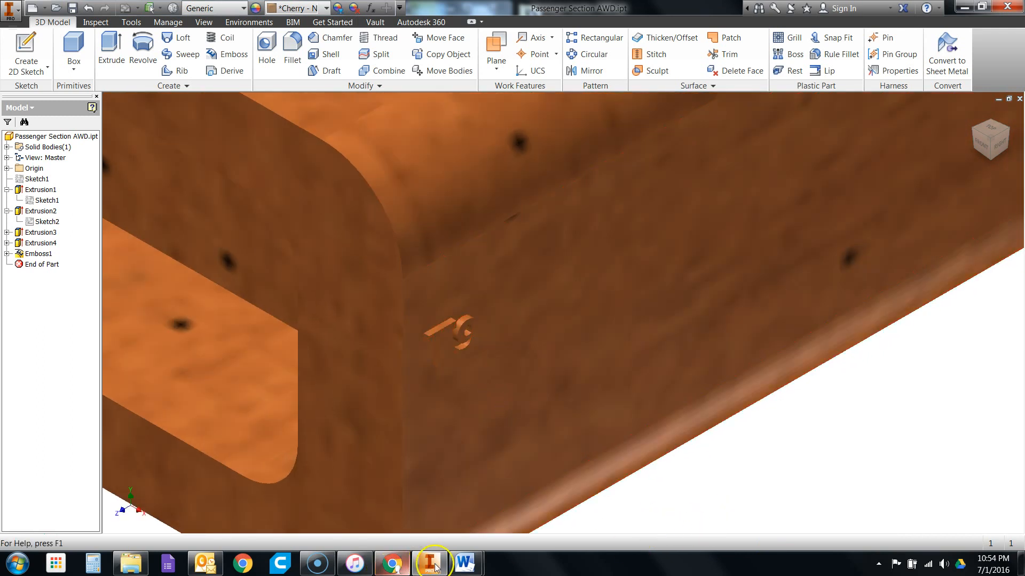
mouse_move(454, 564)
click(394, 497)
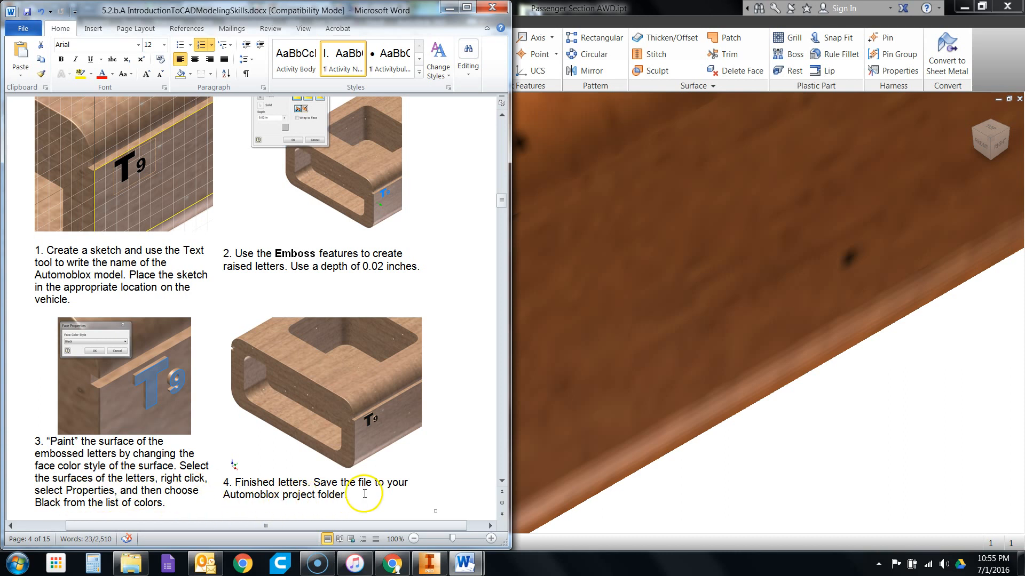
click(830, 463)
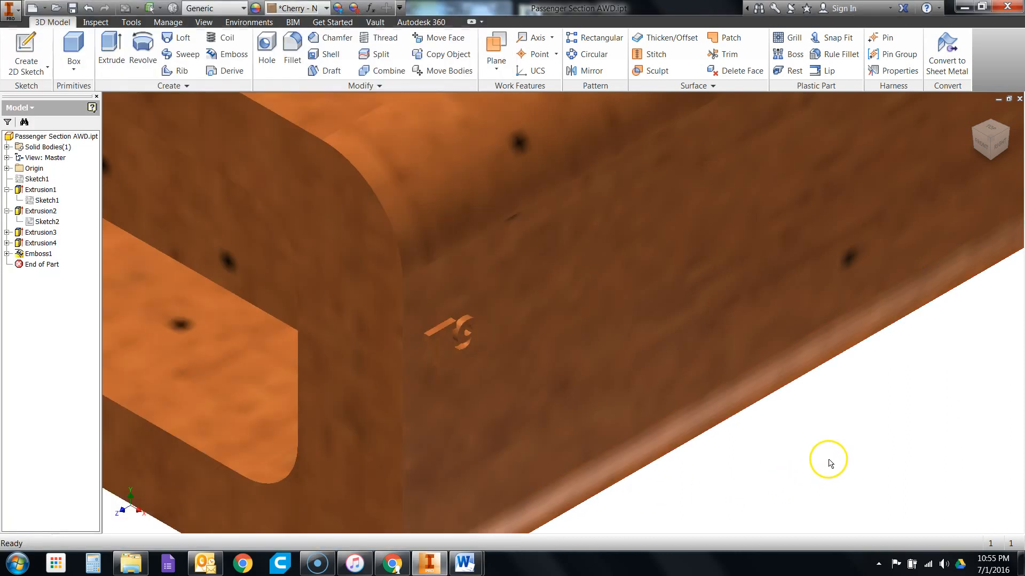
Step: Set the face appearance of the embossed letter T's front face to Black
right_click(443, 340)
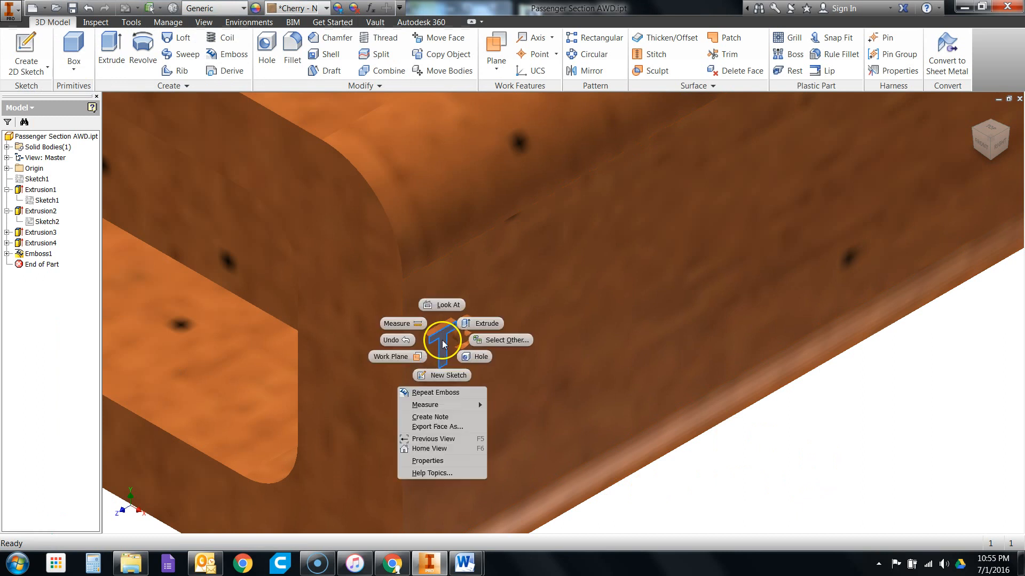
click(451, 459)
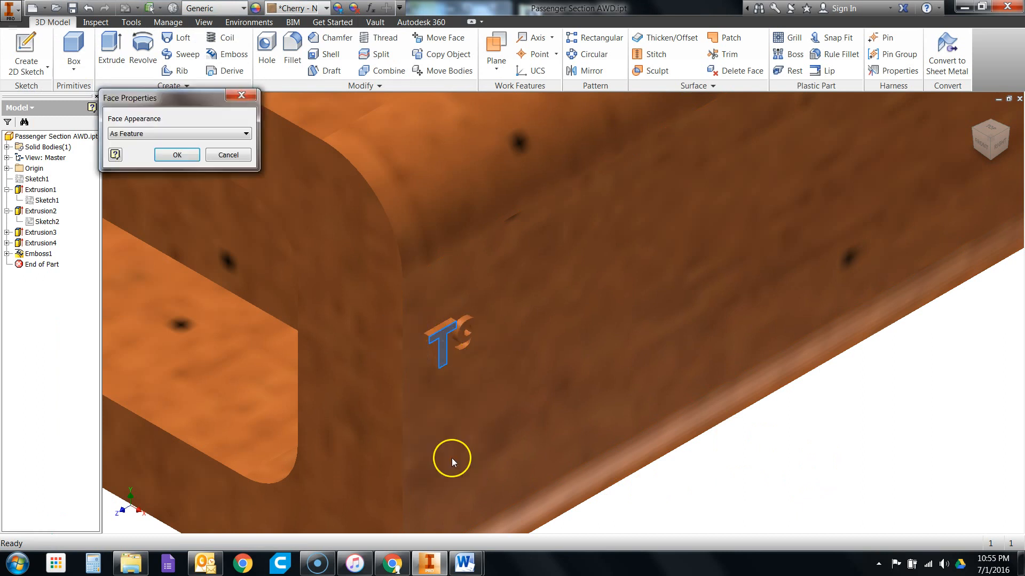
click(218, 134)
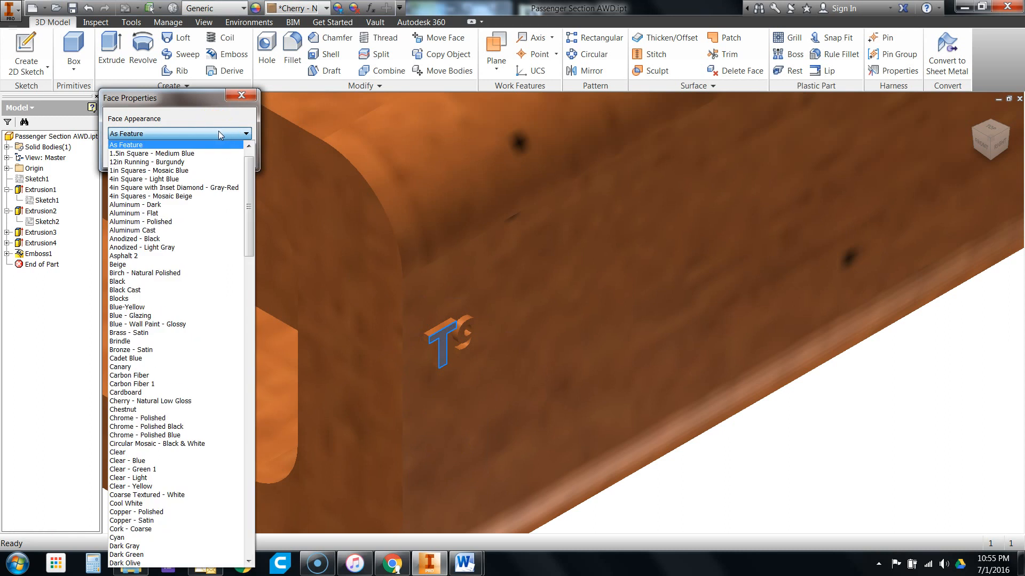
key(b)
key(l)
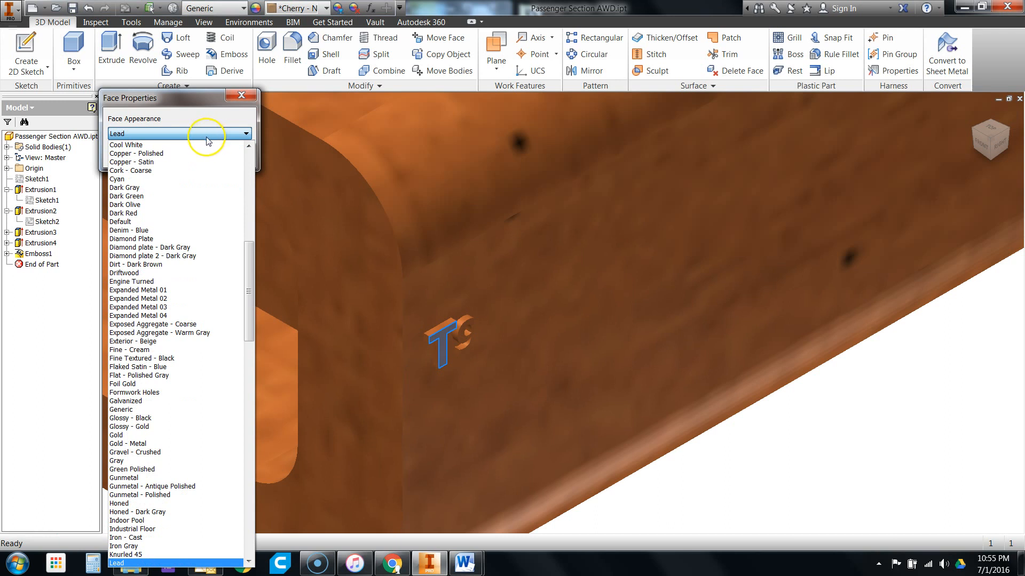
key(b)
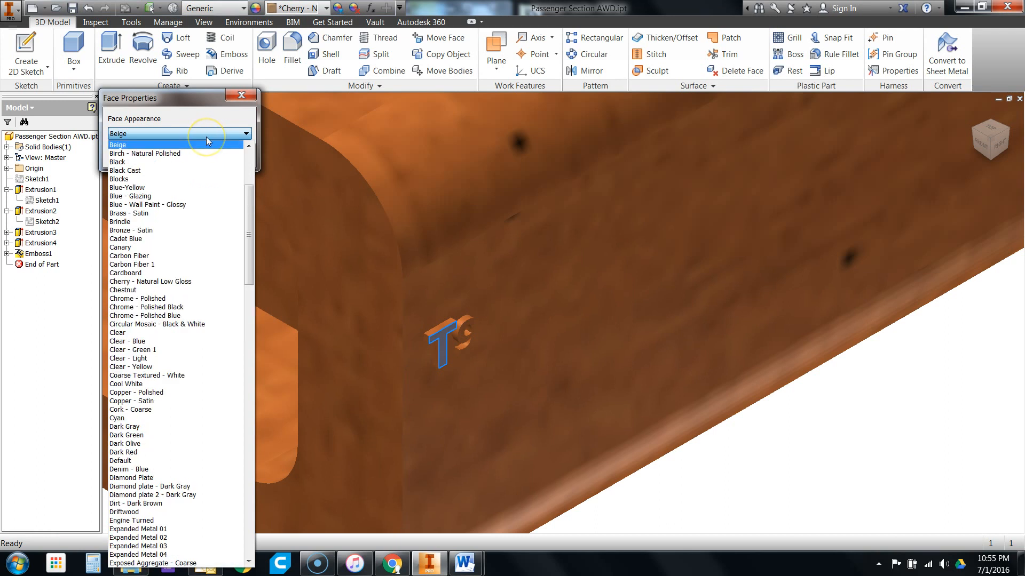
click(181, 163)
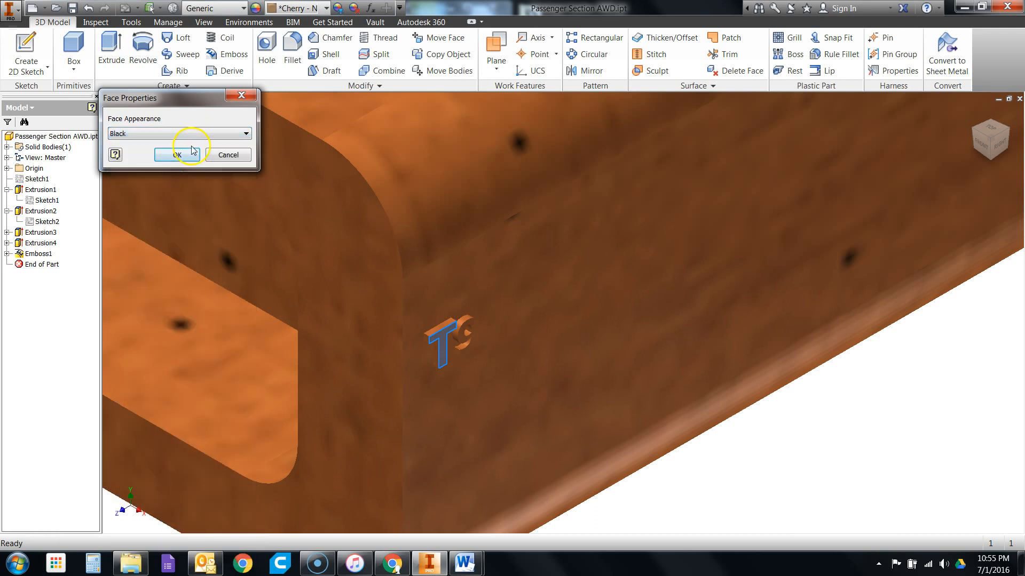
click(184, 156)
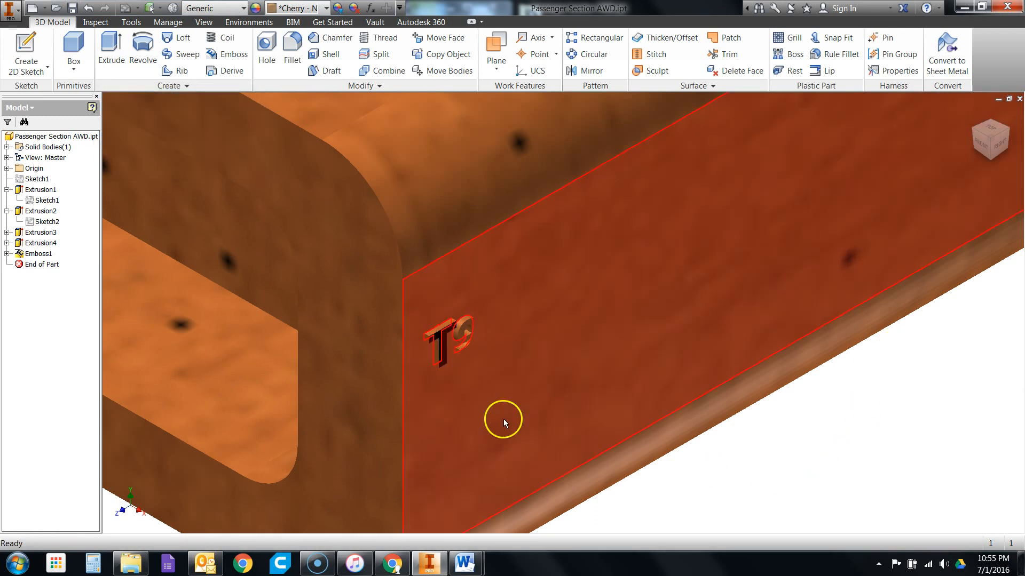
Step: Set the face appearance of the embossed 9's front face to Black
scroll(469, 331, down, 2)
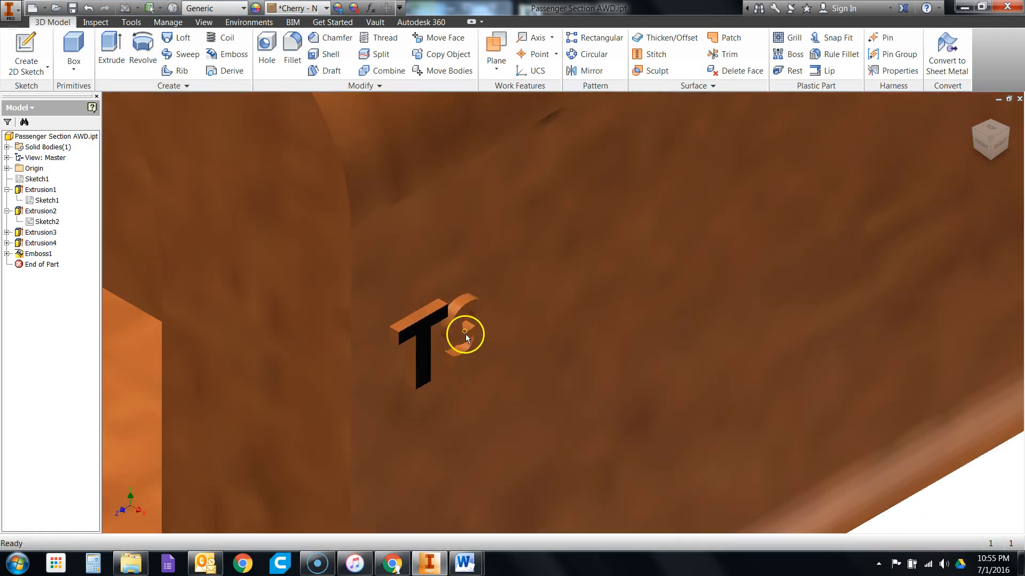
right_click(464, 338)
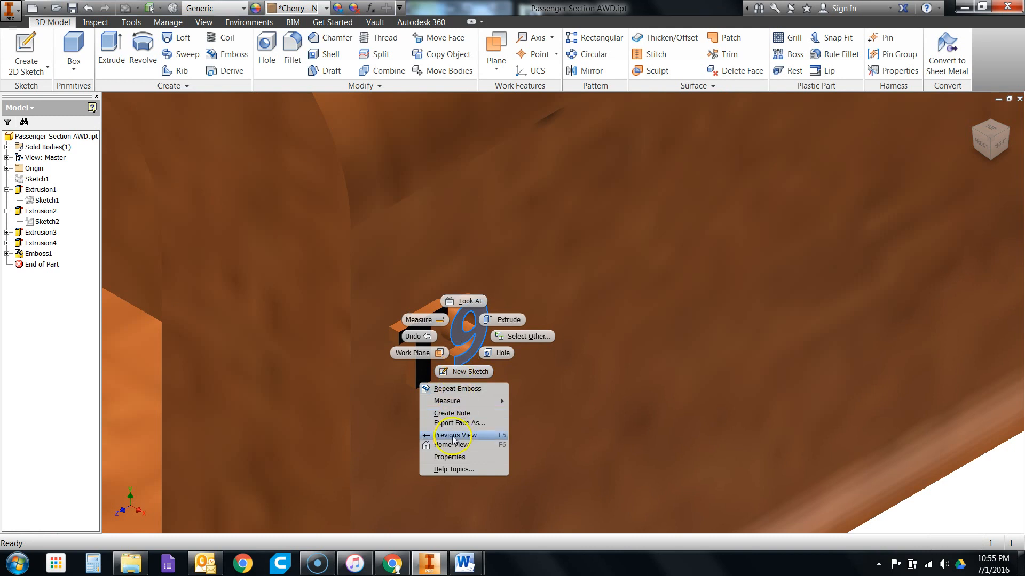
click(450, 458)
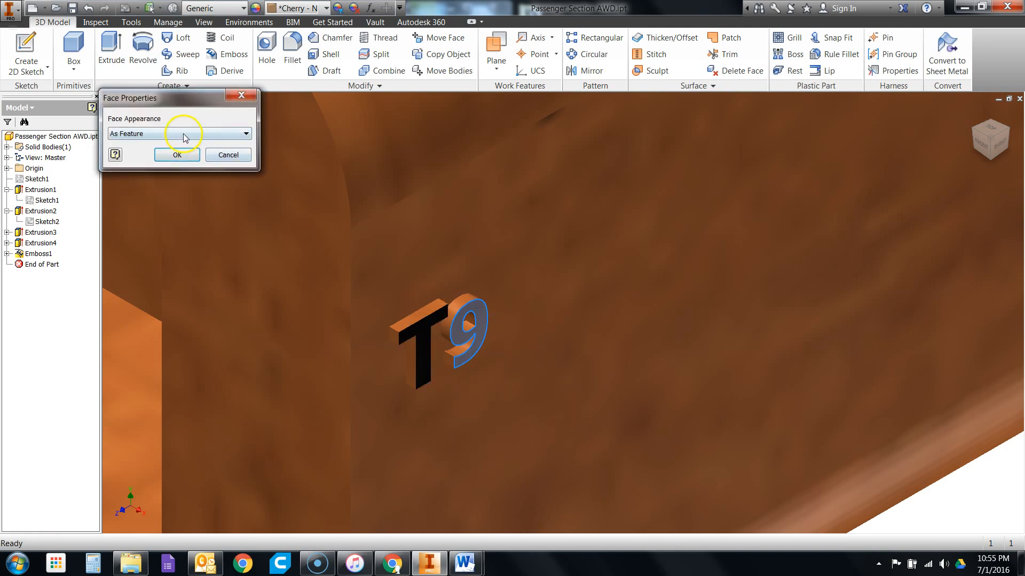
click(183, 134)
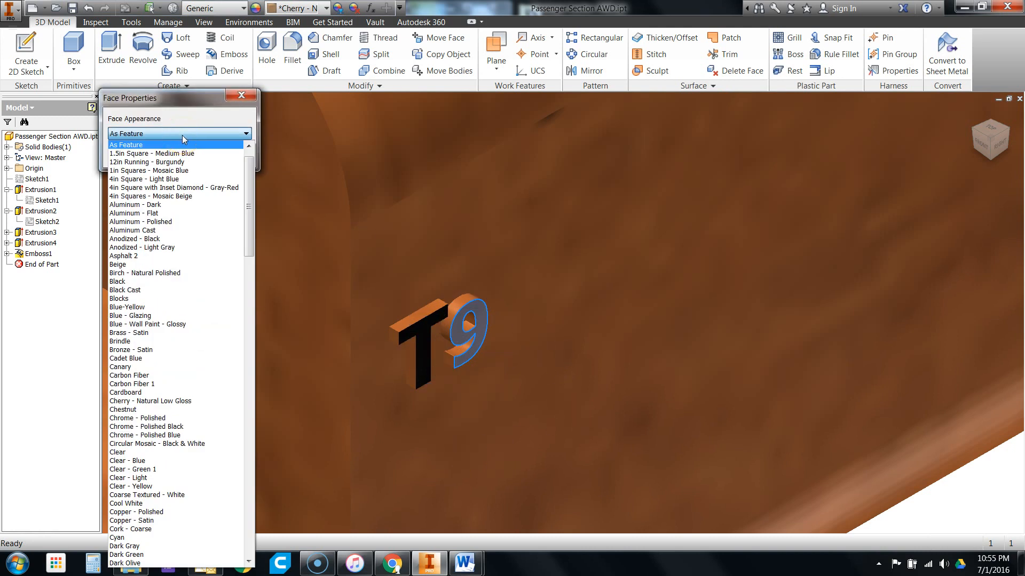
key(b)
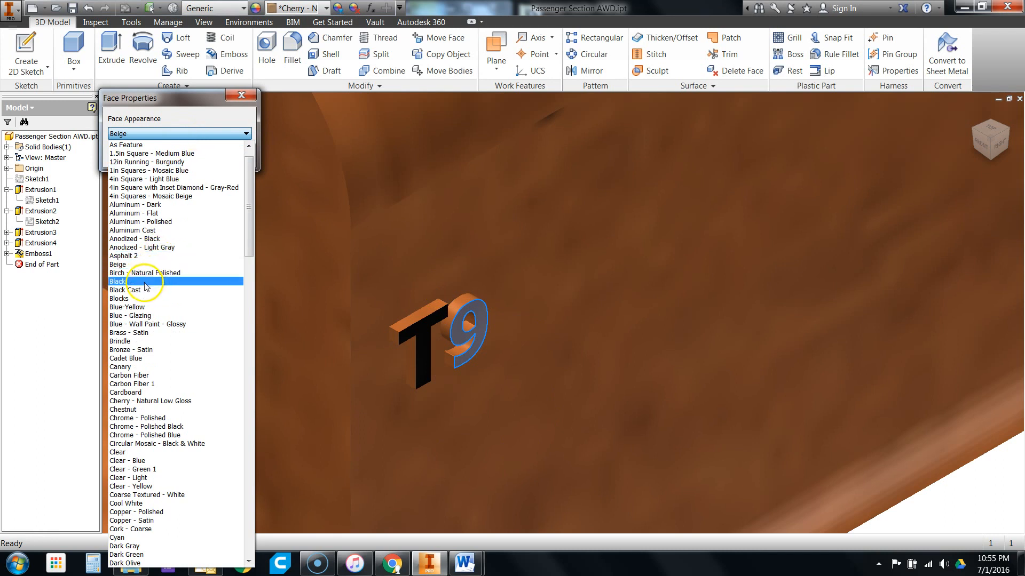
click(148, 280)
click(181, 156)
Step: View the whole block with its painted letters and review the passenger section instructions in the Word activity document
scroll(712, 424, down, 8)
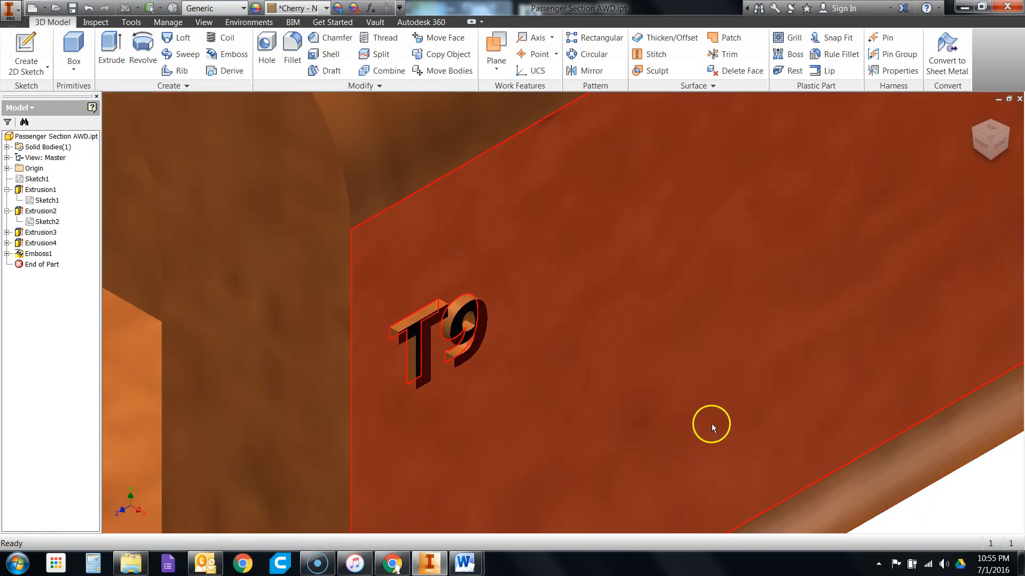
scroll(768, 501, down, 4)
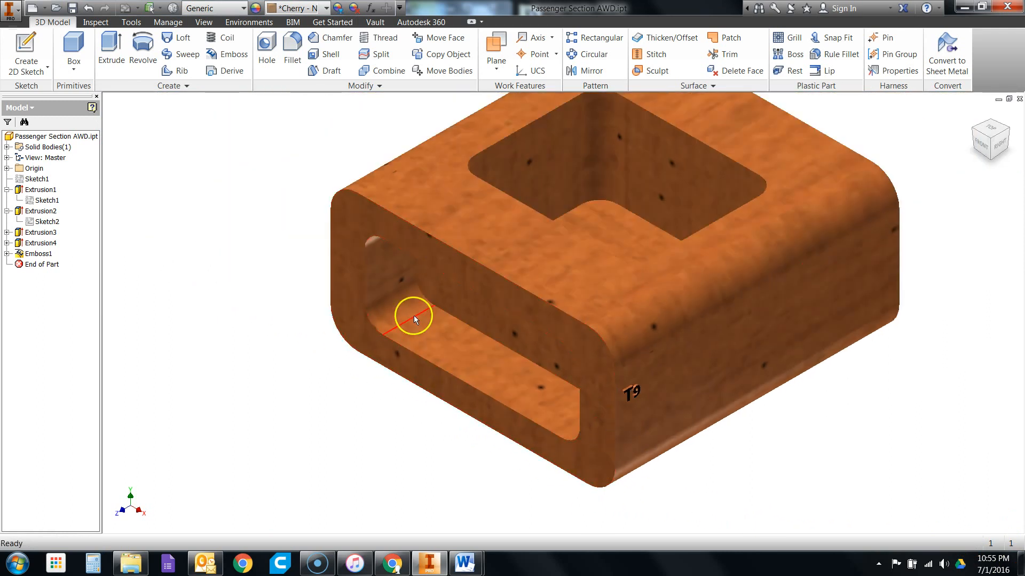
scroll(274, 347, down, 3)
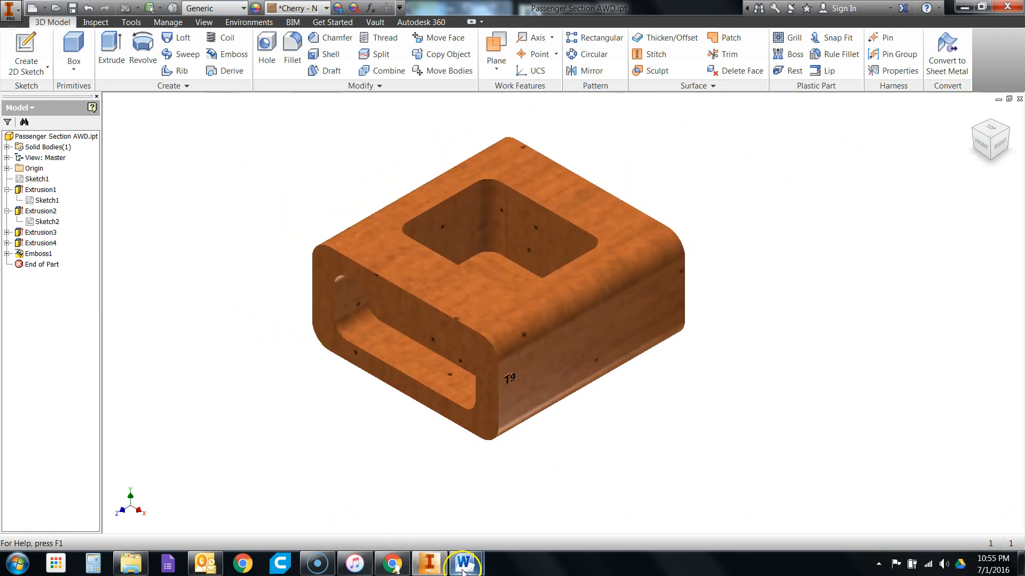
mouse_move(464, 563)
click(402, 517)
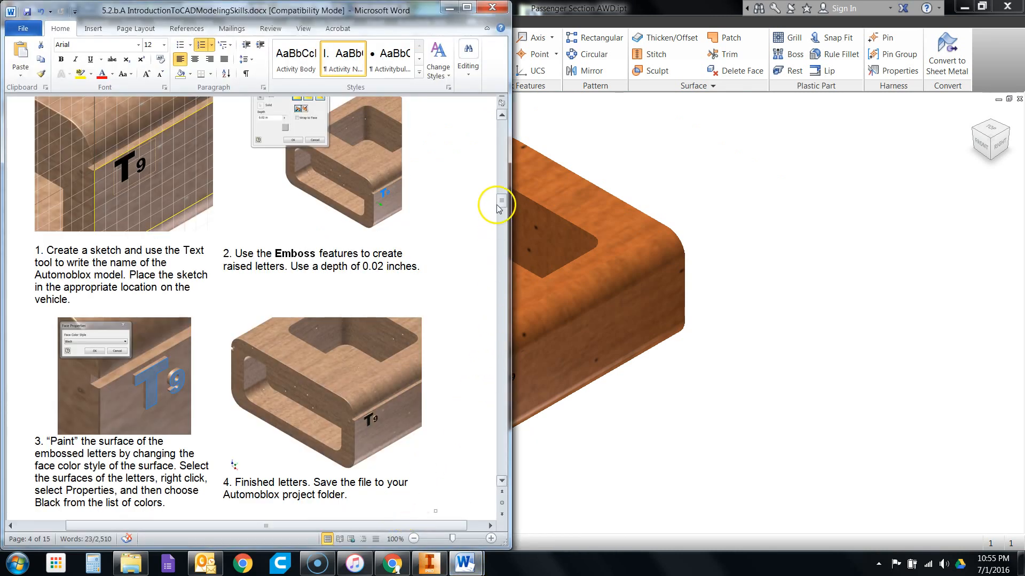
drag(501, 202, 500, 174)
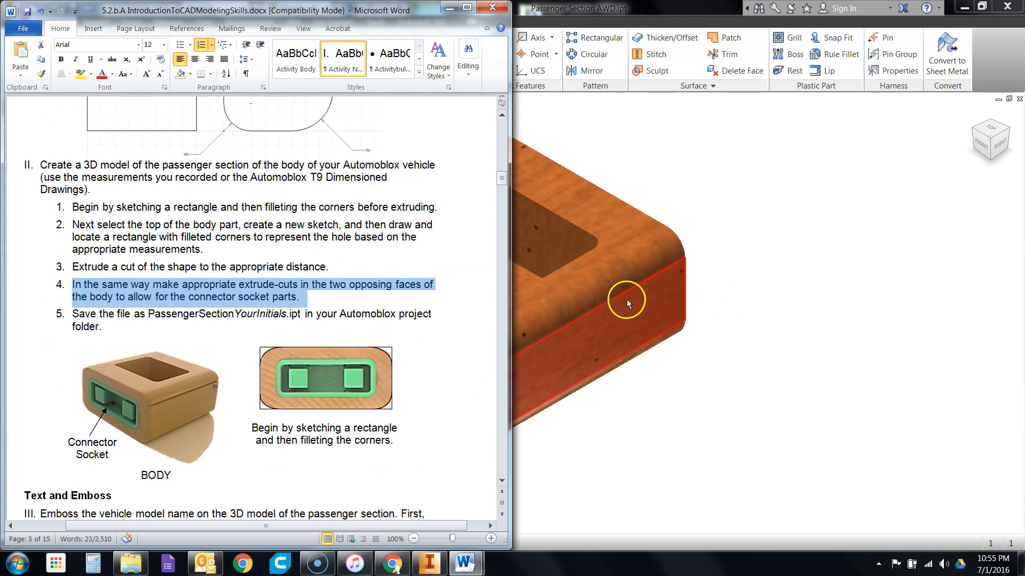
click(723, 290)
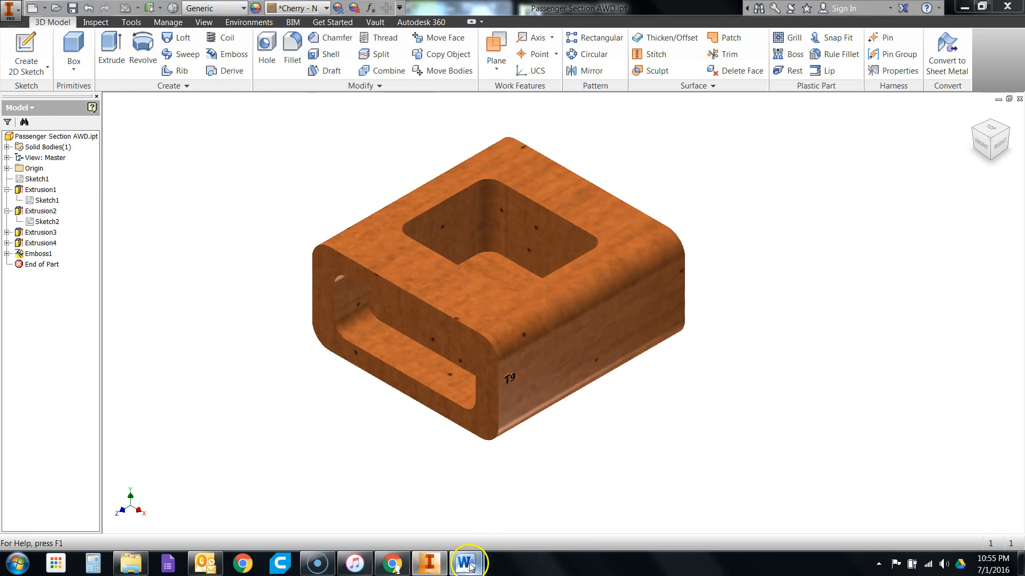
Step: Examine the PASSENGER SECTION dimensioned drawing and Detail A in the AutomobloxT9DimDwgs Word document at 110% zoom
click(536, 478)
scroll(320, 288, up, 1)
scroll(310, 283, up, 10)
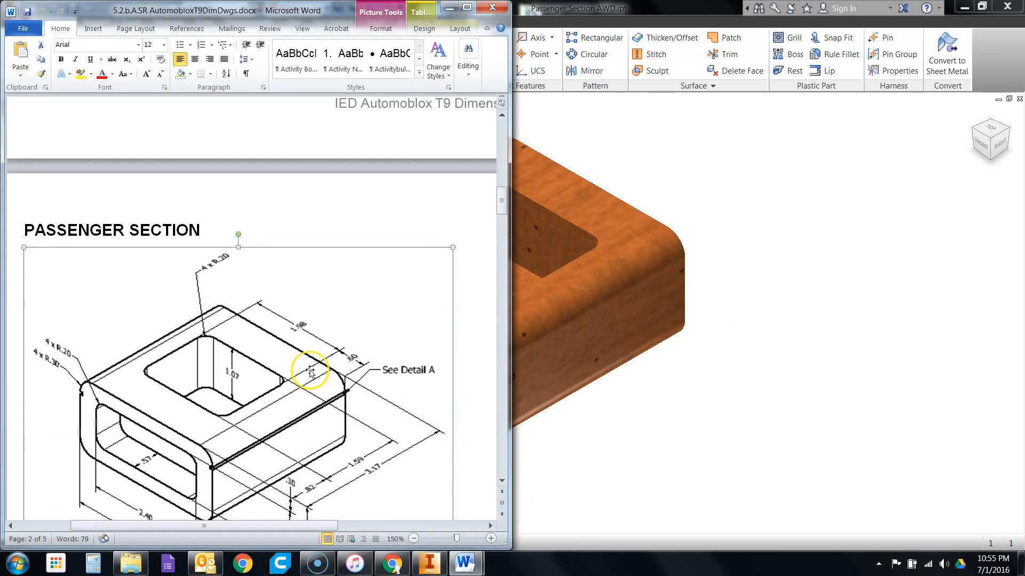
scroll(304, 398, down, 5)
click(414, 539)
click(415, 539)
click(414, 539)
click(415, 539)
scroll(243, 352, up, 1)
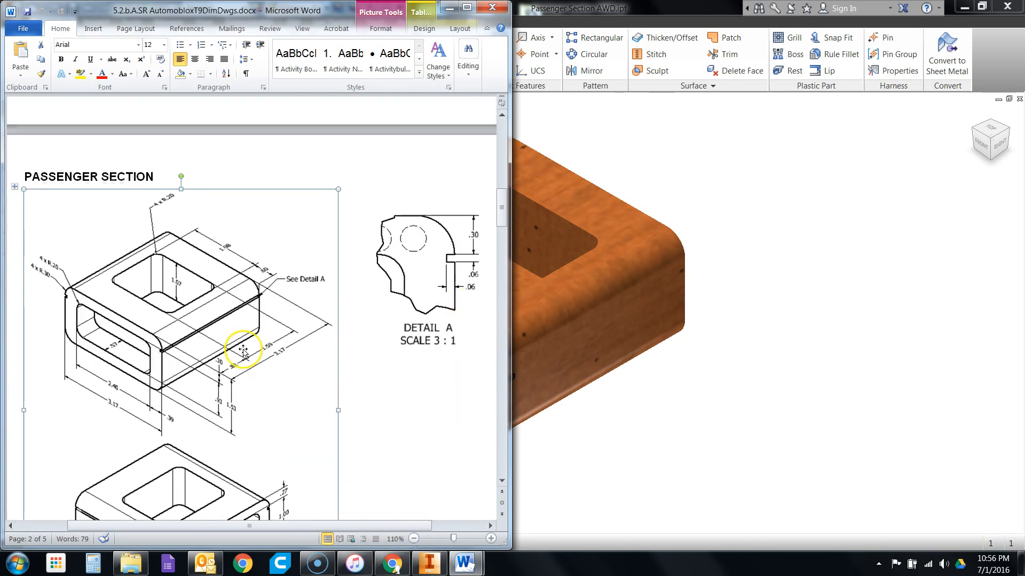
scroll(242, 352, up, 1)
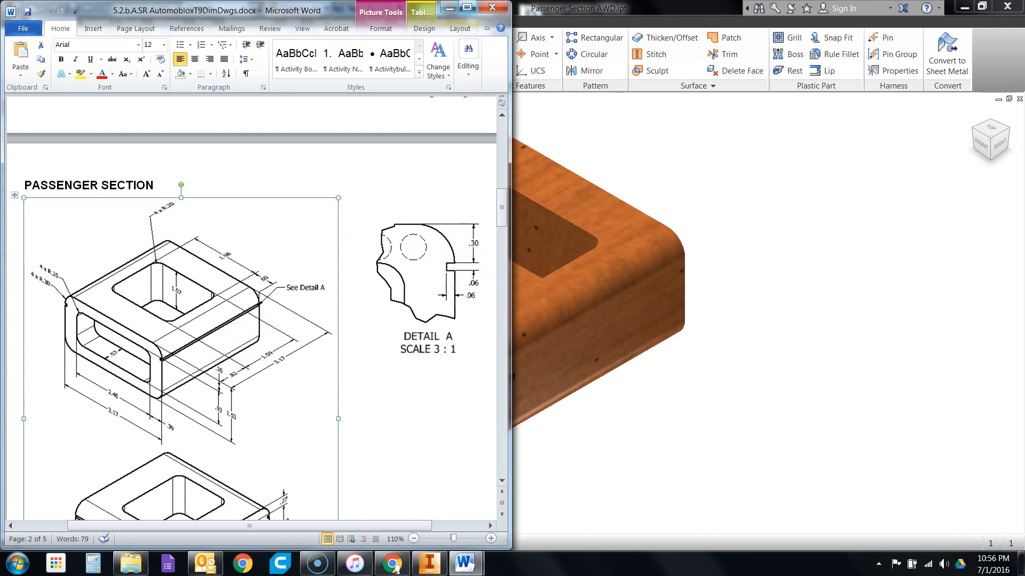
click(447, 7)
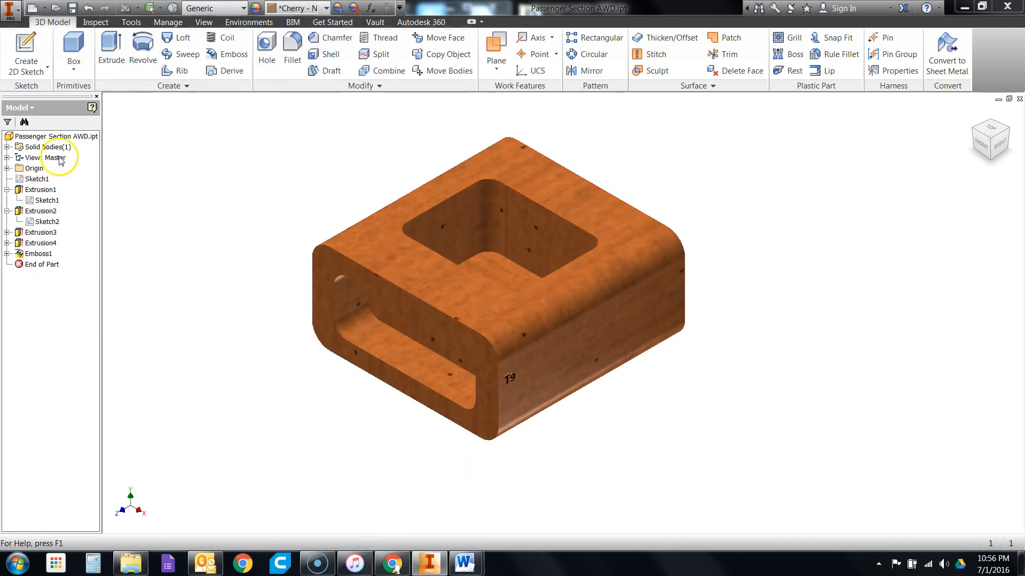
Step: In Extrusion1's sketch, draw a 0.06 by 0.06 in groove rectangle inward from the outer profile's right edge, following Detail A in the Word drawing
double_click(31, 201)
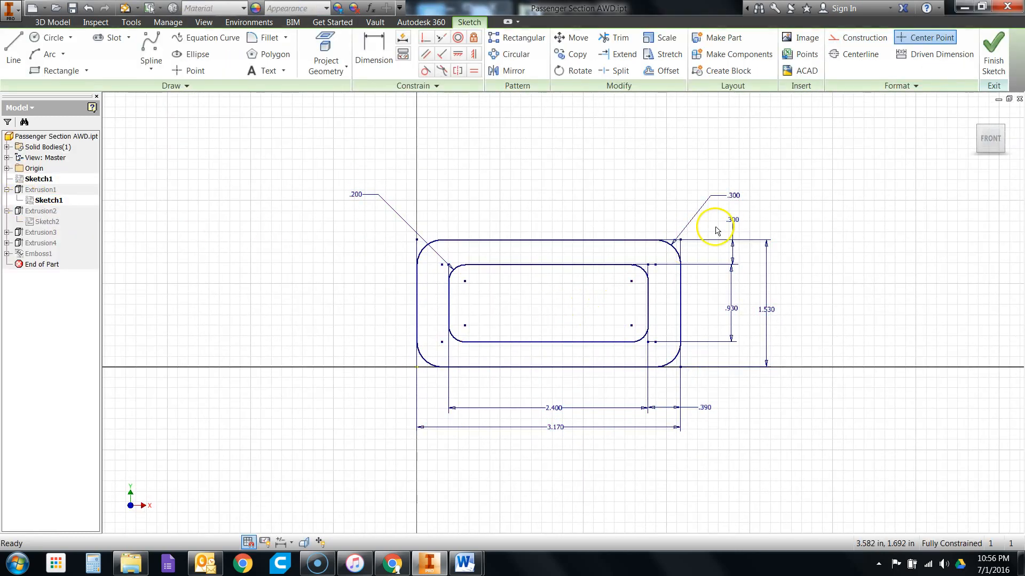
scroll(705, 235, down, 5)
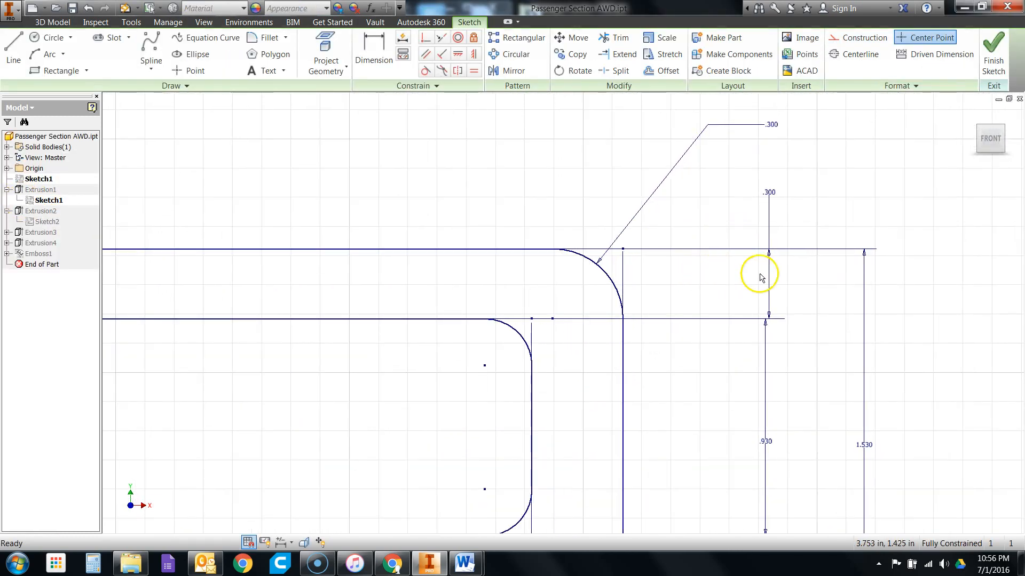
click(58, 71)
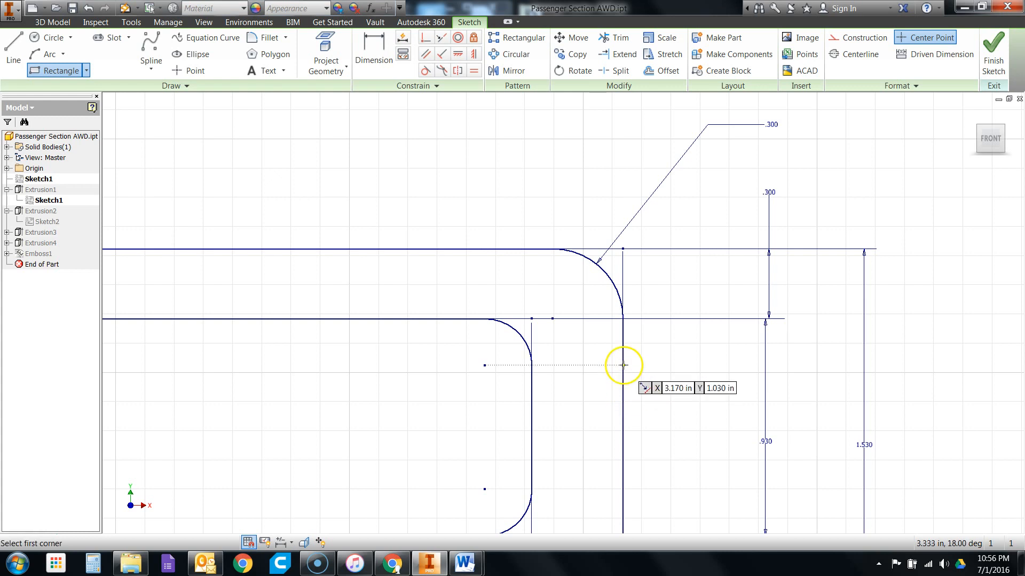
click(624, 388)
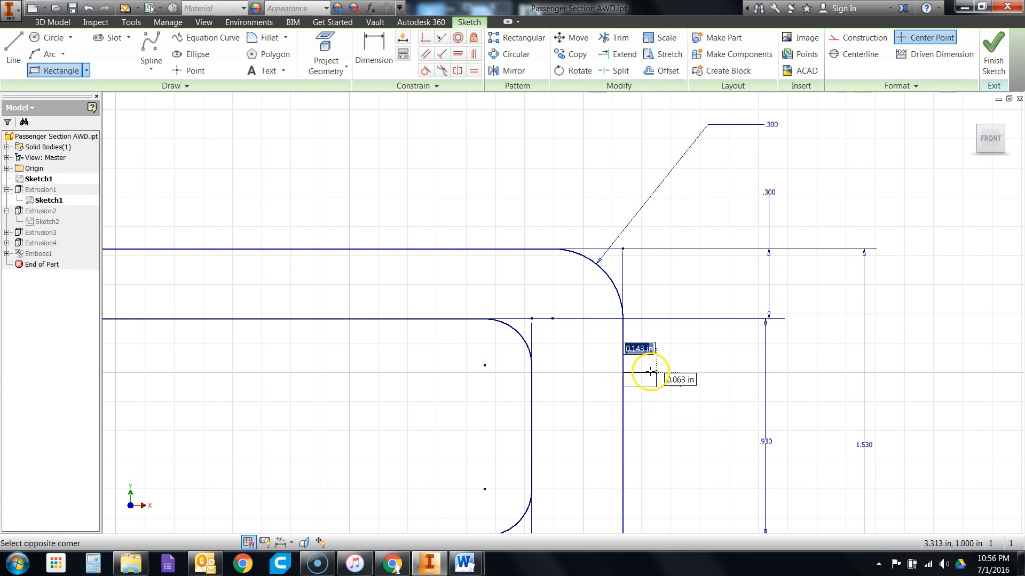
mouse_move(465, 563)
click(527, 520)
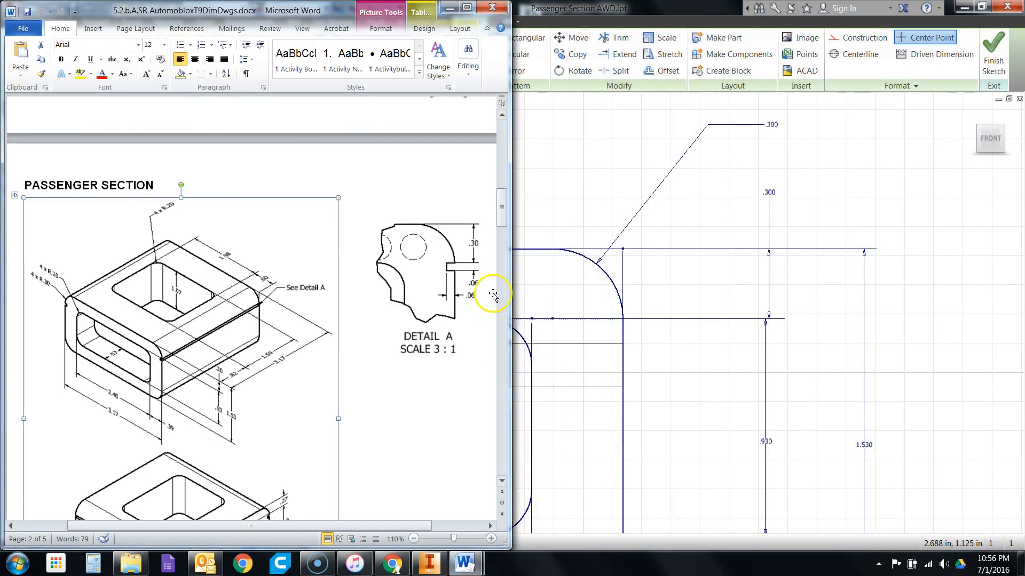
scroll(476, 278, down, 1)
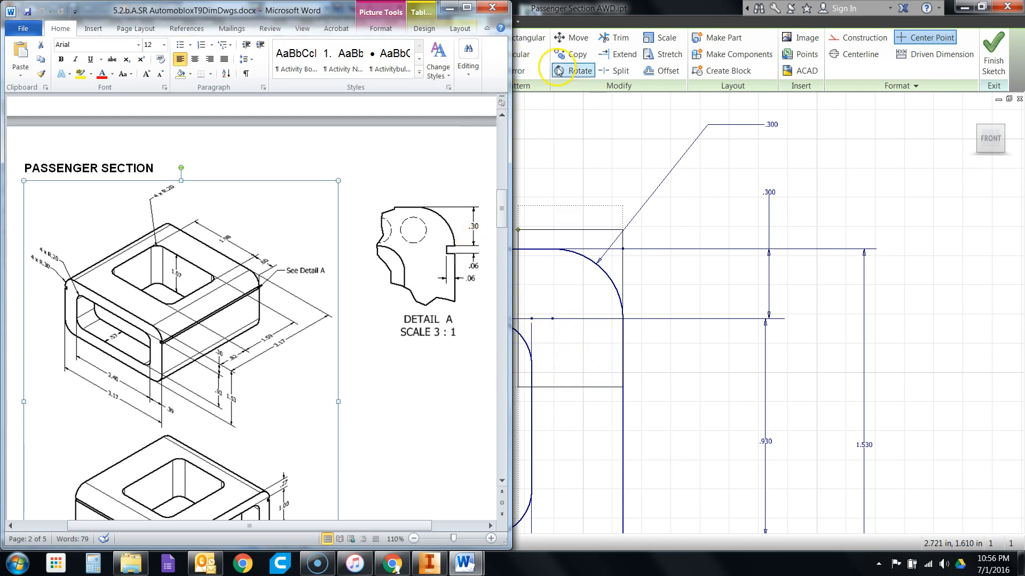
click(583, 10)
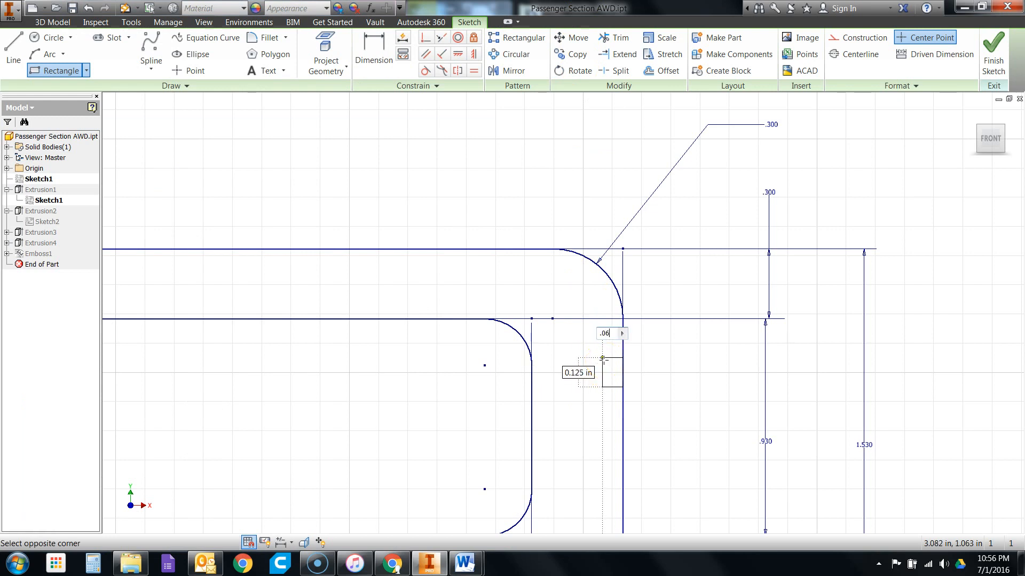
key(Tab)
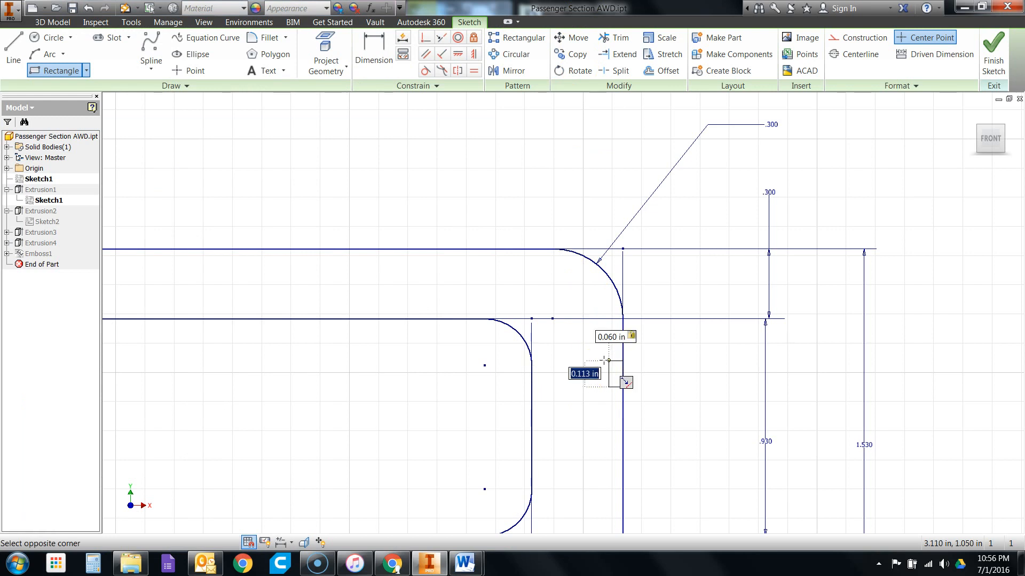
key(Tab)
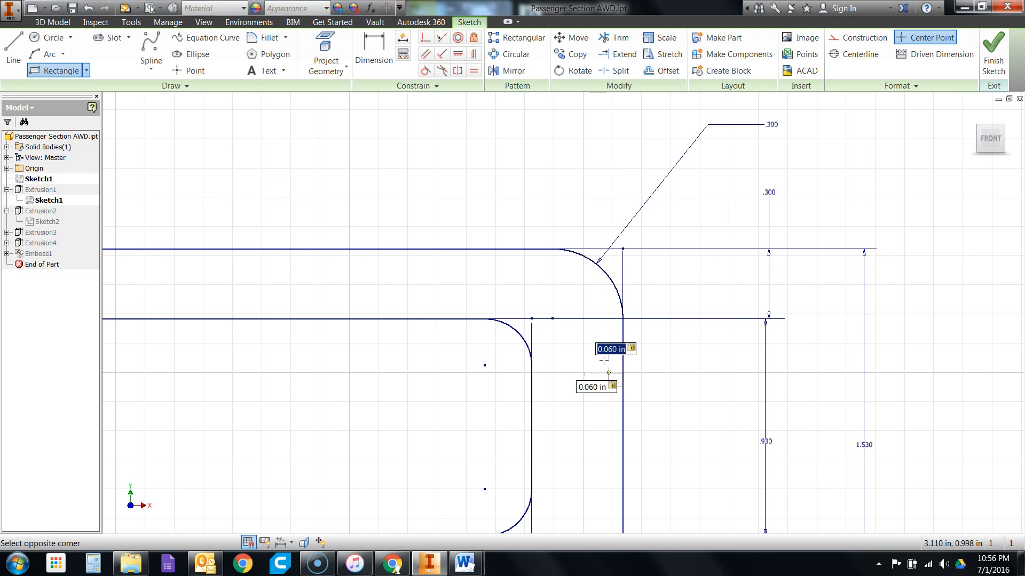
click(607, 363)
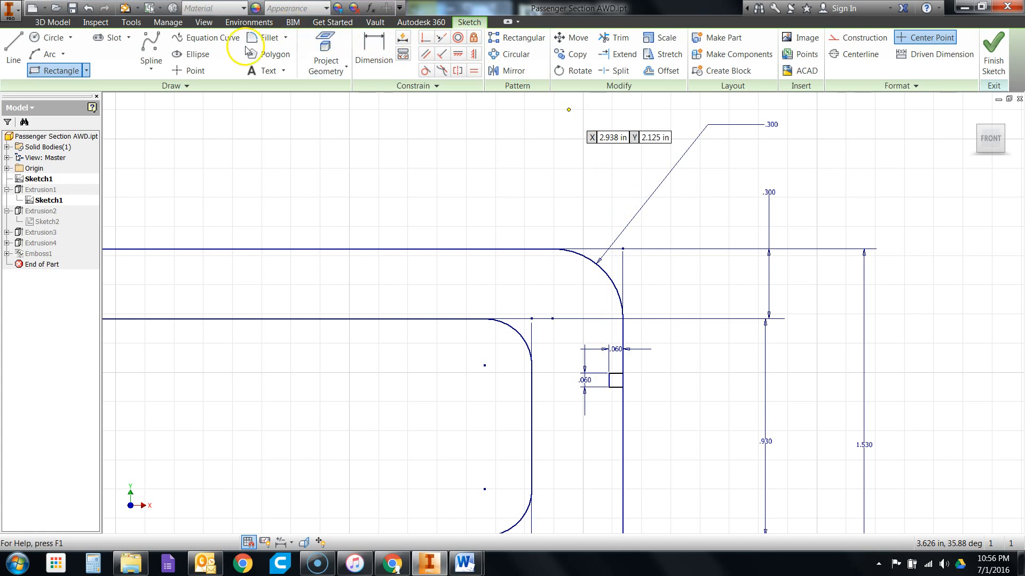
Step: Dimension the groove rectangle's top edge 0.3 in below the outer profile's top edge, checking the distance against Detail A
click(373, 53)
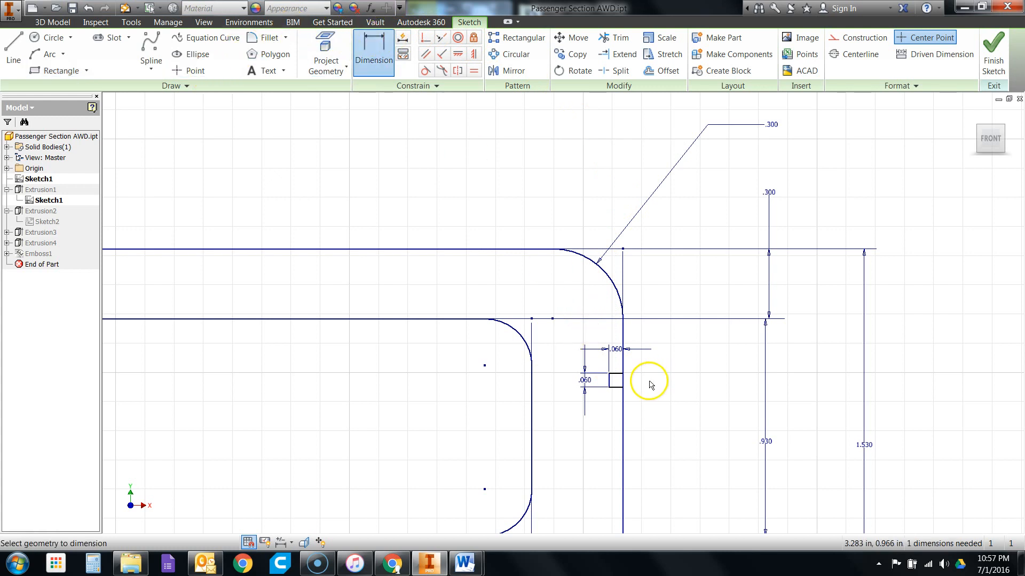
click(616, 374)
click(526, 250)
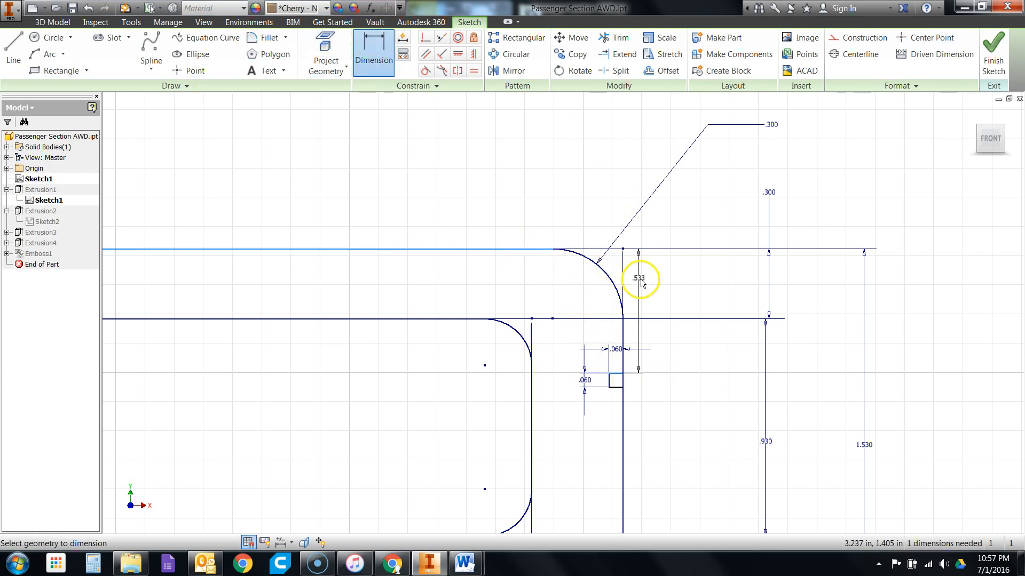
click(664, 290)
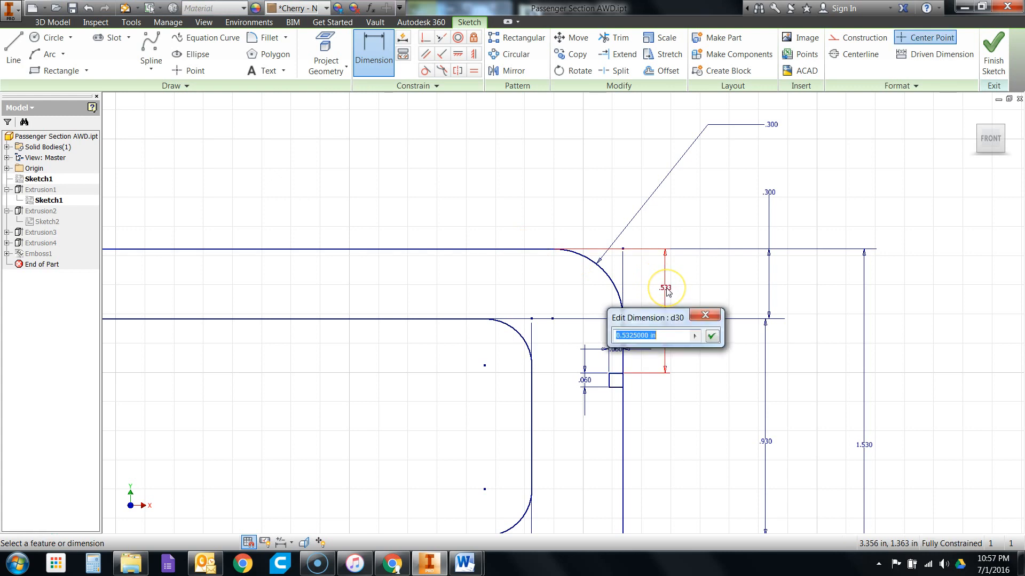
text(.3)
mouse_move(464, 563)
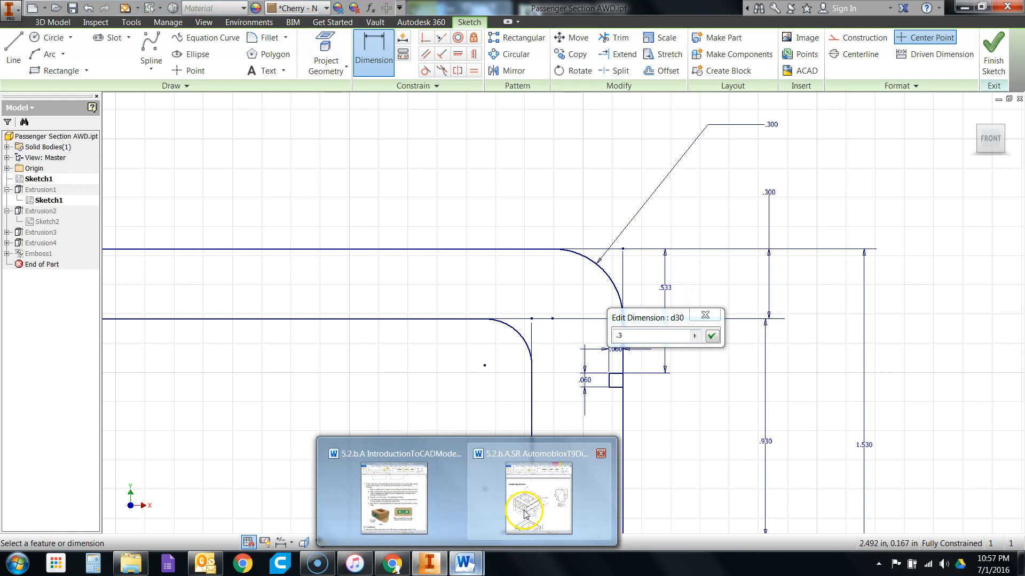
click(525, 513)
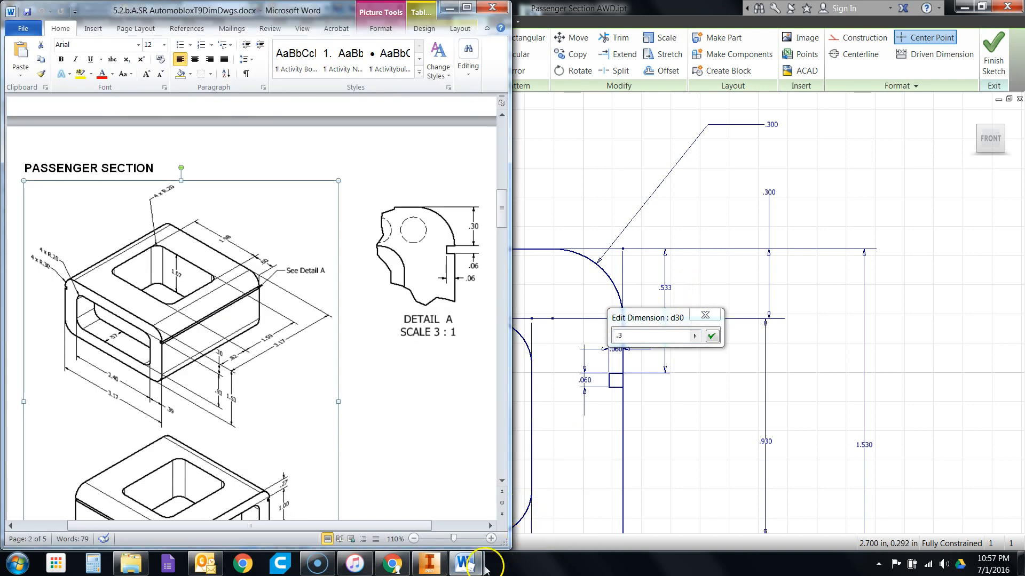
click(711, 335)
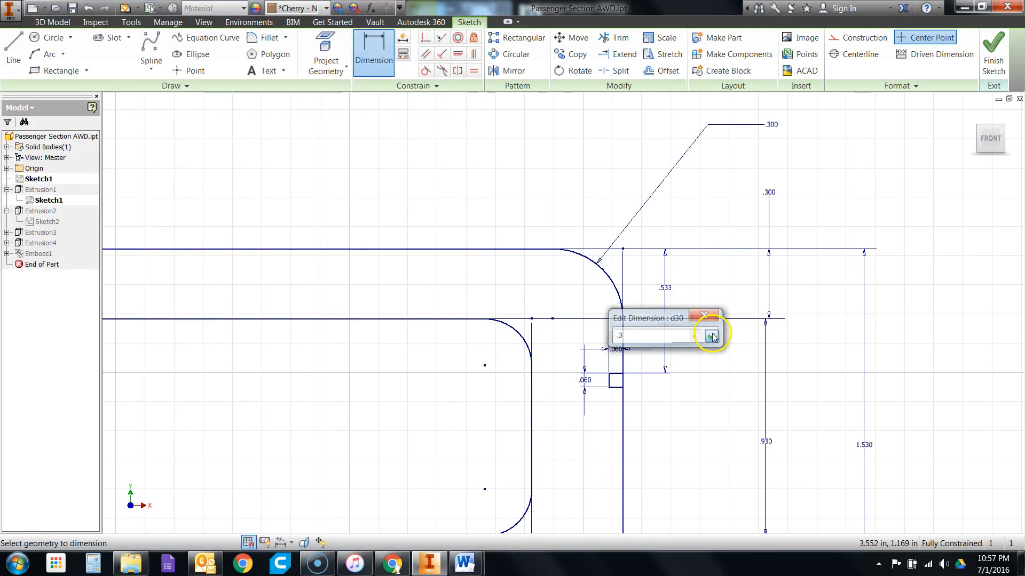
click(711, 335)
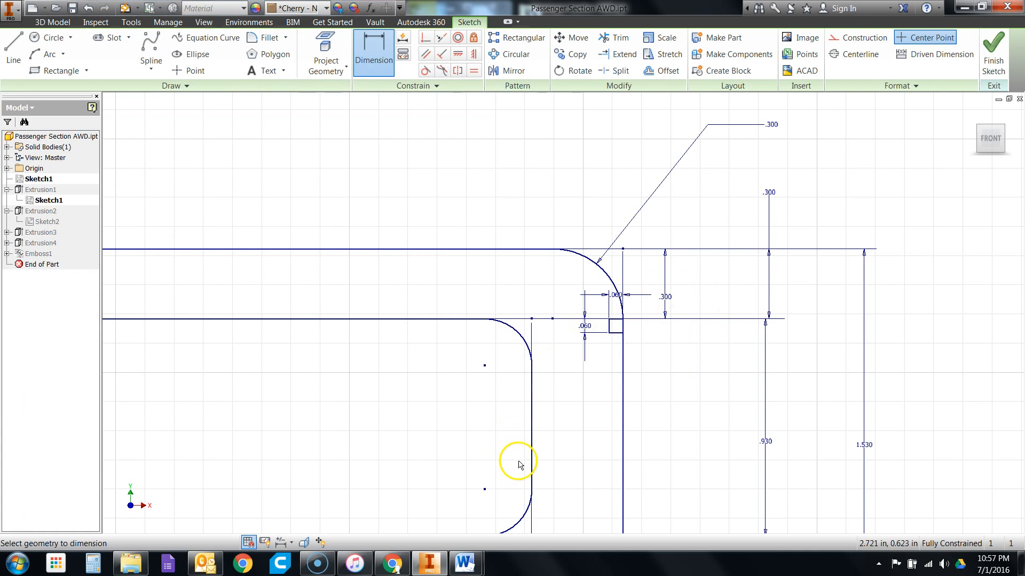
Step: Try to trim the outer profile's right edge where it closes the small groove square
scroll(625, 320, up, 2)
scroll(623, 323, up, 3)
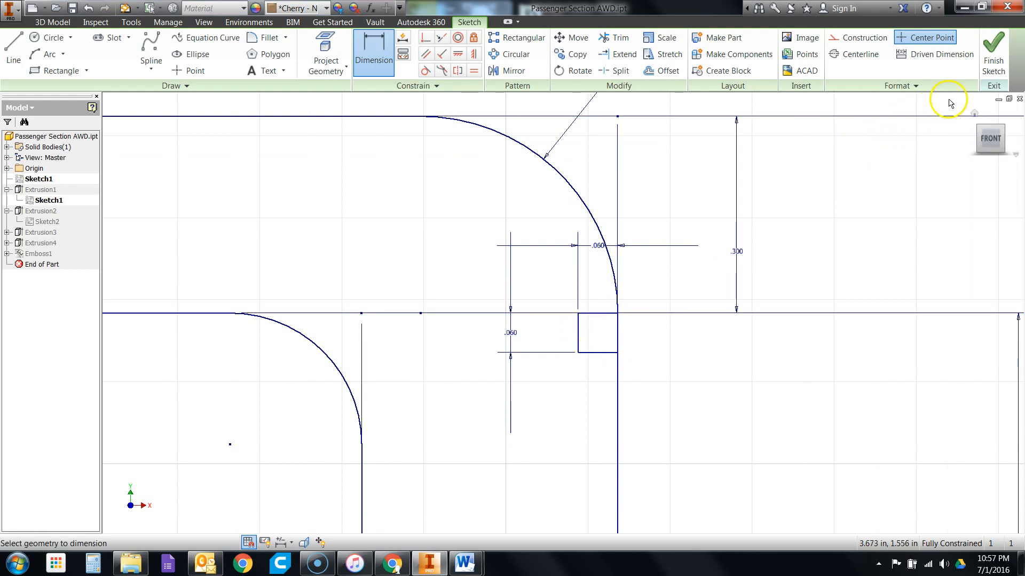
scroll(788, 399, down, 3)
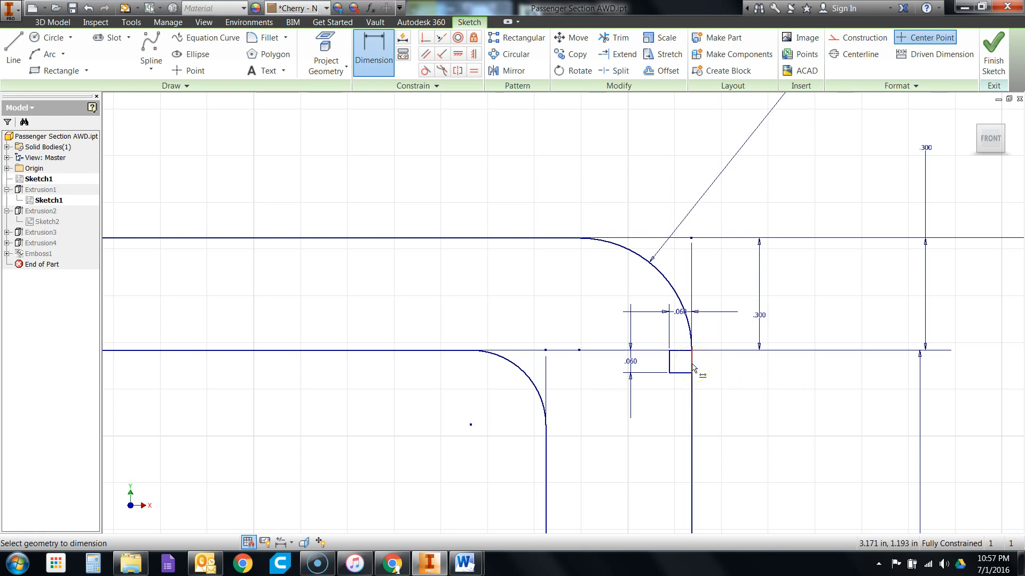
click(616, 37)
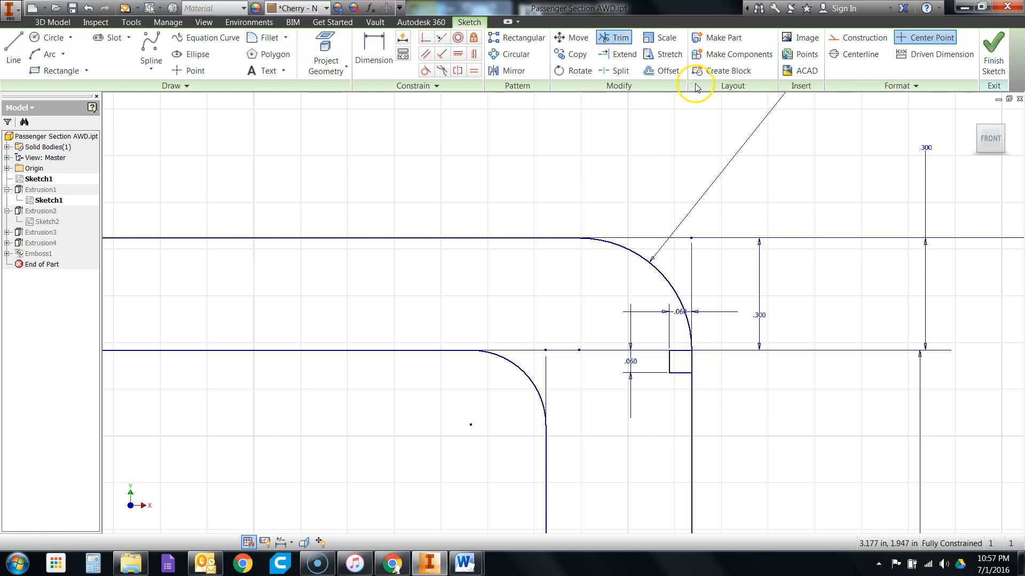
click(692, 366)
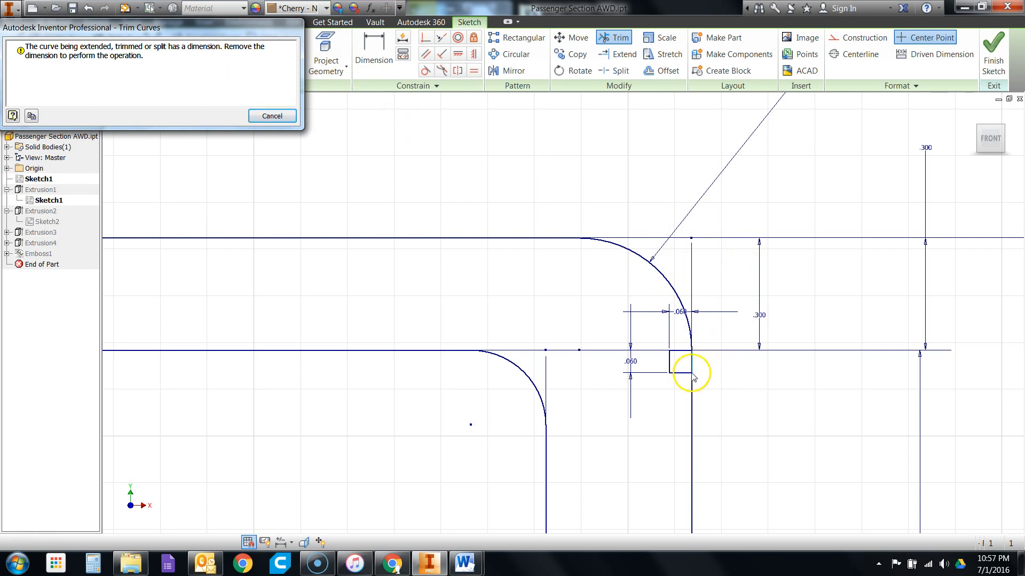
click(272, 116)
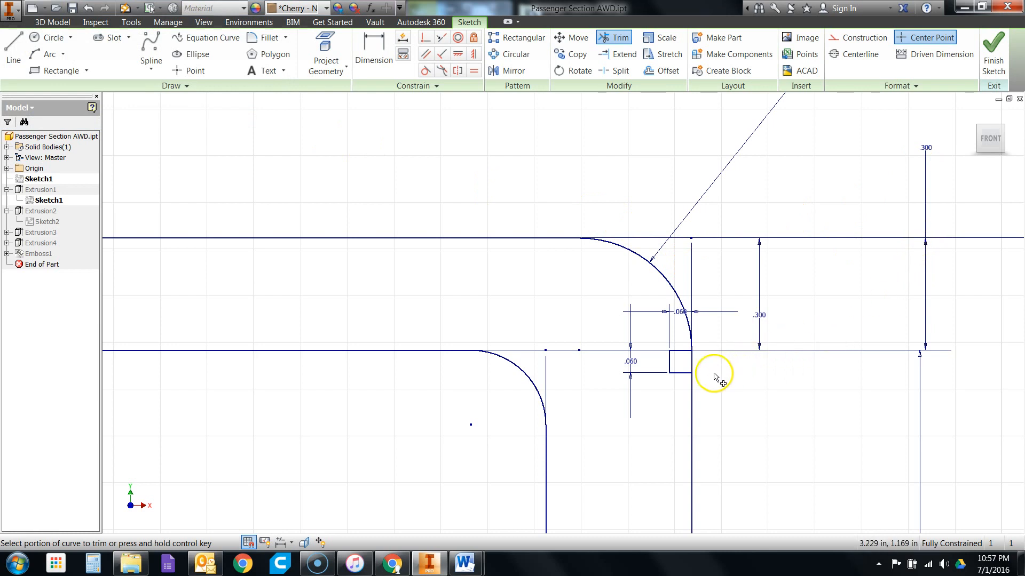
Step: Finish the sketch and edit Extrusion1's profile to exclude the small square, leaving a groove along the block's side
click(997, 68)
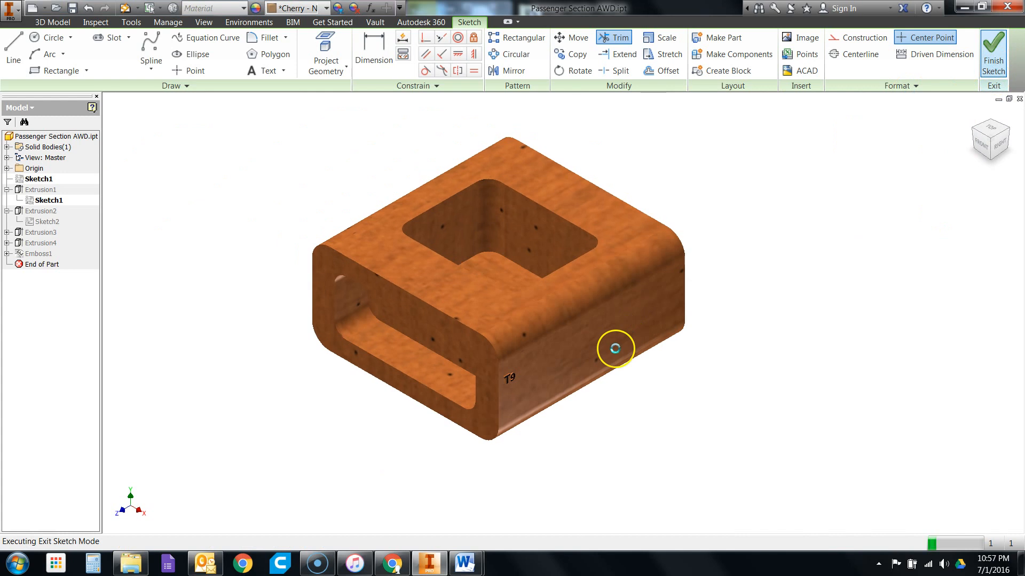
double_click(19, 191)
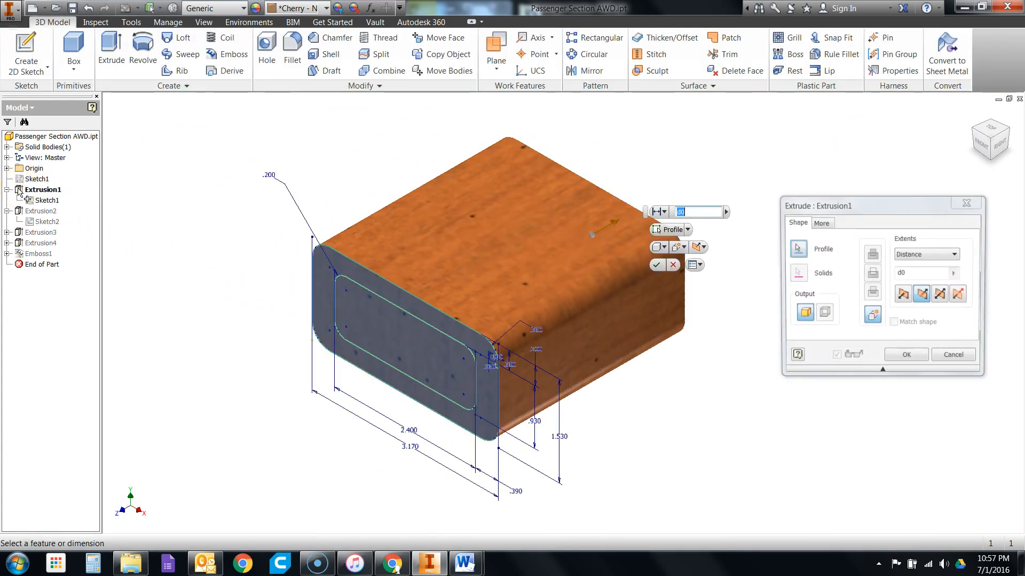
click(796, 249)
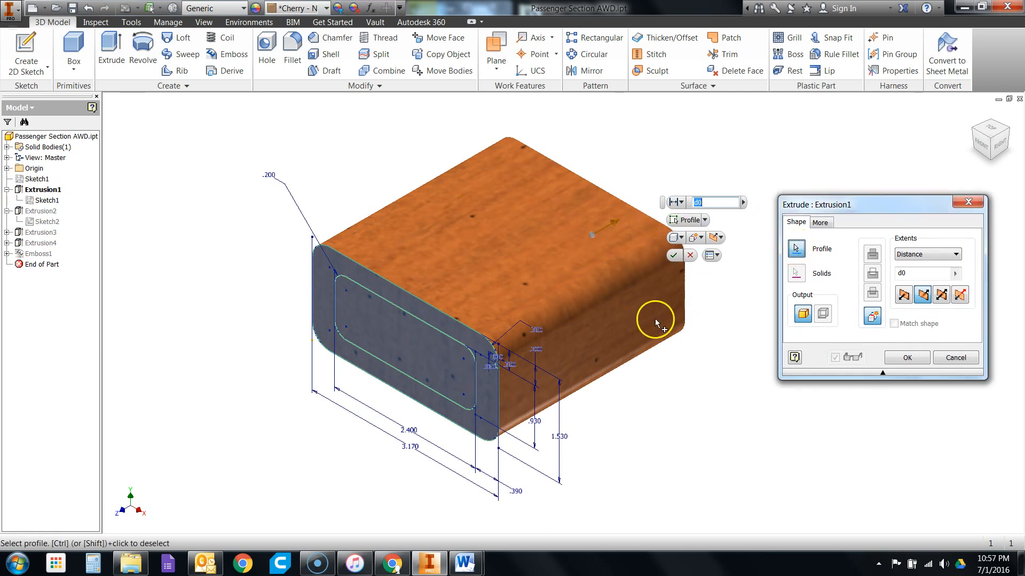
scroll(480, 369, up, 5)
scroll(498, 367, up, 3)
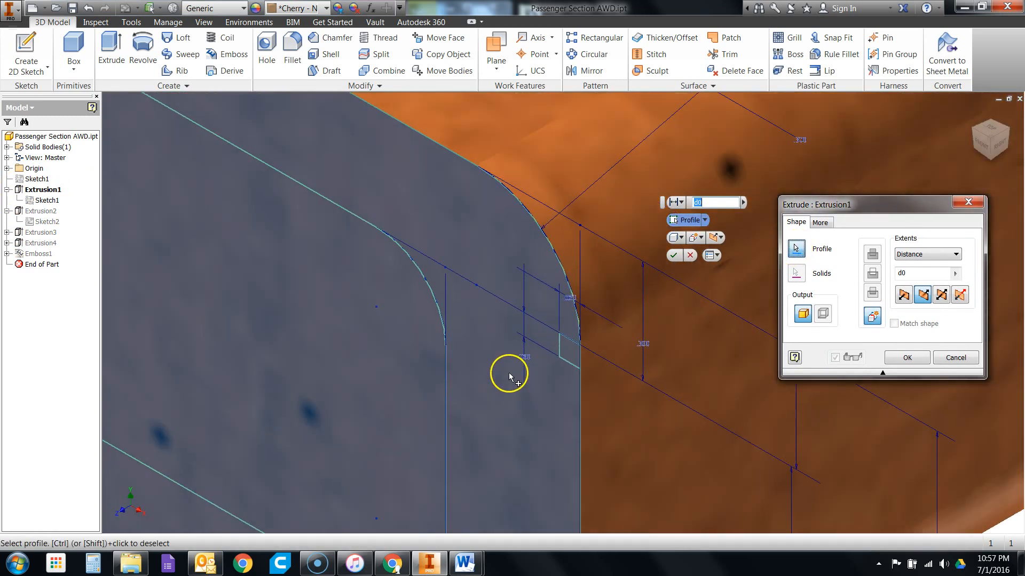
click(577, 350)
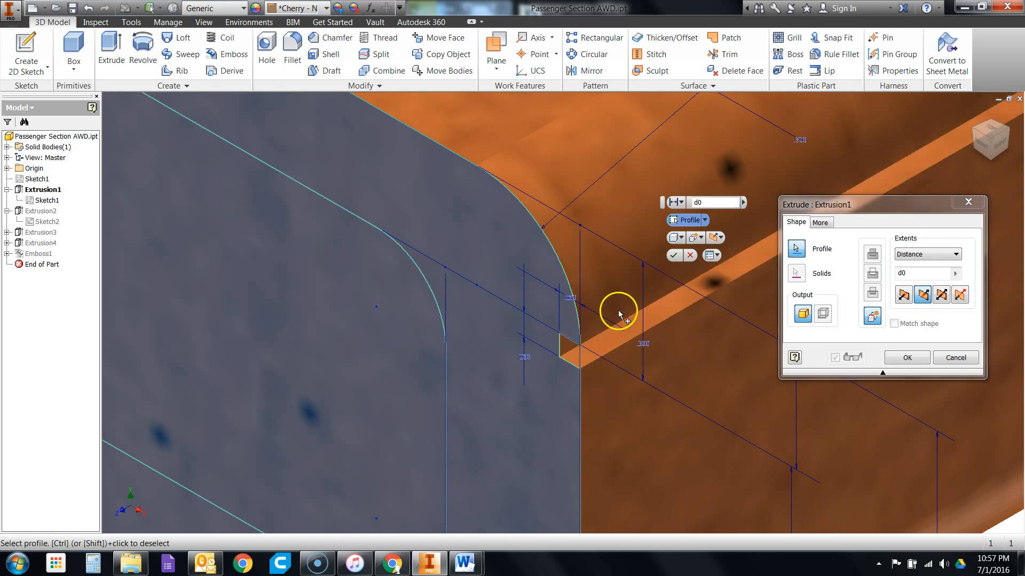
click(575, 354)
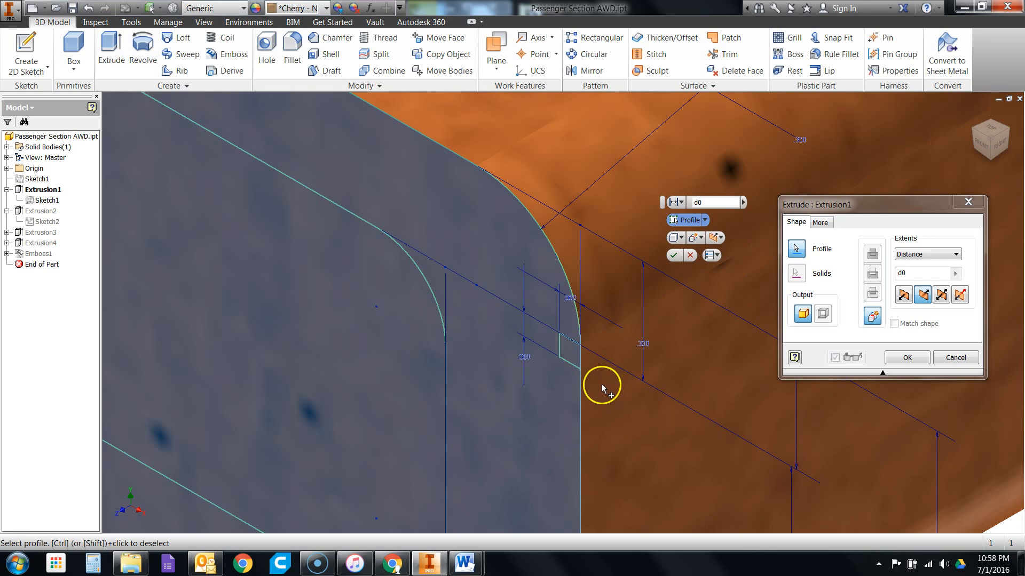
click(573, 358)
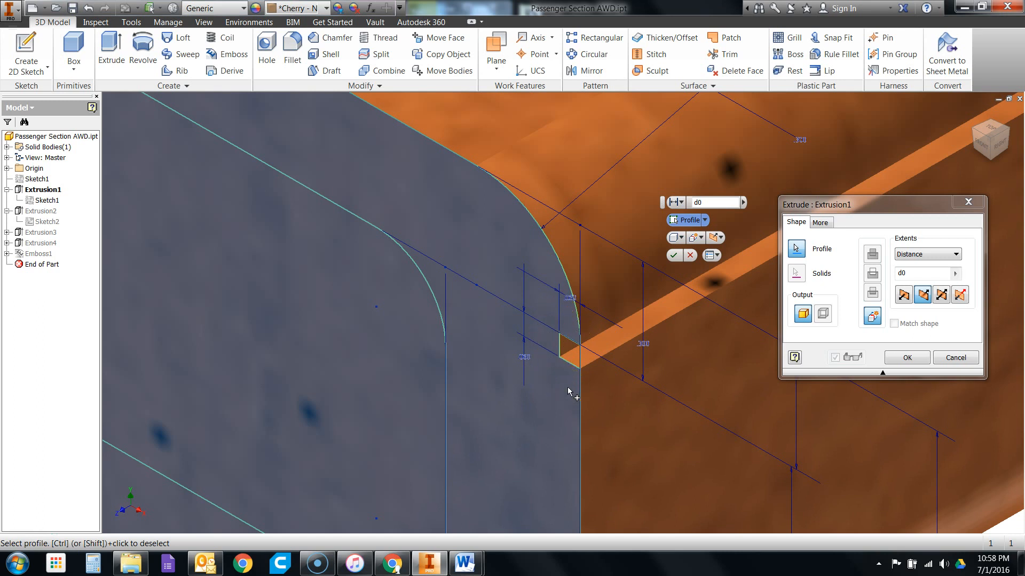
scroll(639, 181, up, 3)
scroll(552, 440, up, 2)
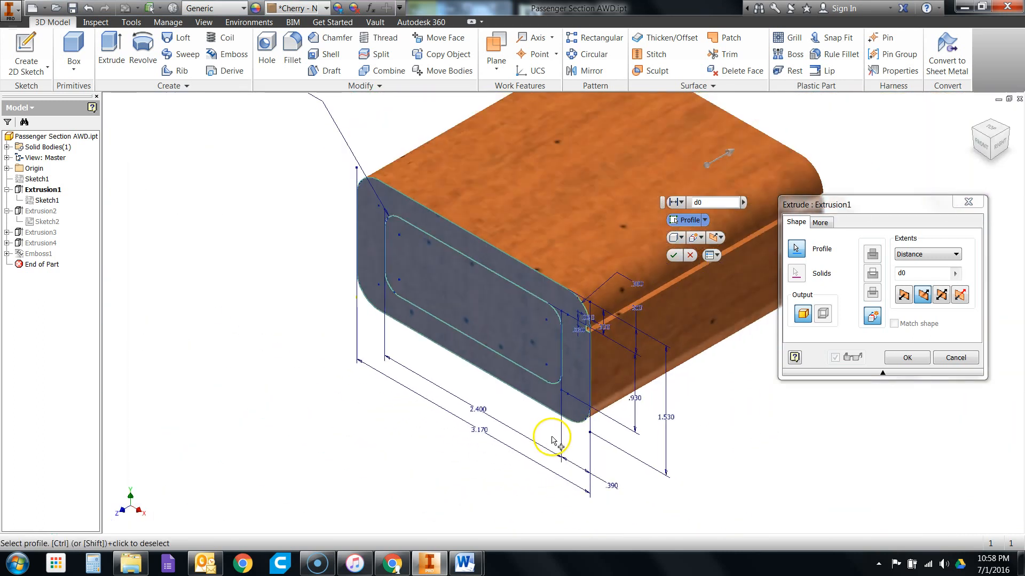
click(907, 357)
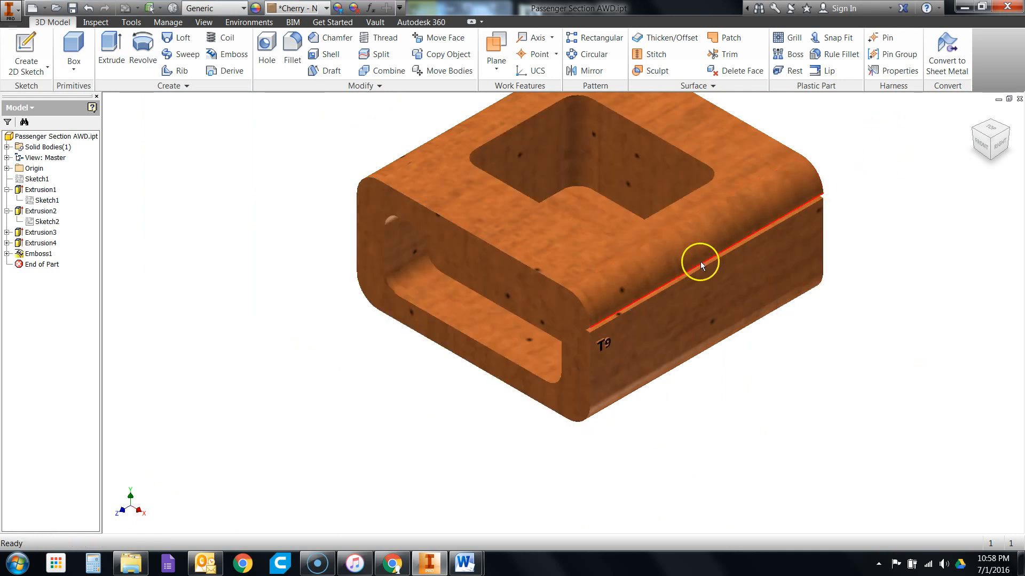
Step: Compare the grooved block with the PASSENGER SECTION drawing and Detail A in the AutomobloxT9DimDwgs Word document
mouse_move(464, 563)
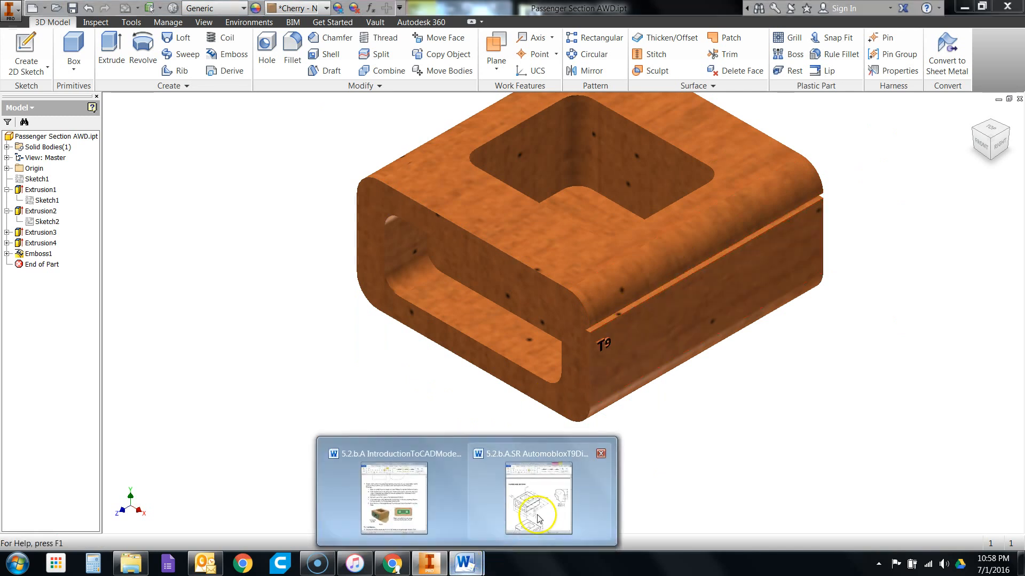
click(538, 516)
scroll(67, 282, down, 1)
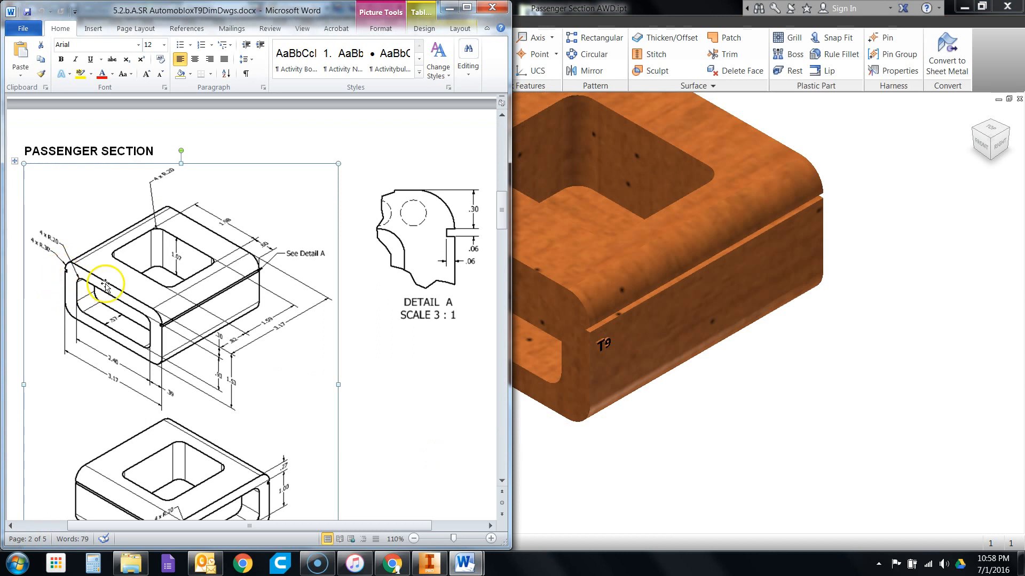
mouse_move(465, 564)
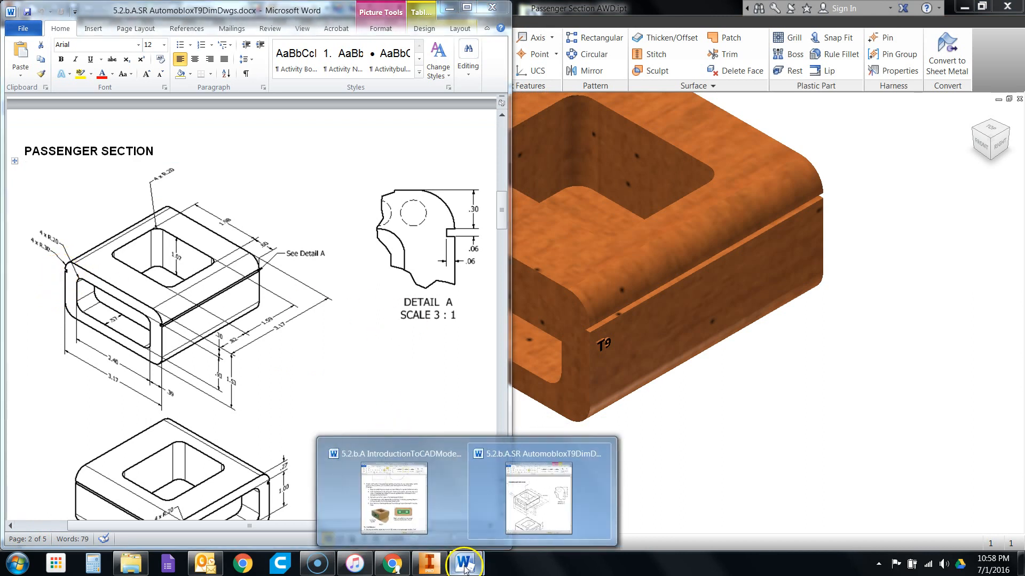
click(430, 565)
click(431, 567)
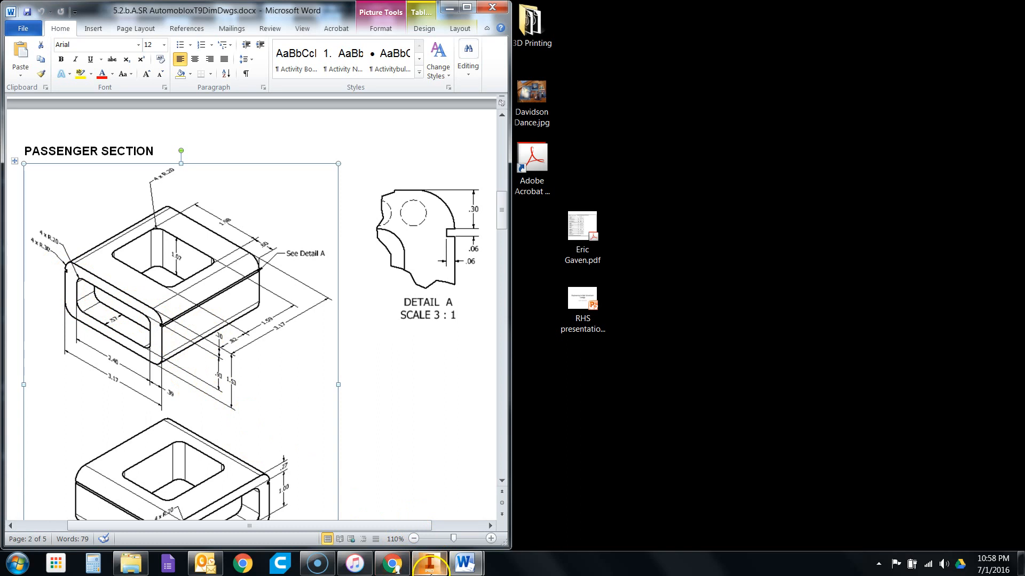
Step: Switch to Inventor and, in Extrusion1's sketch, draw a vertical construction line down from the midpoint of the outer profile's top edge
click(430, 566)
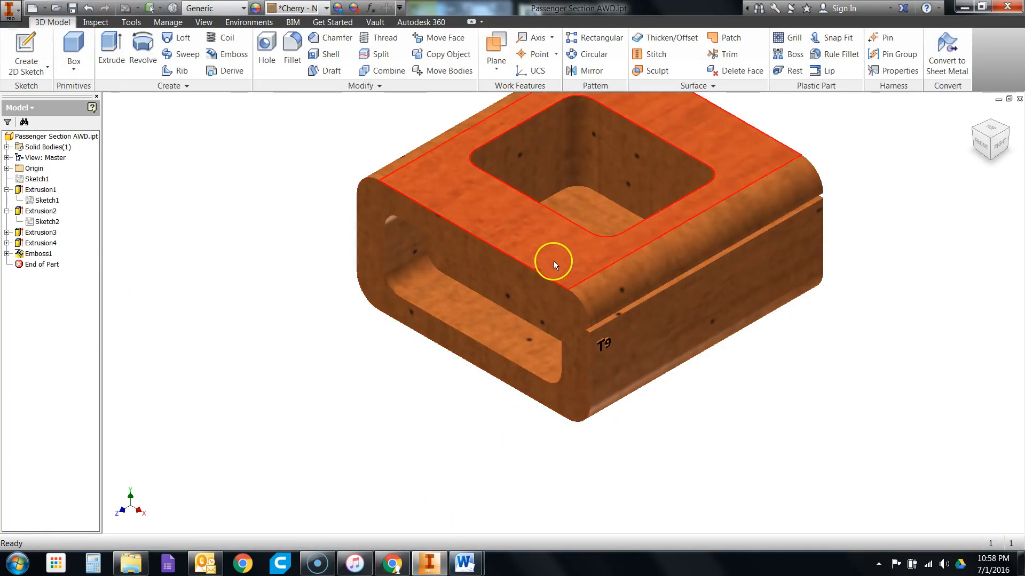
double_click(28, 201)
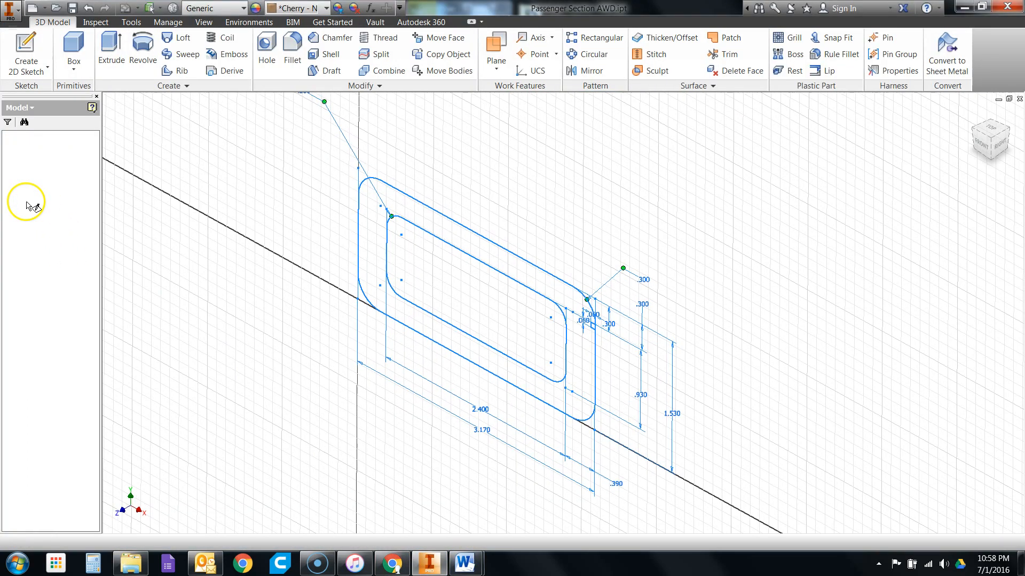
scroll(715, 214, down, 3)
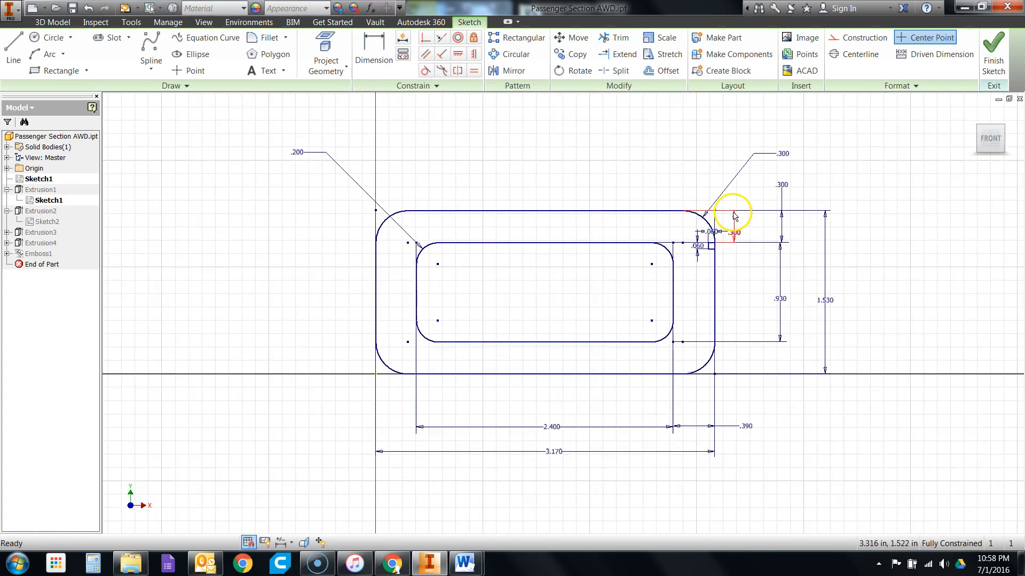
click(14, 52)
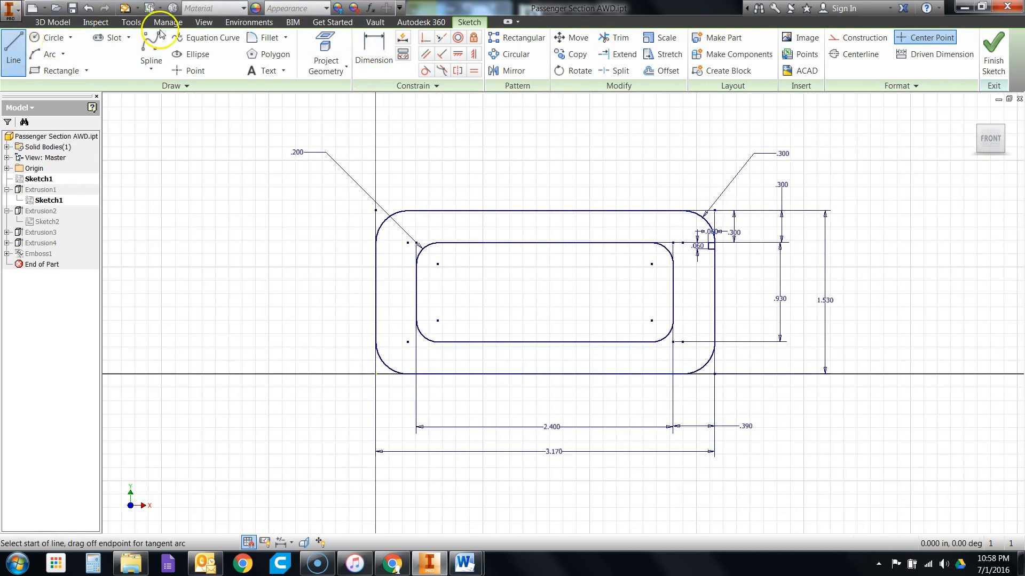
click(858, 38)
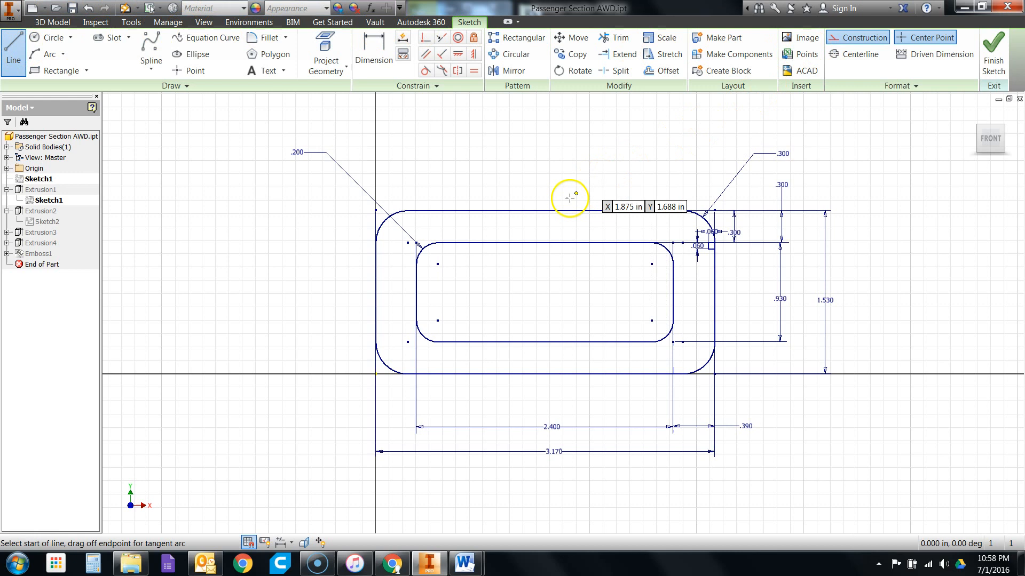
click(545, 210)
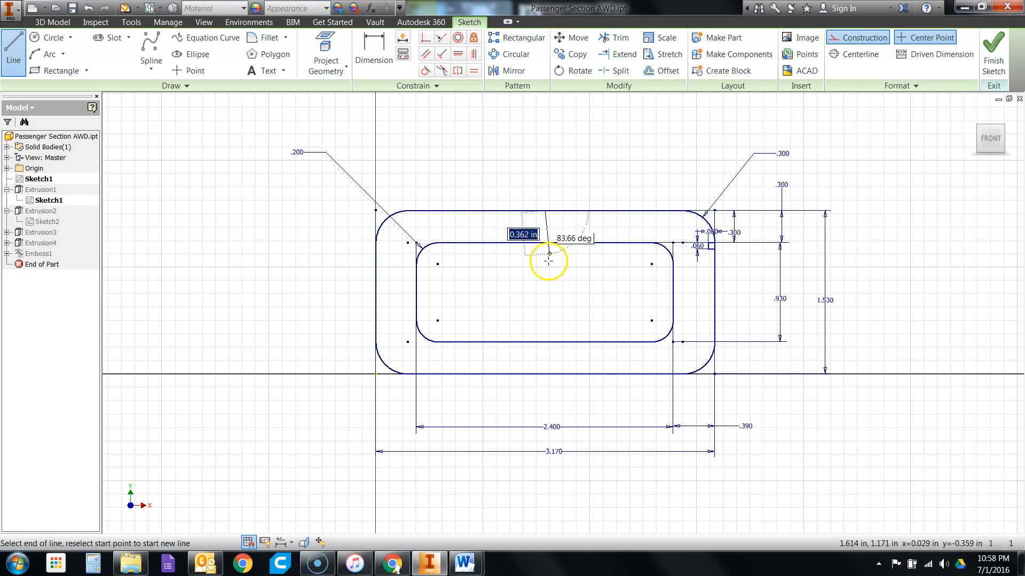
click(545, 280)
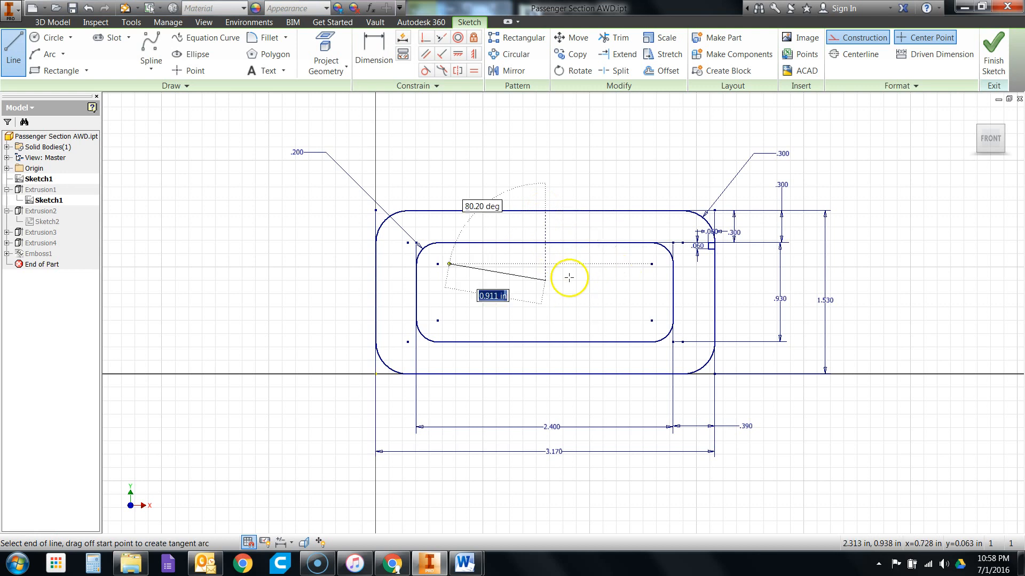
key(Escape)
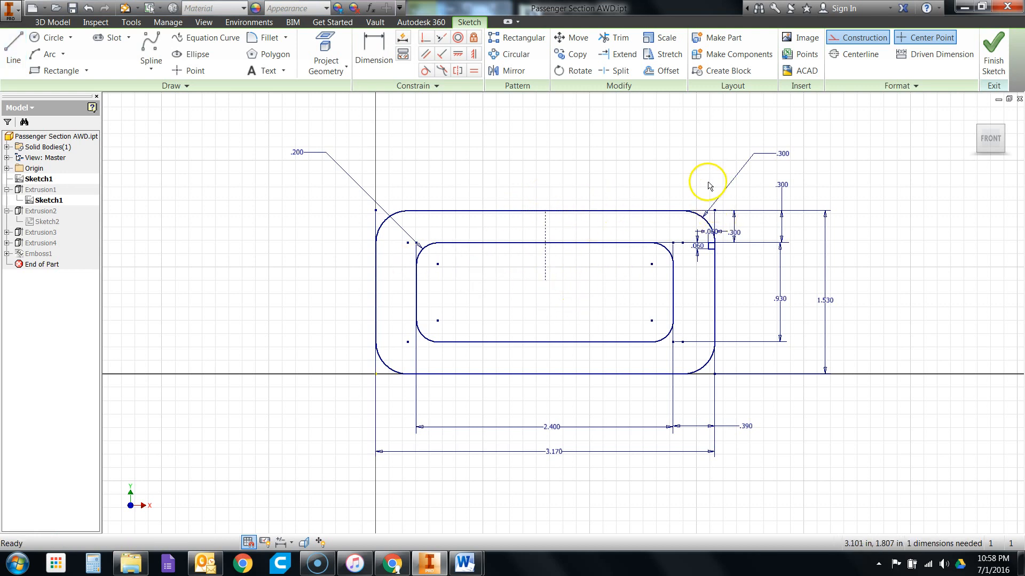
click(860, 38)
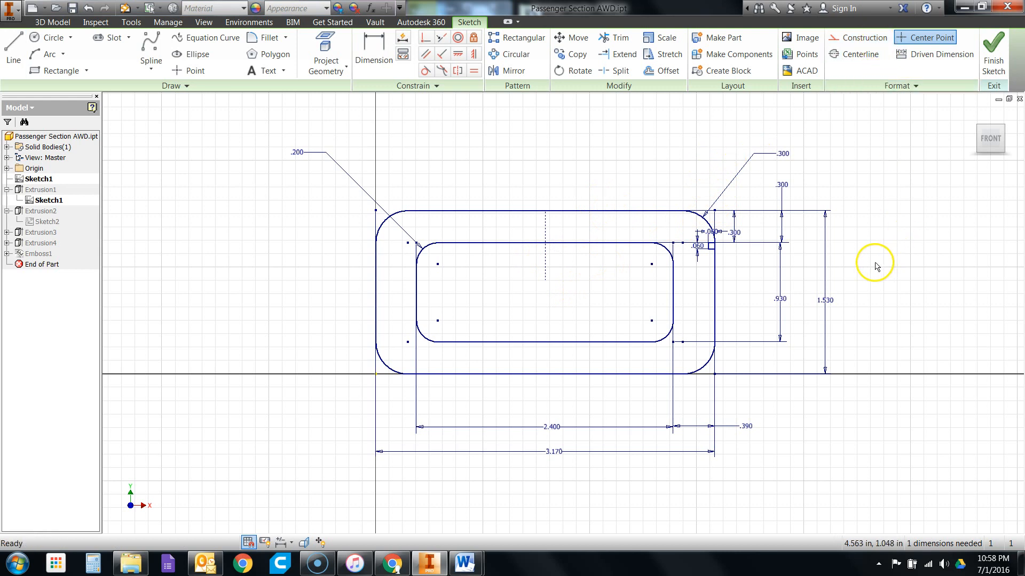
Step: Mirror the small groove square across the vertical construction line to the opposite side of the outer profile
scroll(729, 261, up, 4)
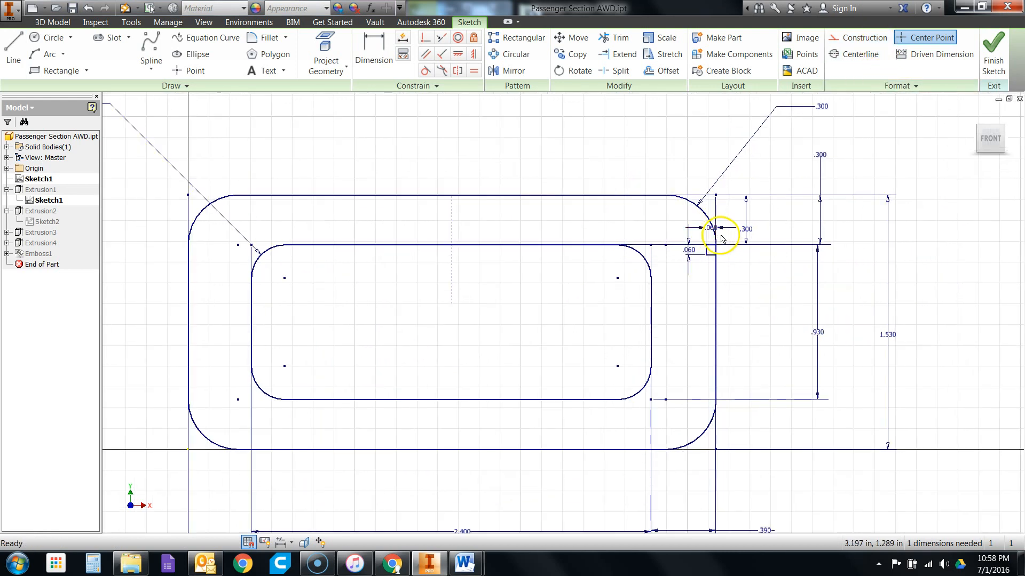
click(514, 72)
click(335, 139)
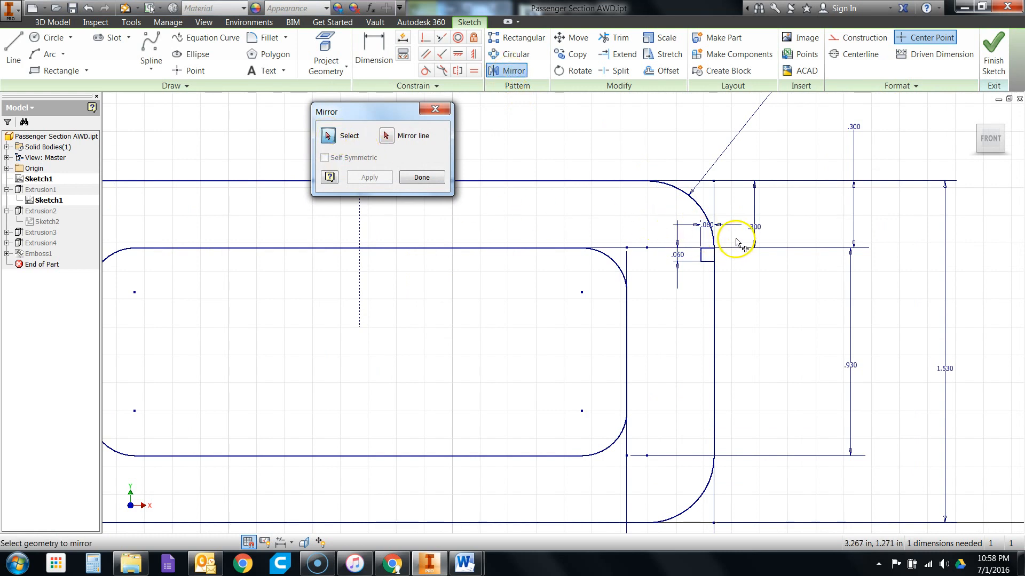
drag(733, 239, 731, 278)
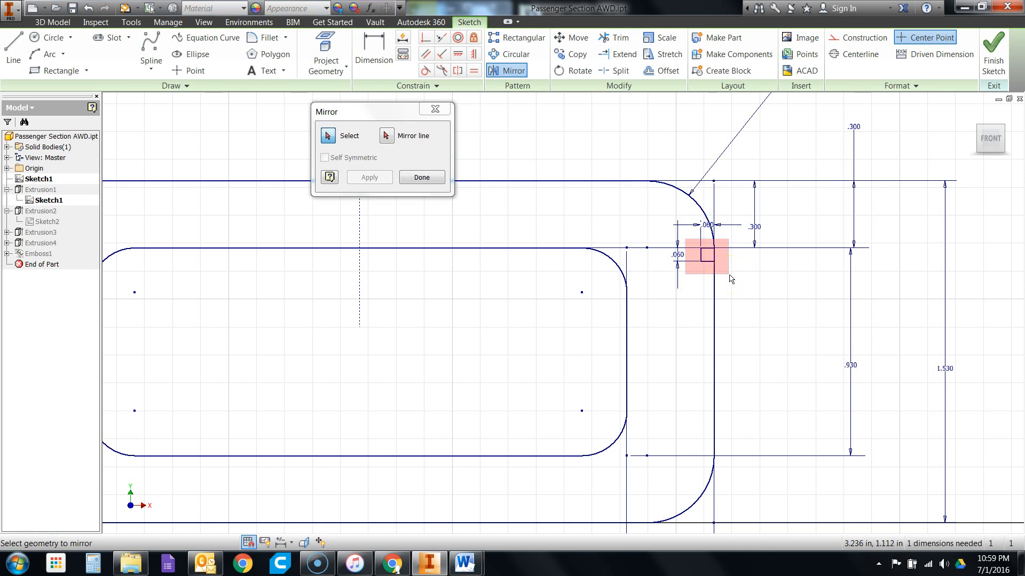
drag(730, 277, 729, 275)
scroll(726, 267, up, 5)
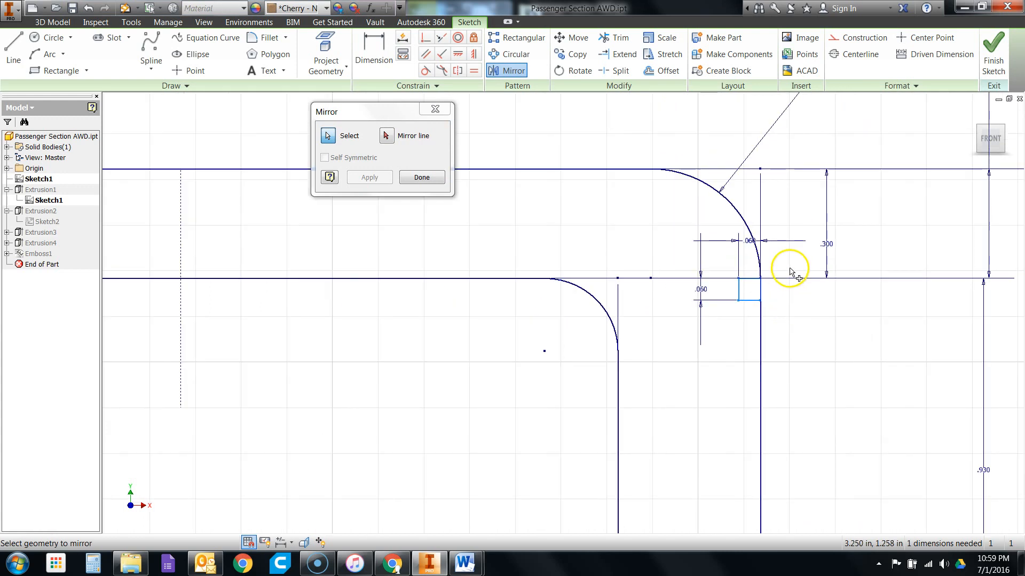
click(389, 138)
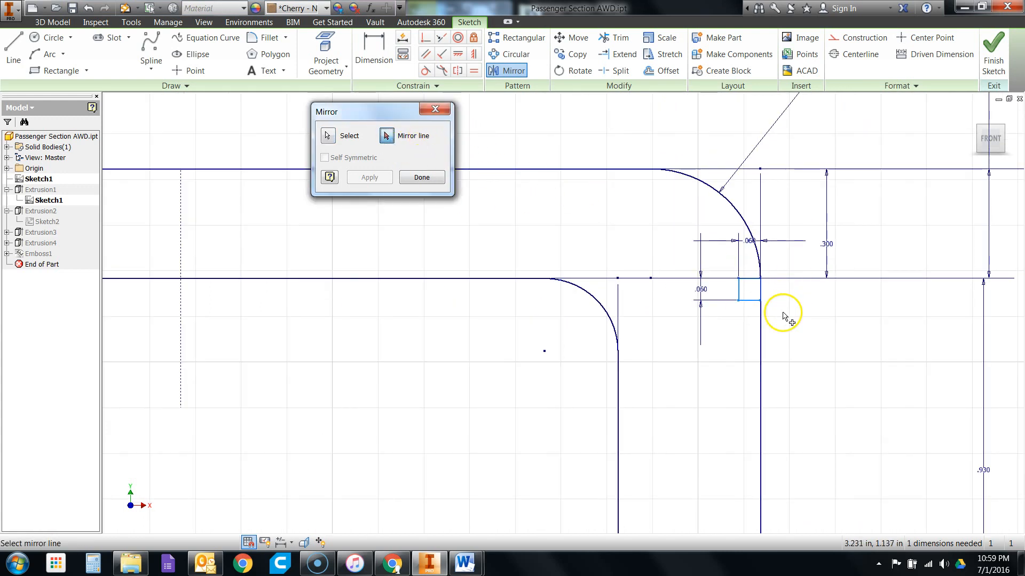
click(181, 266)
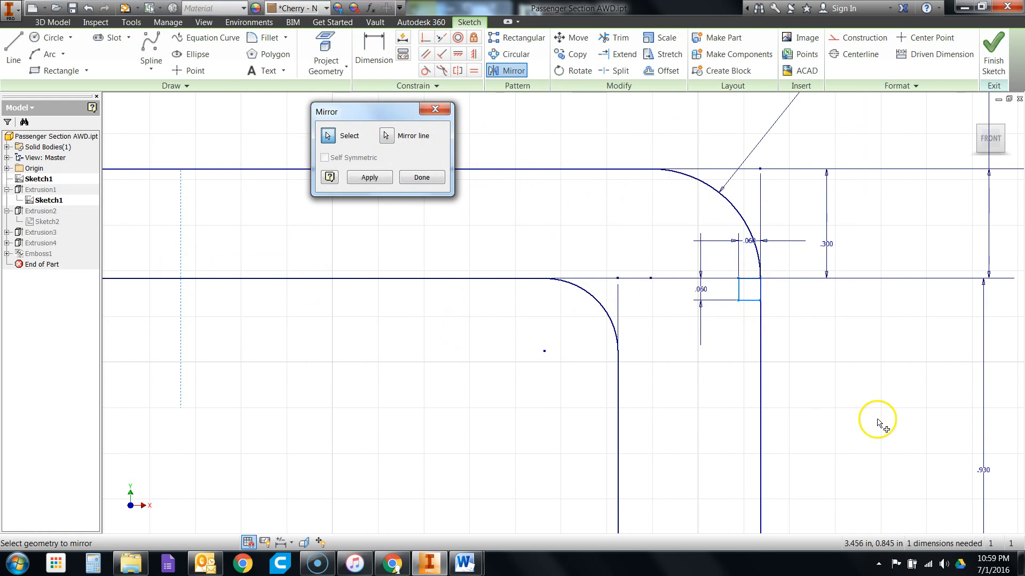
scroll(880, 418, down, 3)
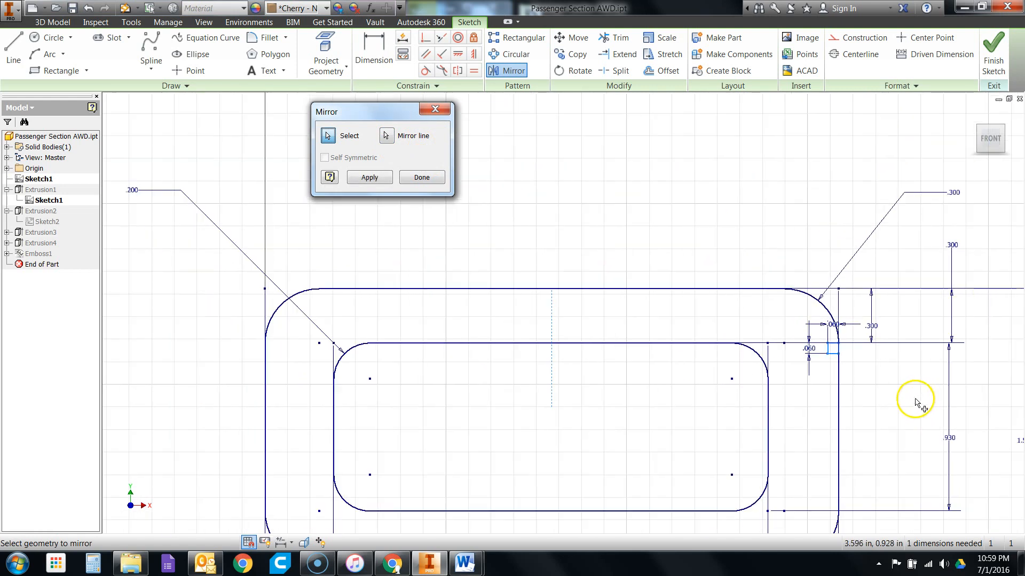
click(377, 178)
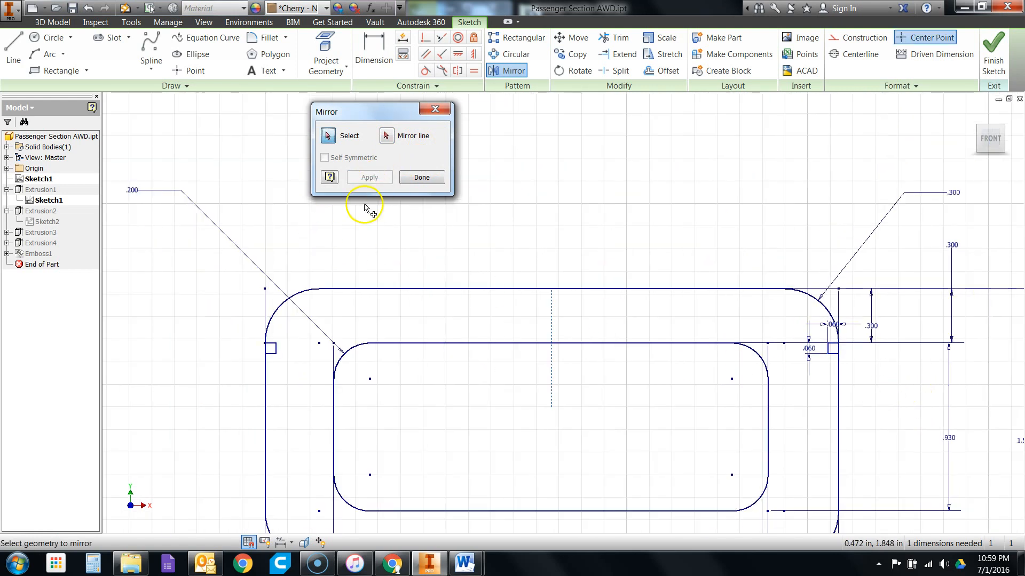
click(434, 178)
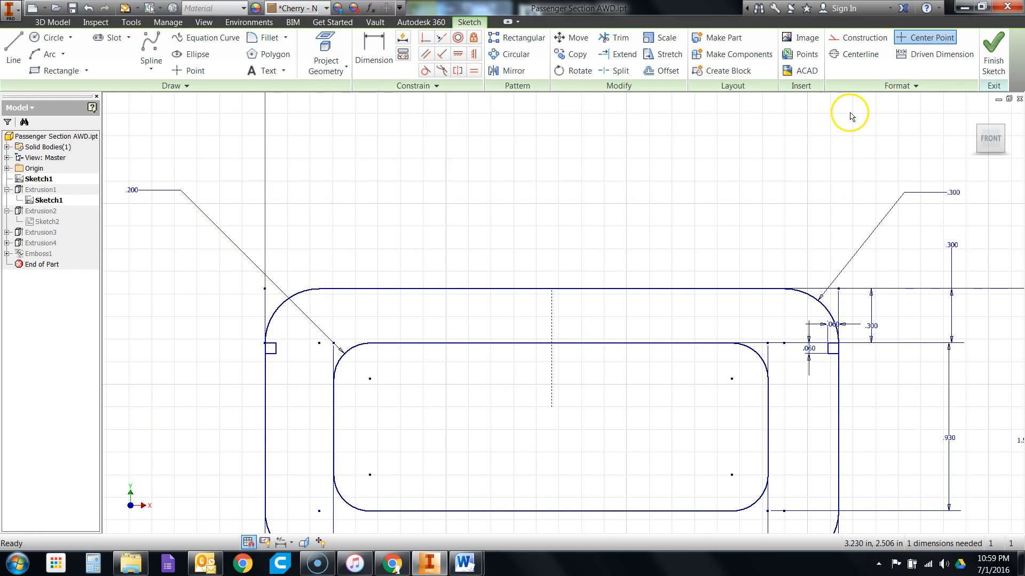
Step: Finish the sketch and remove the mirrored square from Extrusion1's profile, cutting a matching groove along the block's opposite side
click(991, 59)
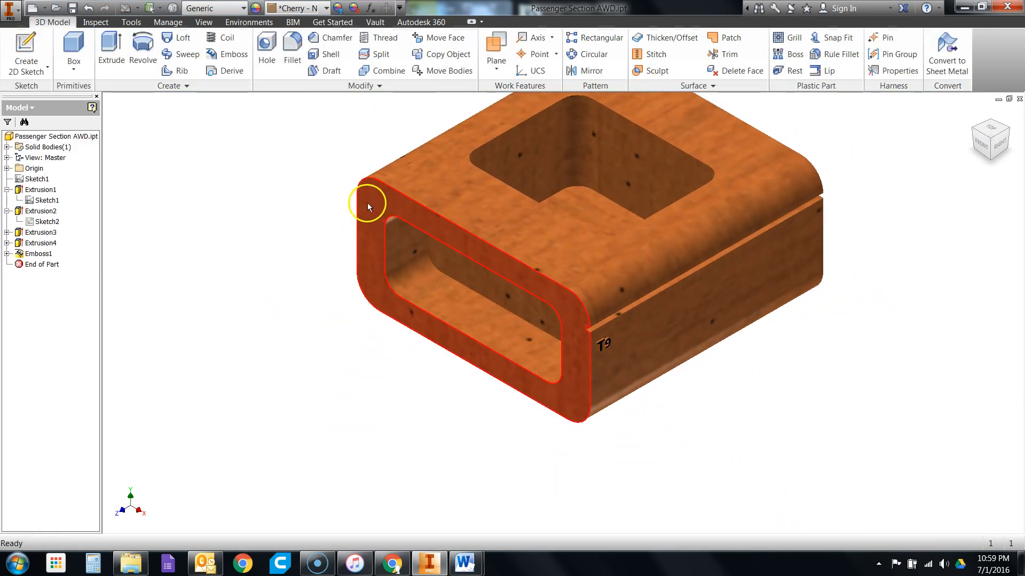
double_click(20, 190)
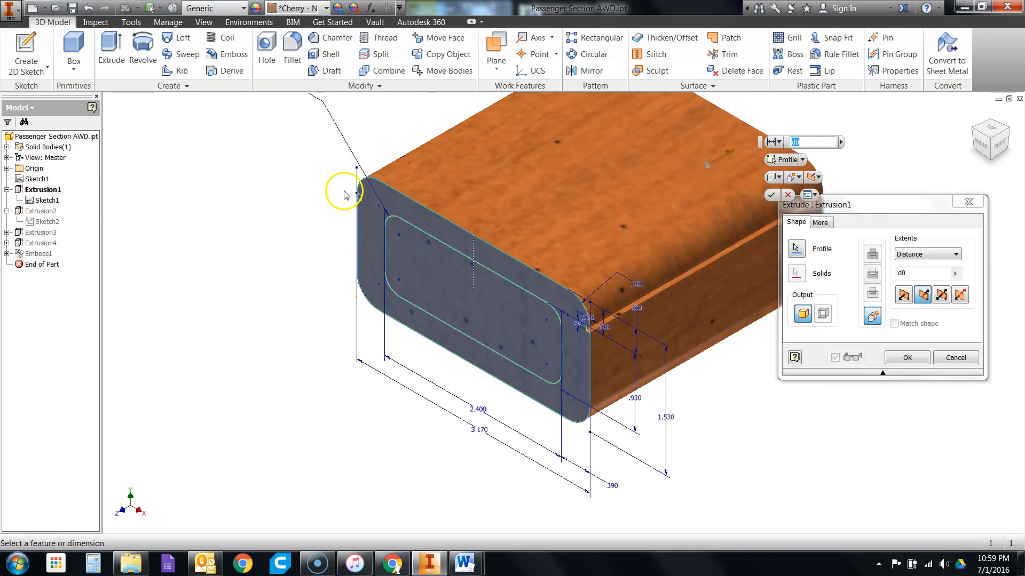
scroll(361, 200, down, 3)
scroll(362, 202, down, 4)
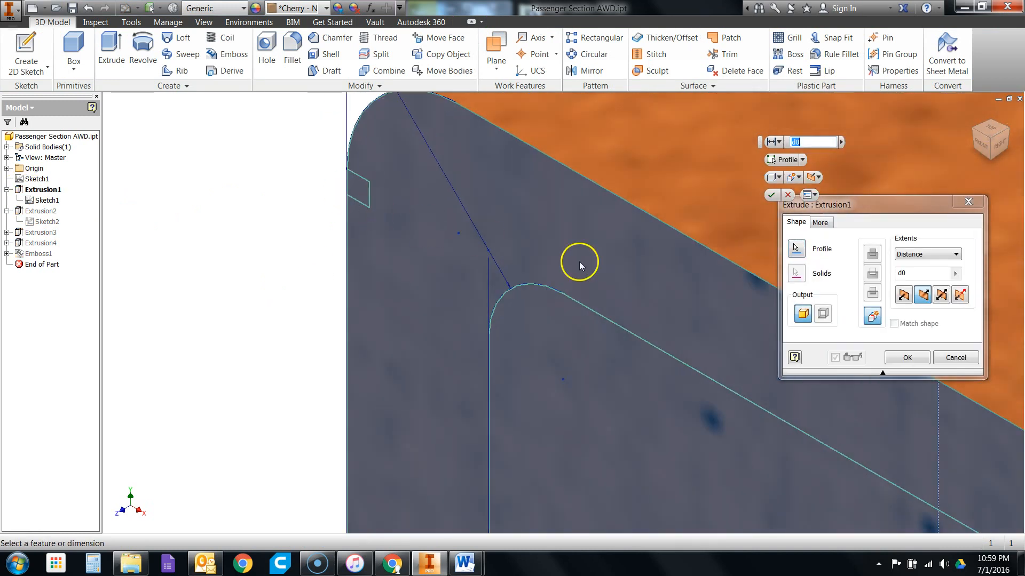
click(821, 255)
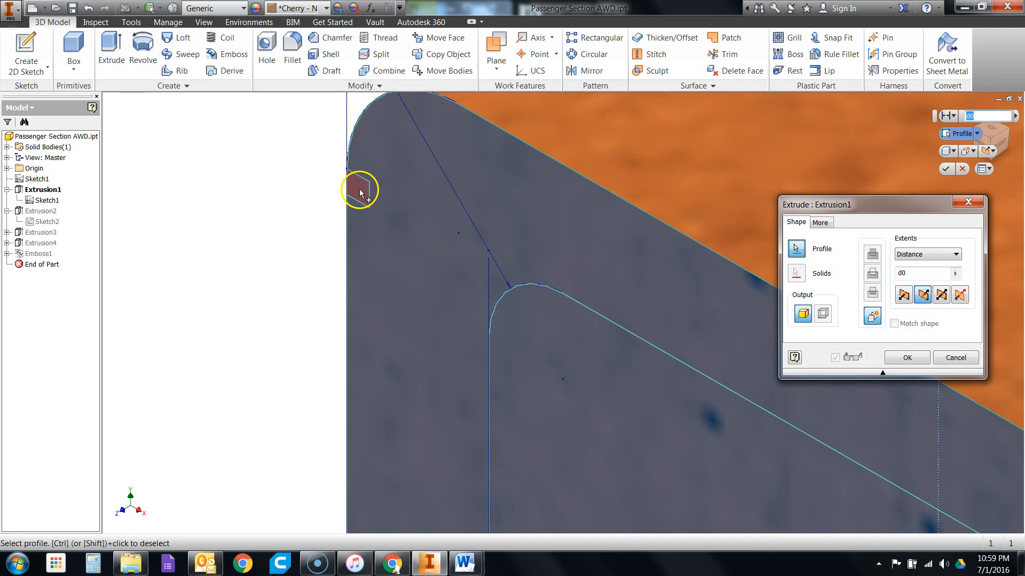
click(361, 193)
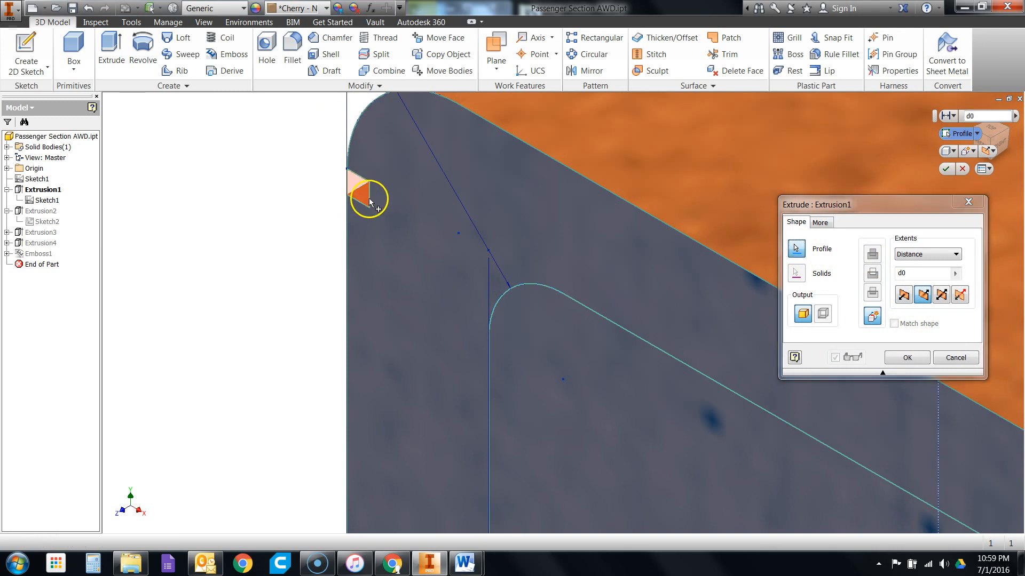
click(907, 357)
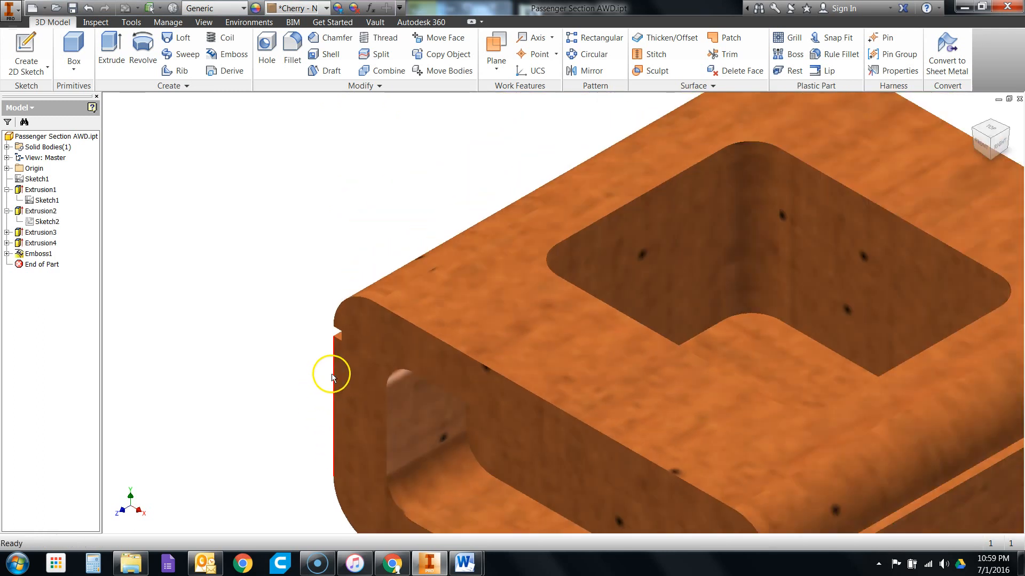
Step: Save the Passenger Section AWD part with the whole block in view
scroll(348, 361, up, 4)
scroll(712, 231, up, 1)
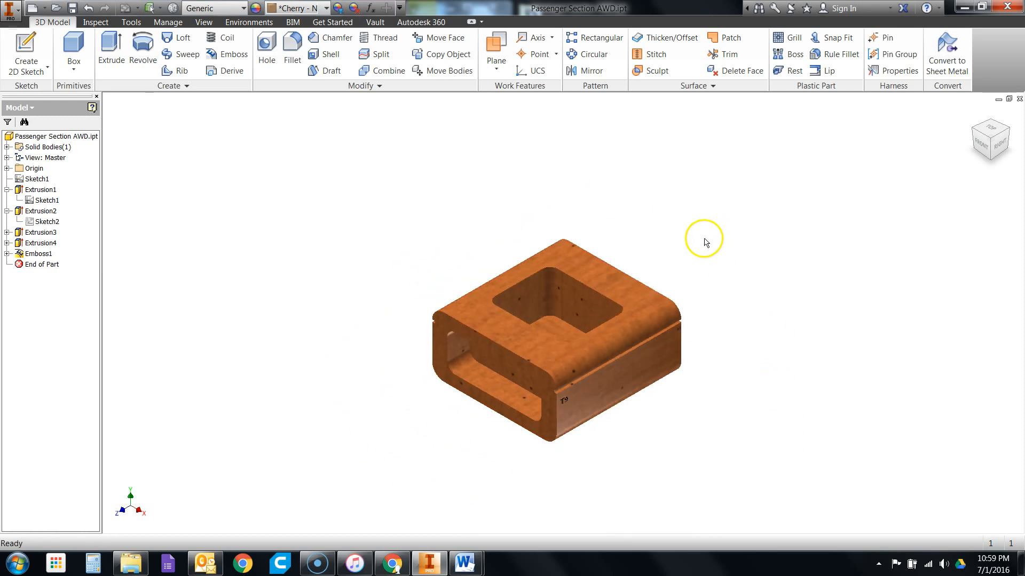
click(72, 8)
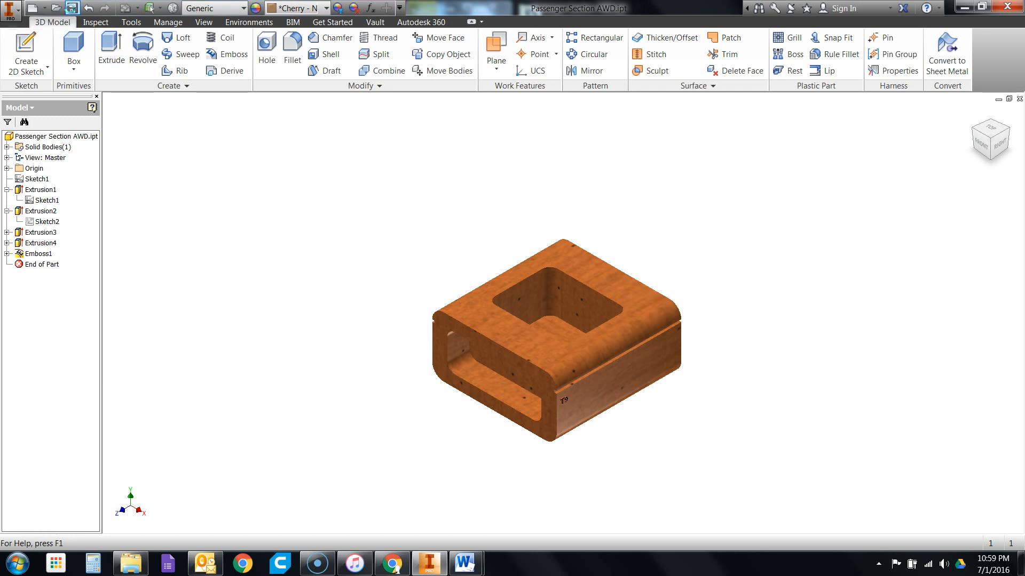